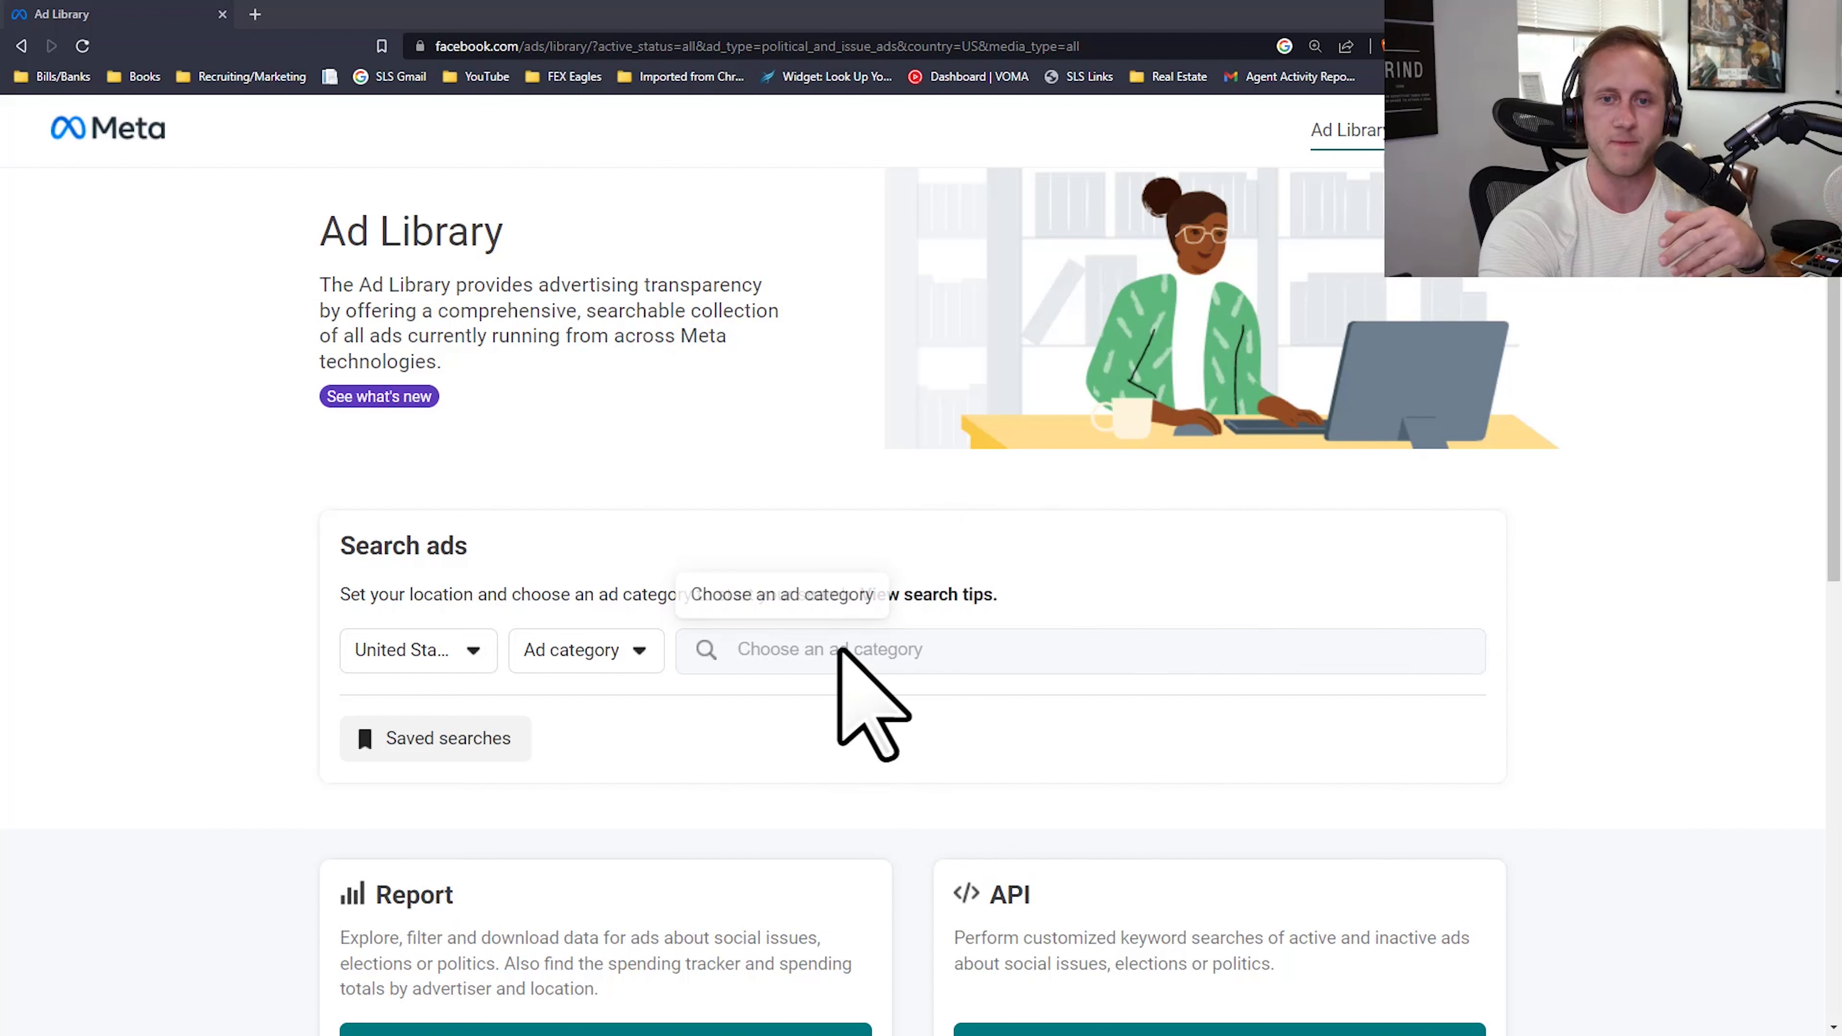
left_click(602, 651)
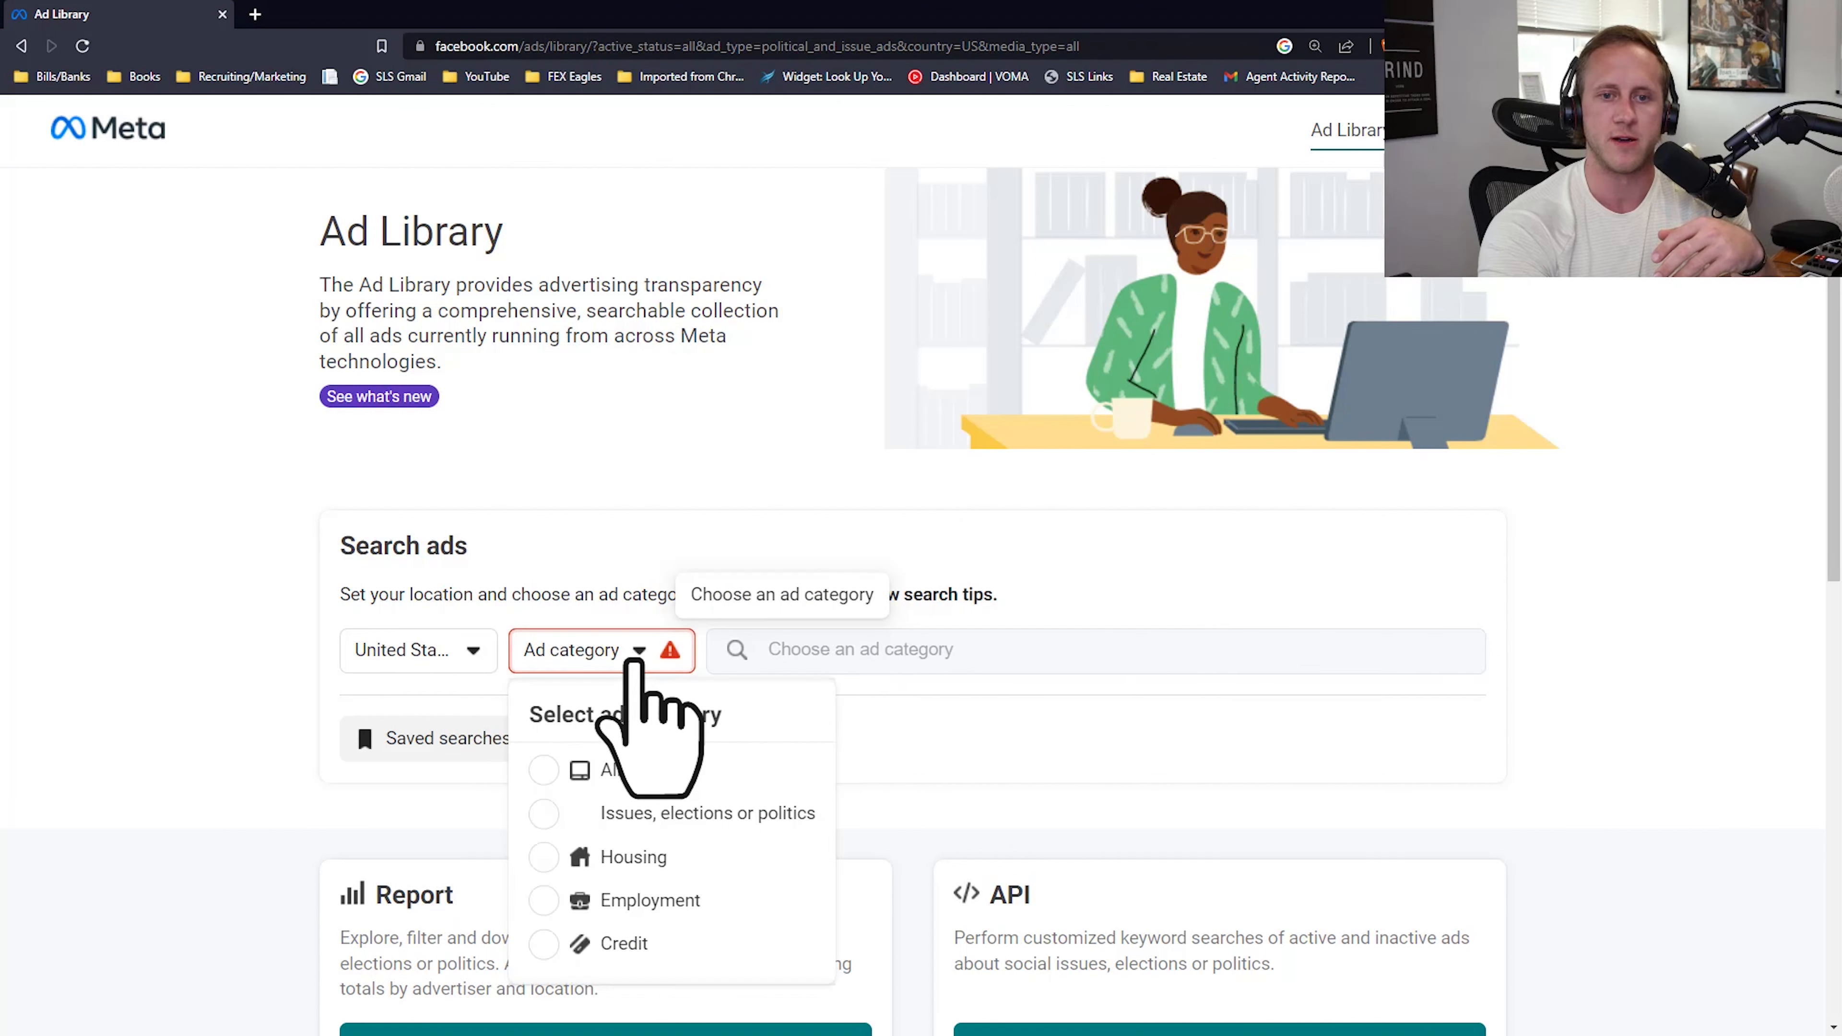
left_click(624, 761)
left_click_drag(361, 292, 544, 303)
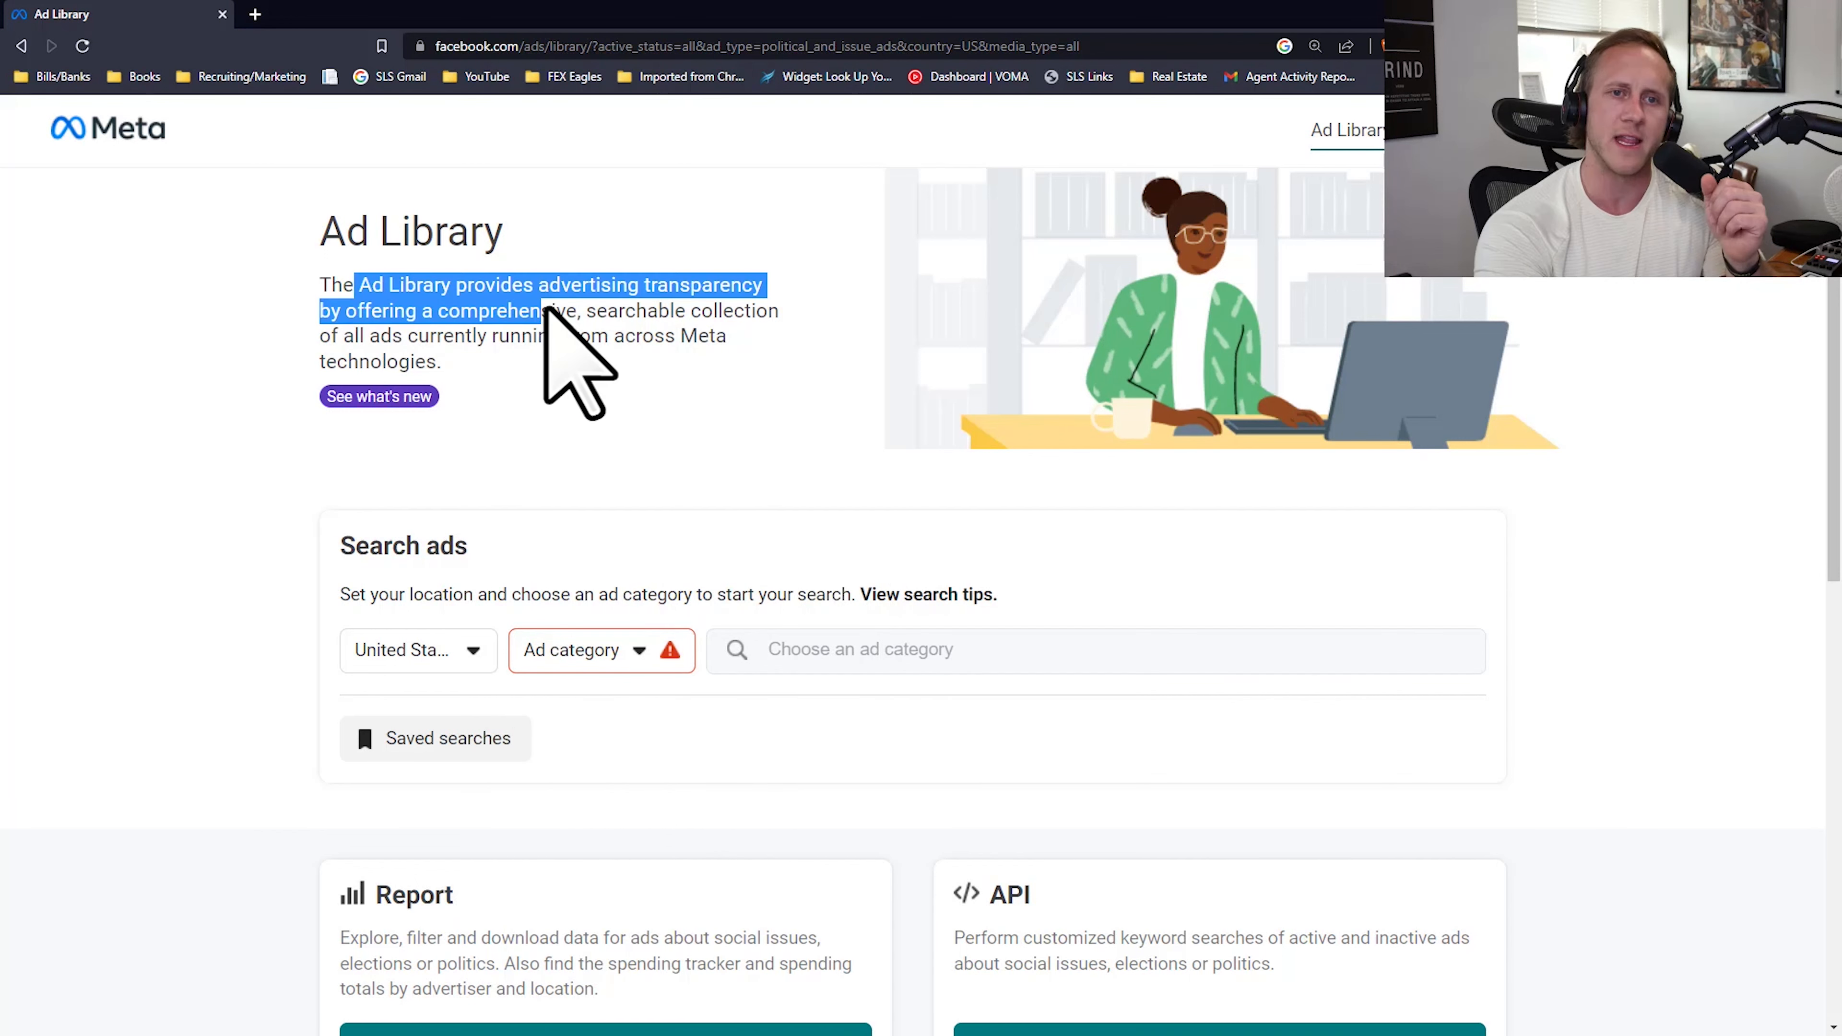
left_click(607, 316)
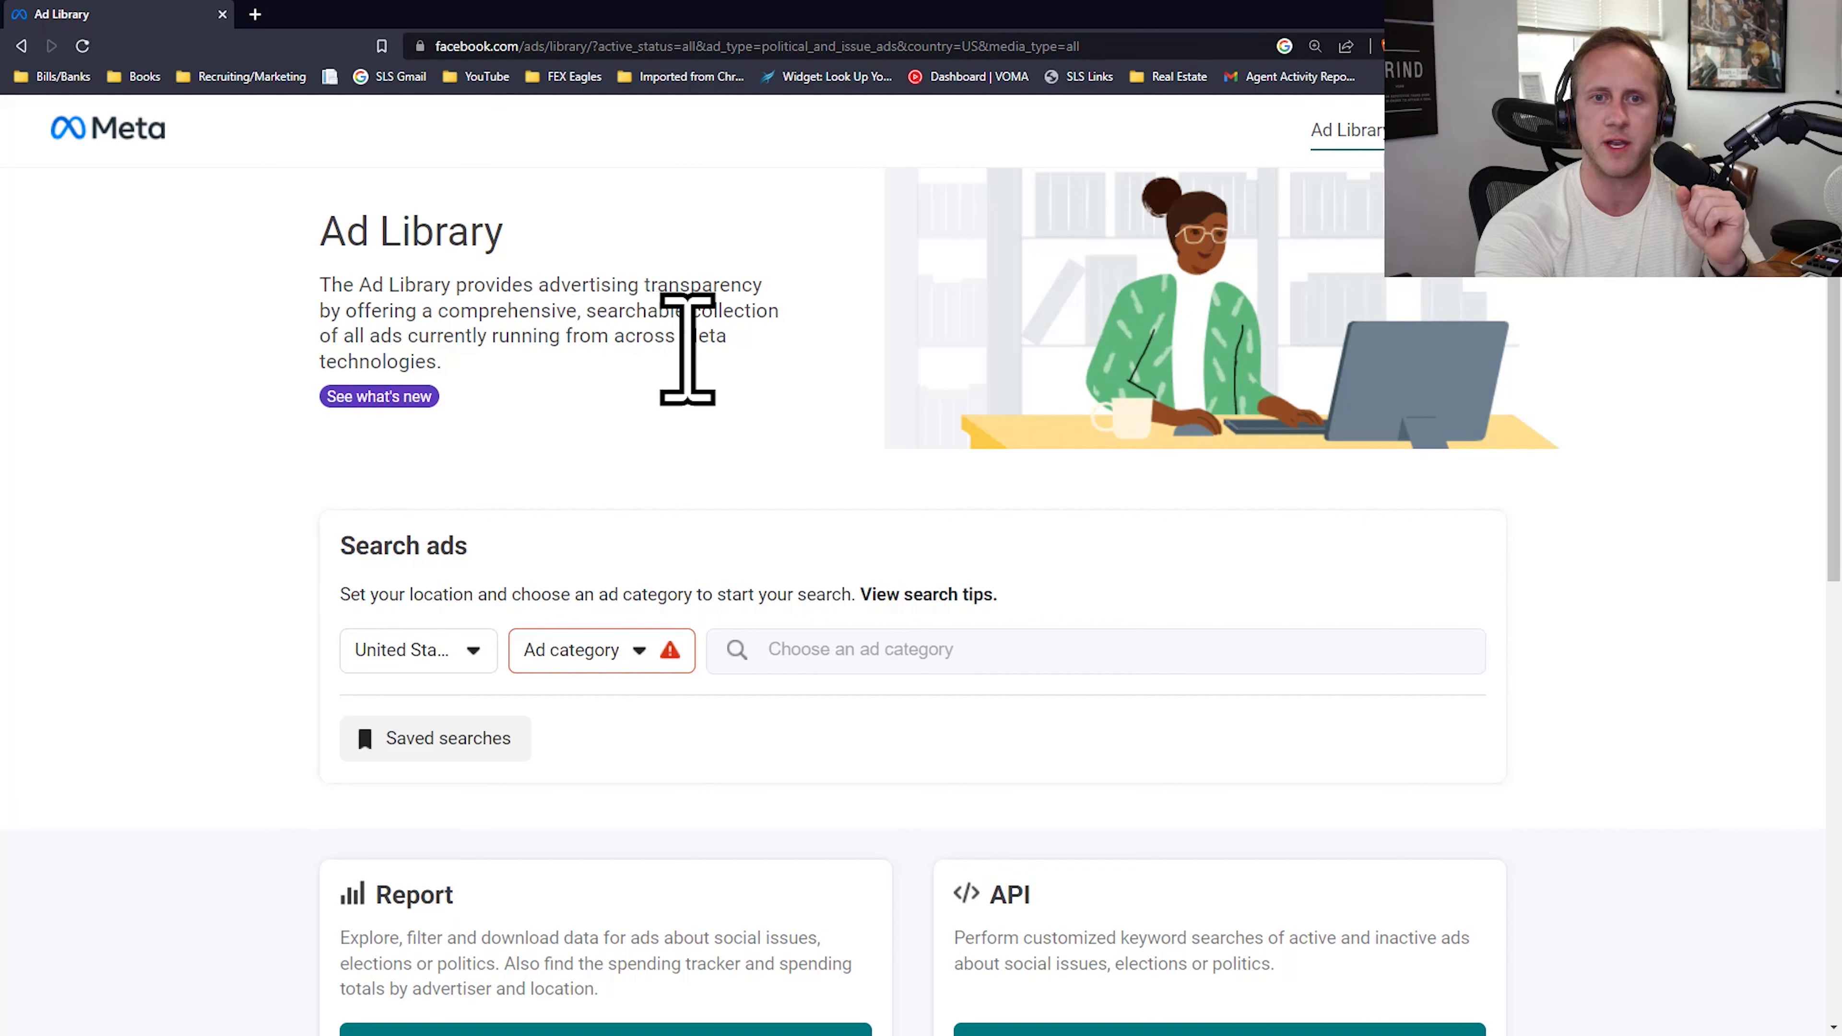
Step: Set the ad category to All ads and search the library for the keyword "final expense"
left_click(621, 664)
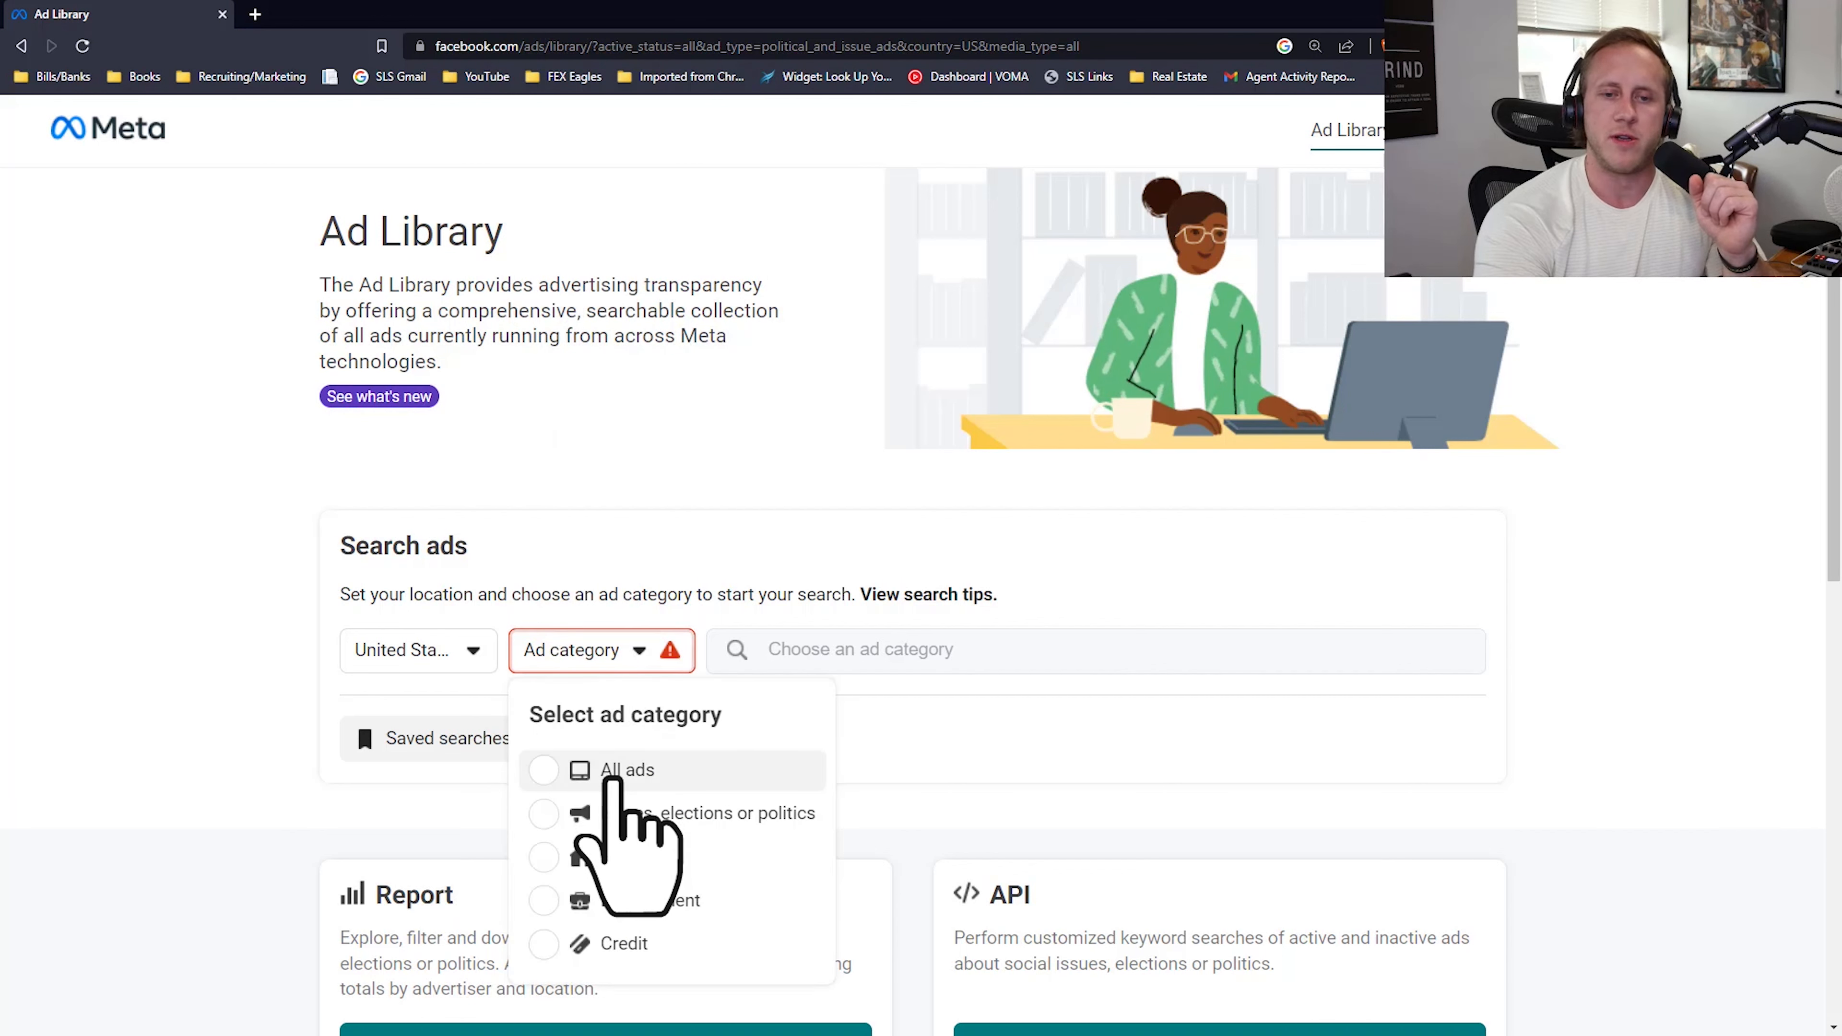
left_click(613, 774)
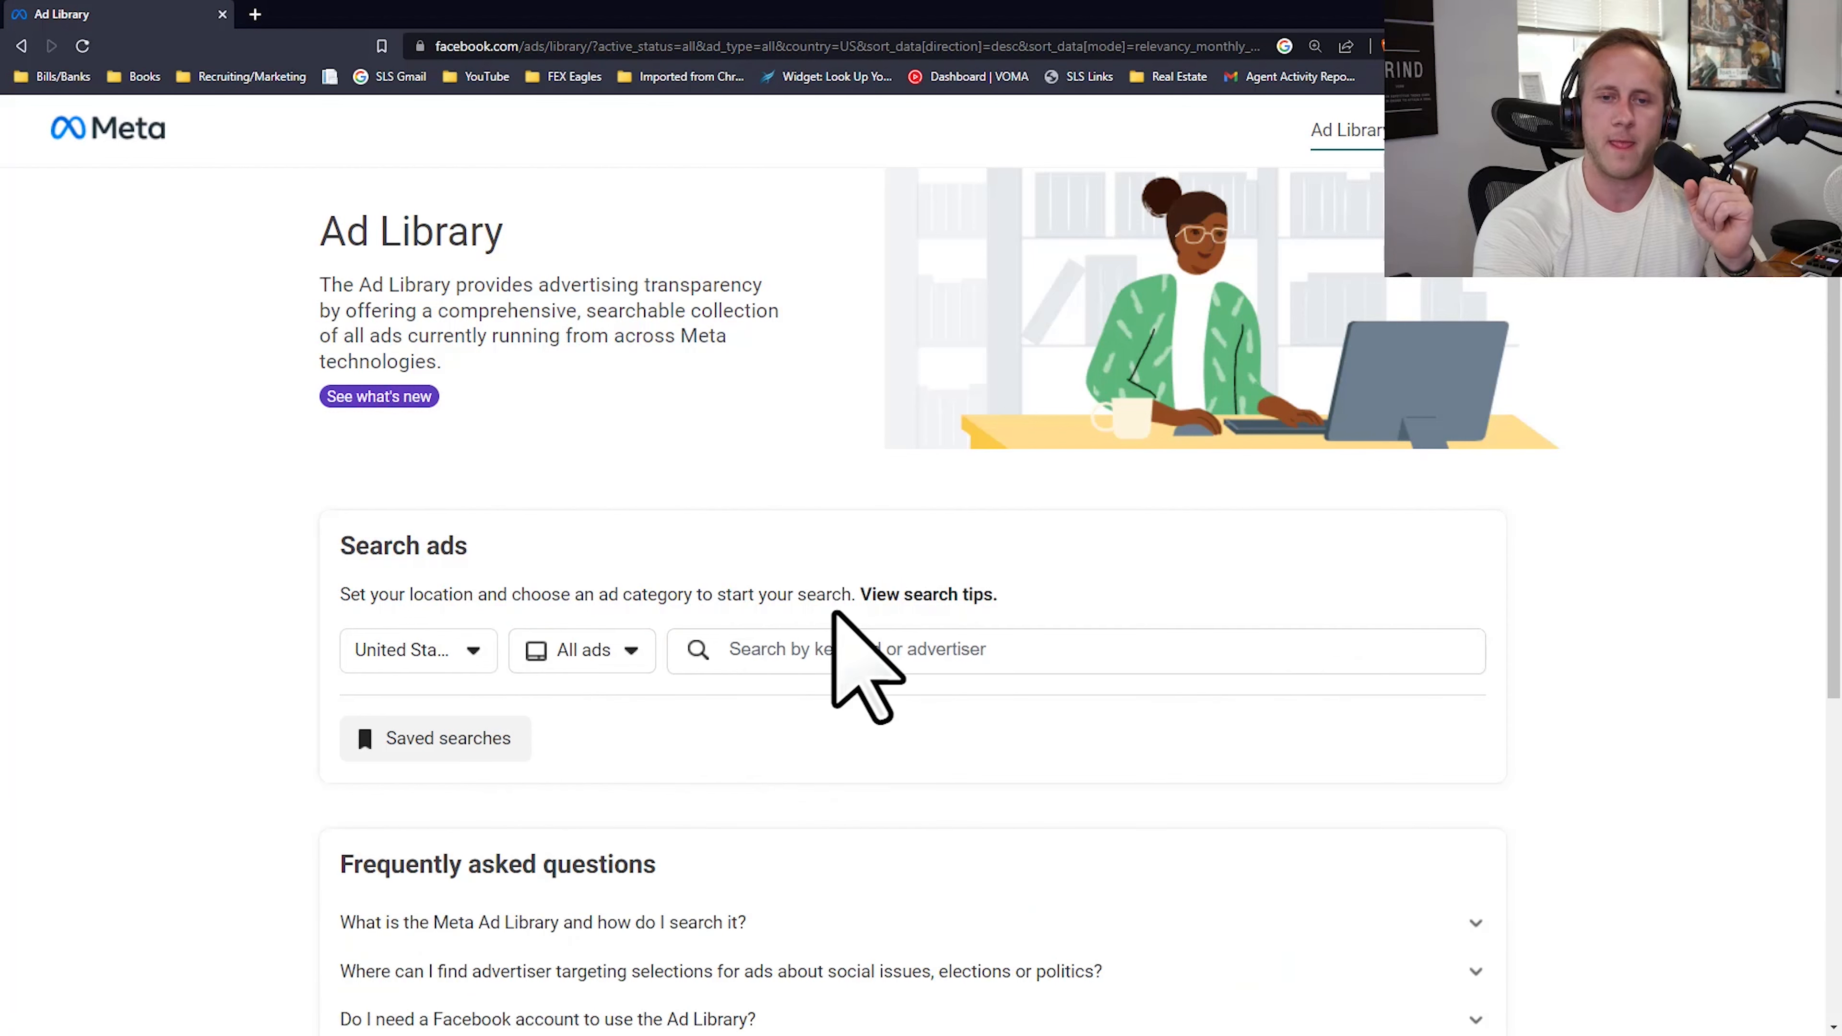
left_click(868, 653)
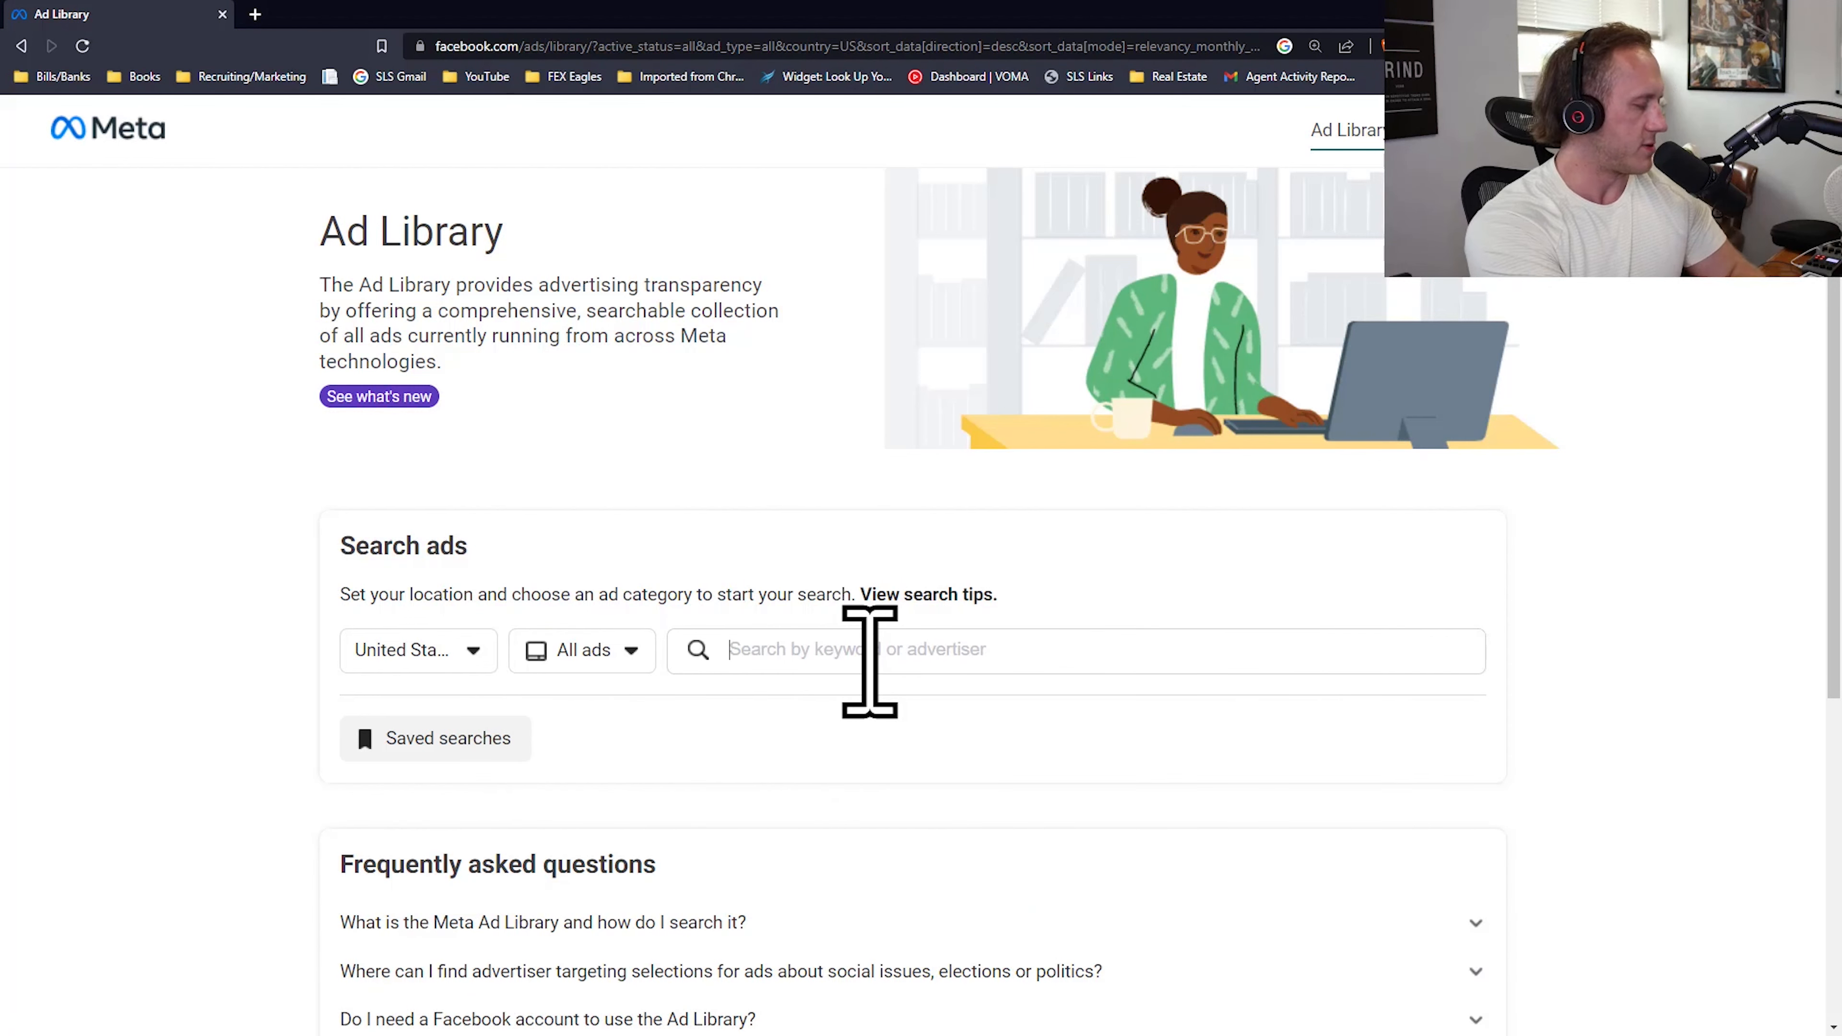
type("final expense")
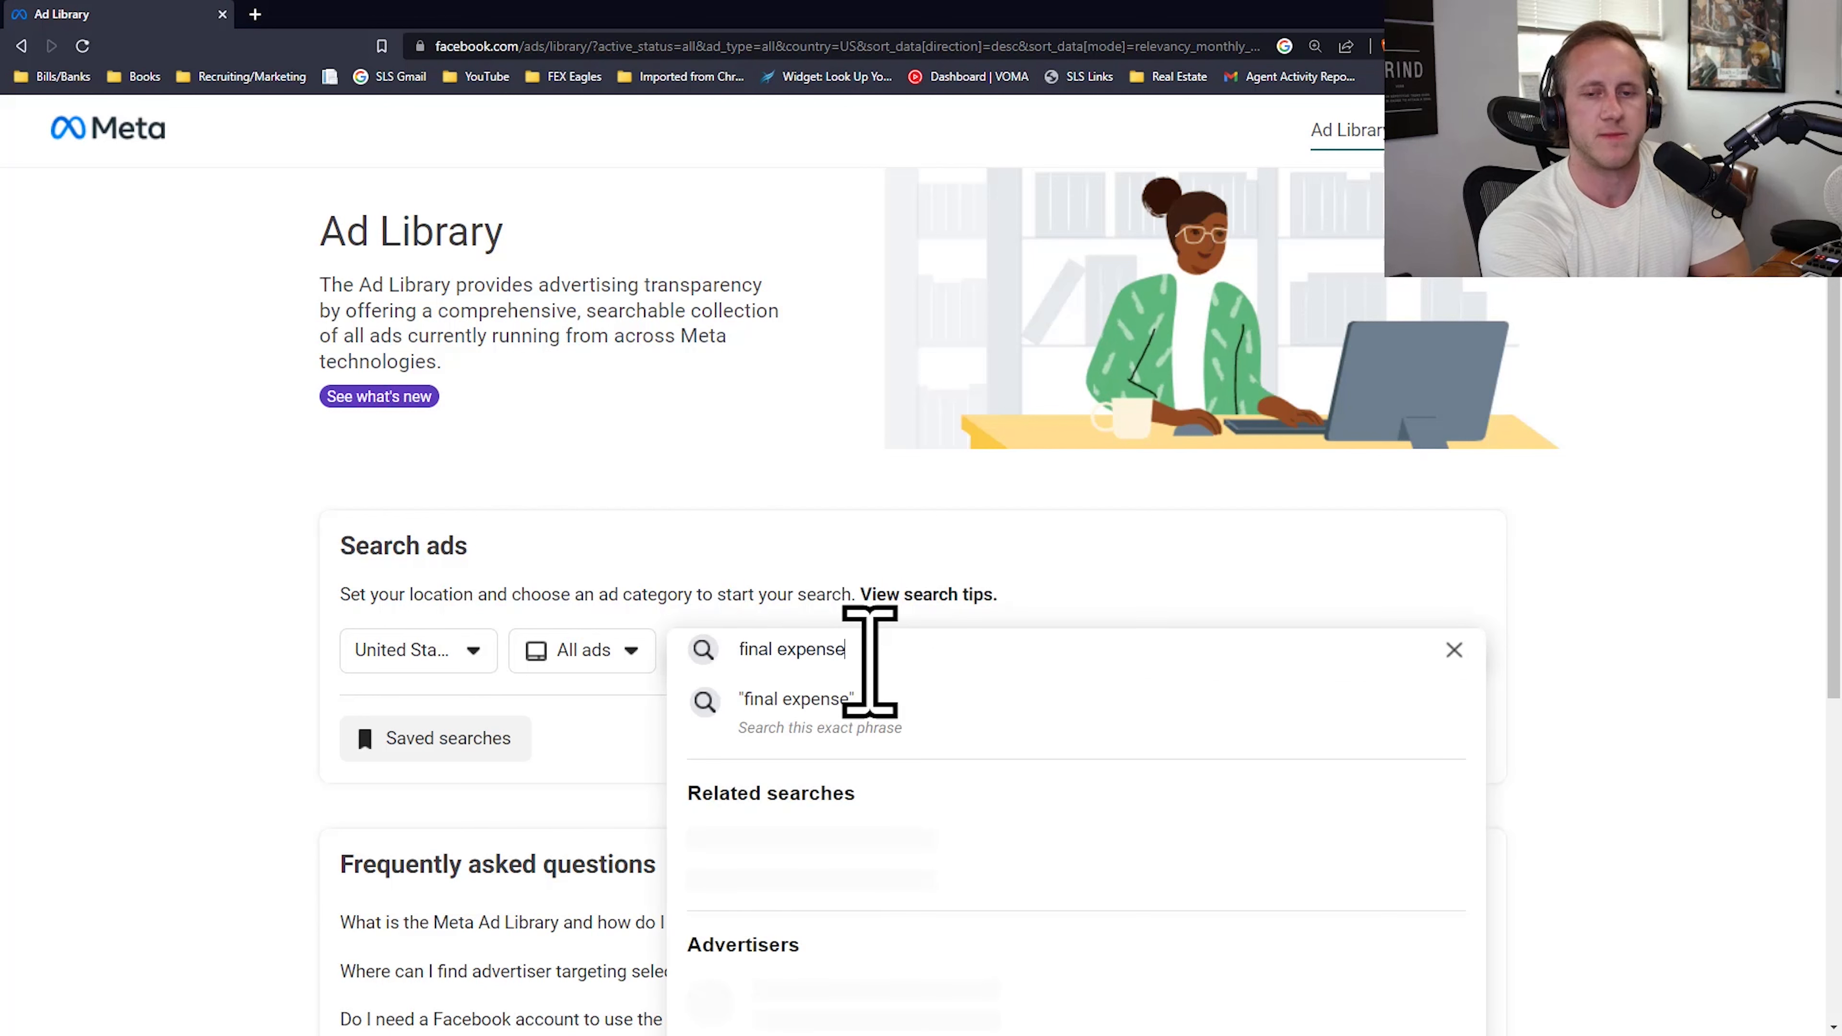
key("Return")
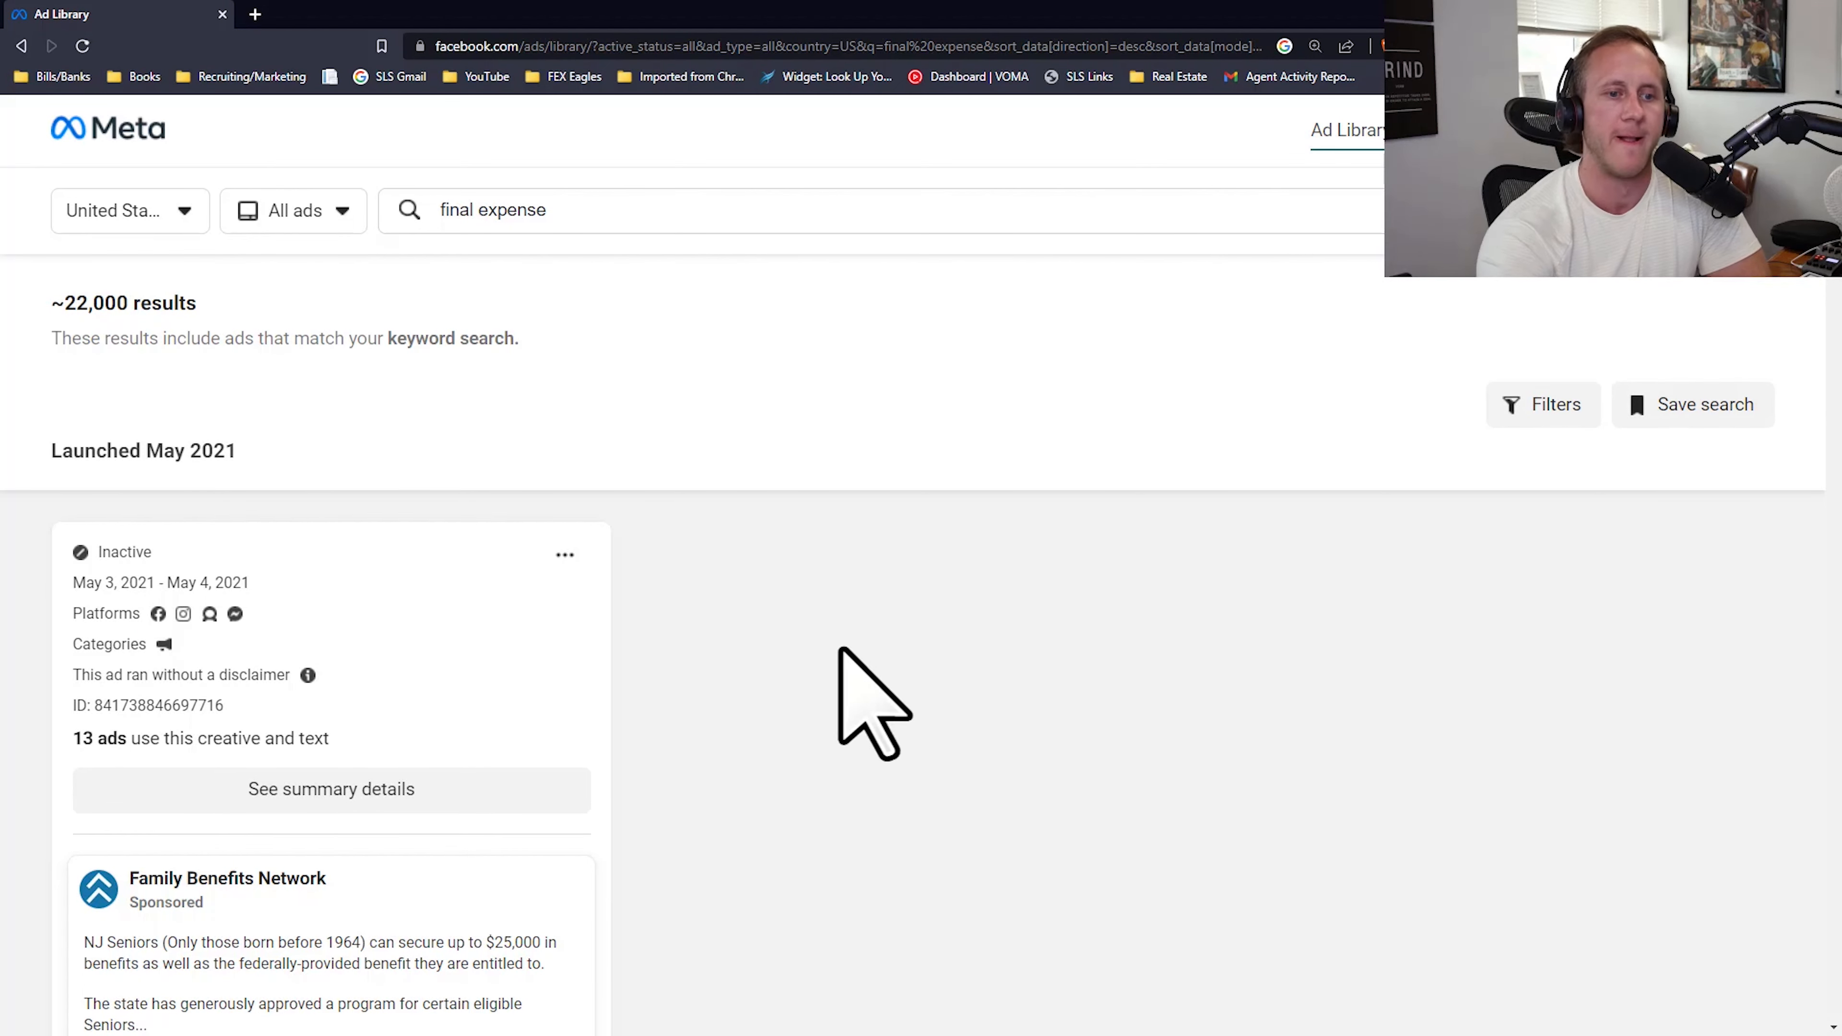
Step: Look over the matching ads and run a new keyword search for "burial program" instead
scroll(567, 576, "down", 10)
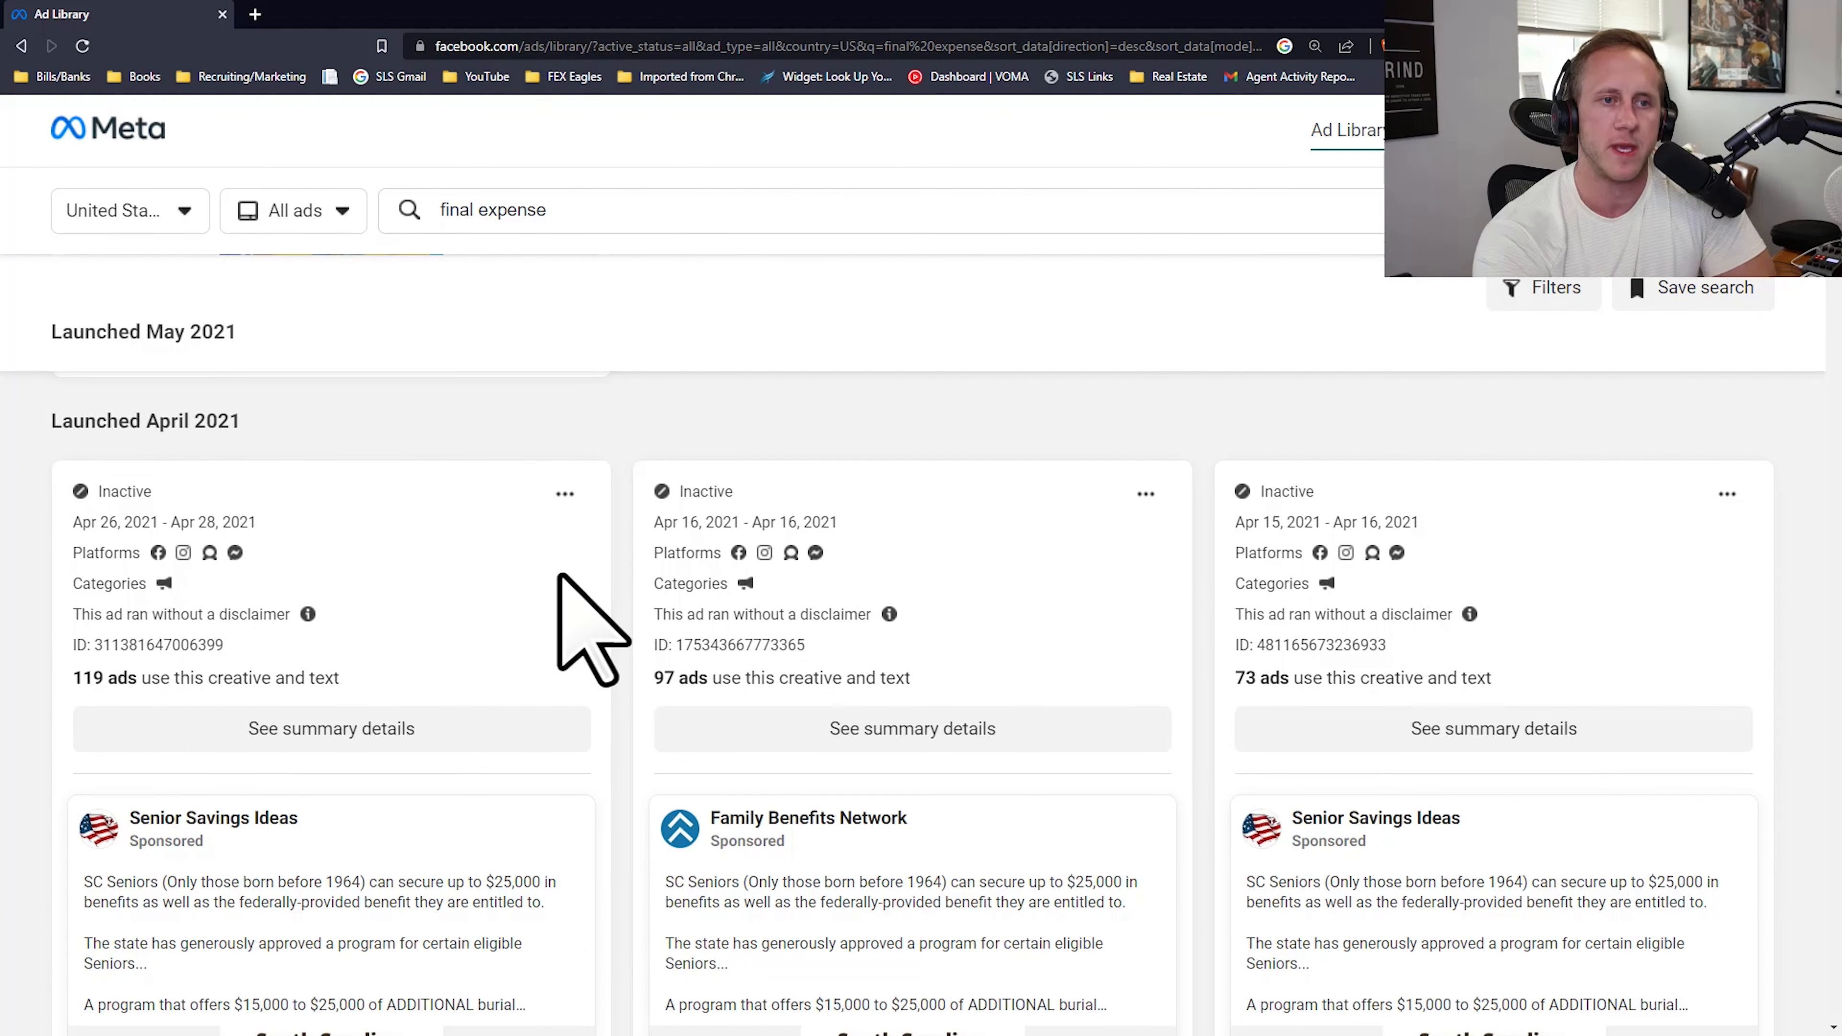
scroll(584, 625, "up", 5)
scroll(312, 762, "down", 3)
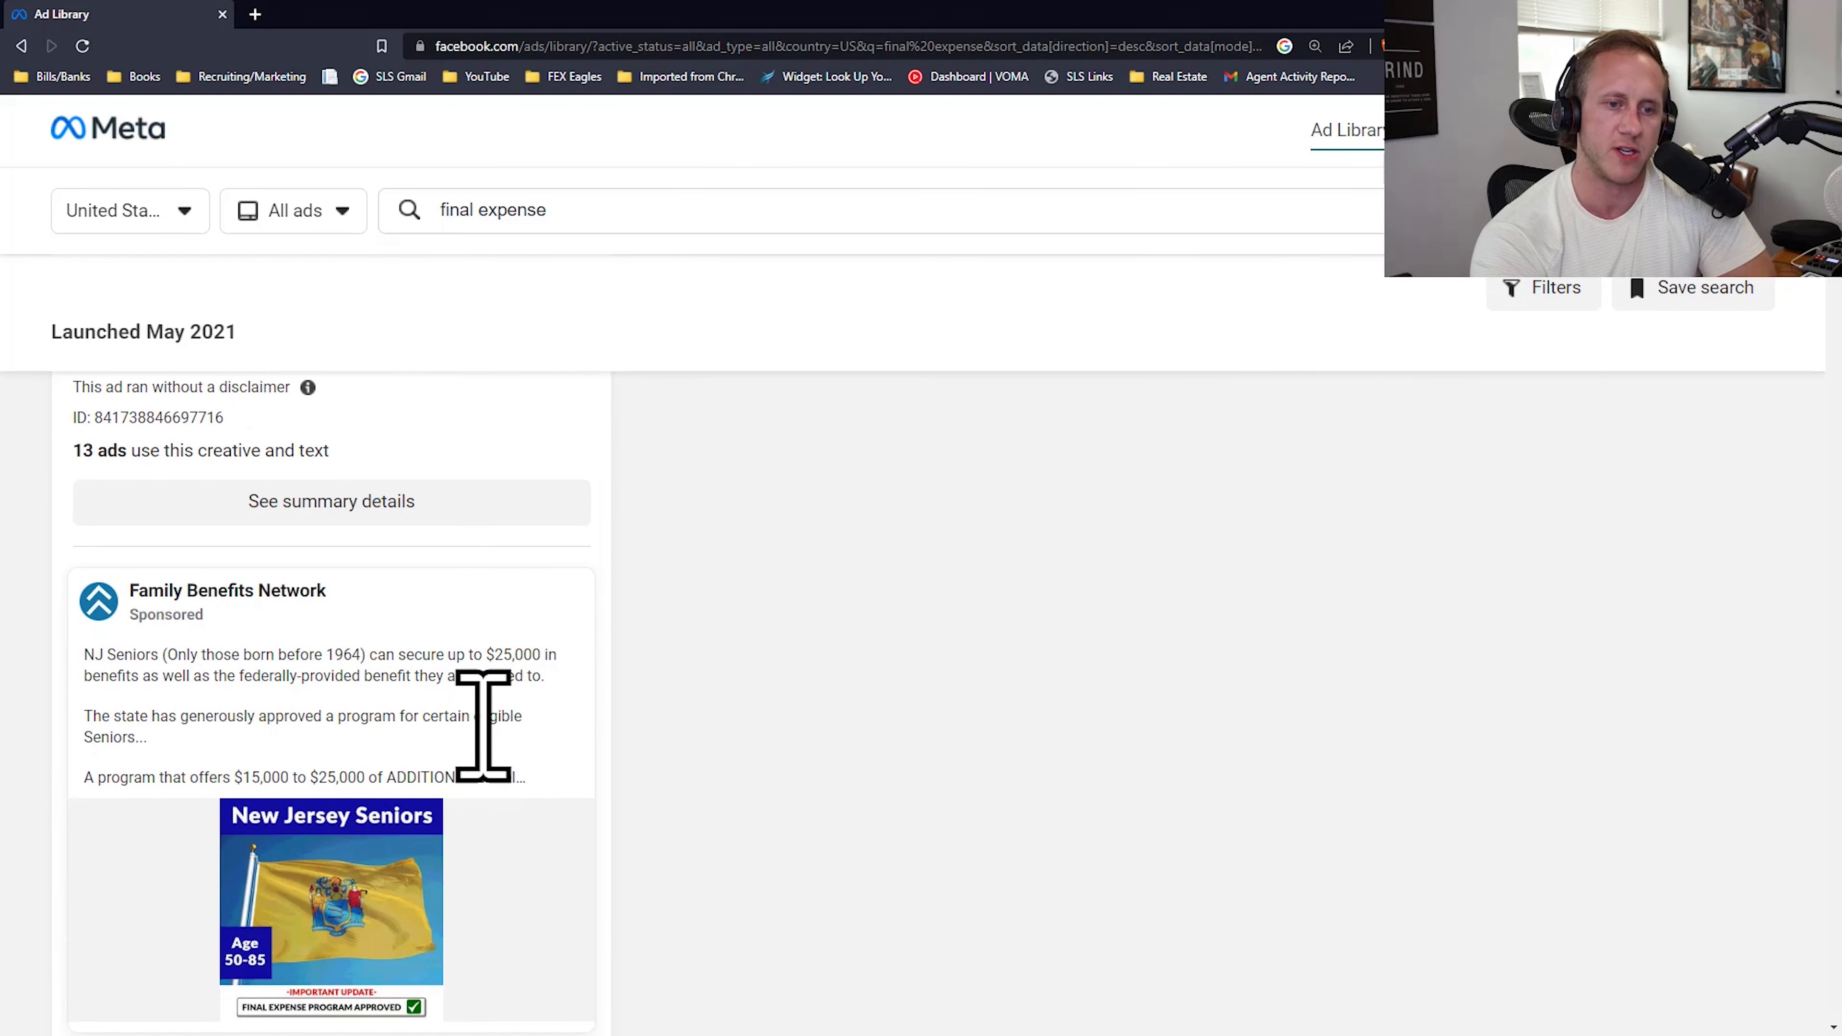
scroll(484, 728, "up", 3)
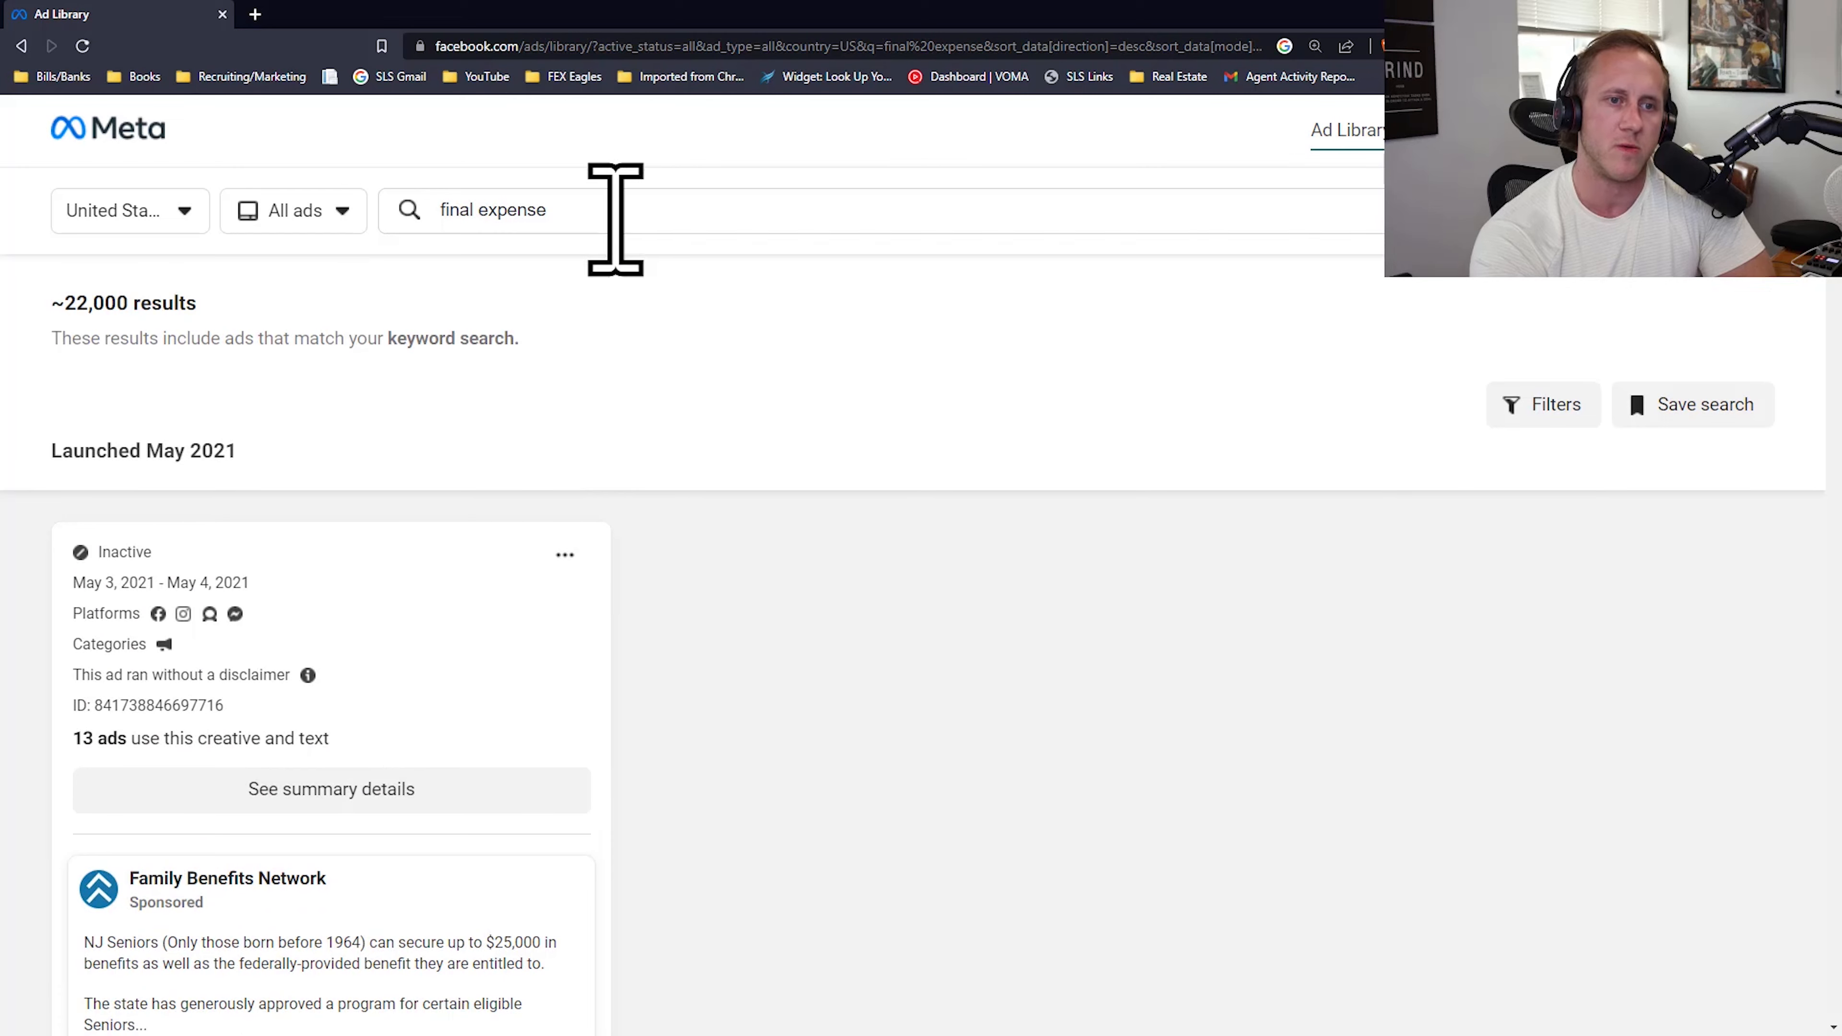
left_click(616, 220)
scroll(339, 592, "down", 3)
triple_click(512, 220)
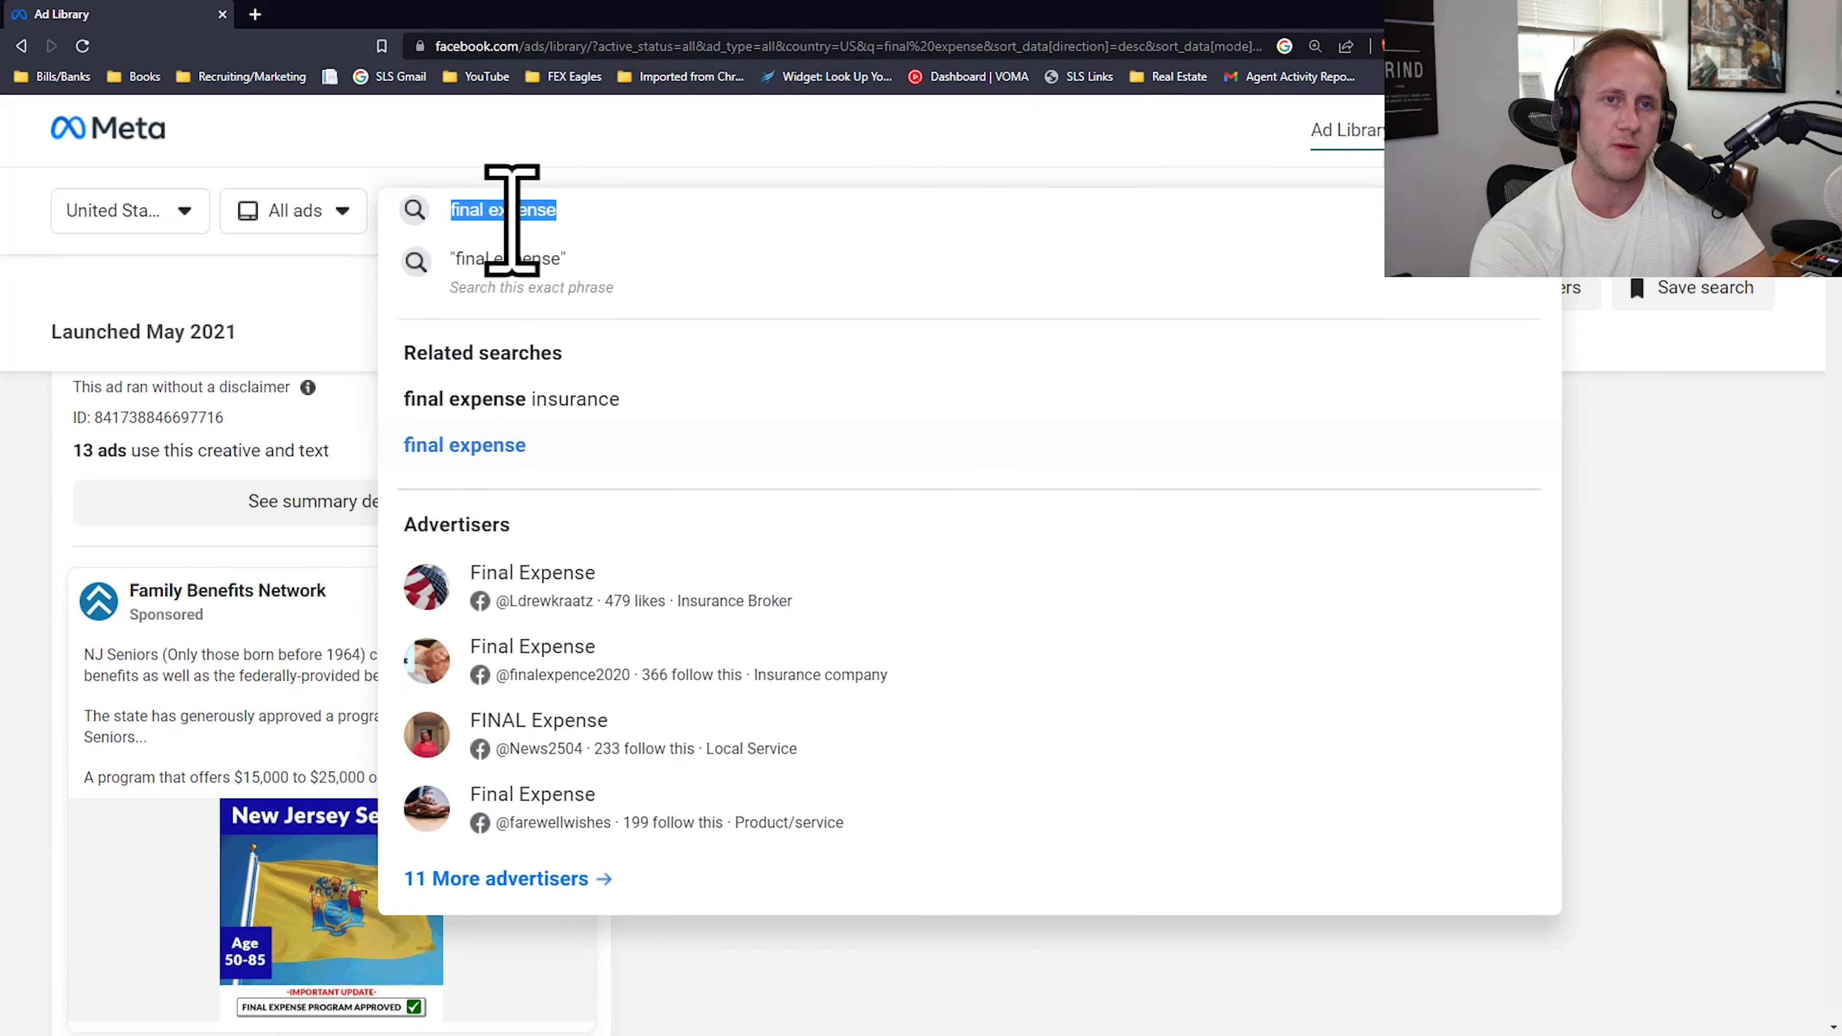
type("burial p")
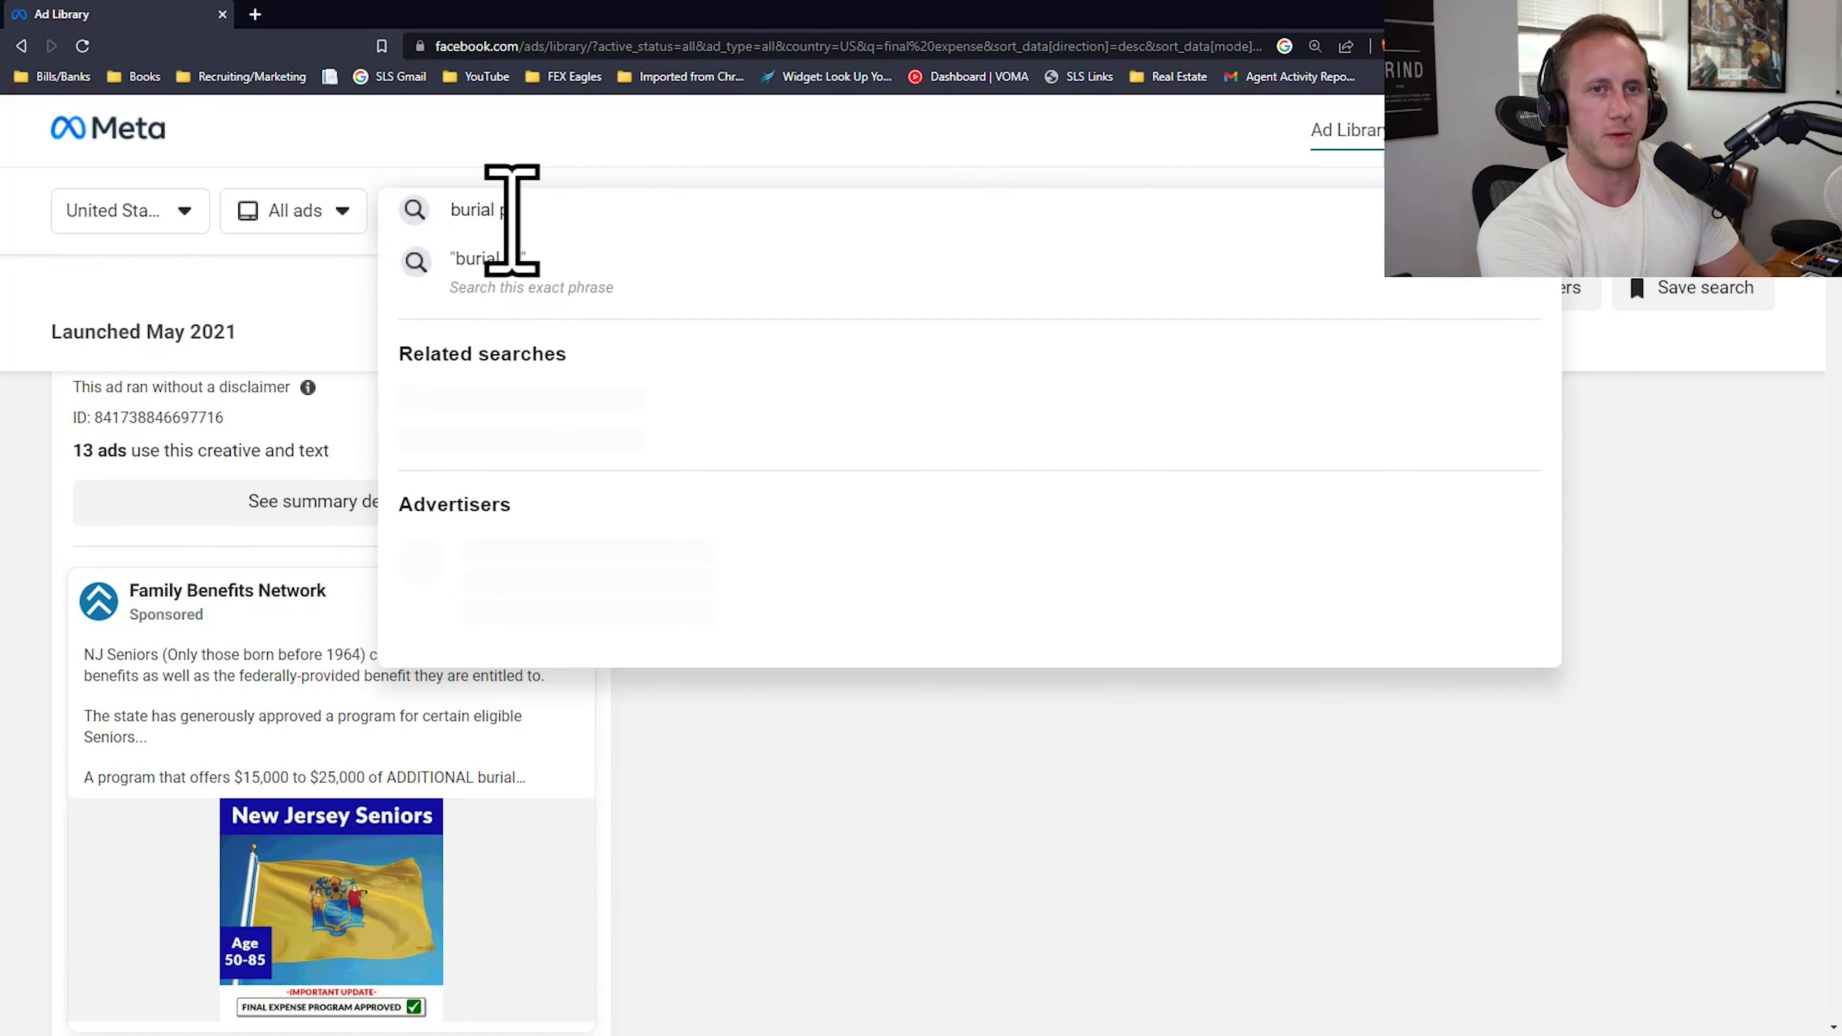
type("rogram")
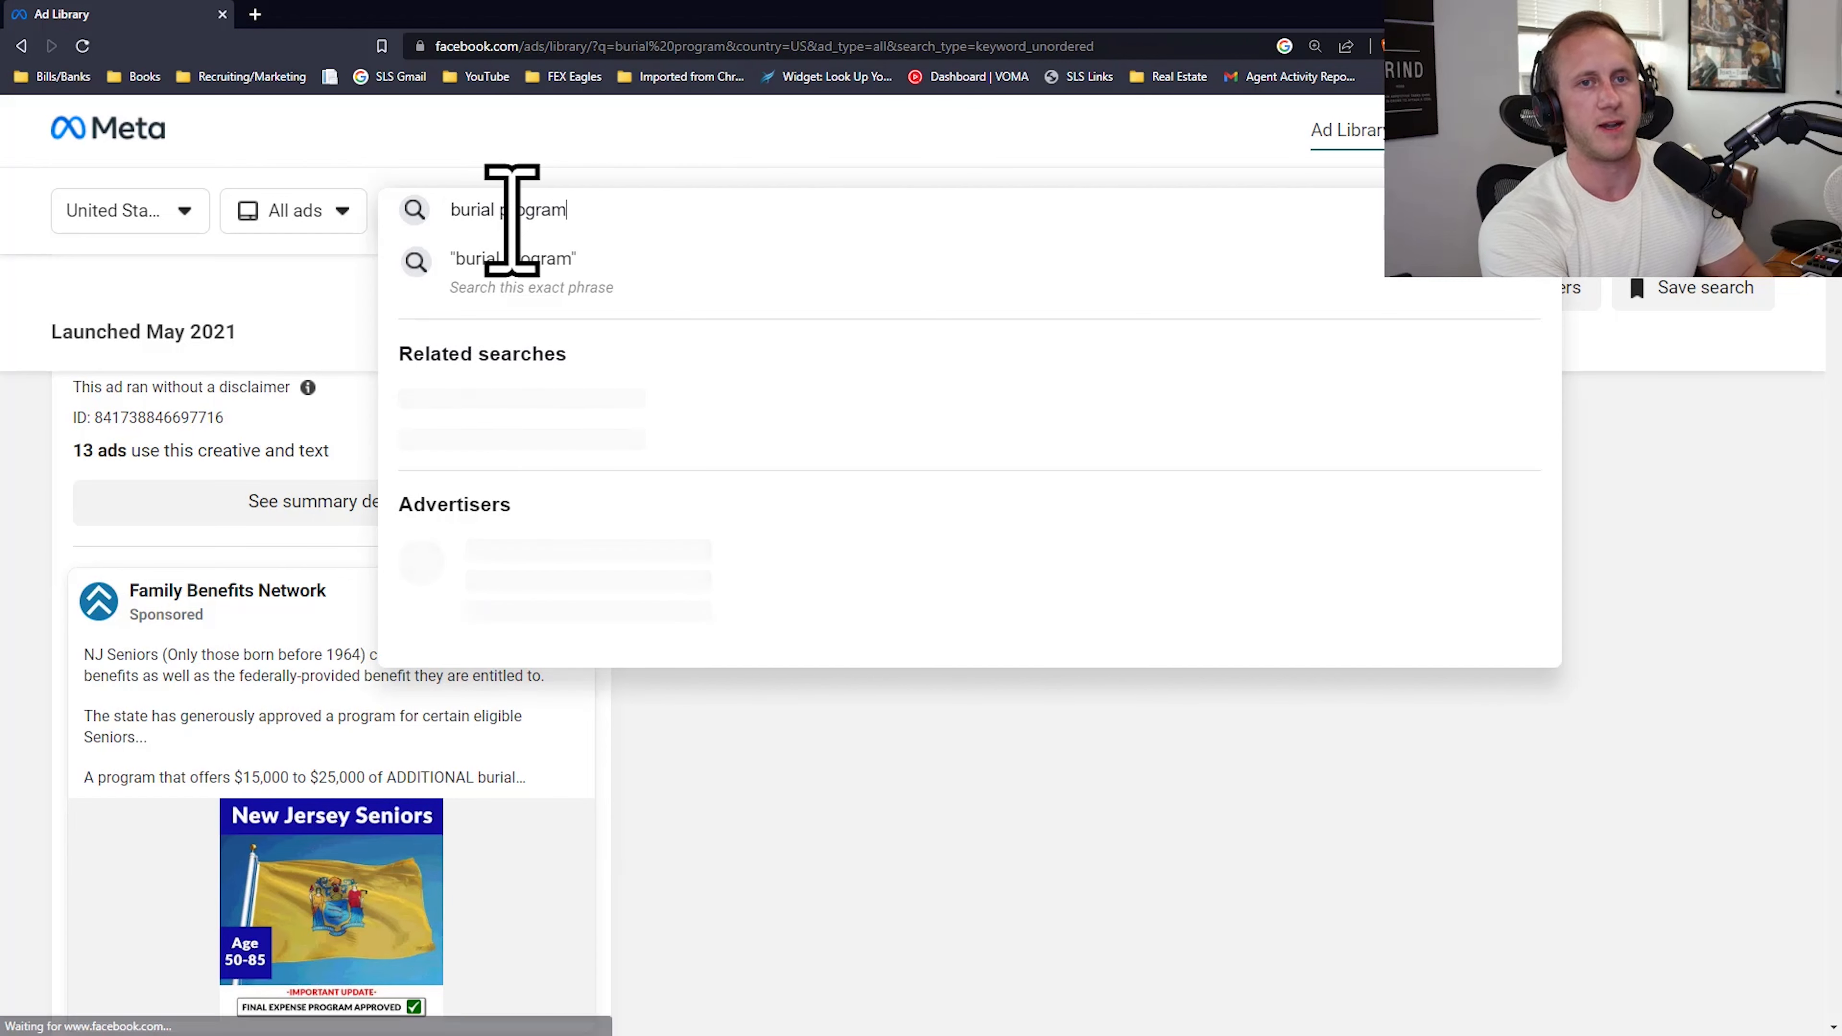
key("Return")
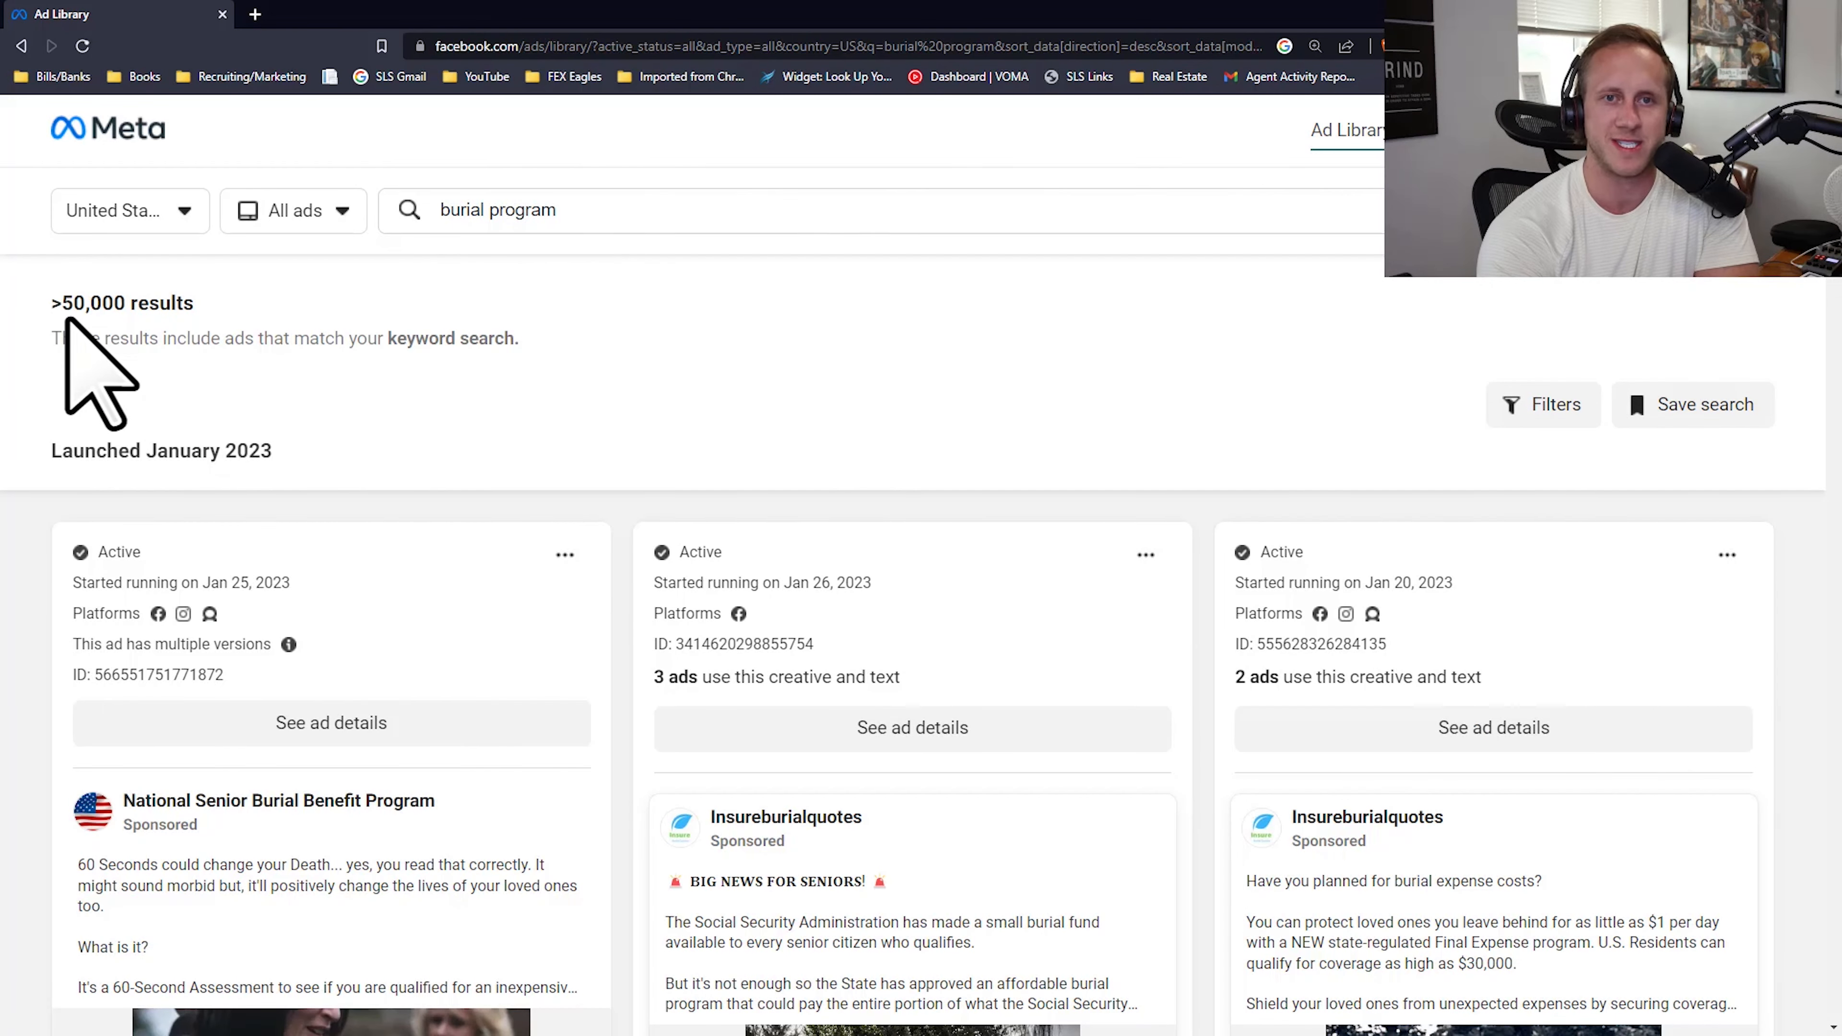
Step: Open the filters for the burial program results and look through the list of available advertisers
scroll(691, 564, "down", 20)
left_click(1543, 288)
left_click(635, 382)
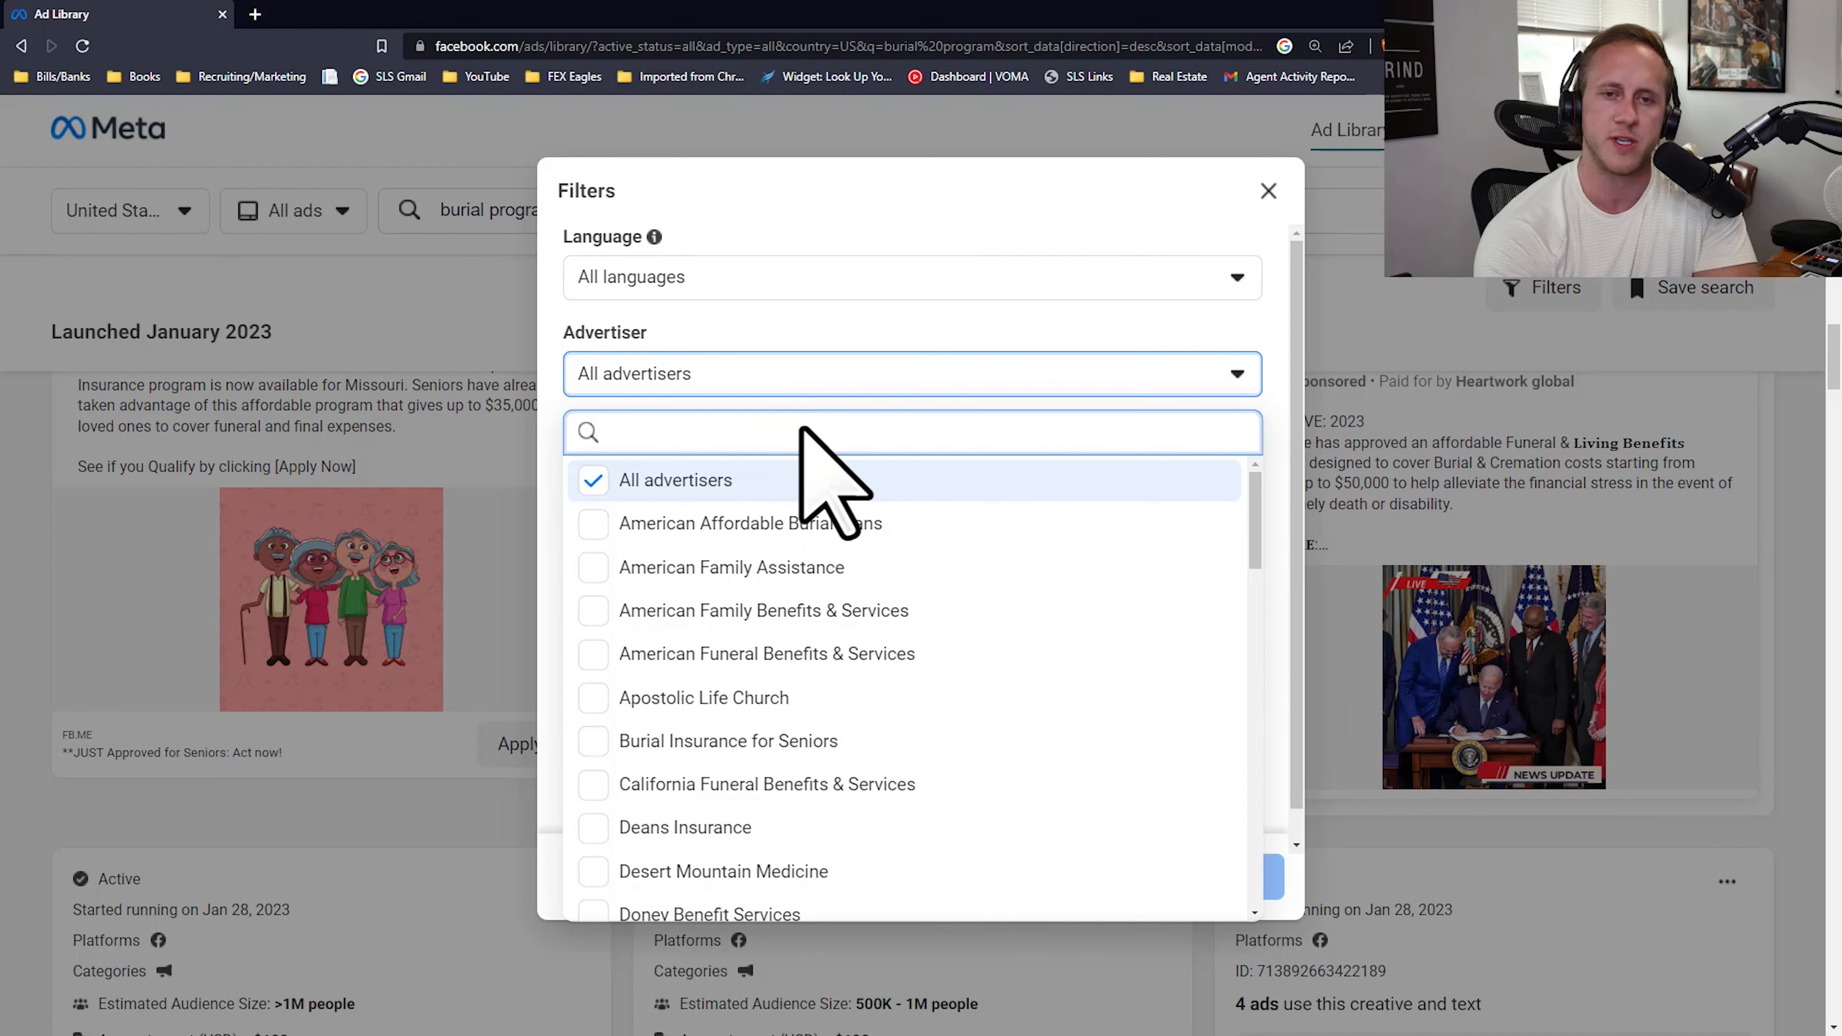
scroll(987, 637, "down", 15)
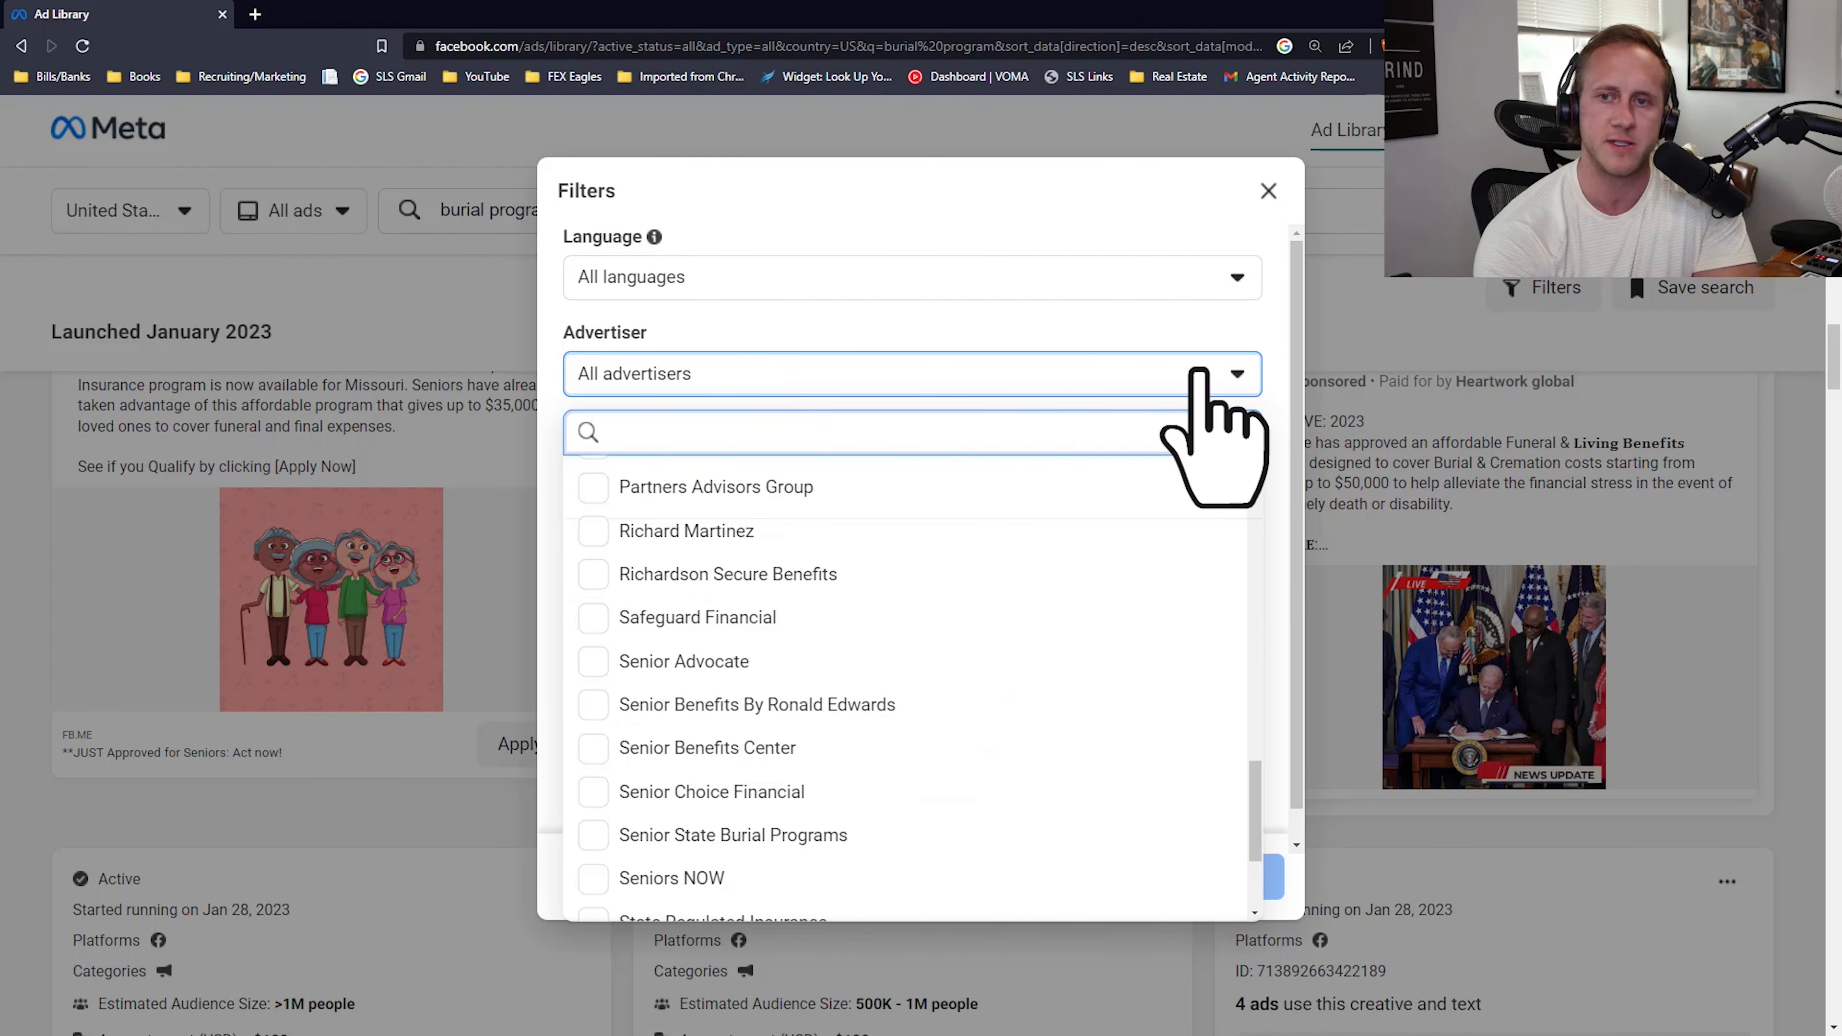
left_click(1198, 371)
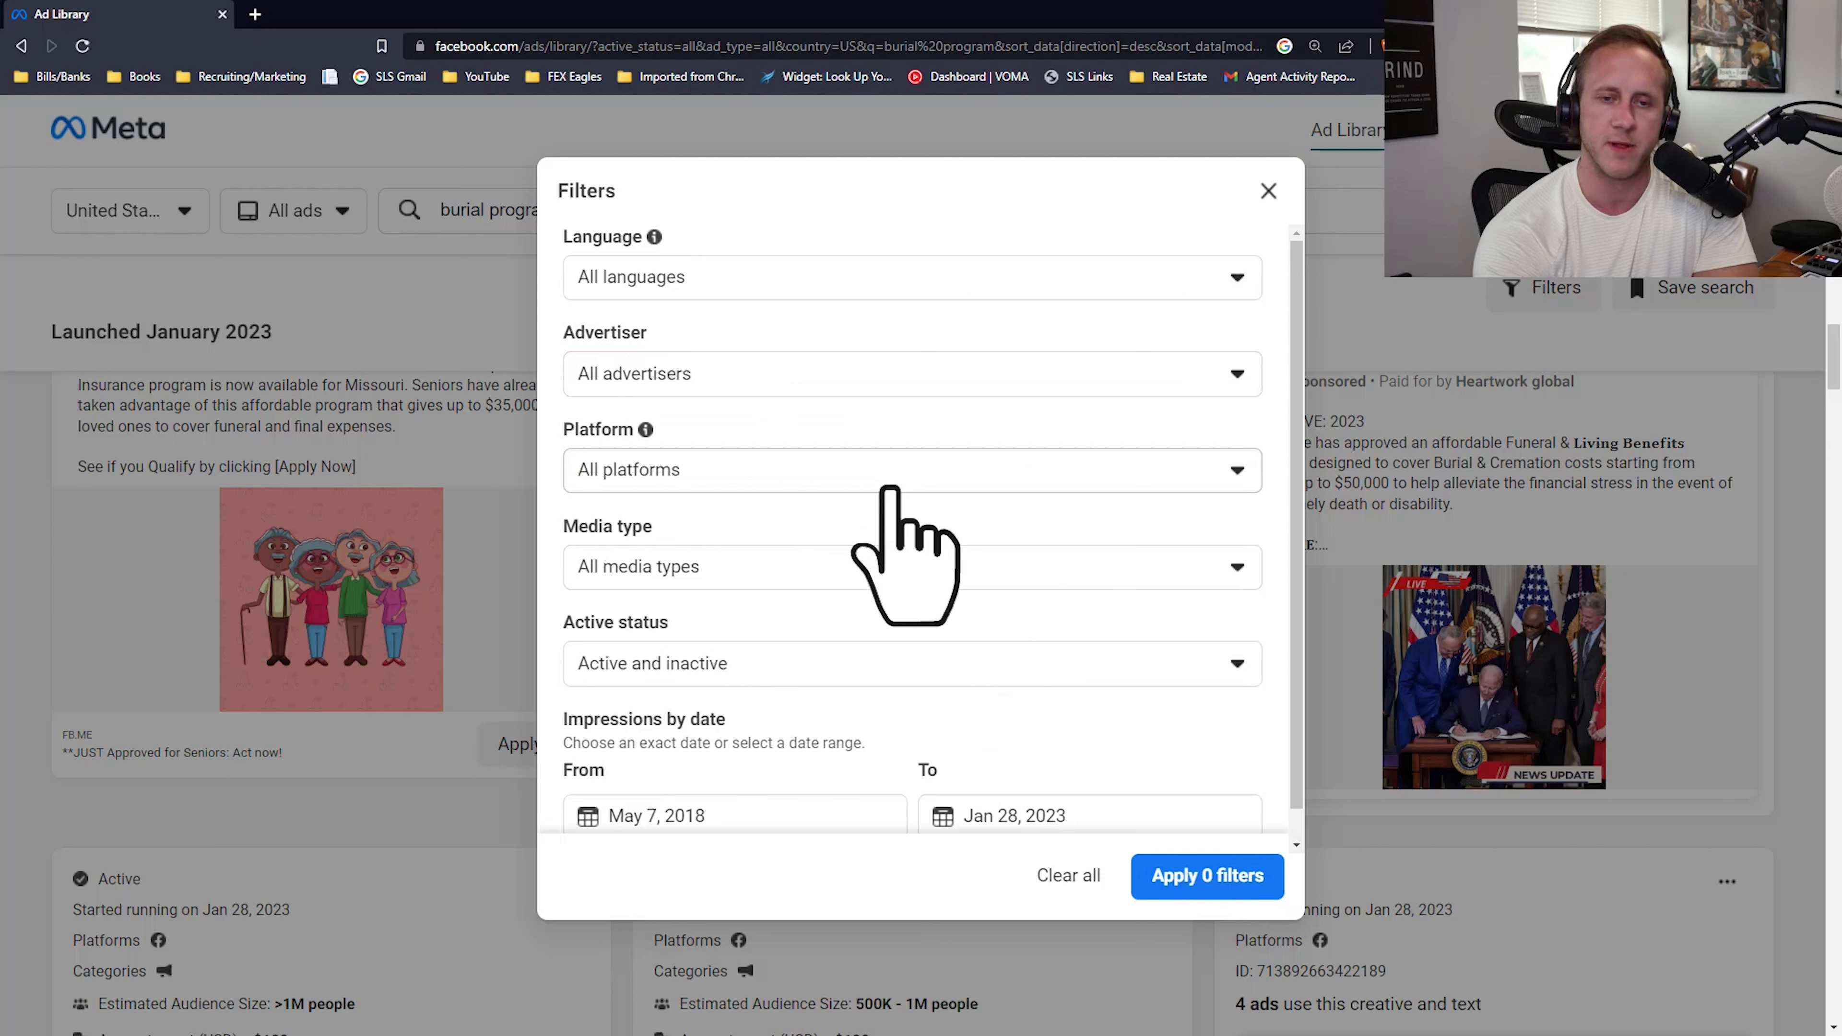
Step: Set the end date of the impressions range to Jan 5, 2023 and apply the filter
scroll(891, 488, "down", 1)
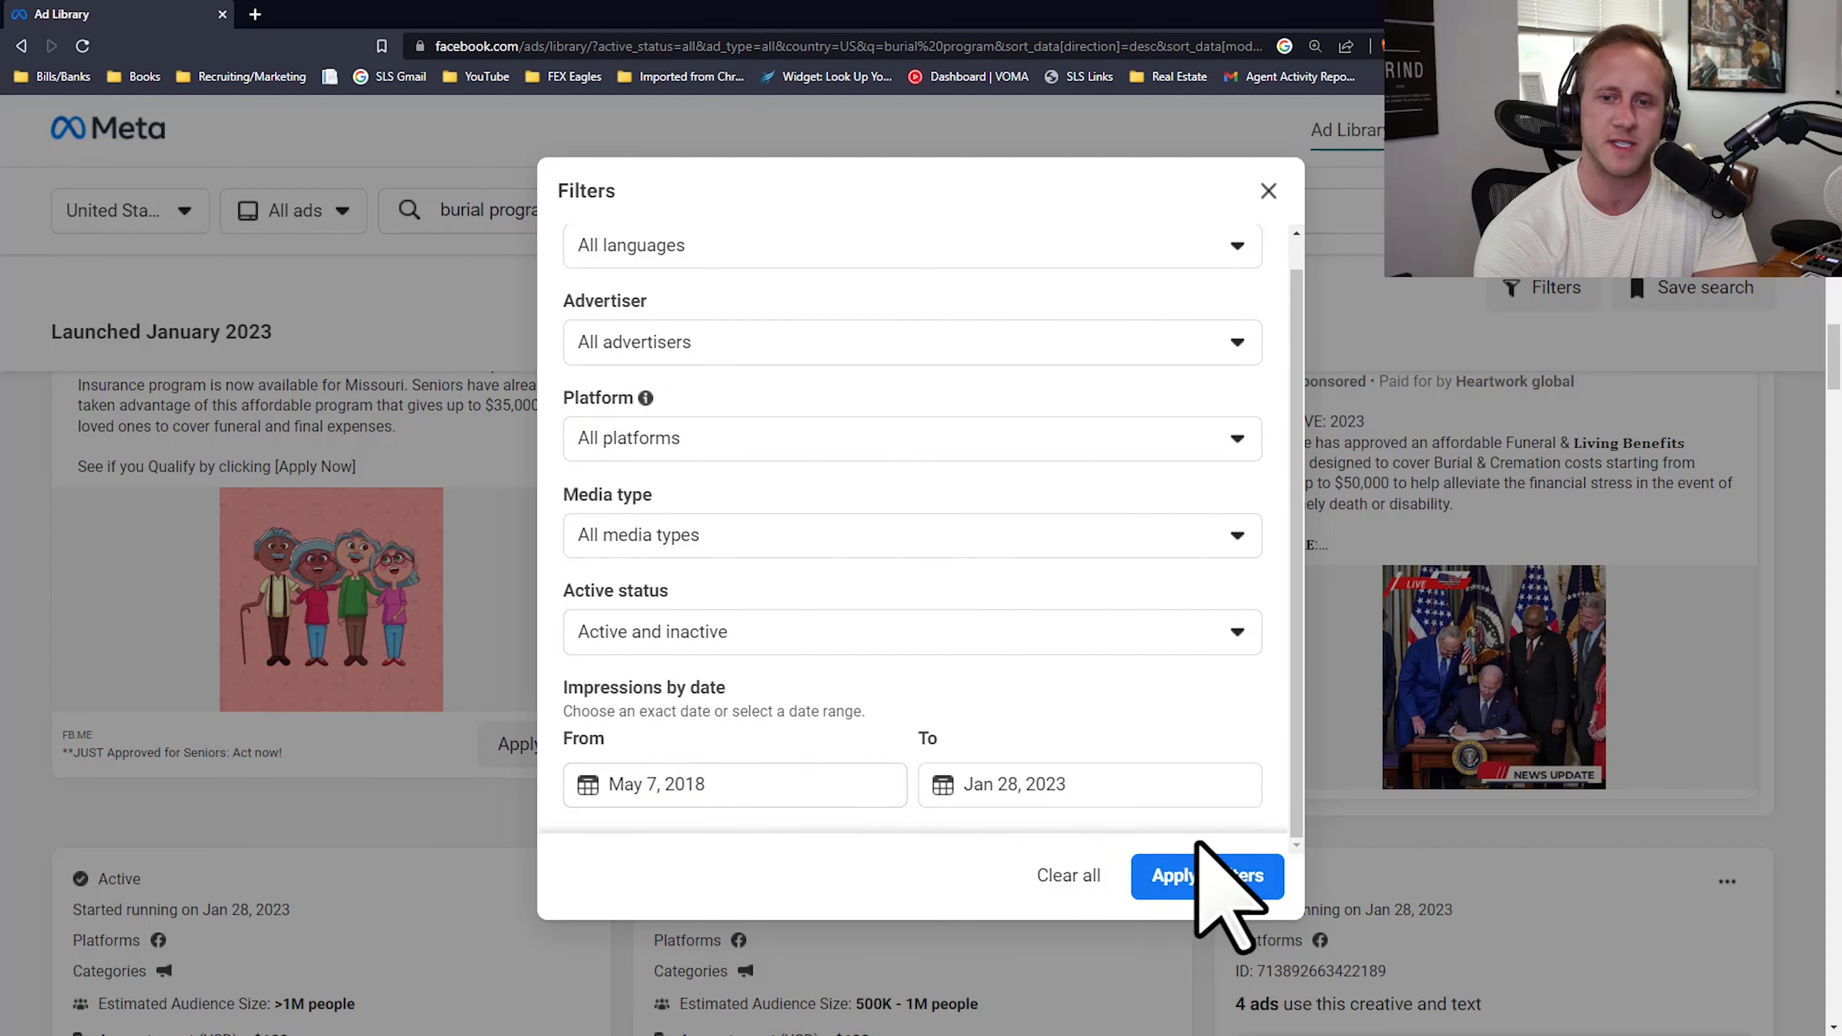
left_click(1005, 783)
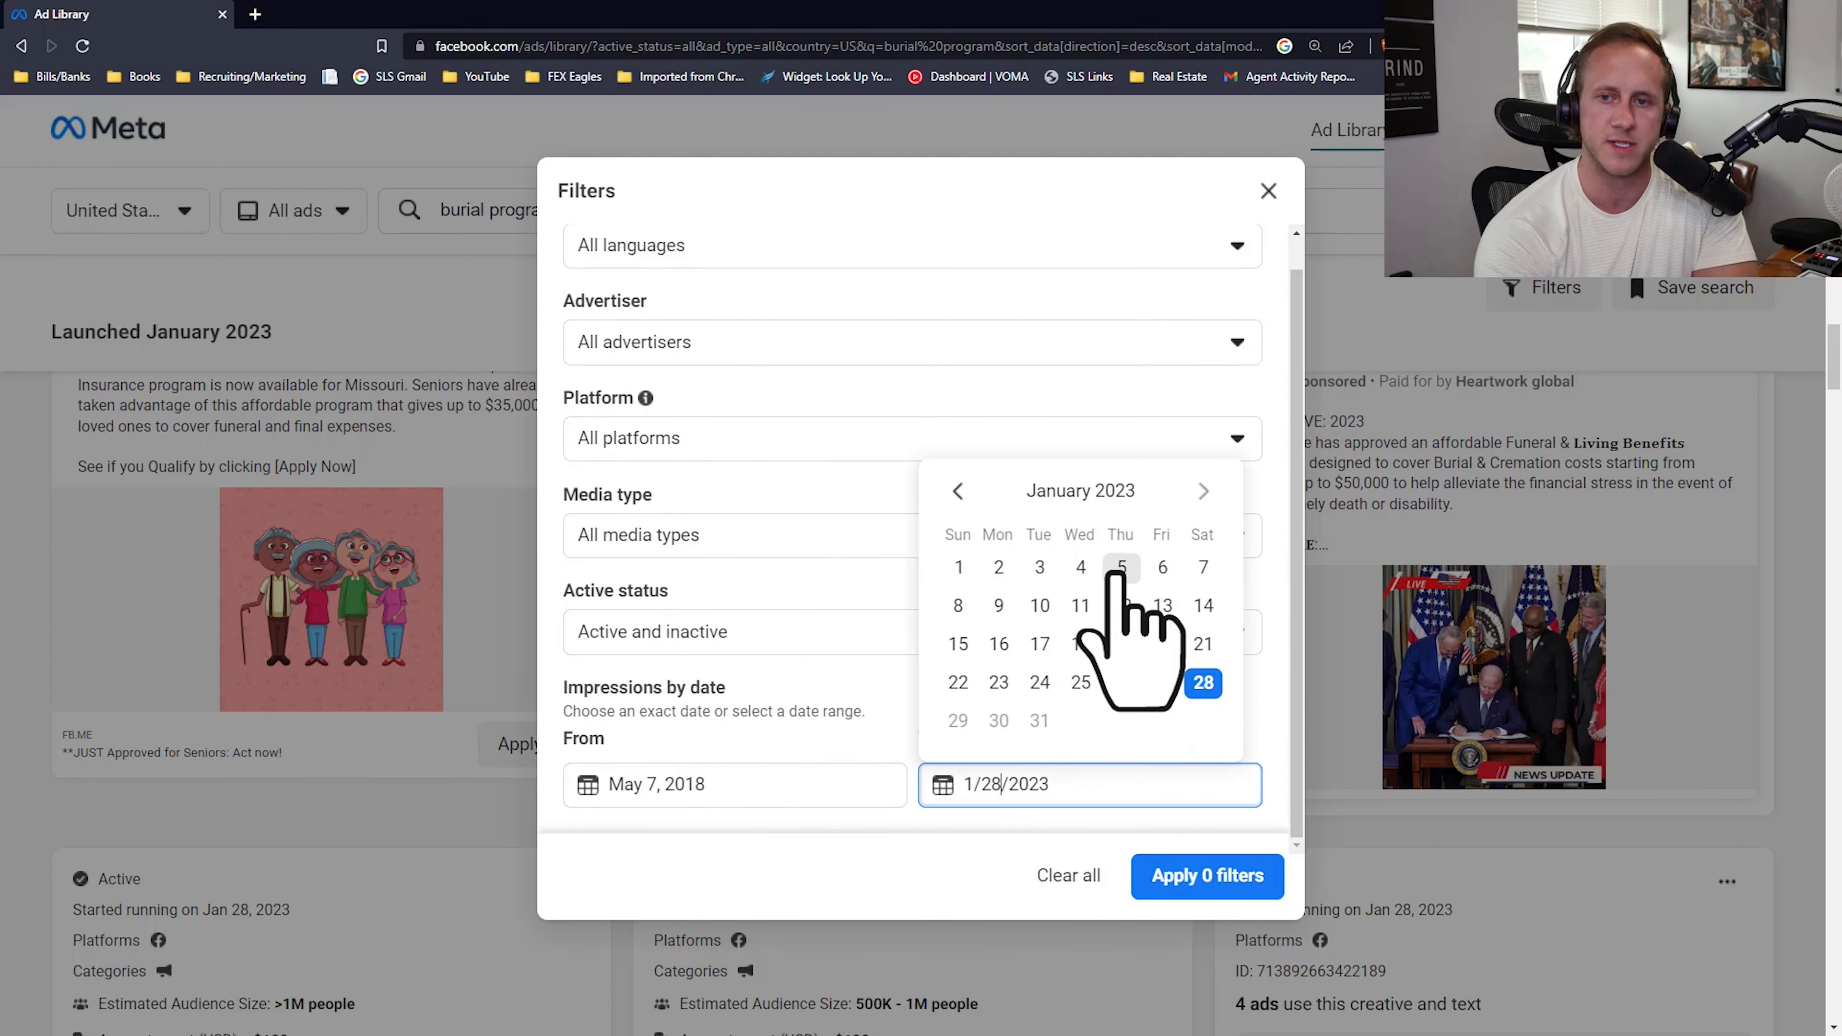
left_click(1116, 574)
left_click(1200, 886)
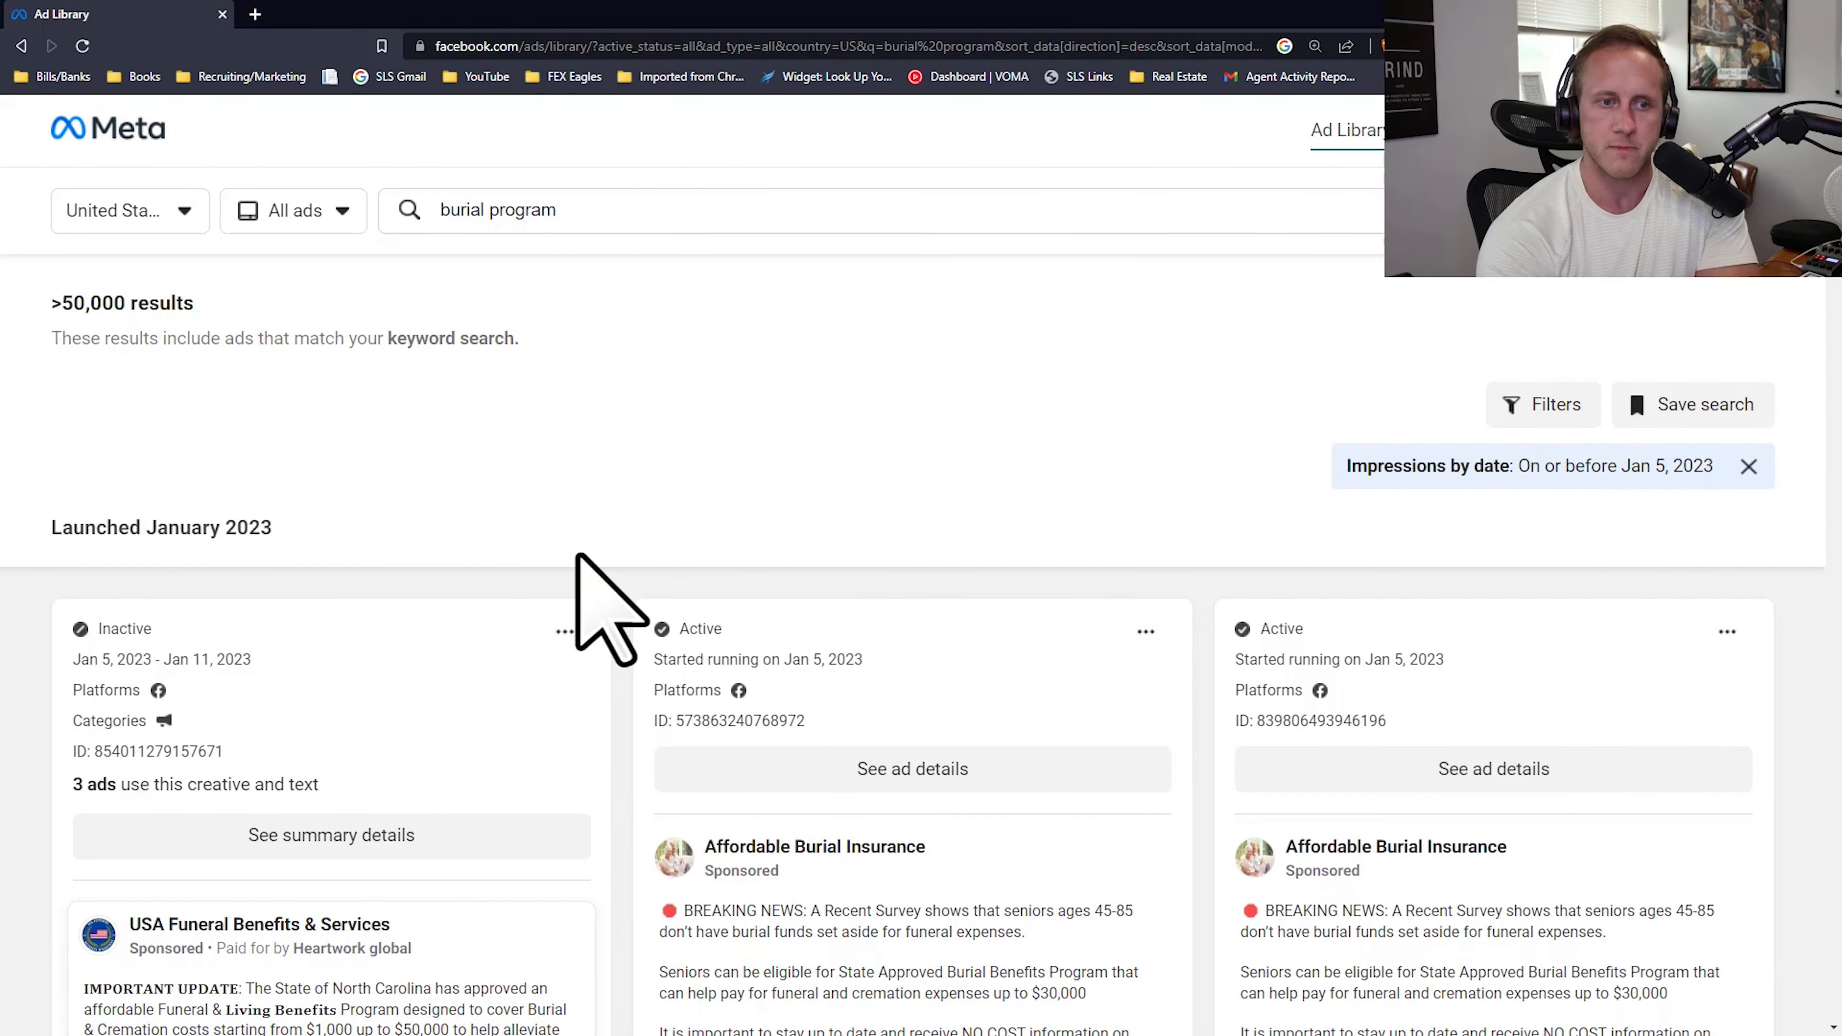
Step: Examine the first filtered ads and expand the full text of the two Affordable Burial Insurance ads beside each other
scroll(580, 587, "down", 1)
scroll(573, 602, "down", 4)
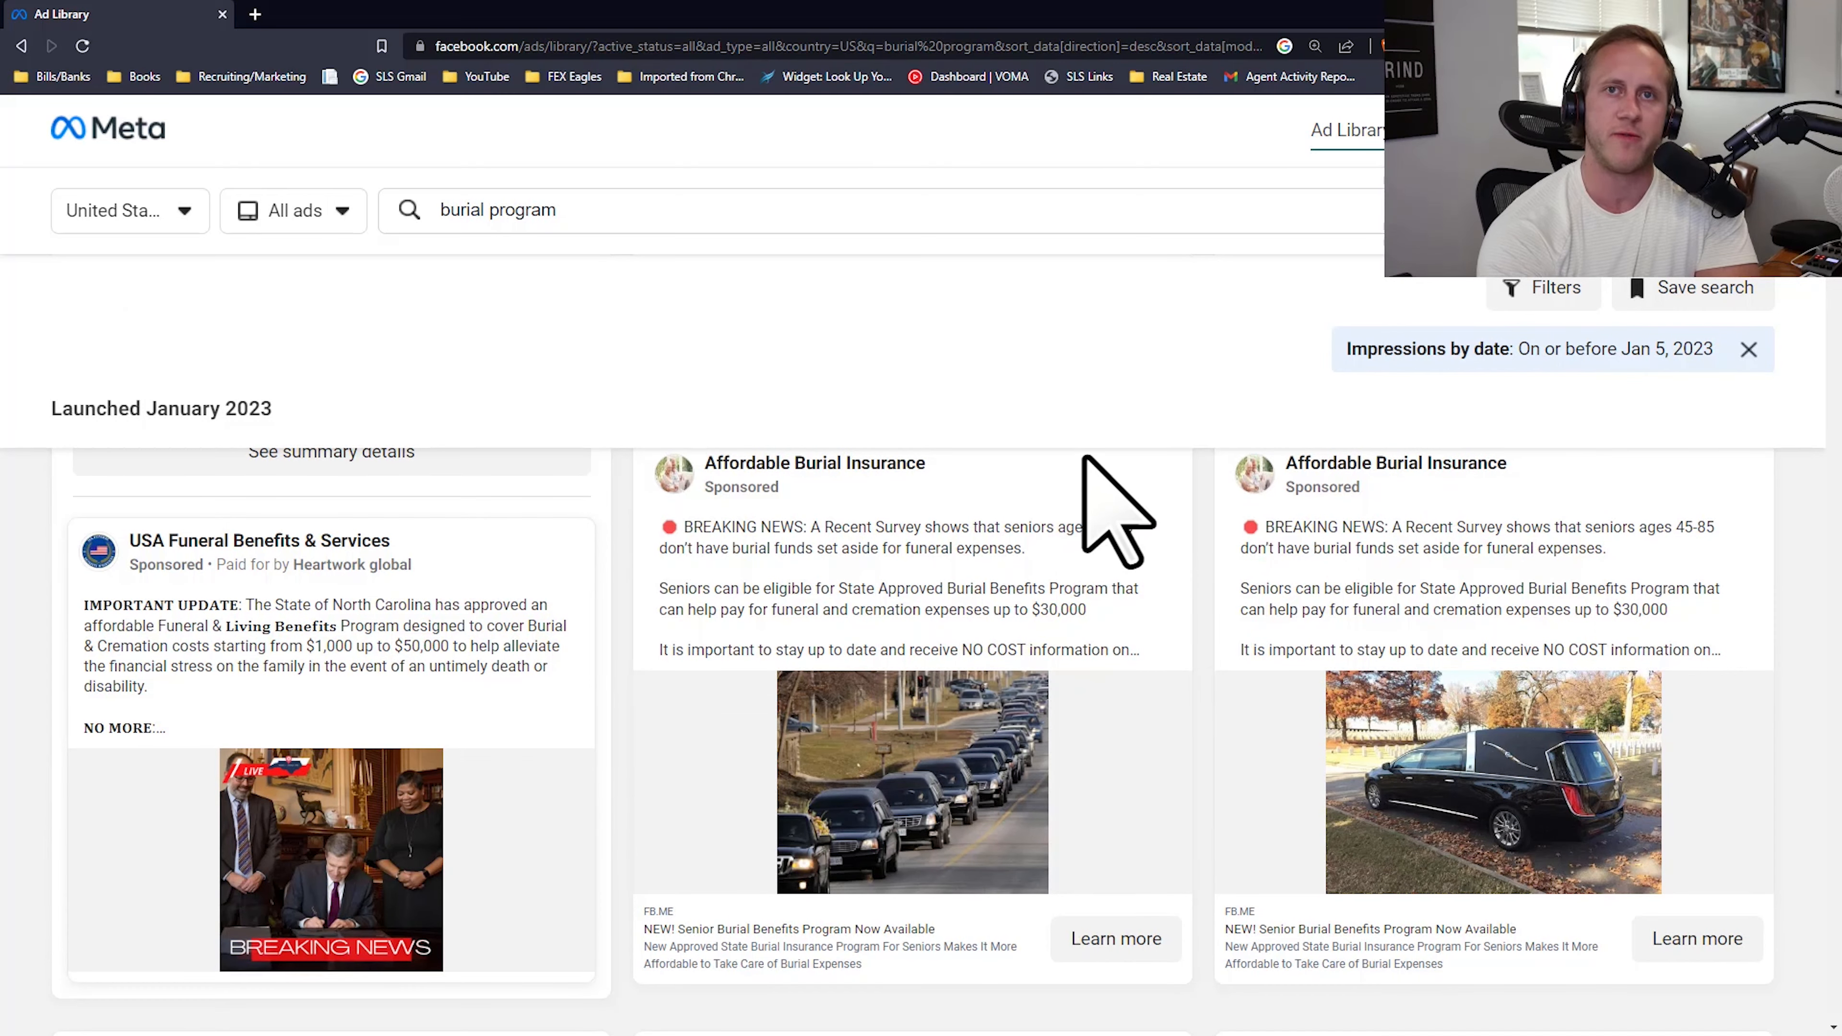
scroll(1449, 385, "up", 2)
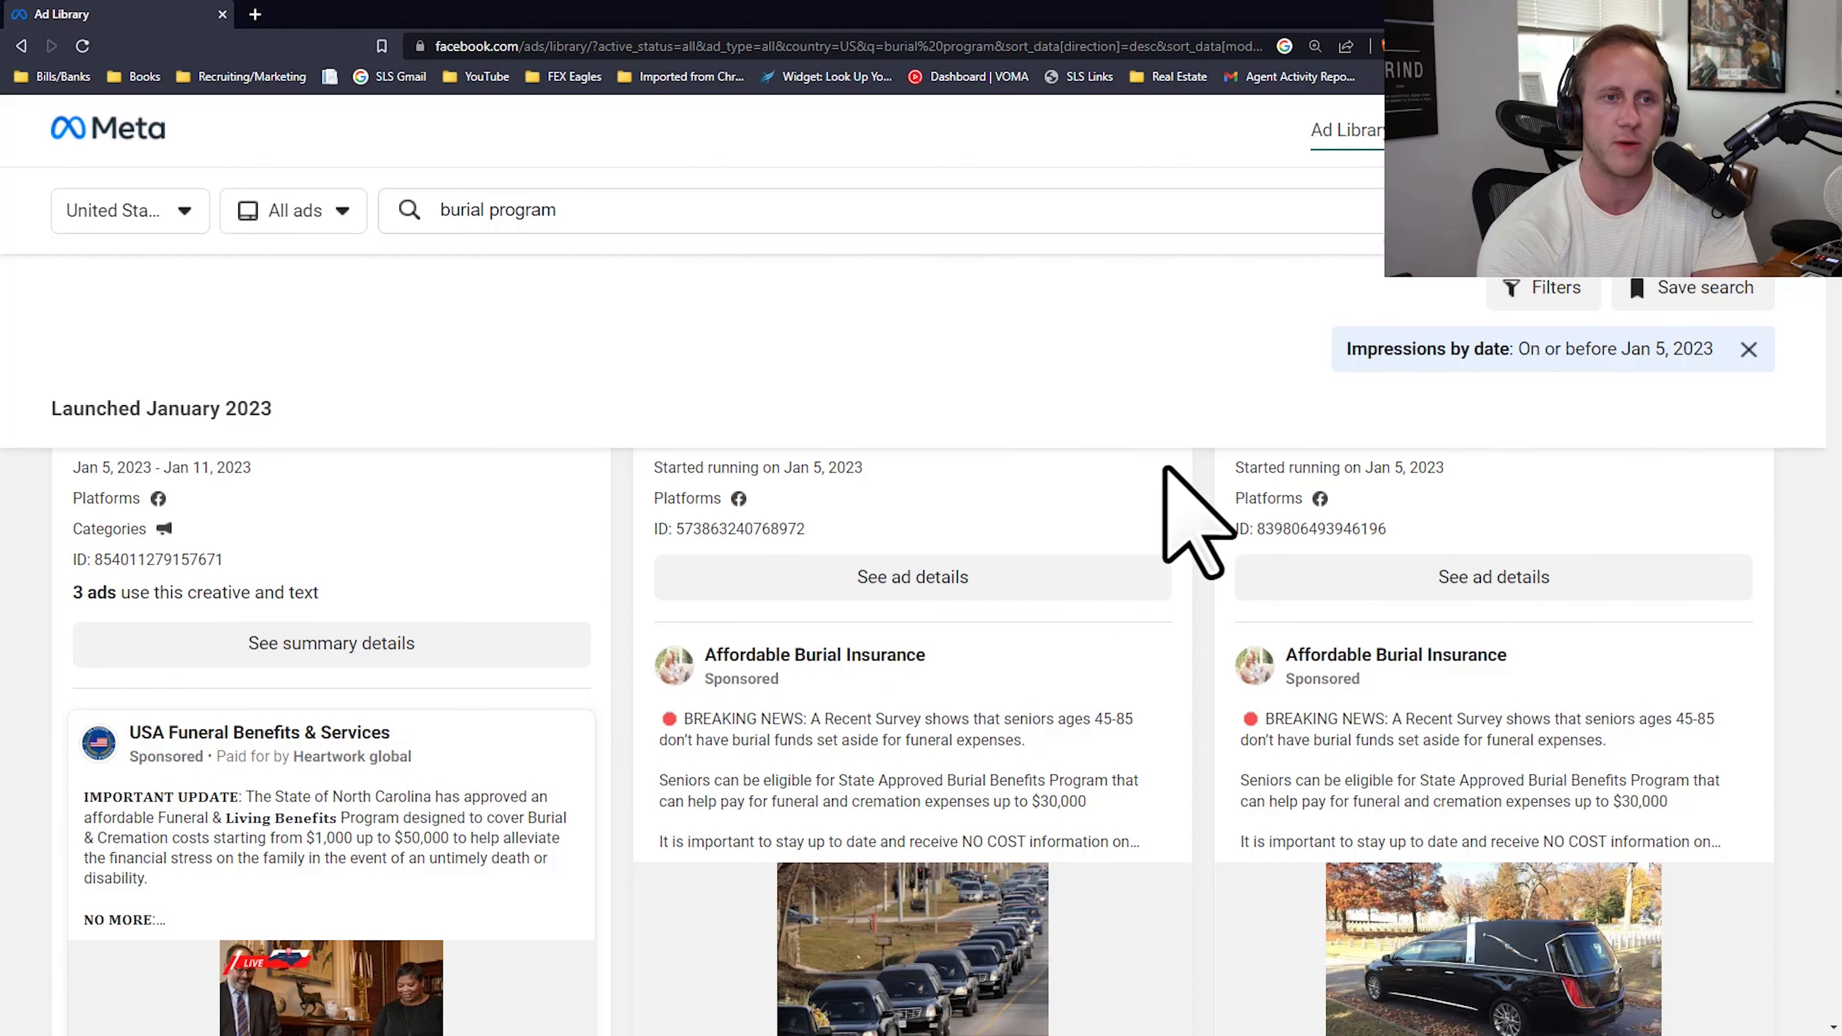
scroll(859, 648, "up", 3)
scroll(1110, 658, "down", 7)
scroll(1254, 638, "up", 5)
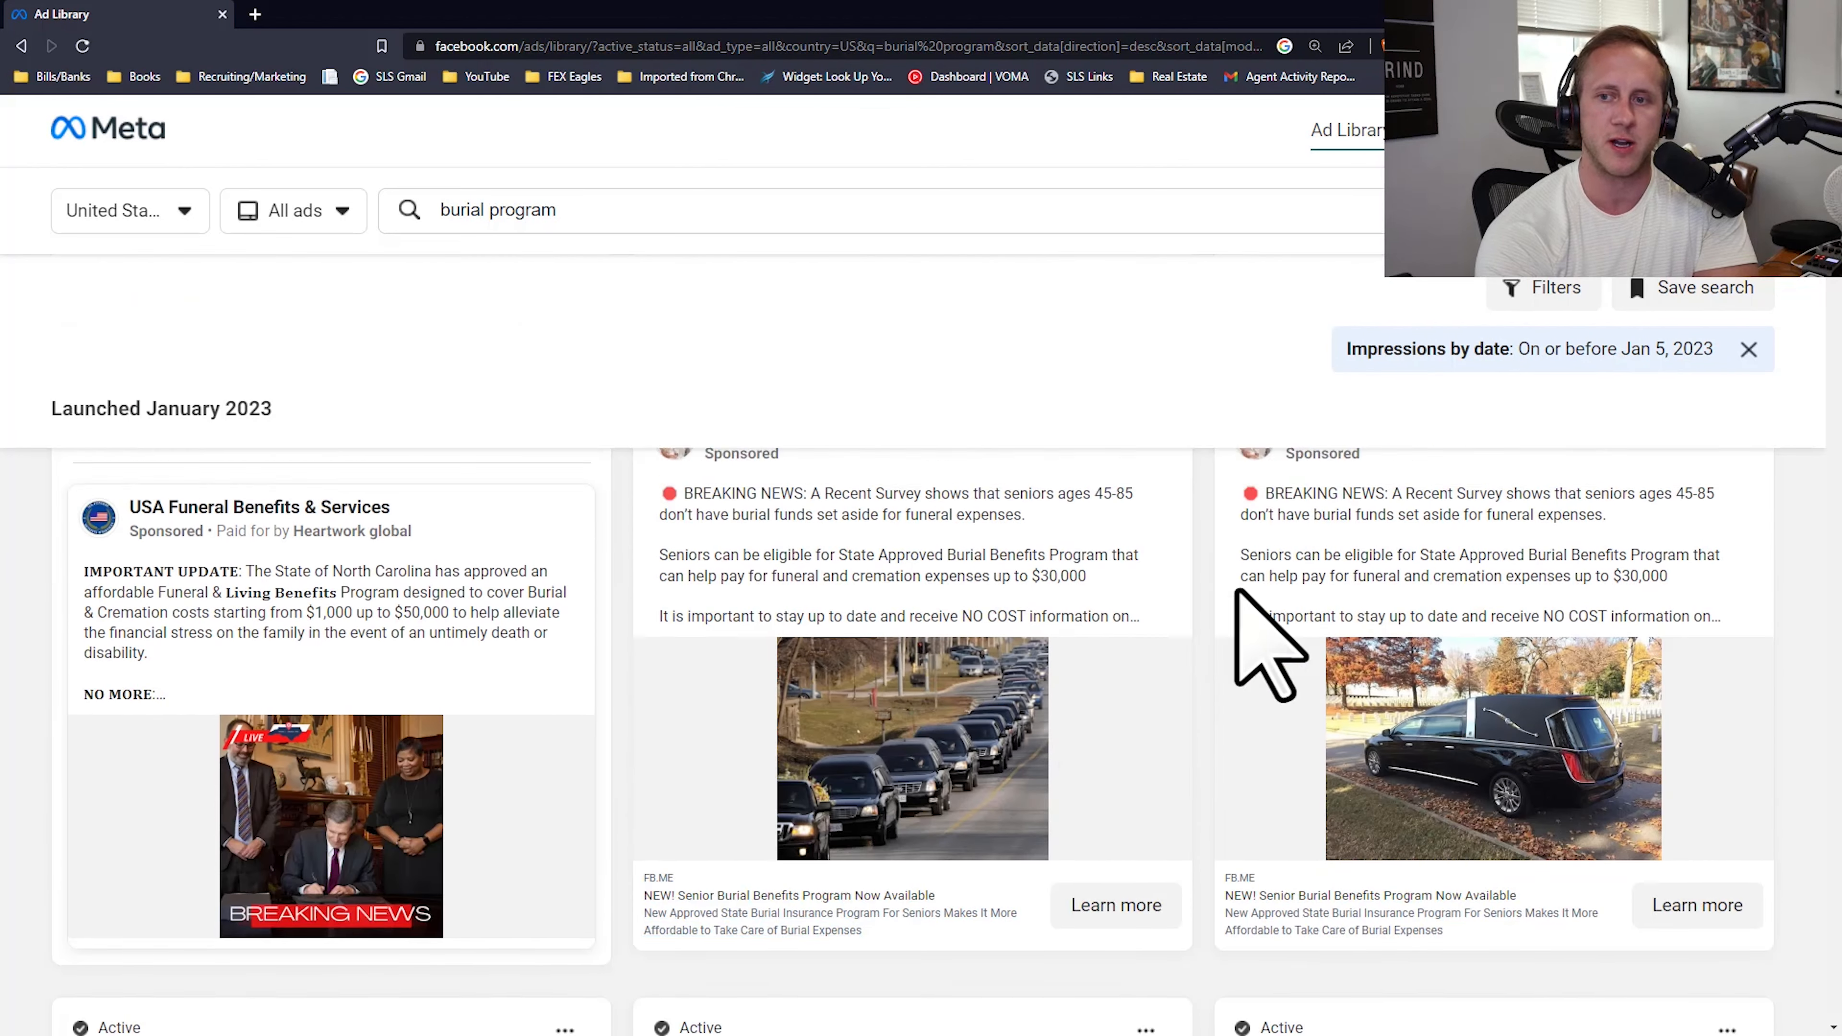
scroll(1387, 707, "down", 2)
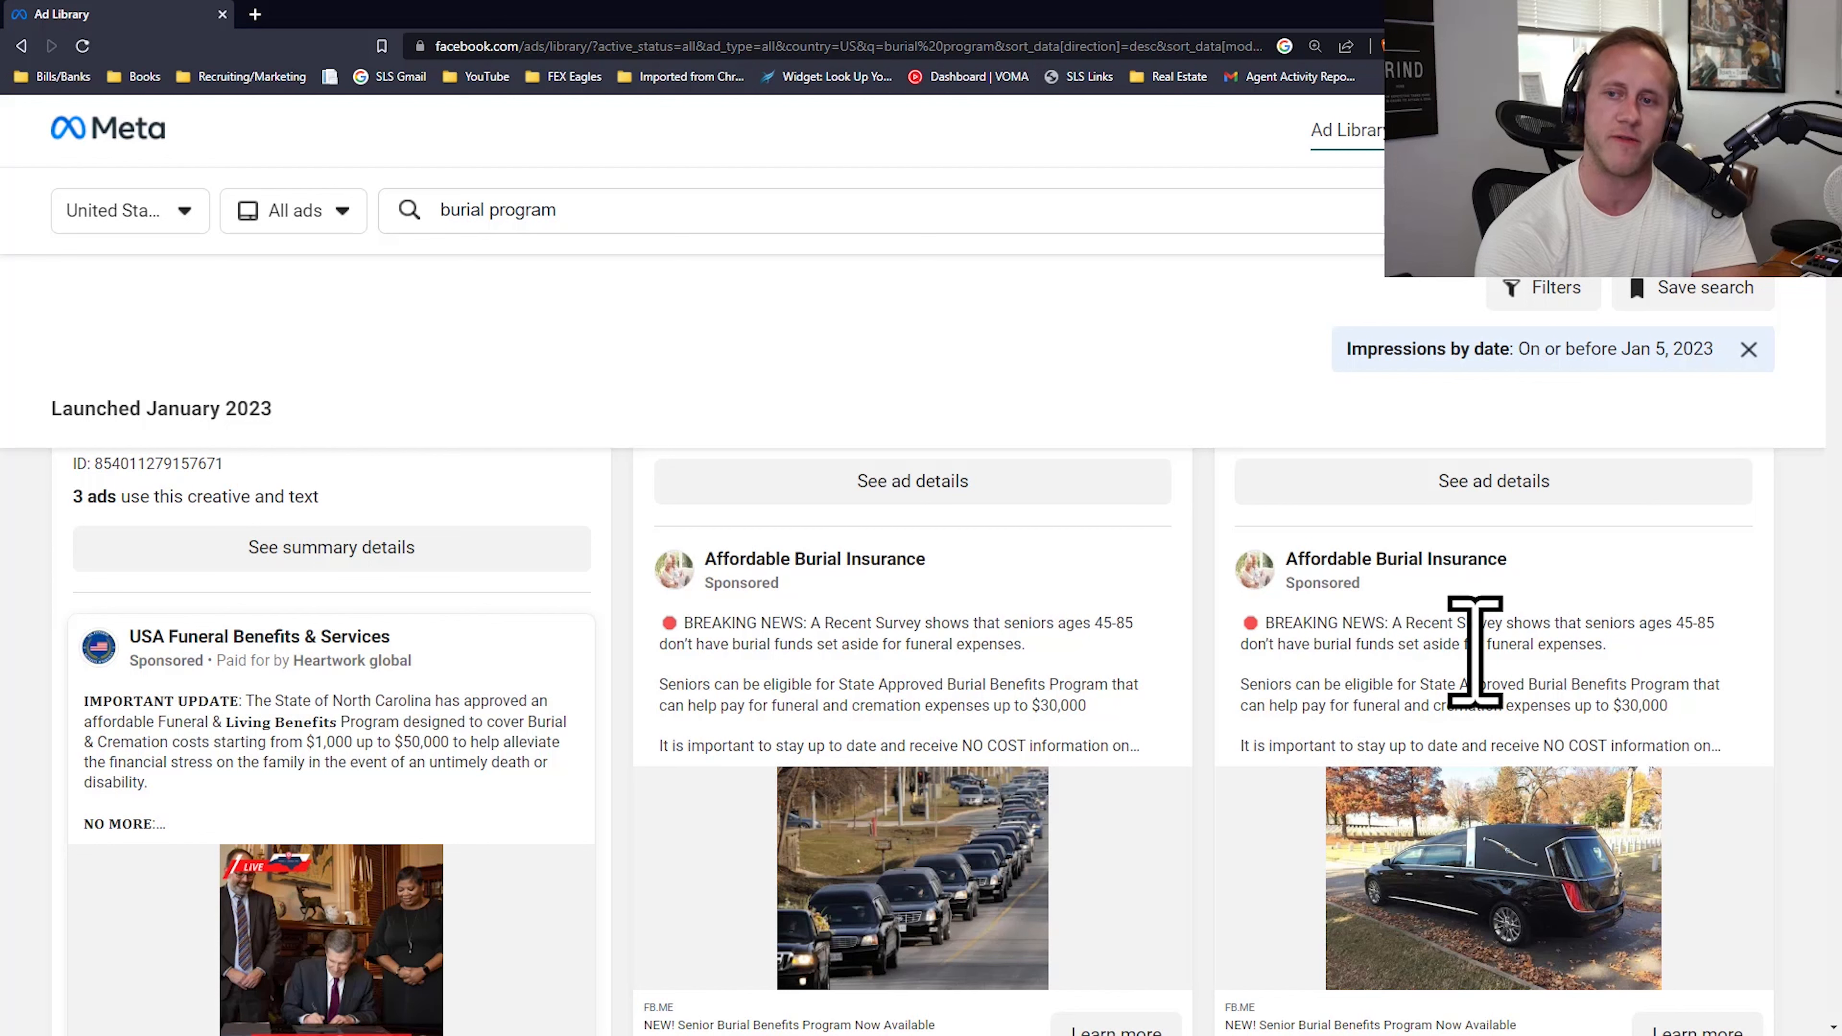
scroll(1536, 663, "down", 1)
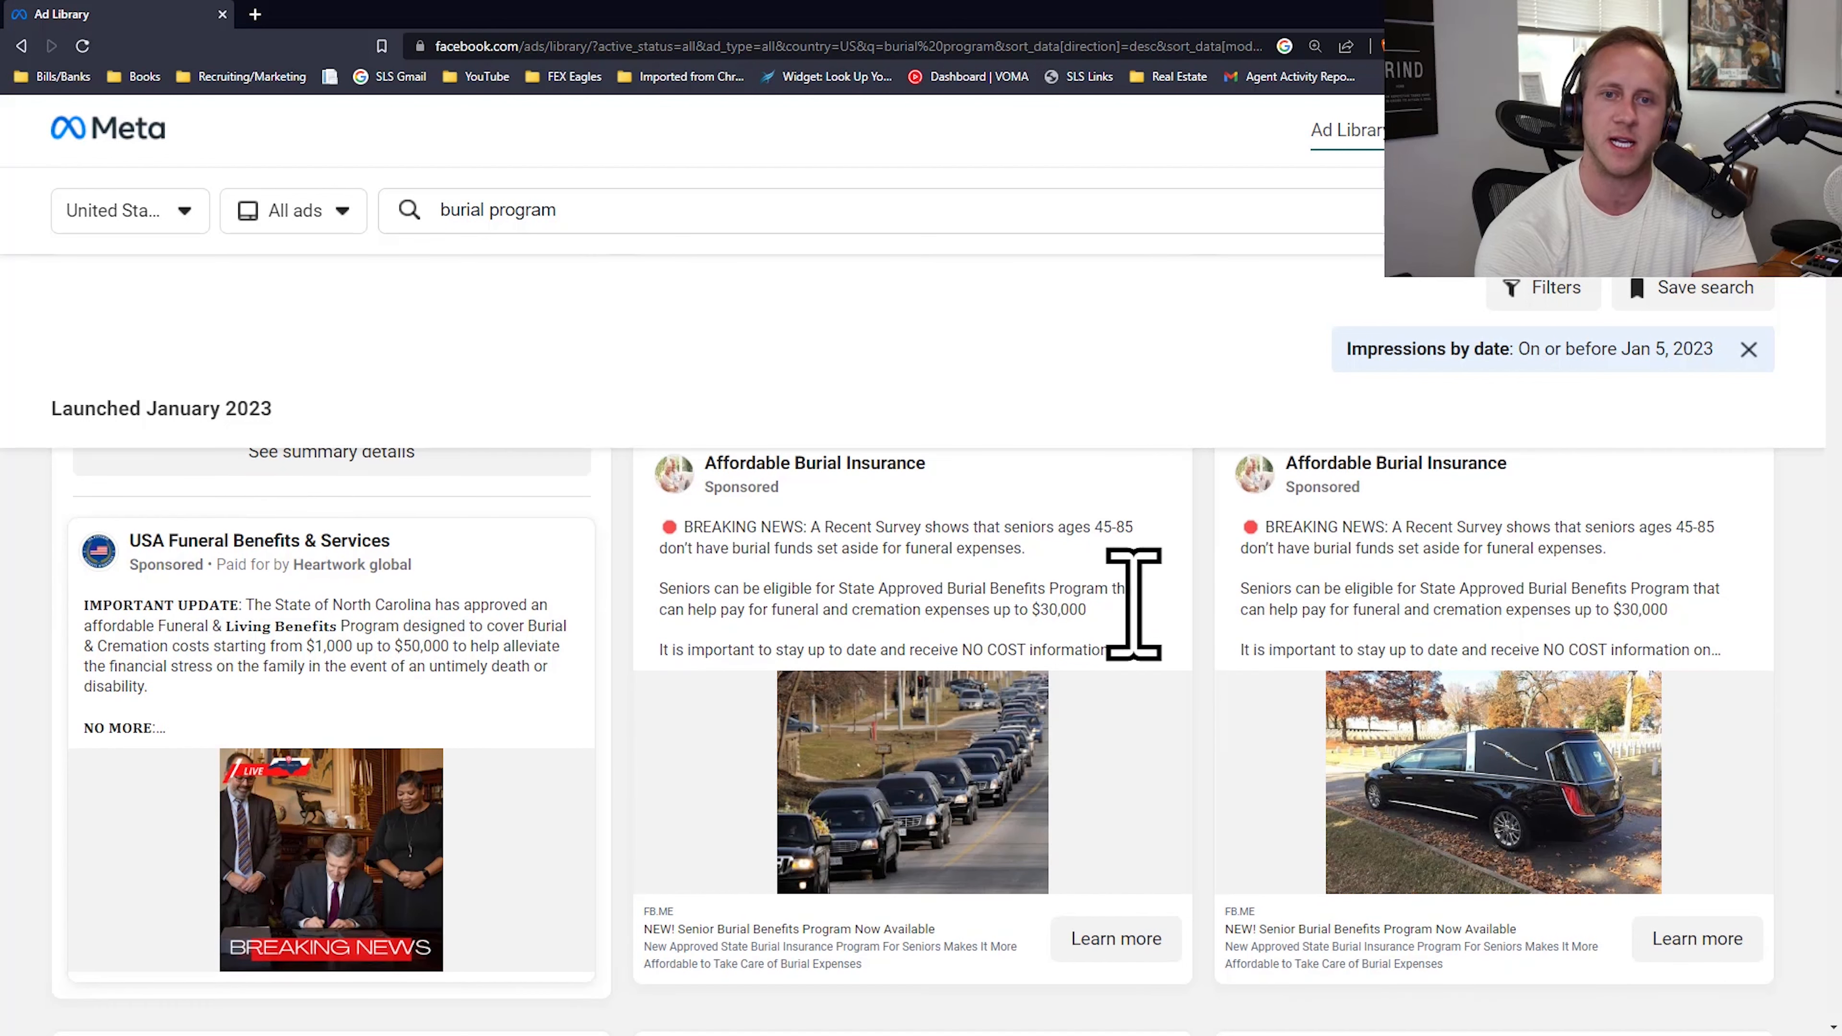
left_click(802, 557)
left_click(1424, 579)
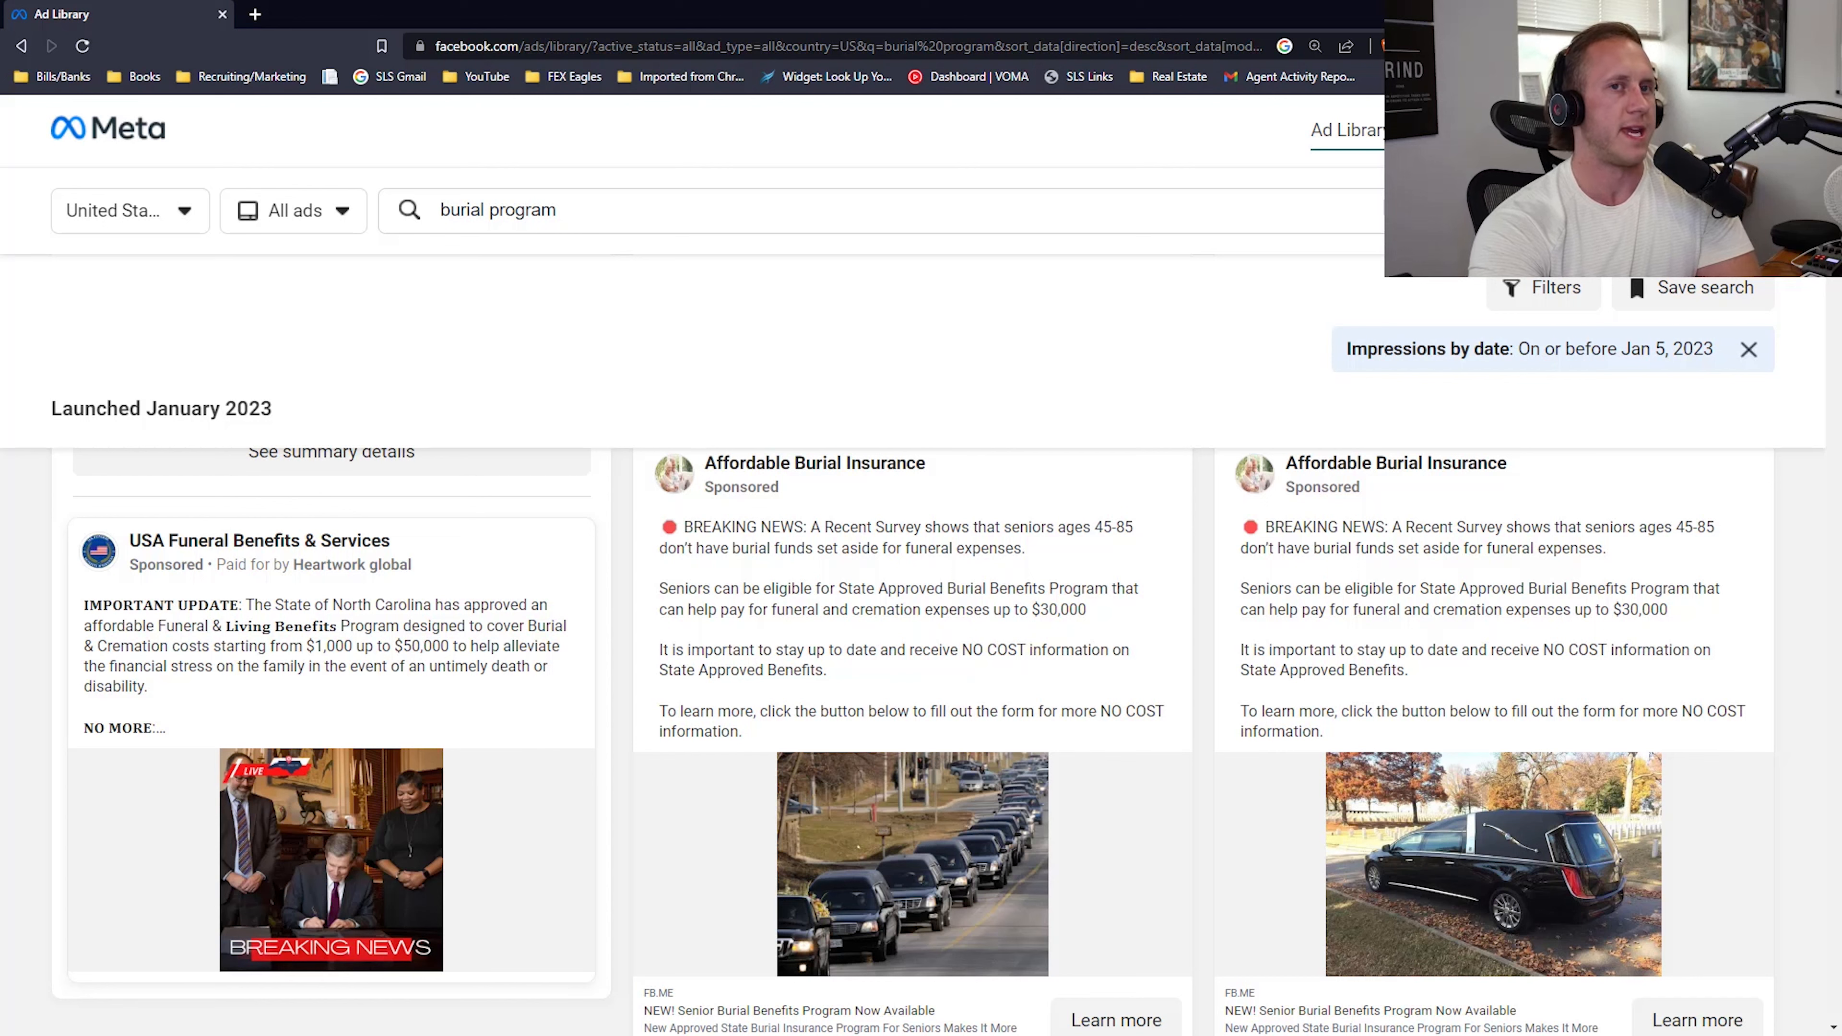
left_click_drag(0, 555, 0, 508)
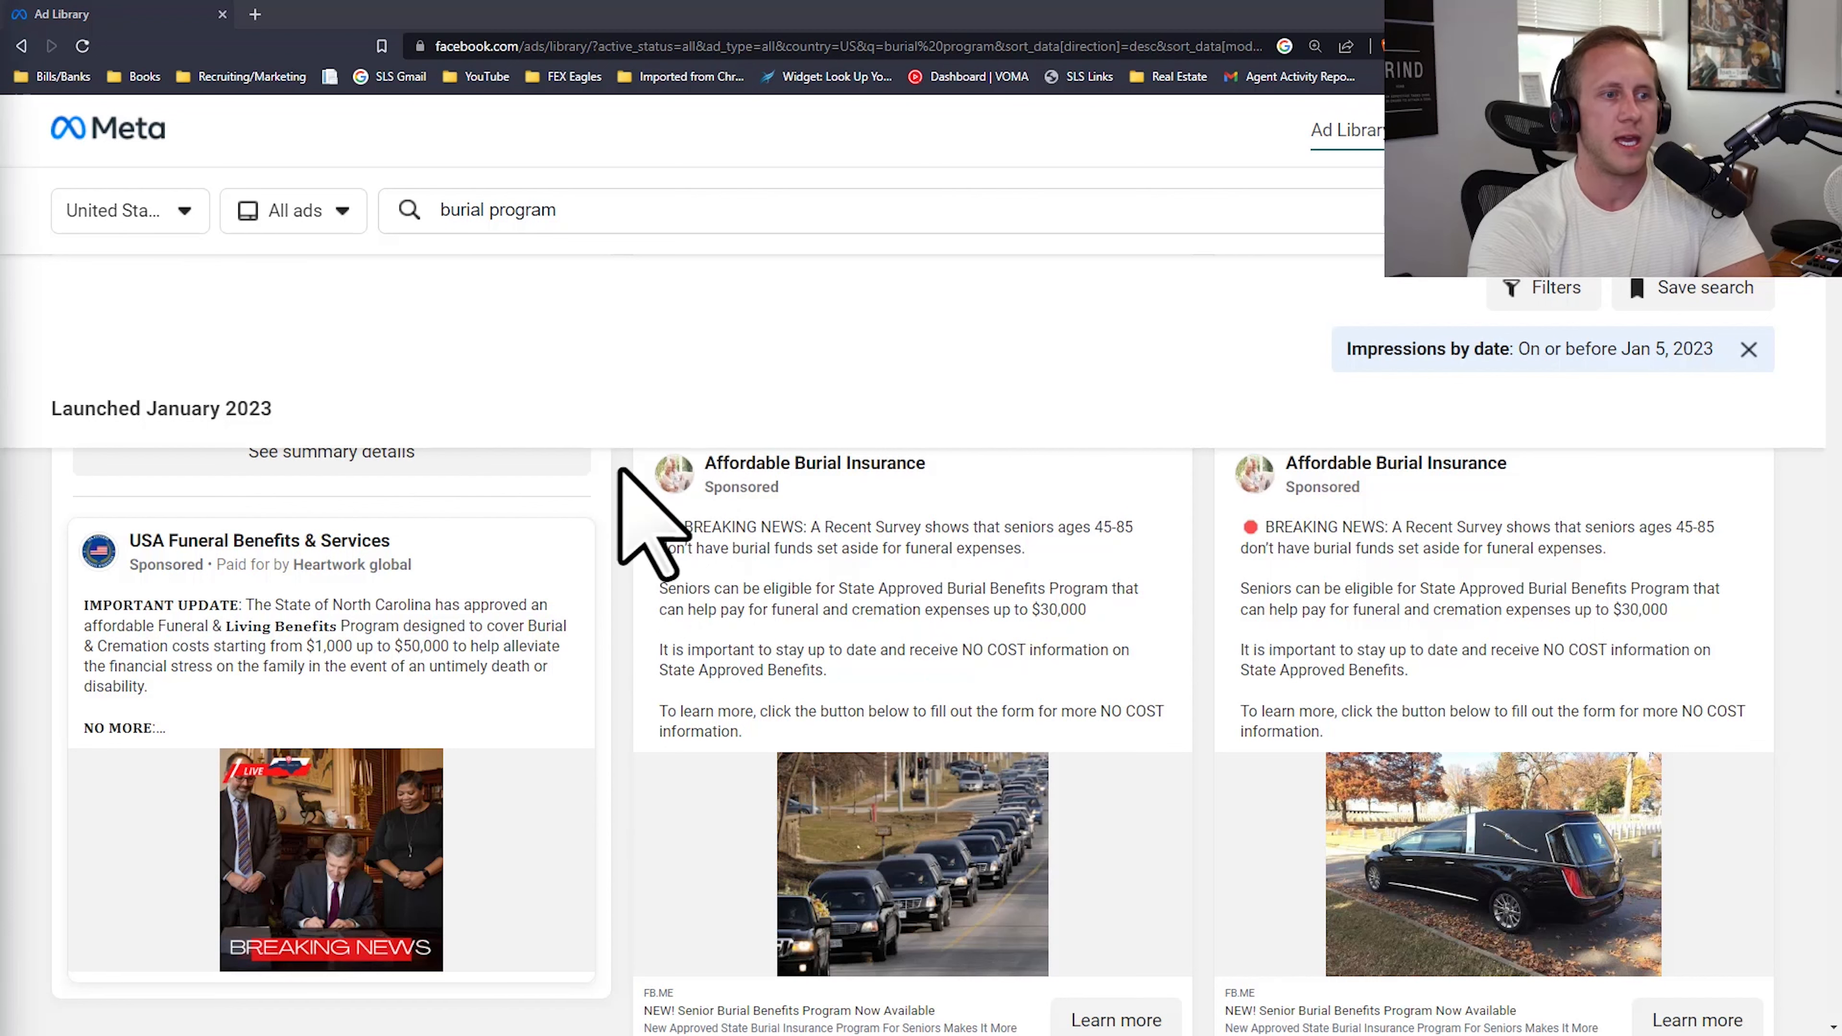
Step: Browse further ads, checking the options for saving the "Breaking News Alert" image of an Affordable Burial Insurance ad
scroll(761, 580, "down", 5)
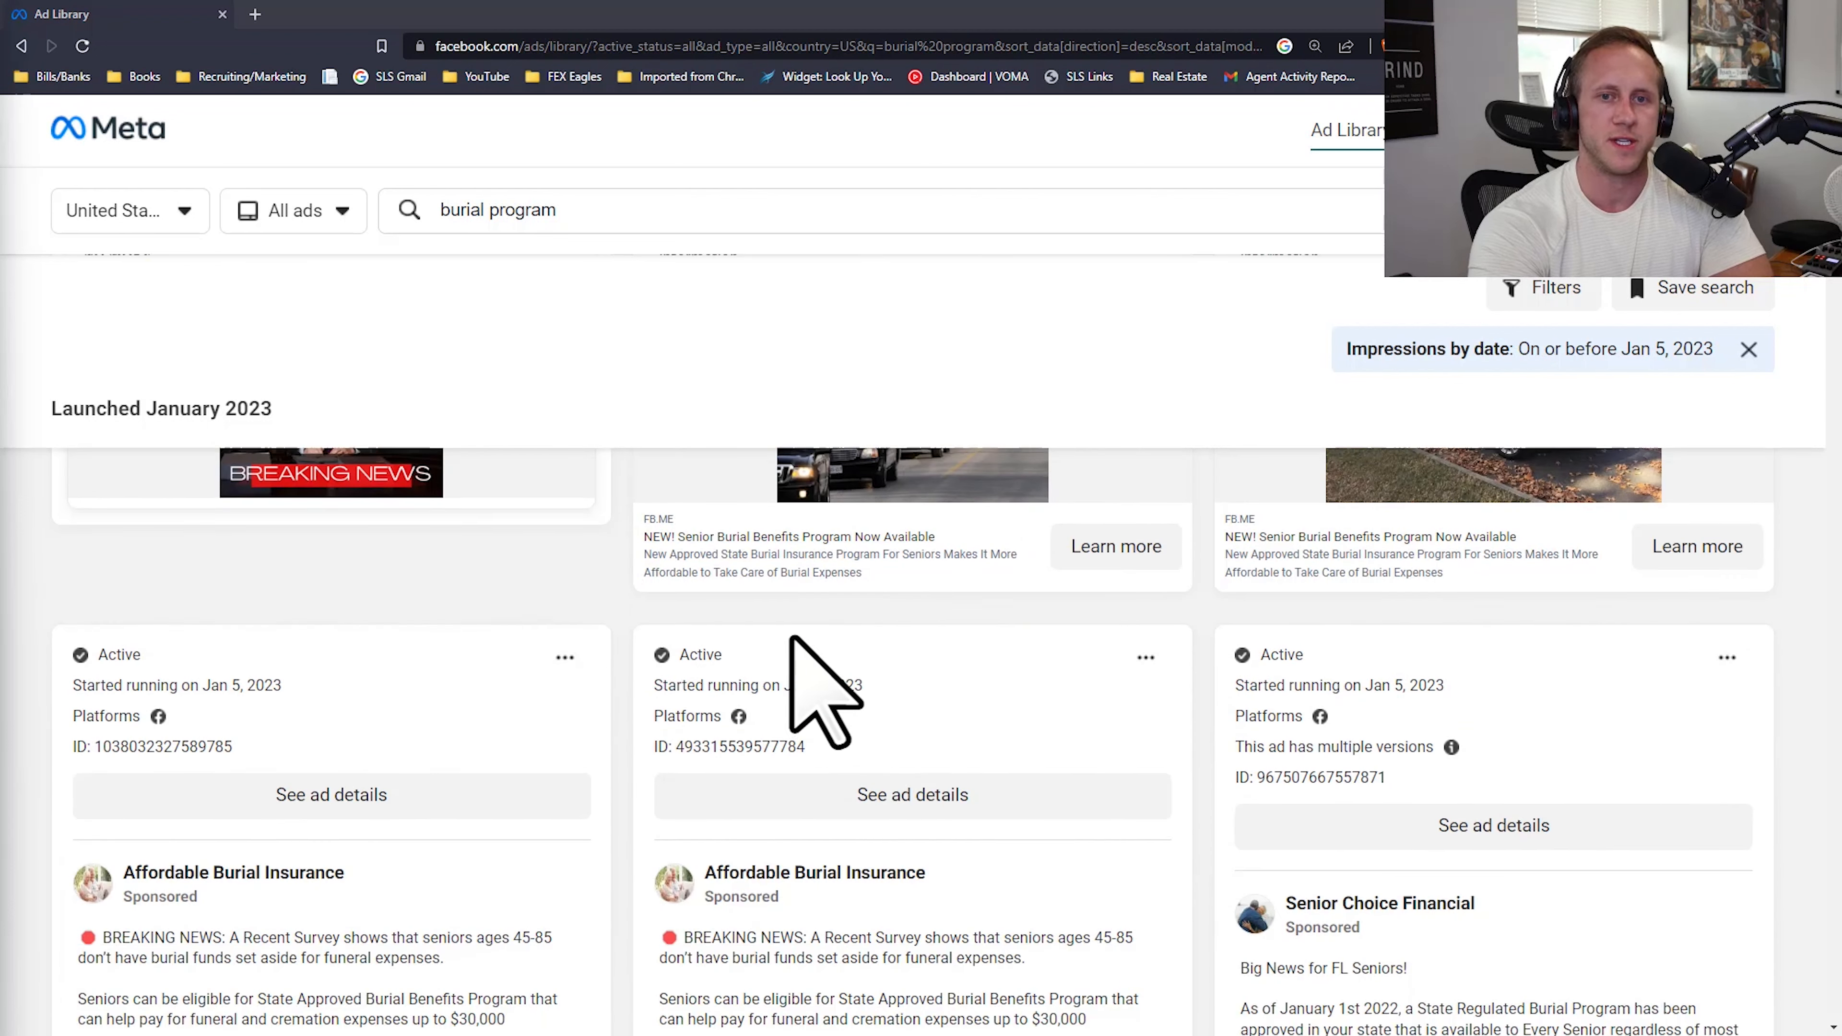
scroll(819, 682, "up", 1)
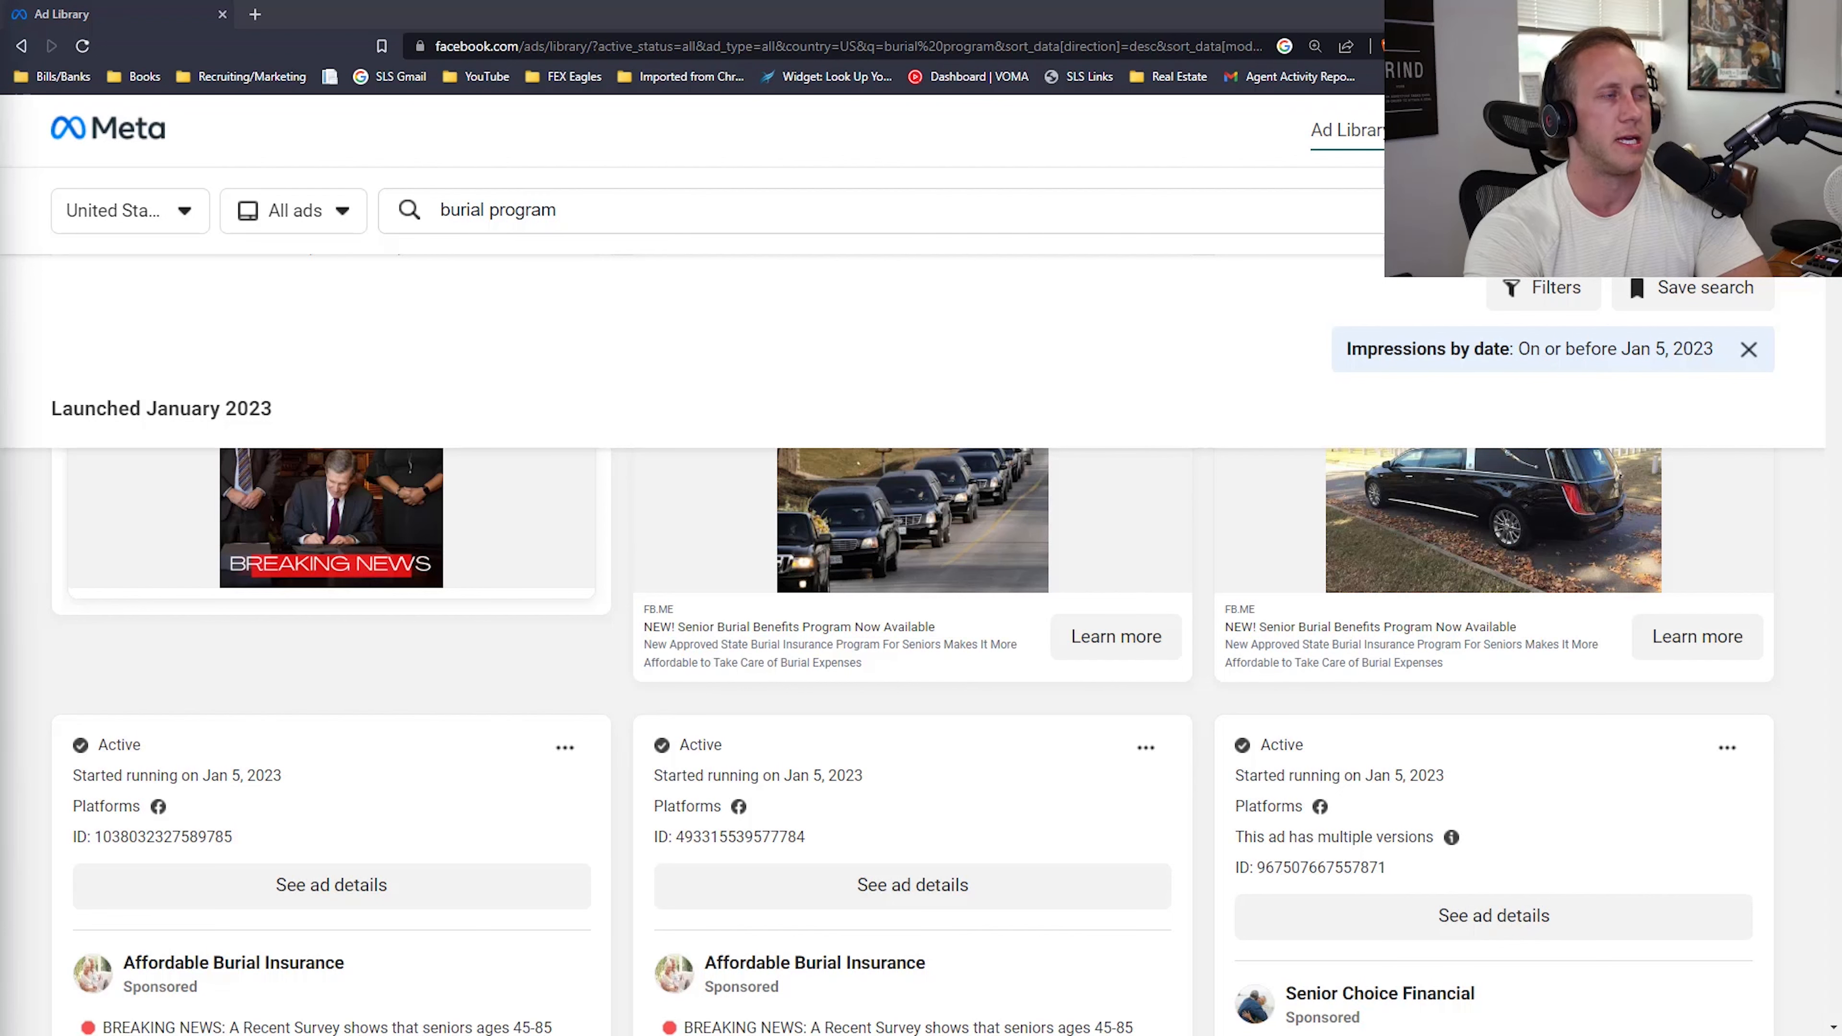
scroll(965, 601, "down", 8)
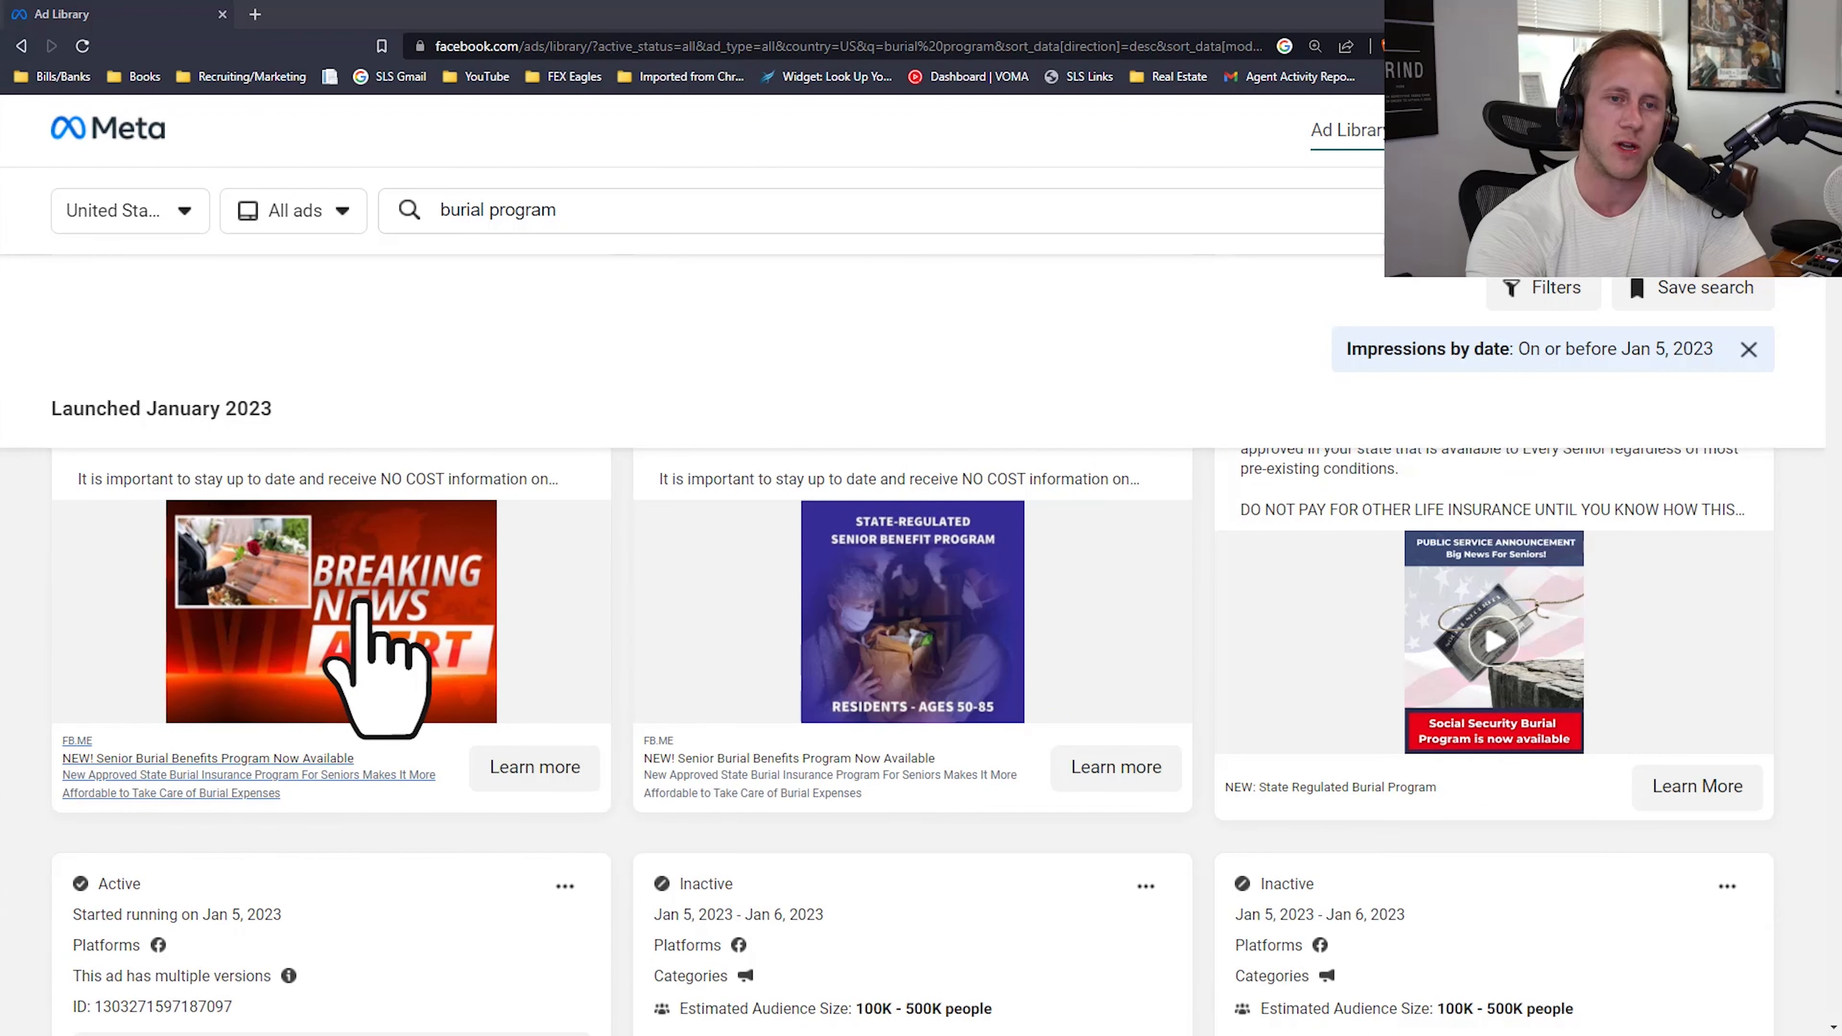
right_click(363, 596)
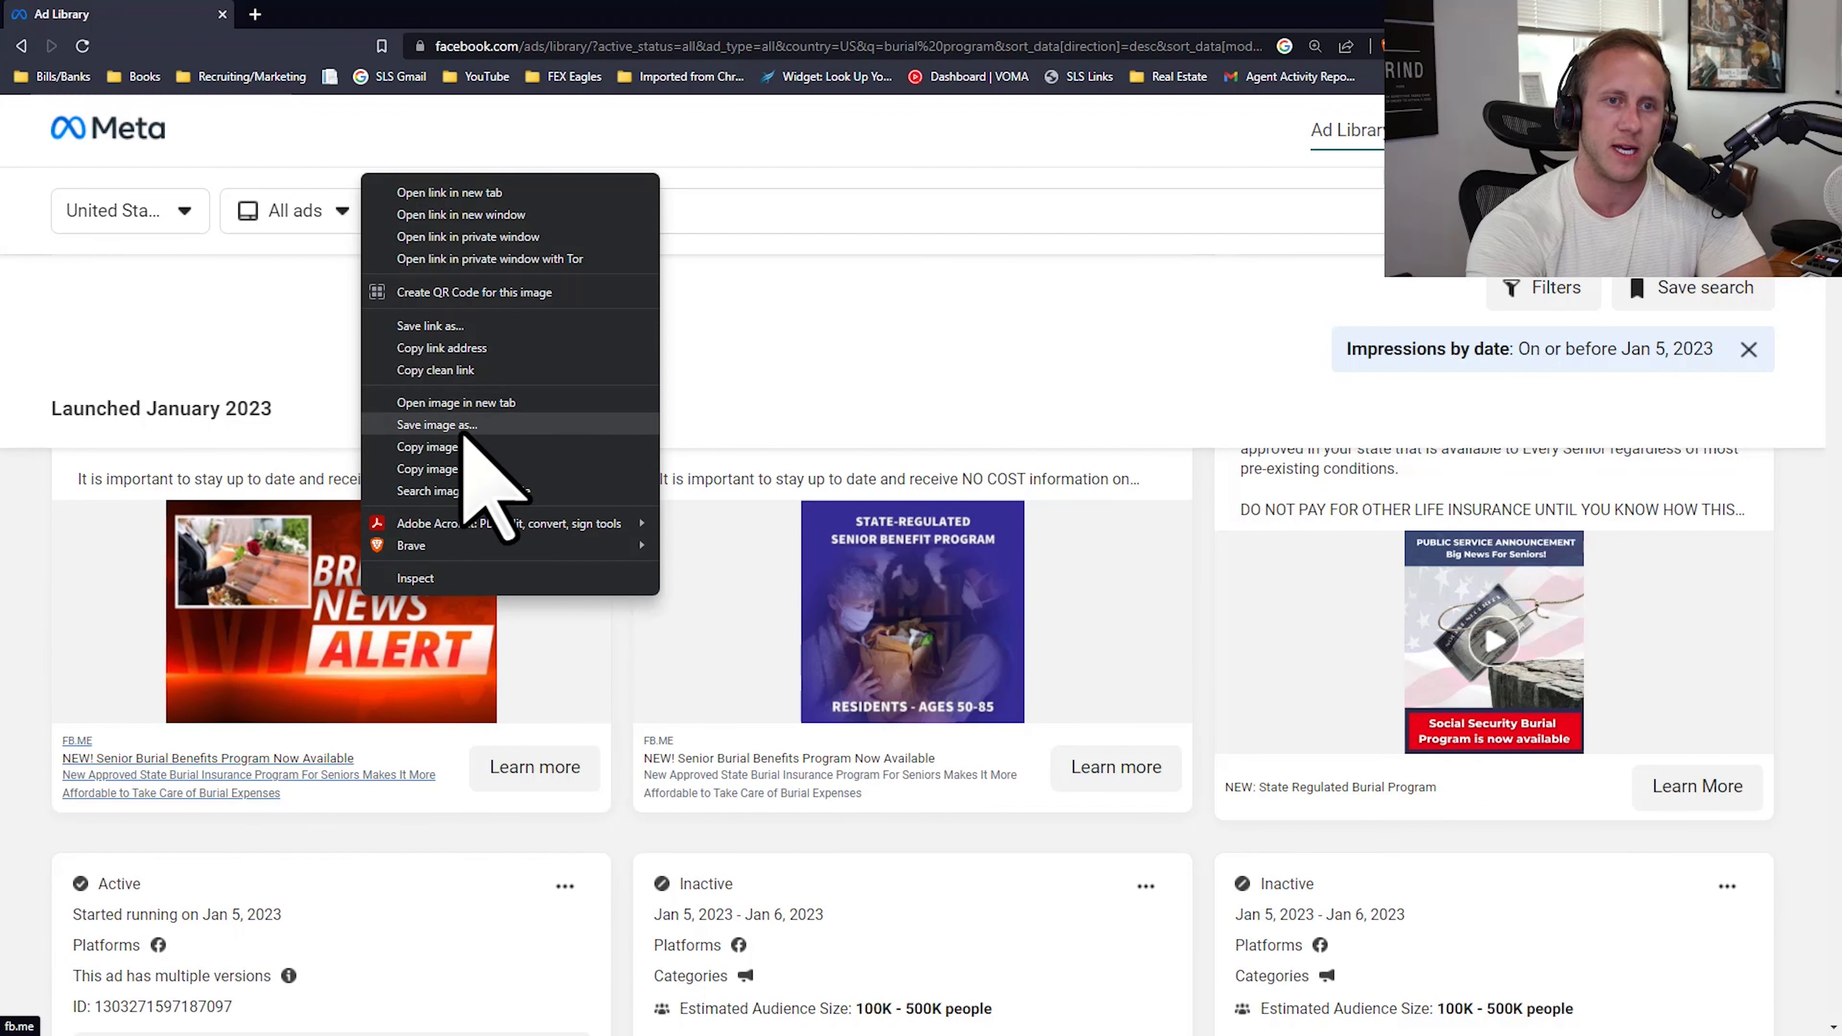
left_click(623, 617)
scroll(892, 697, "down", 4)
scroll(925, 686, "down", 3)
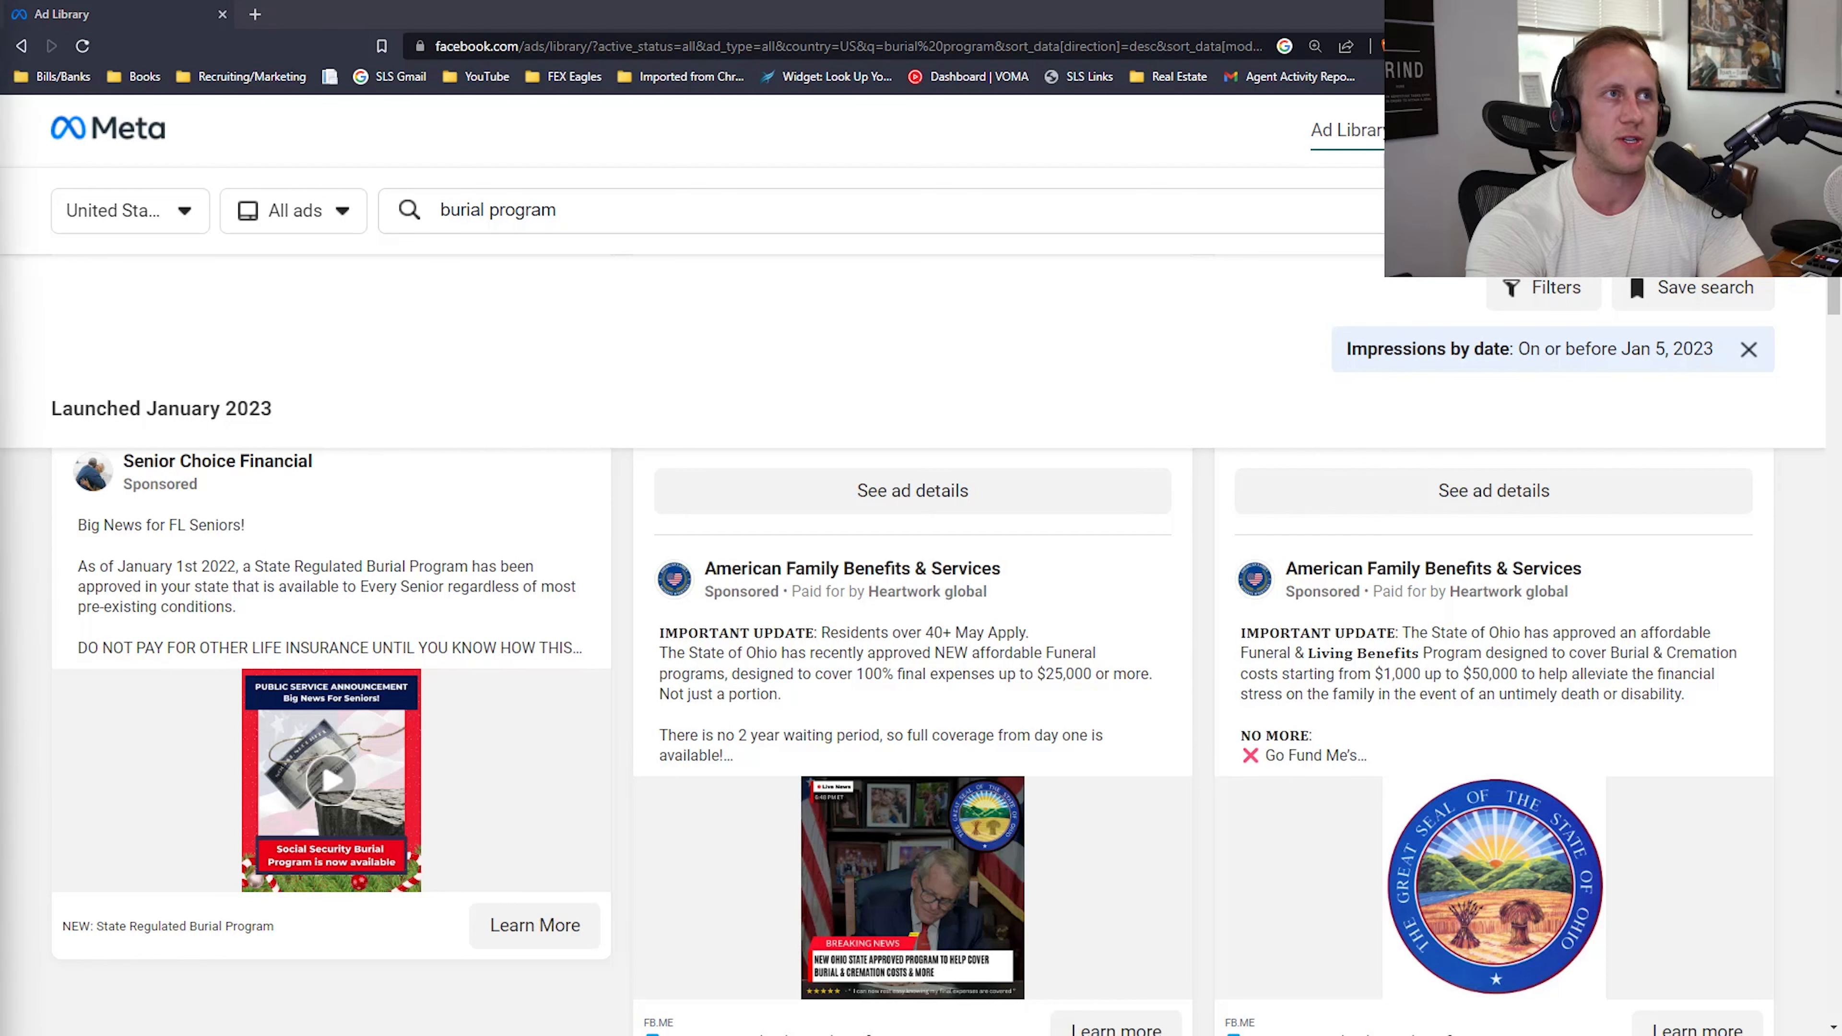
Step: Switch to Ads Manager and look over the media and primary text of New Leads Ad - Copy
left_click_drag(419, 214, 564, 10)
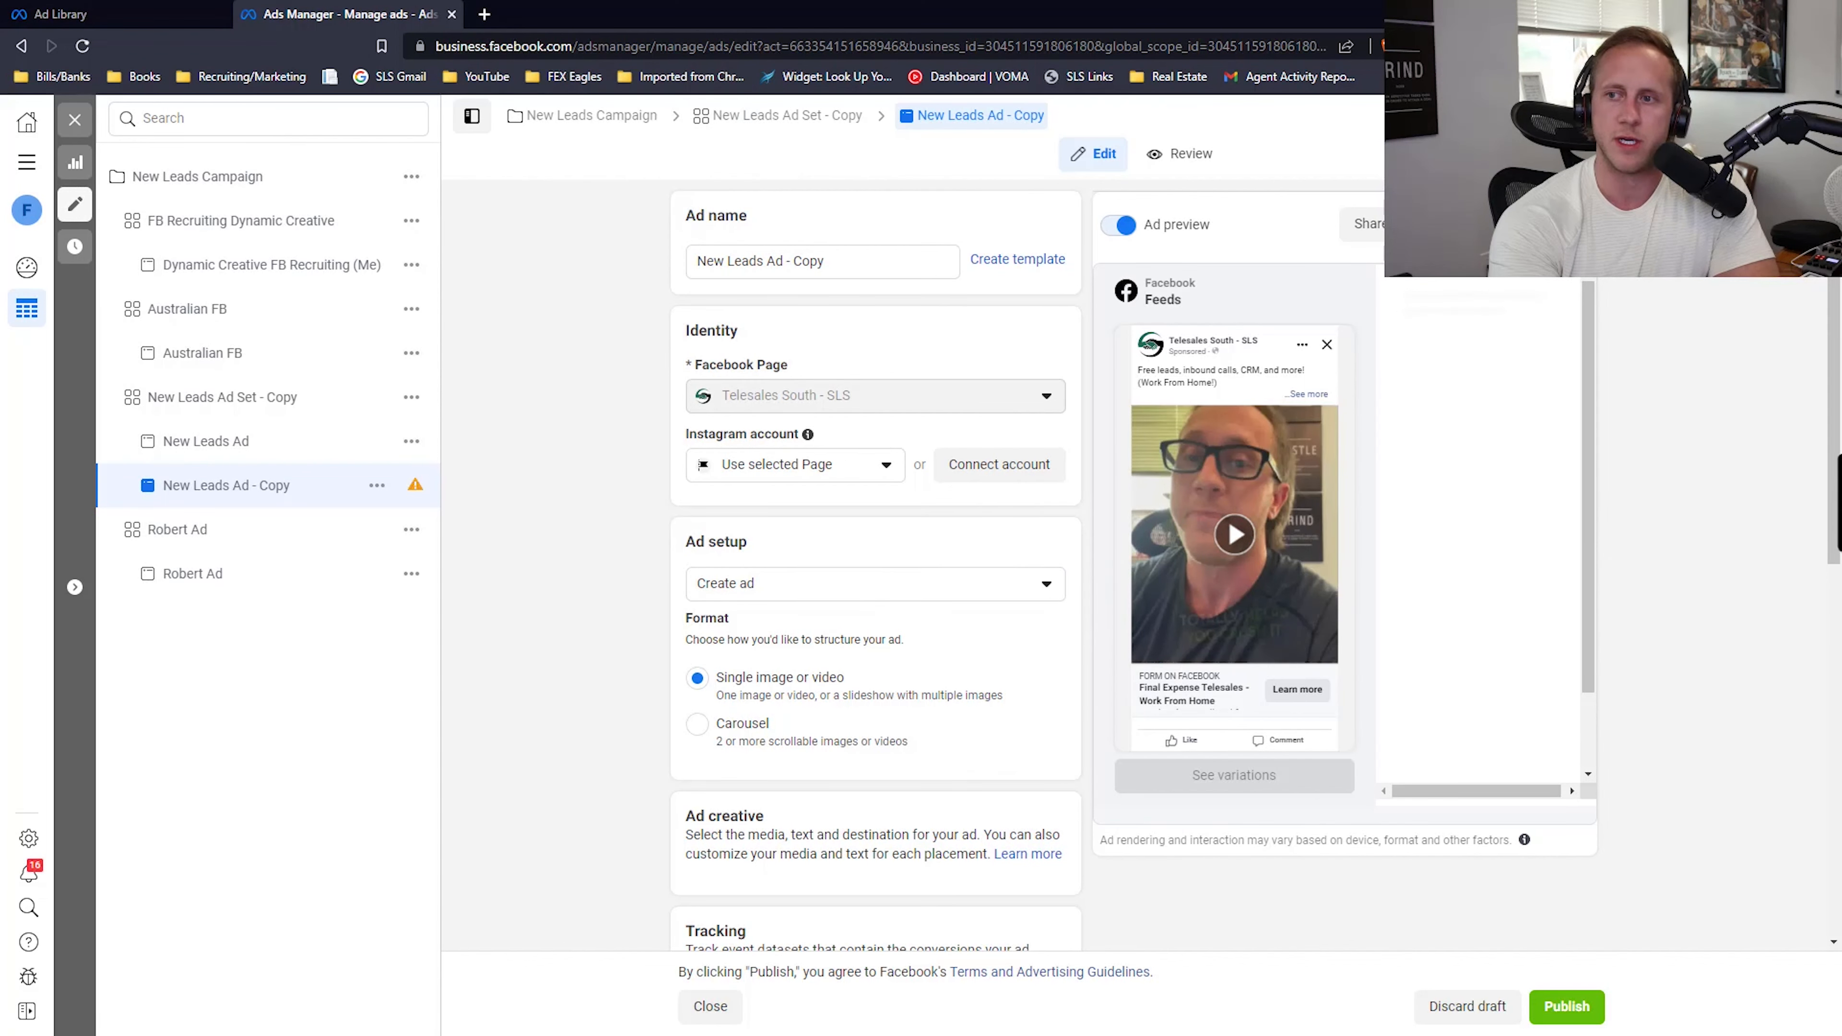
scroll(1835, 508, "down", 10)
scroll(1320, 501, "up", 10)
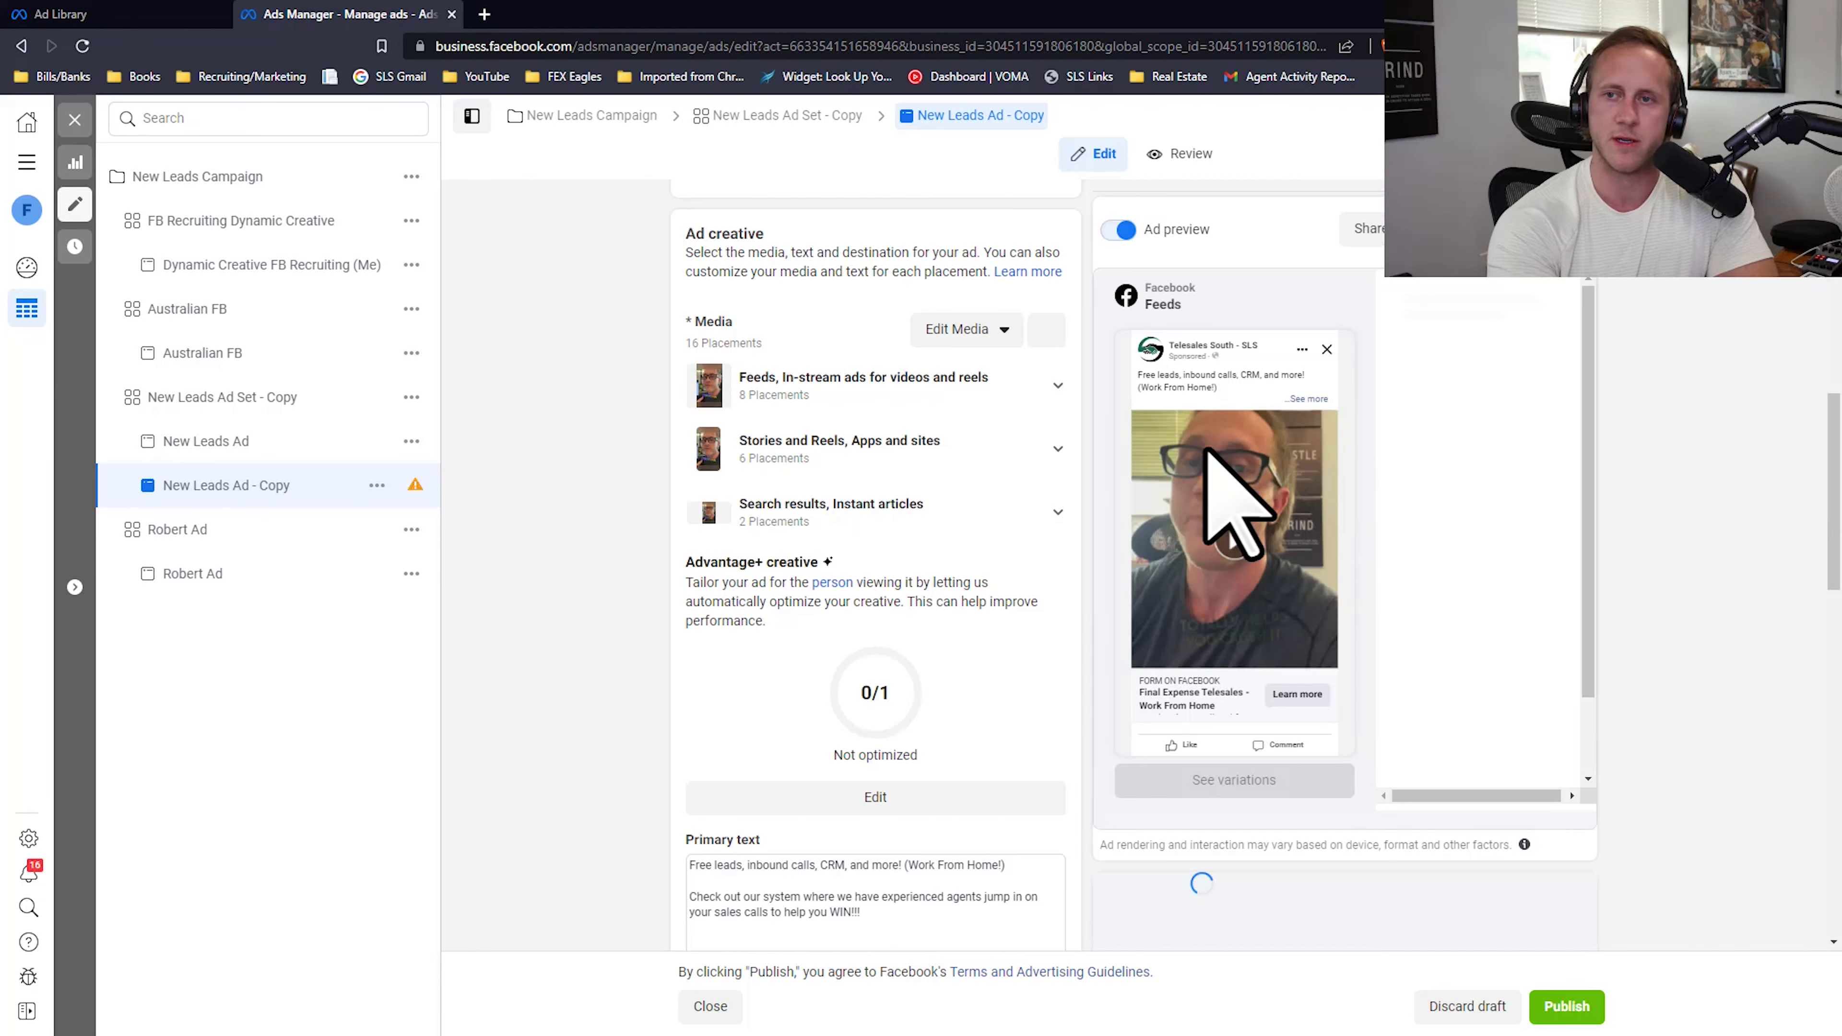
Step: Review the creative, headline, description, call to action and identity settings of New Leads Ad - Copy
scroll(946, 526, "down", 12)
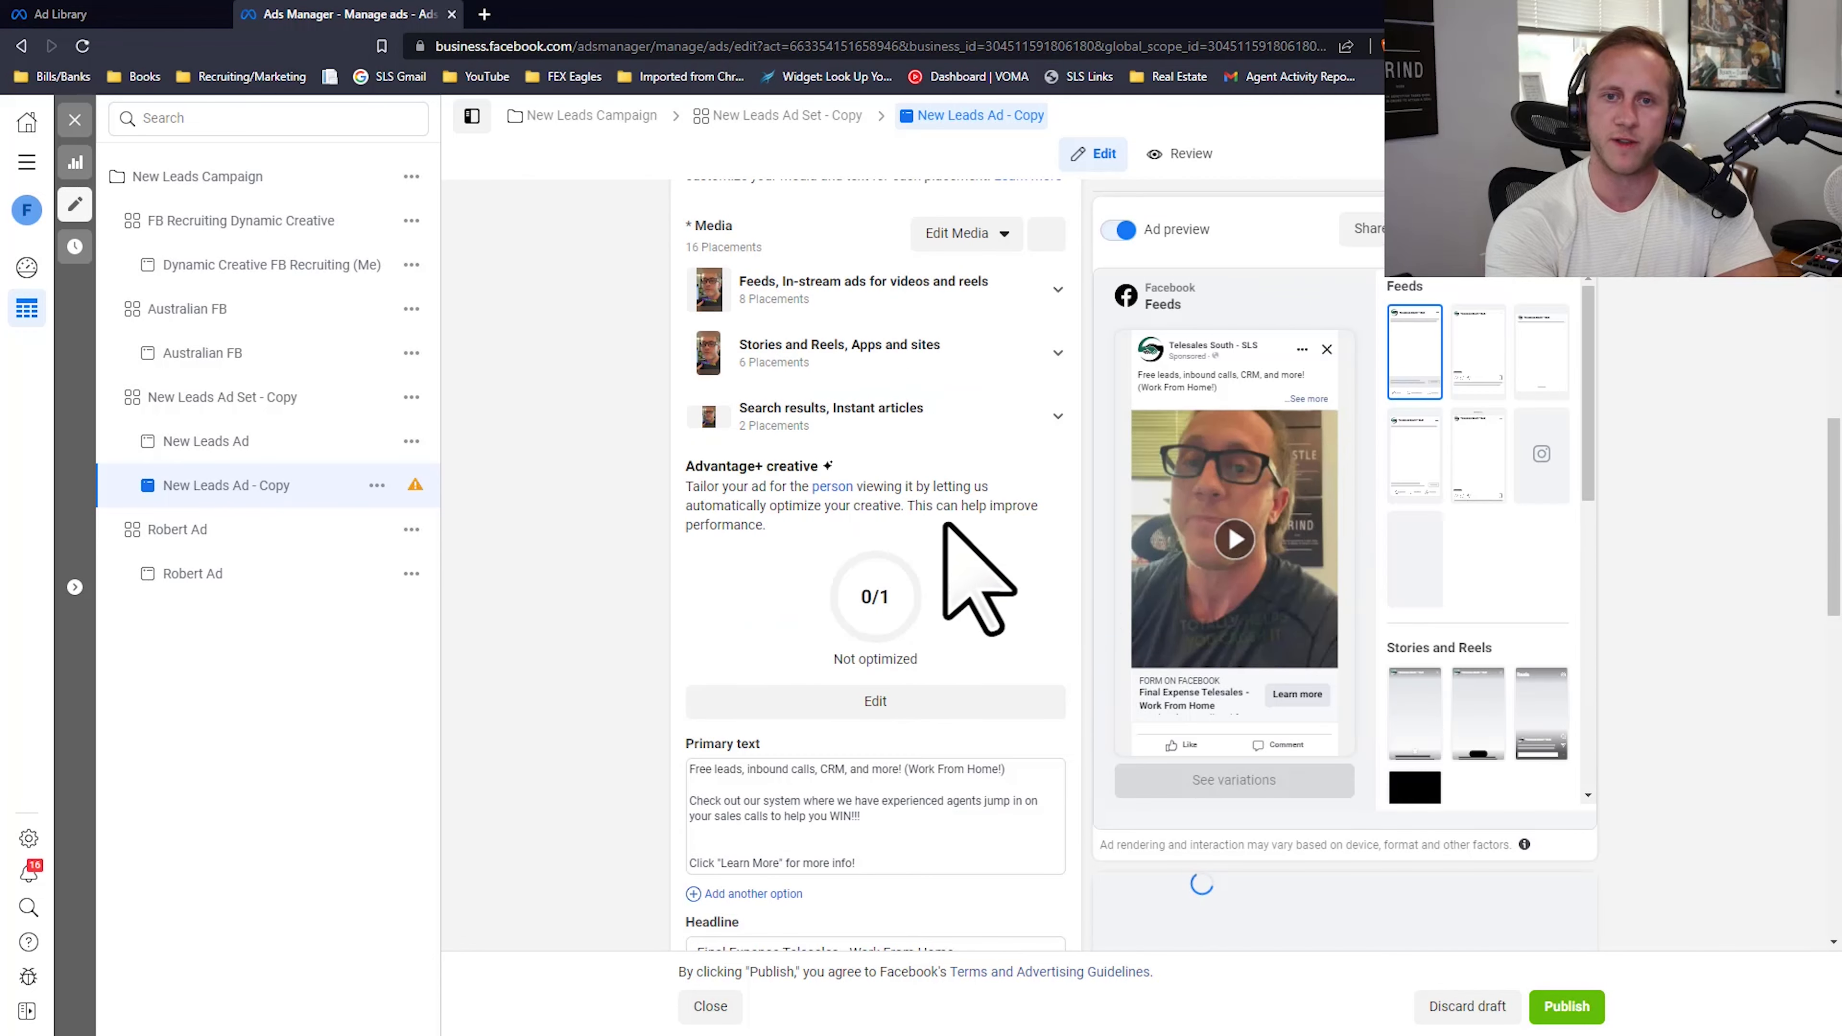
scroll(953, 494, "up", 6)
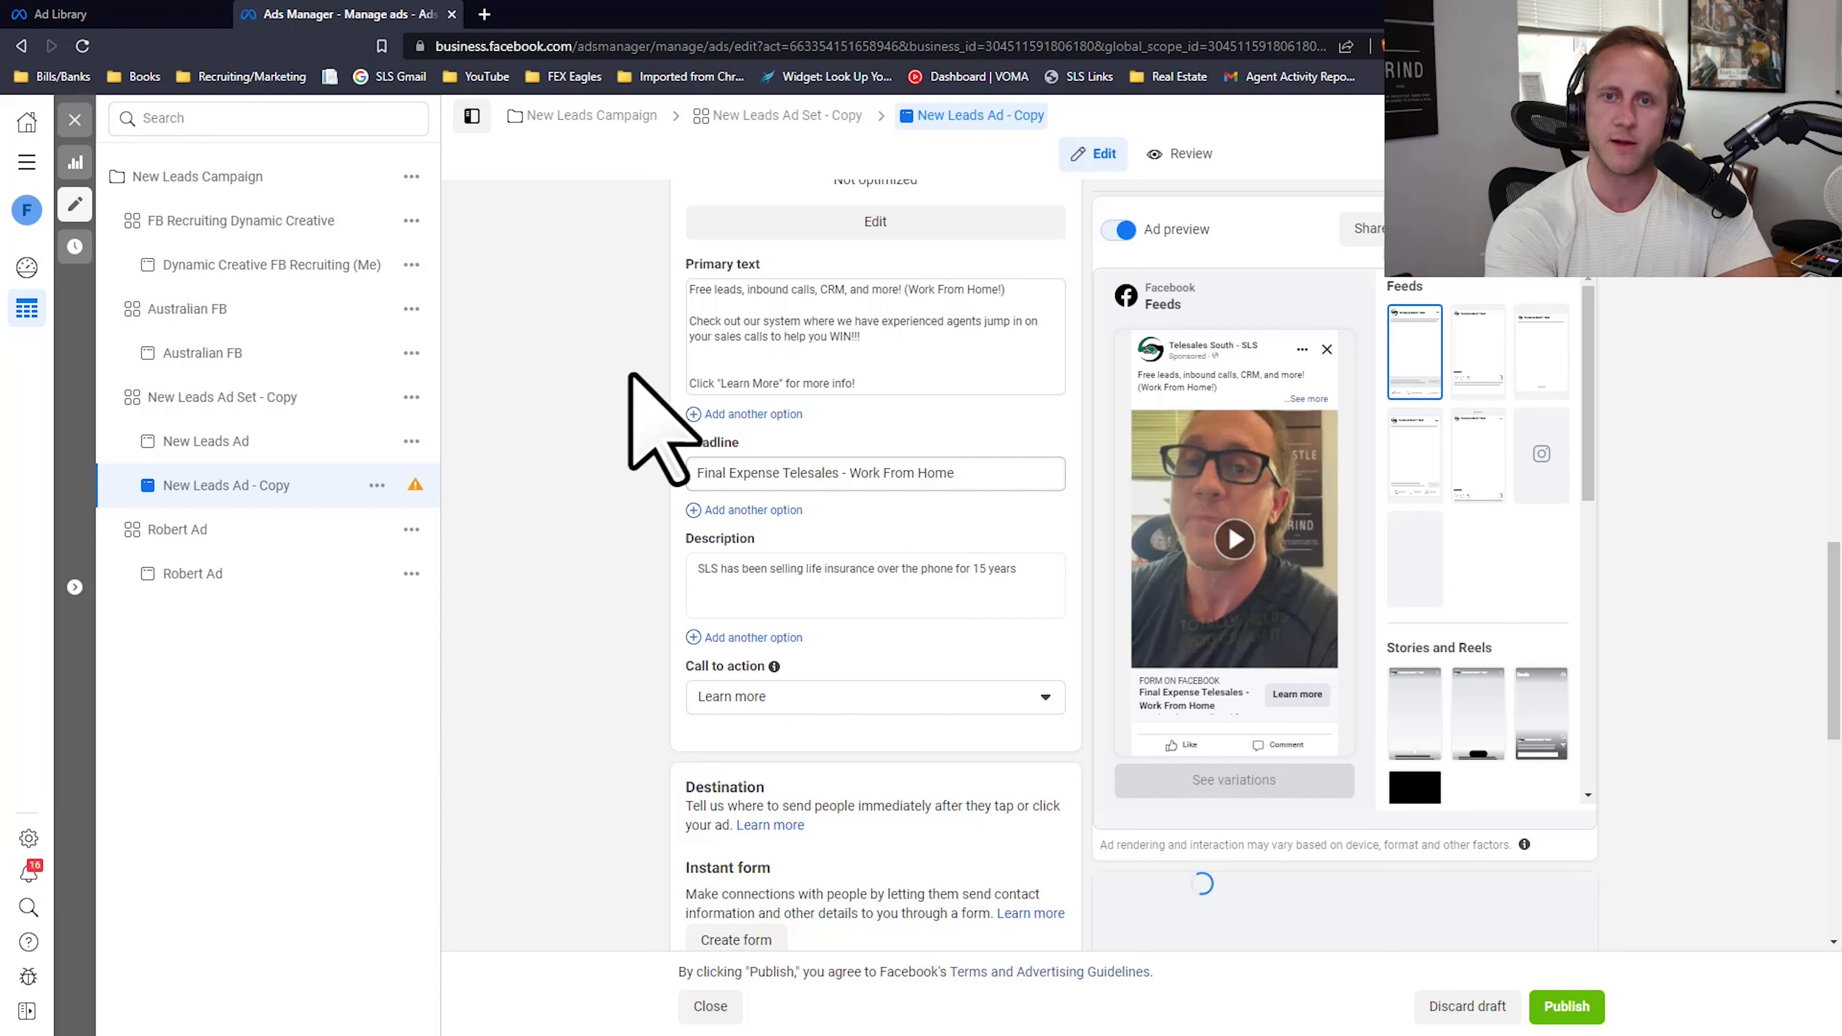
scroll(819, 406, "up", 4)
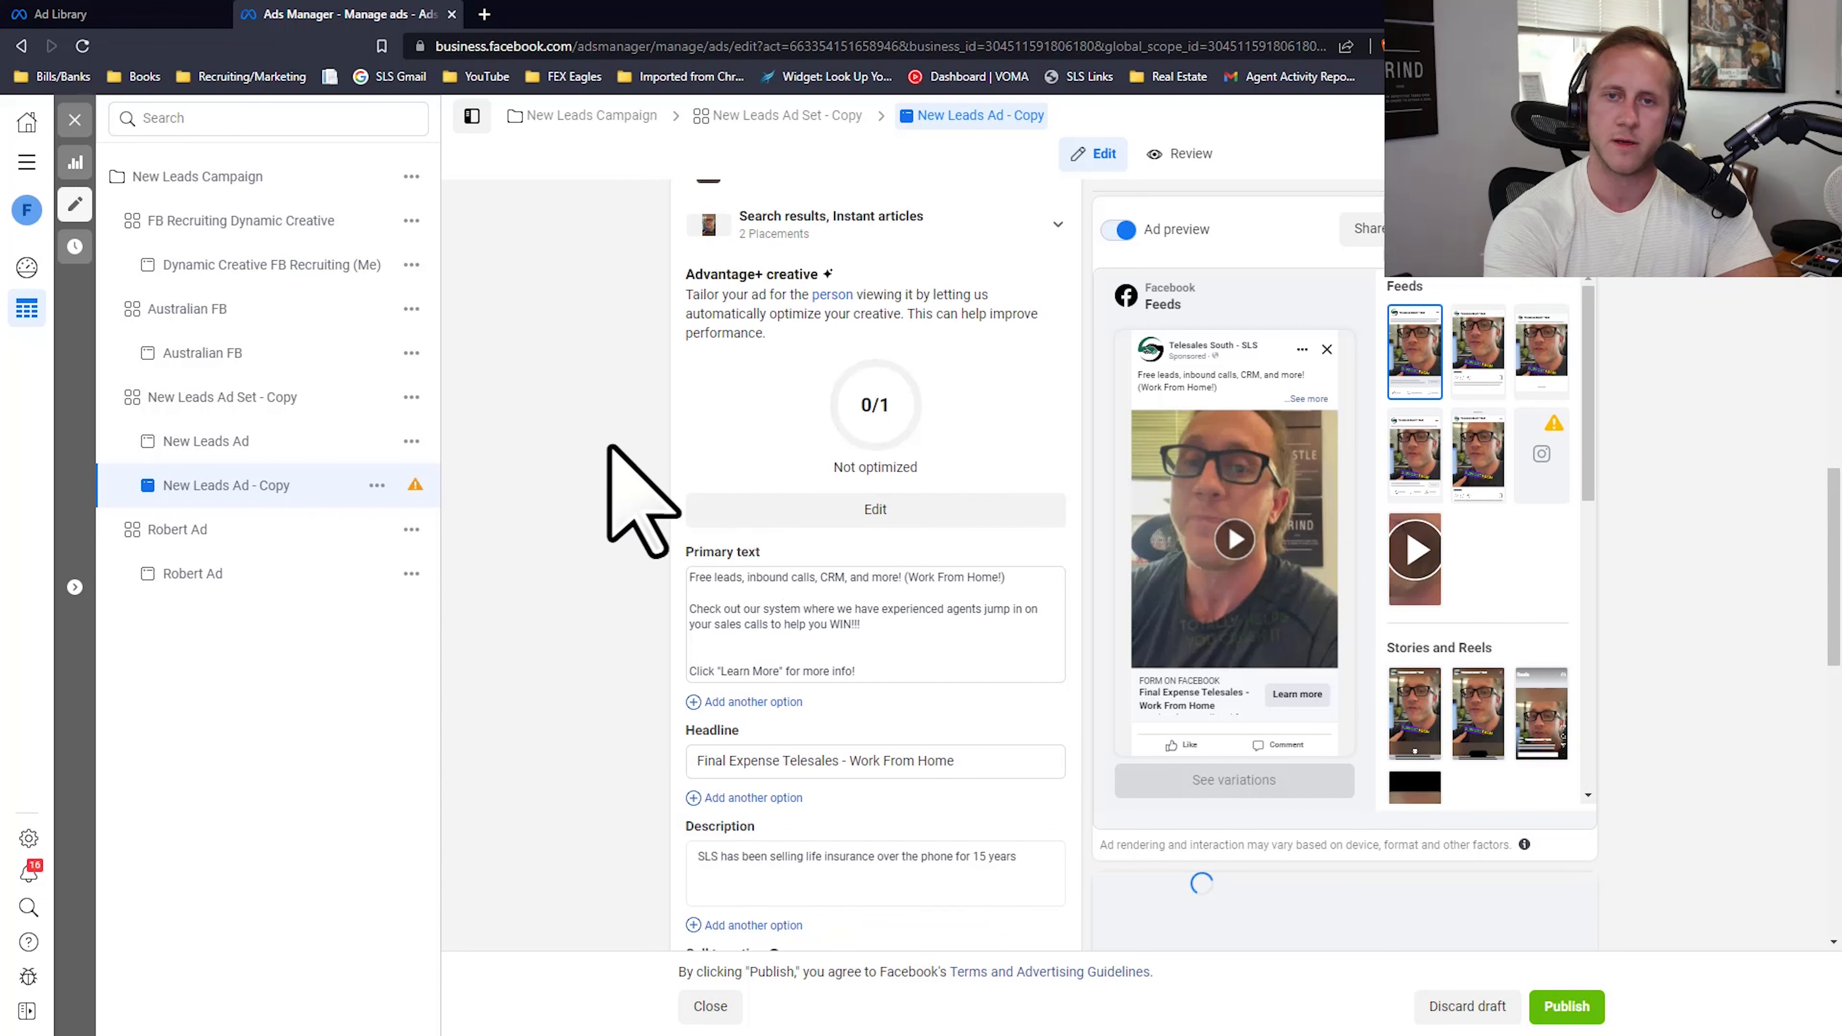
scroll(605, 453, "up", 2)
scroll(602, 493, "down", 7)
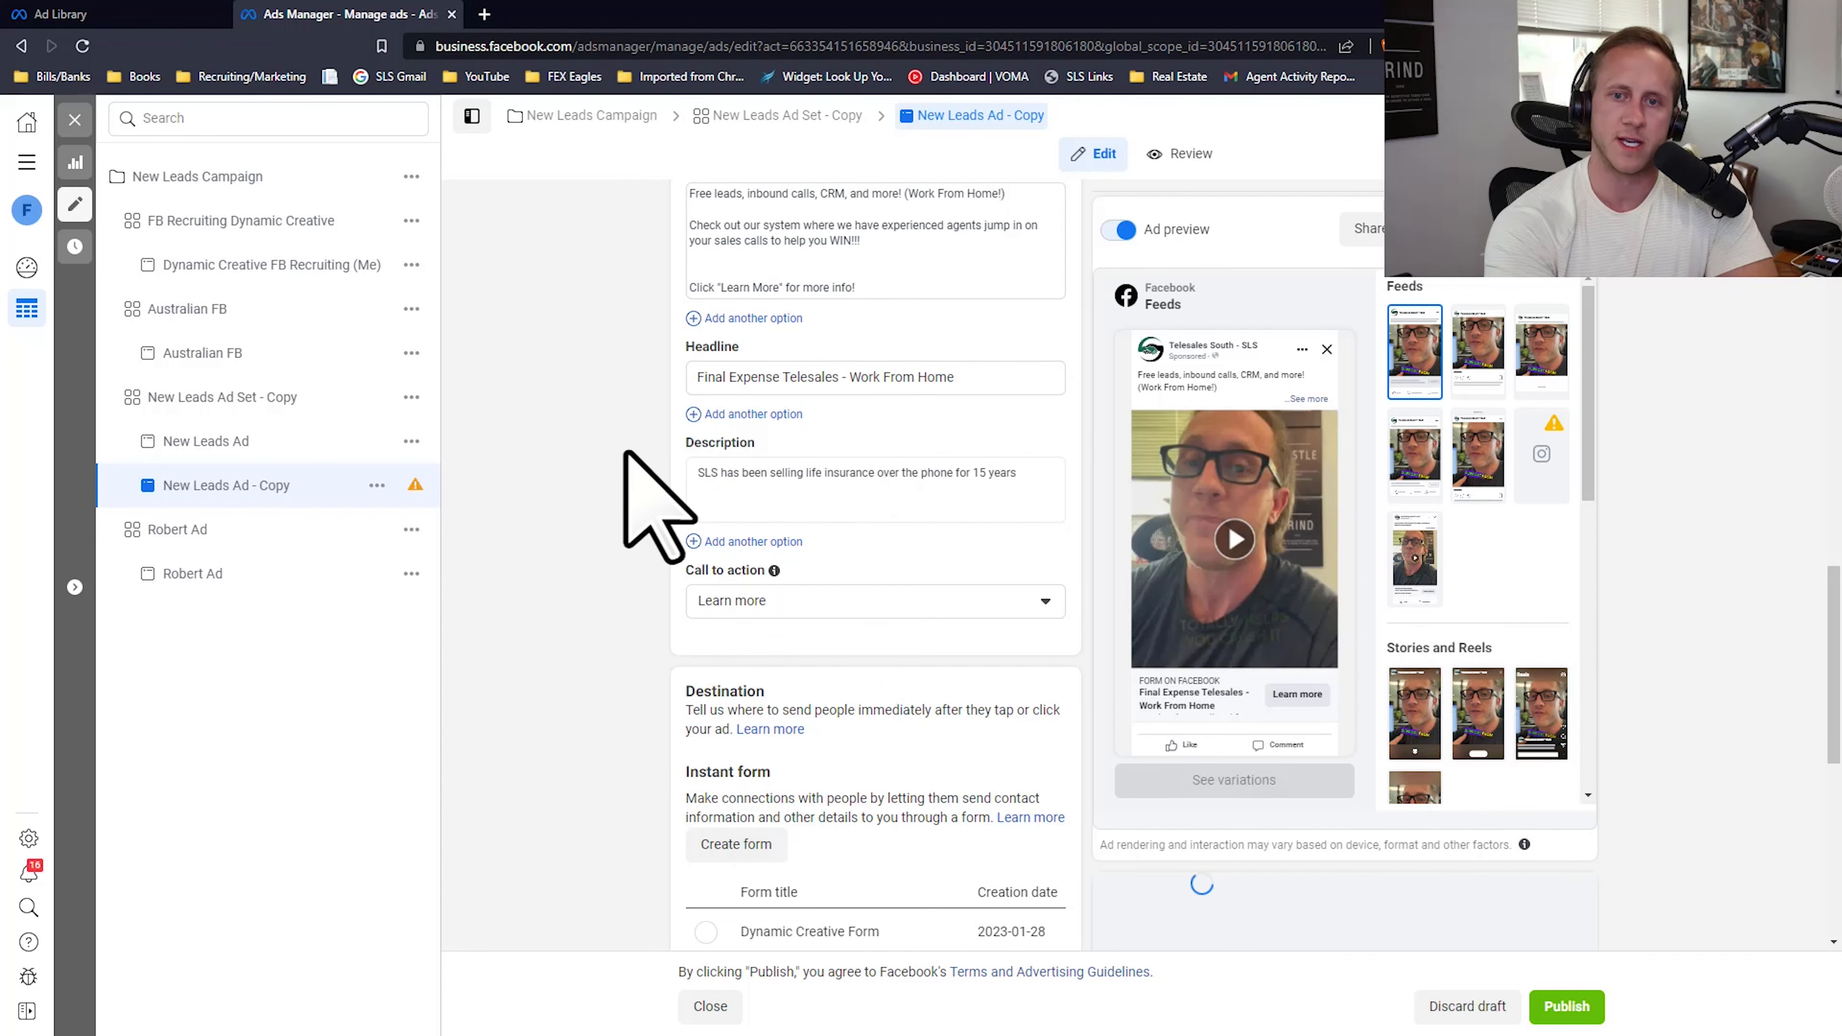
scroll(625, 485, "up", 10)
scroll(913, 428, "up", 5)
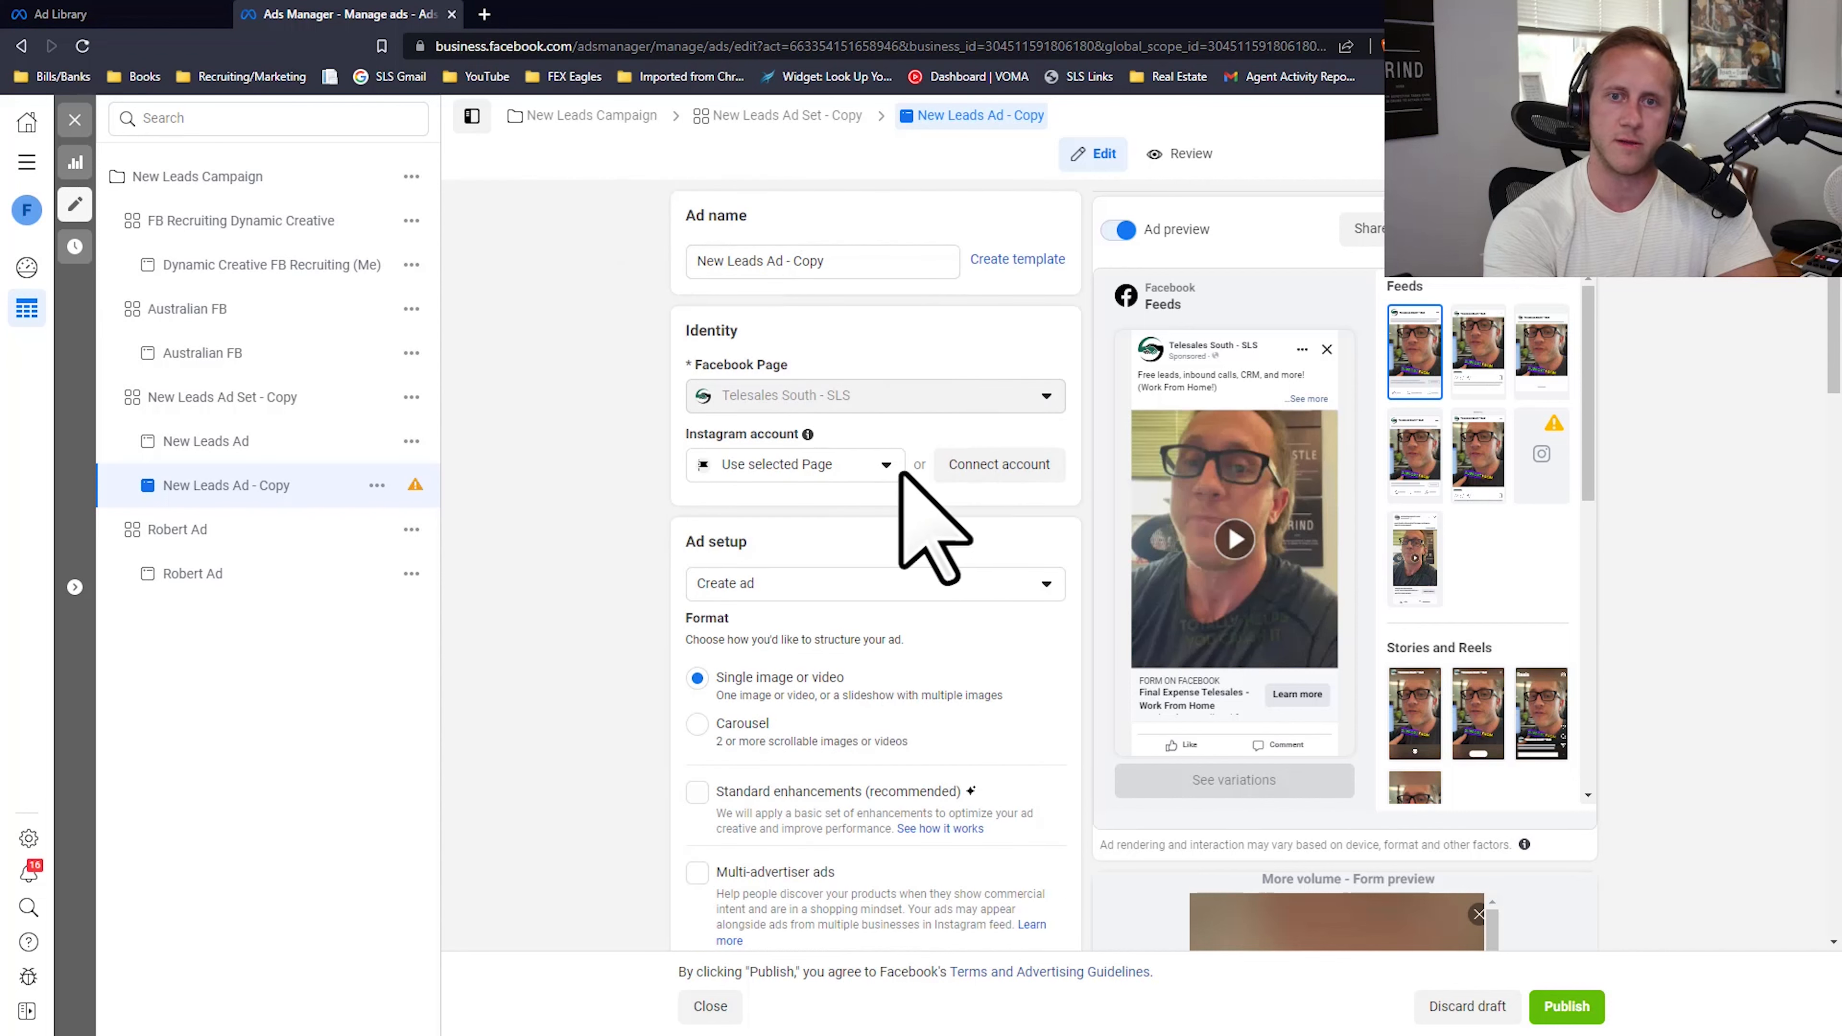
Step: Remove all media from New Leads Ad - Copy and check the options for adding new media
scroll(1033, 733, "down", 5)
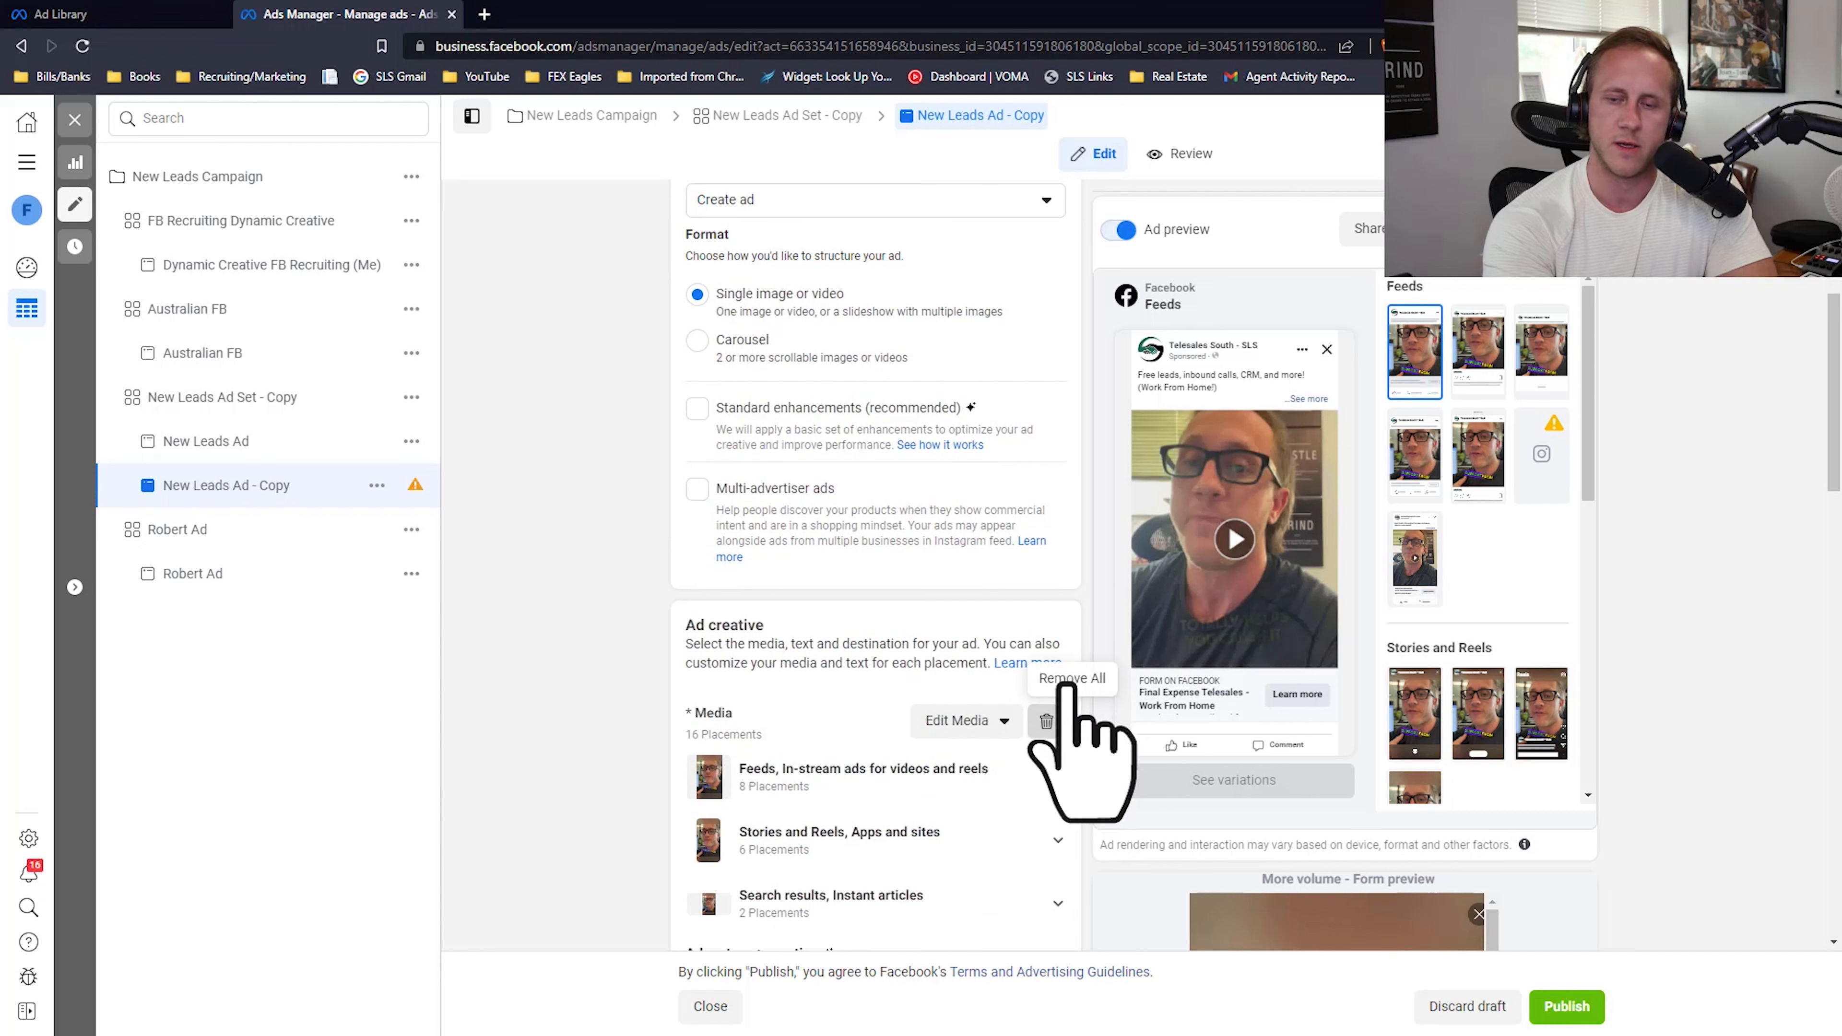
left_click(1046, 721)
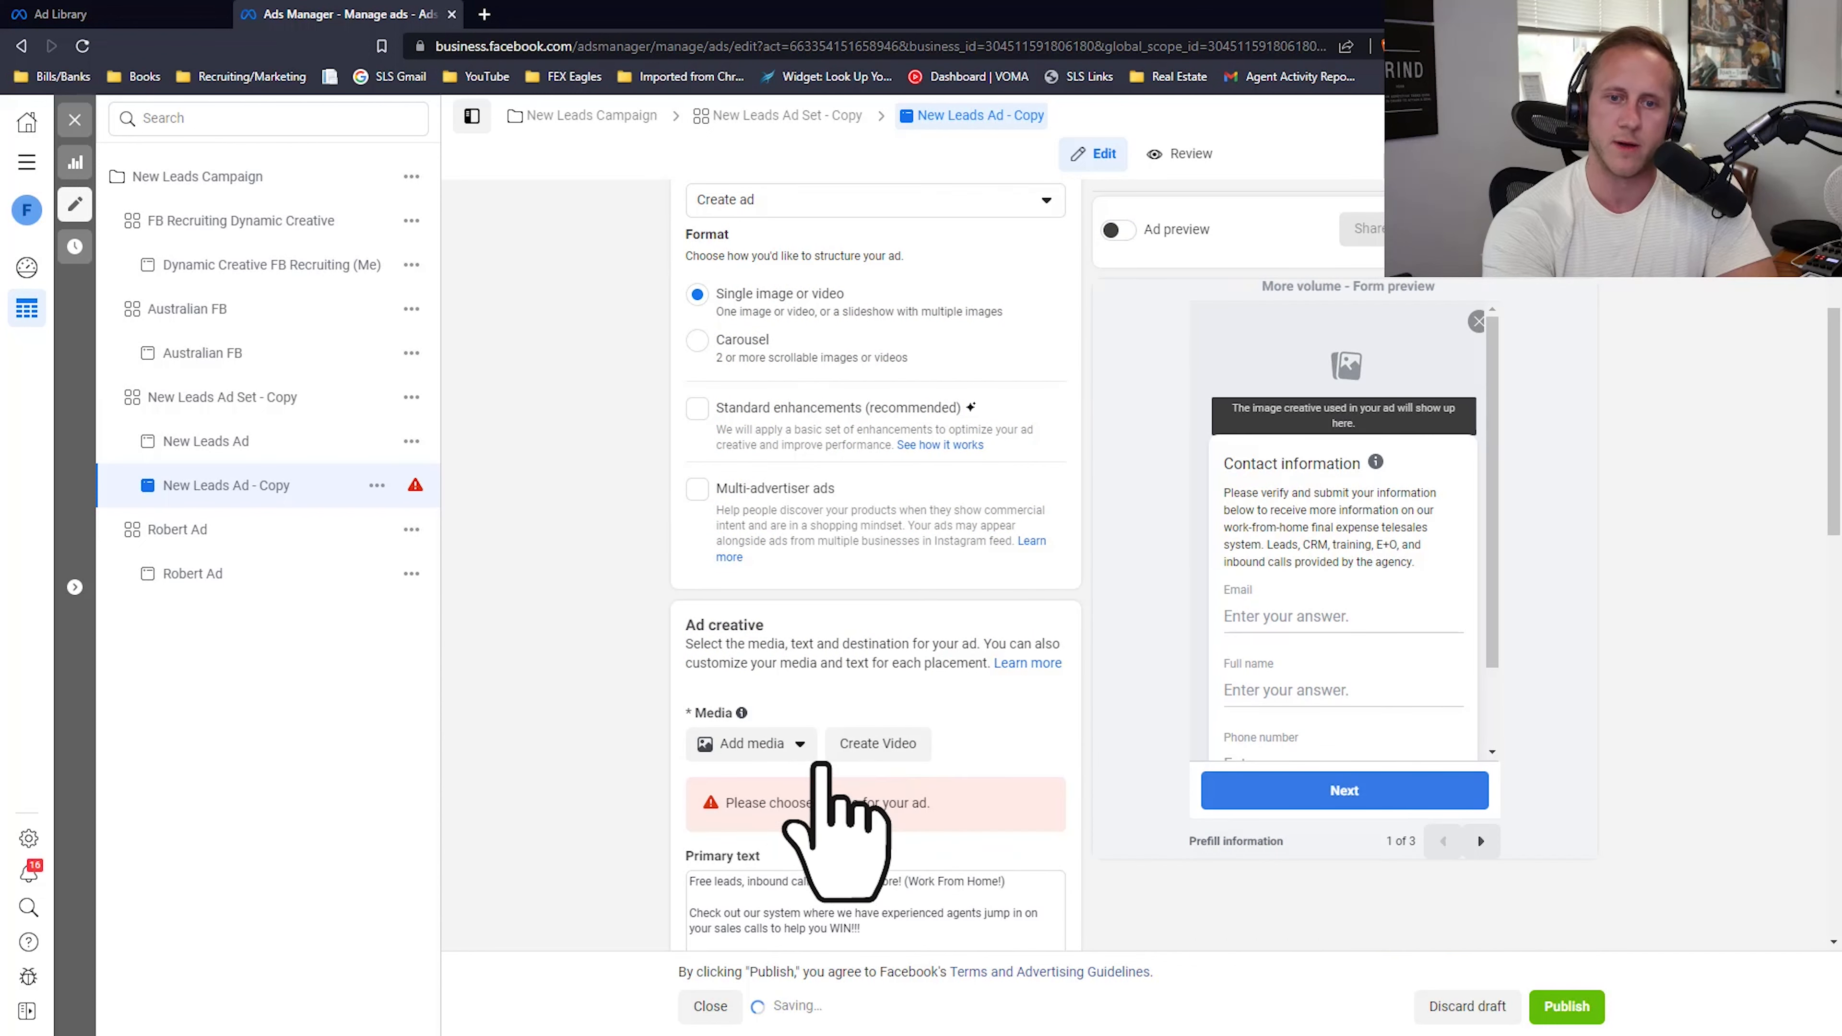
left_click(786, 751)
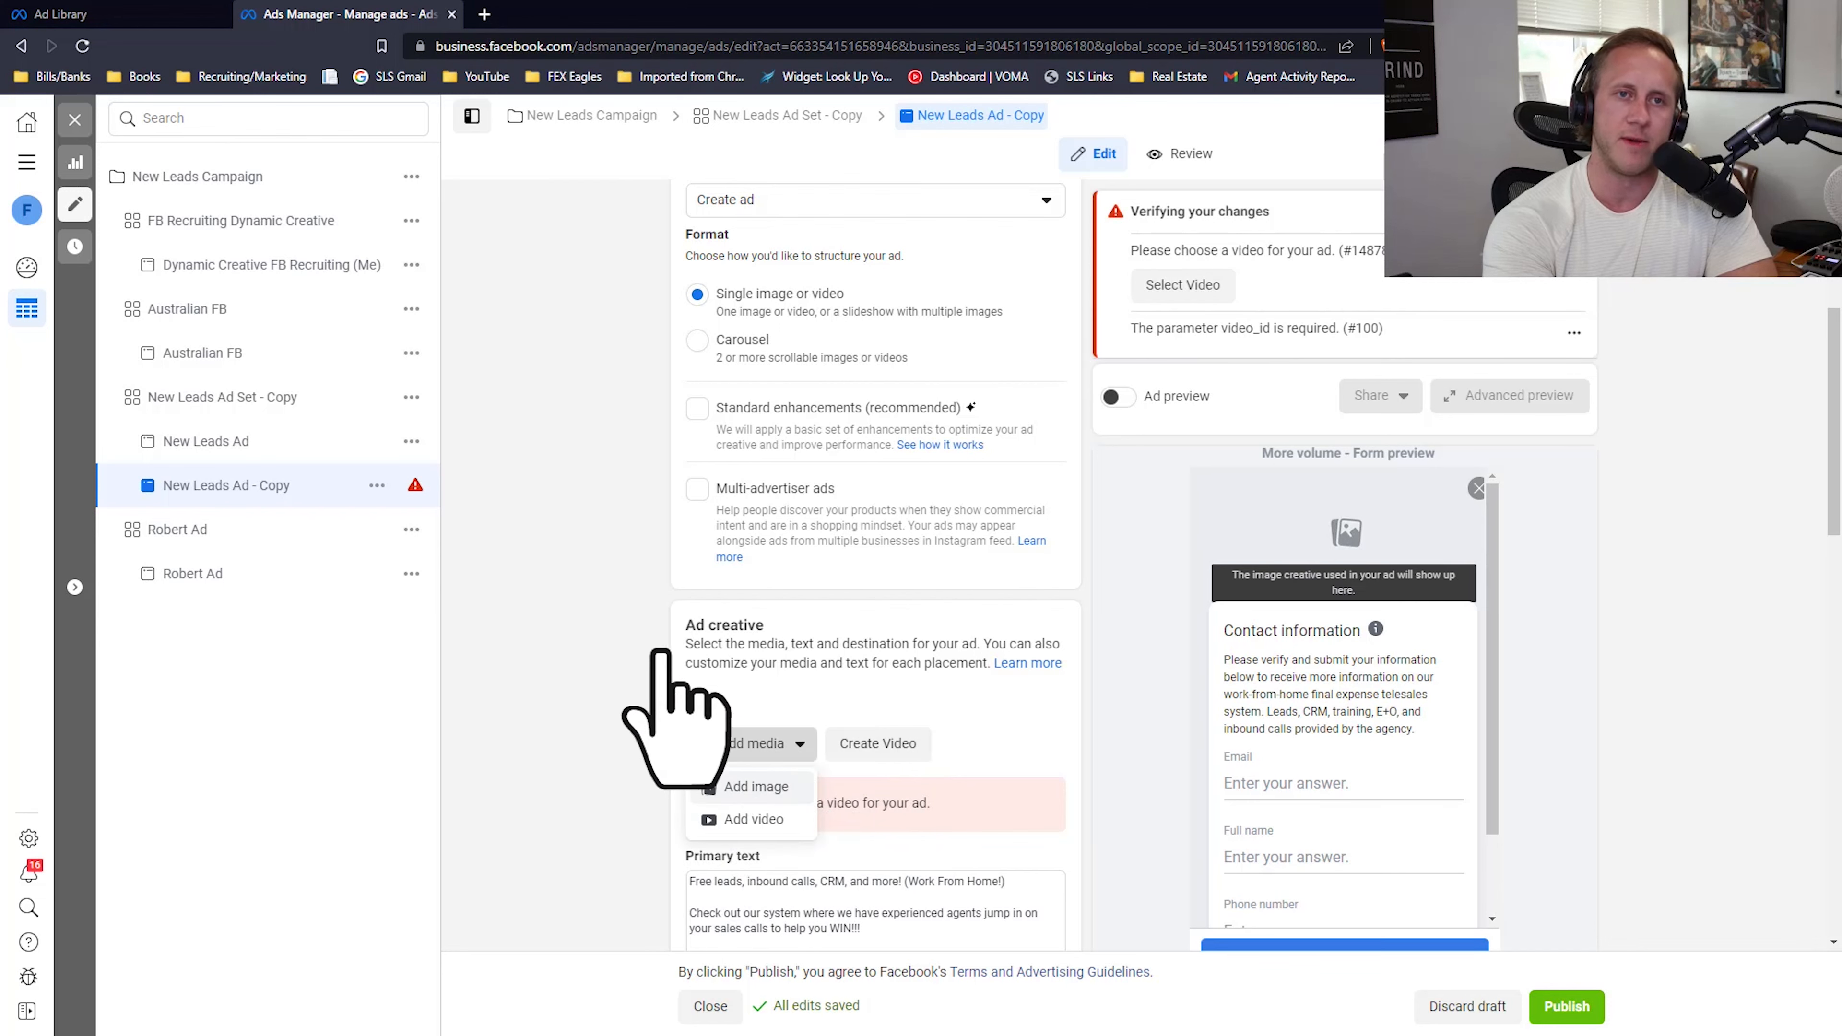
Step: Switch to the Ad Library and save the Ohio state seal image from the American Family Benefits & Services ad as "ohio ad pic"
left_click(72, 14)
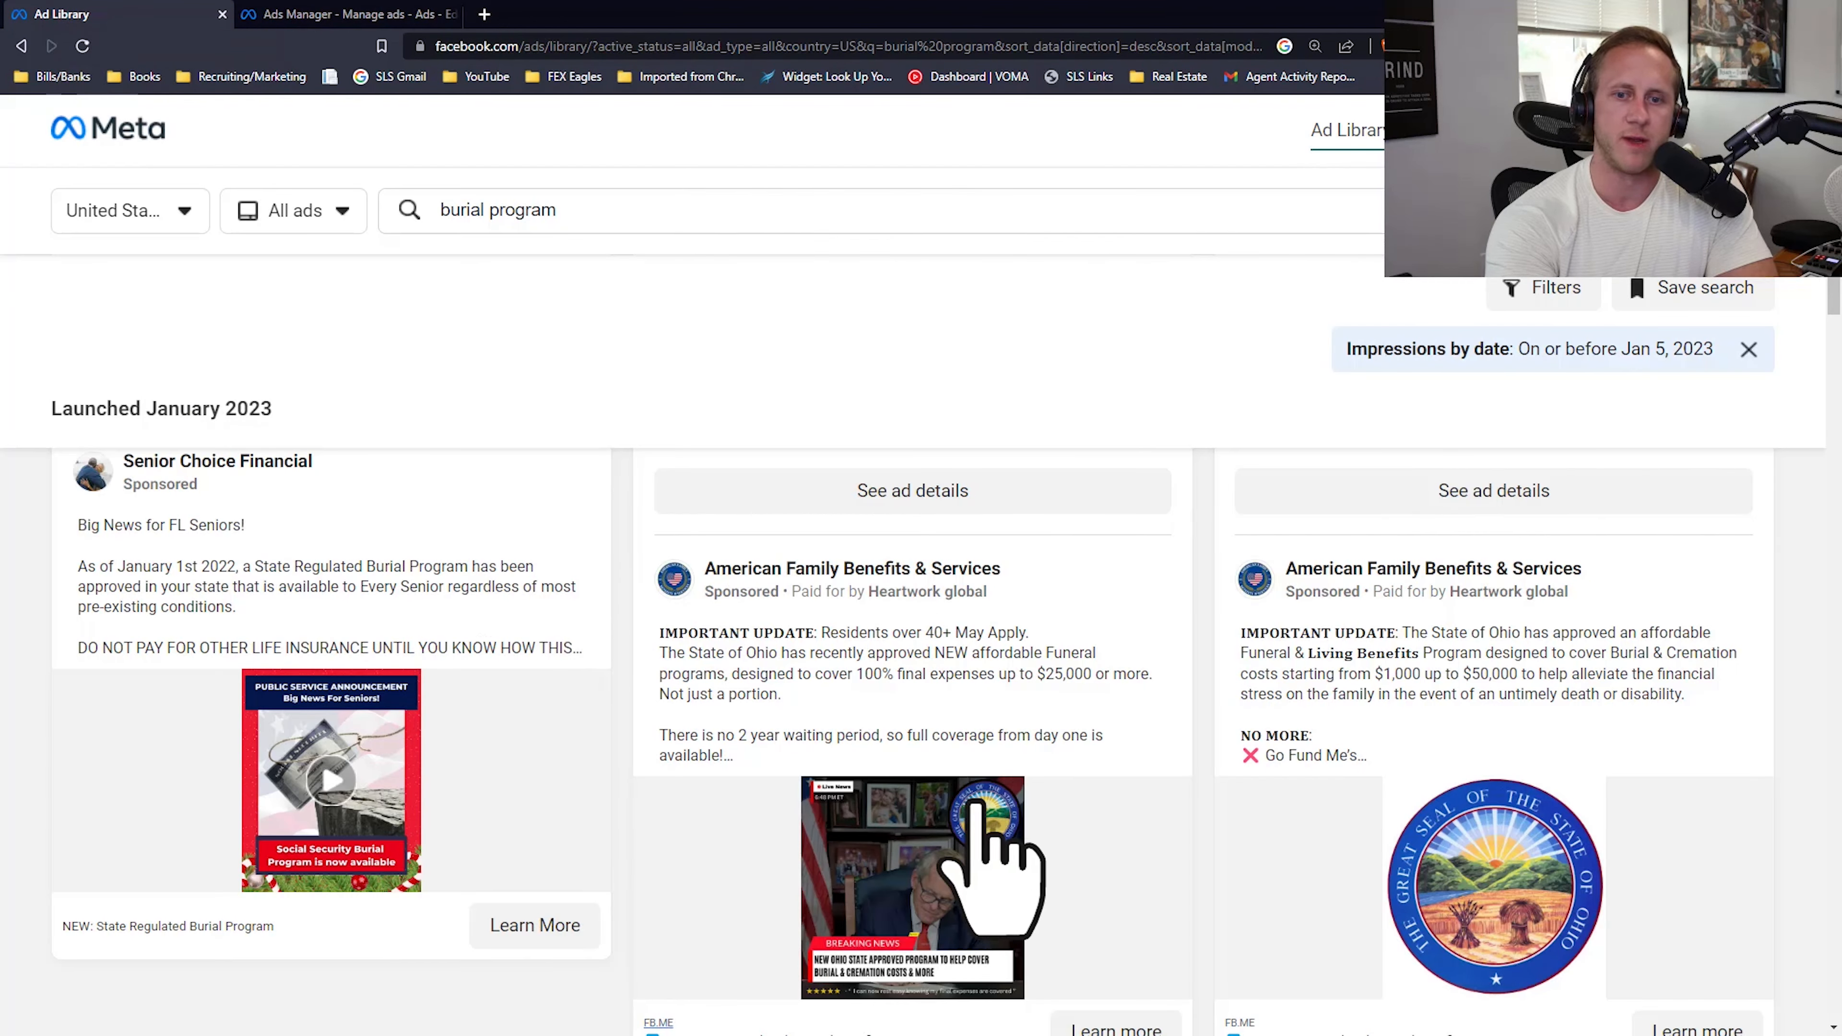
scroll(975, 803, "down", 4)
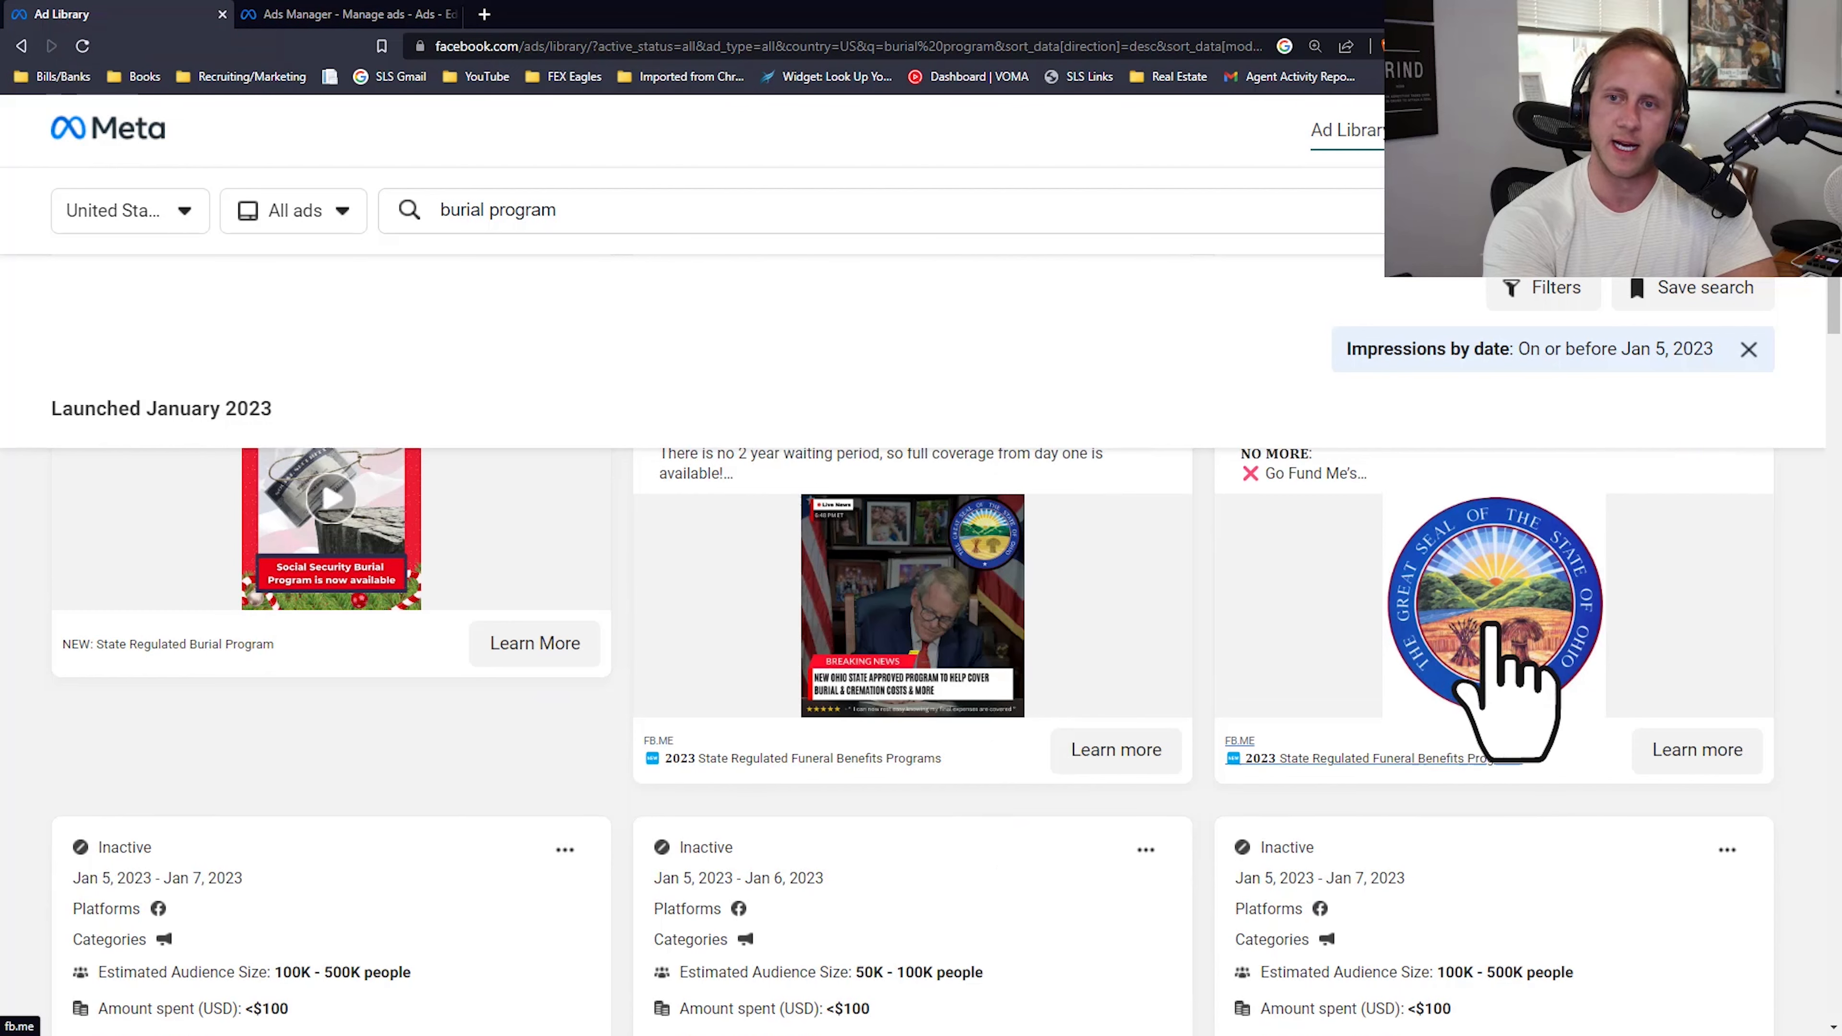
scroll(1494, 632, "up", 3)
right_click(1522, 769)
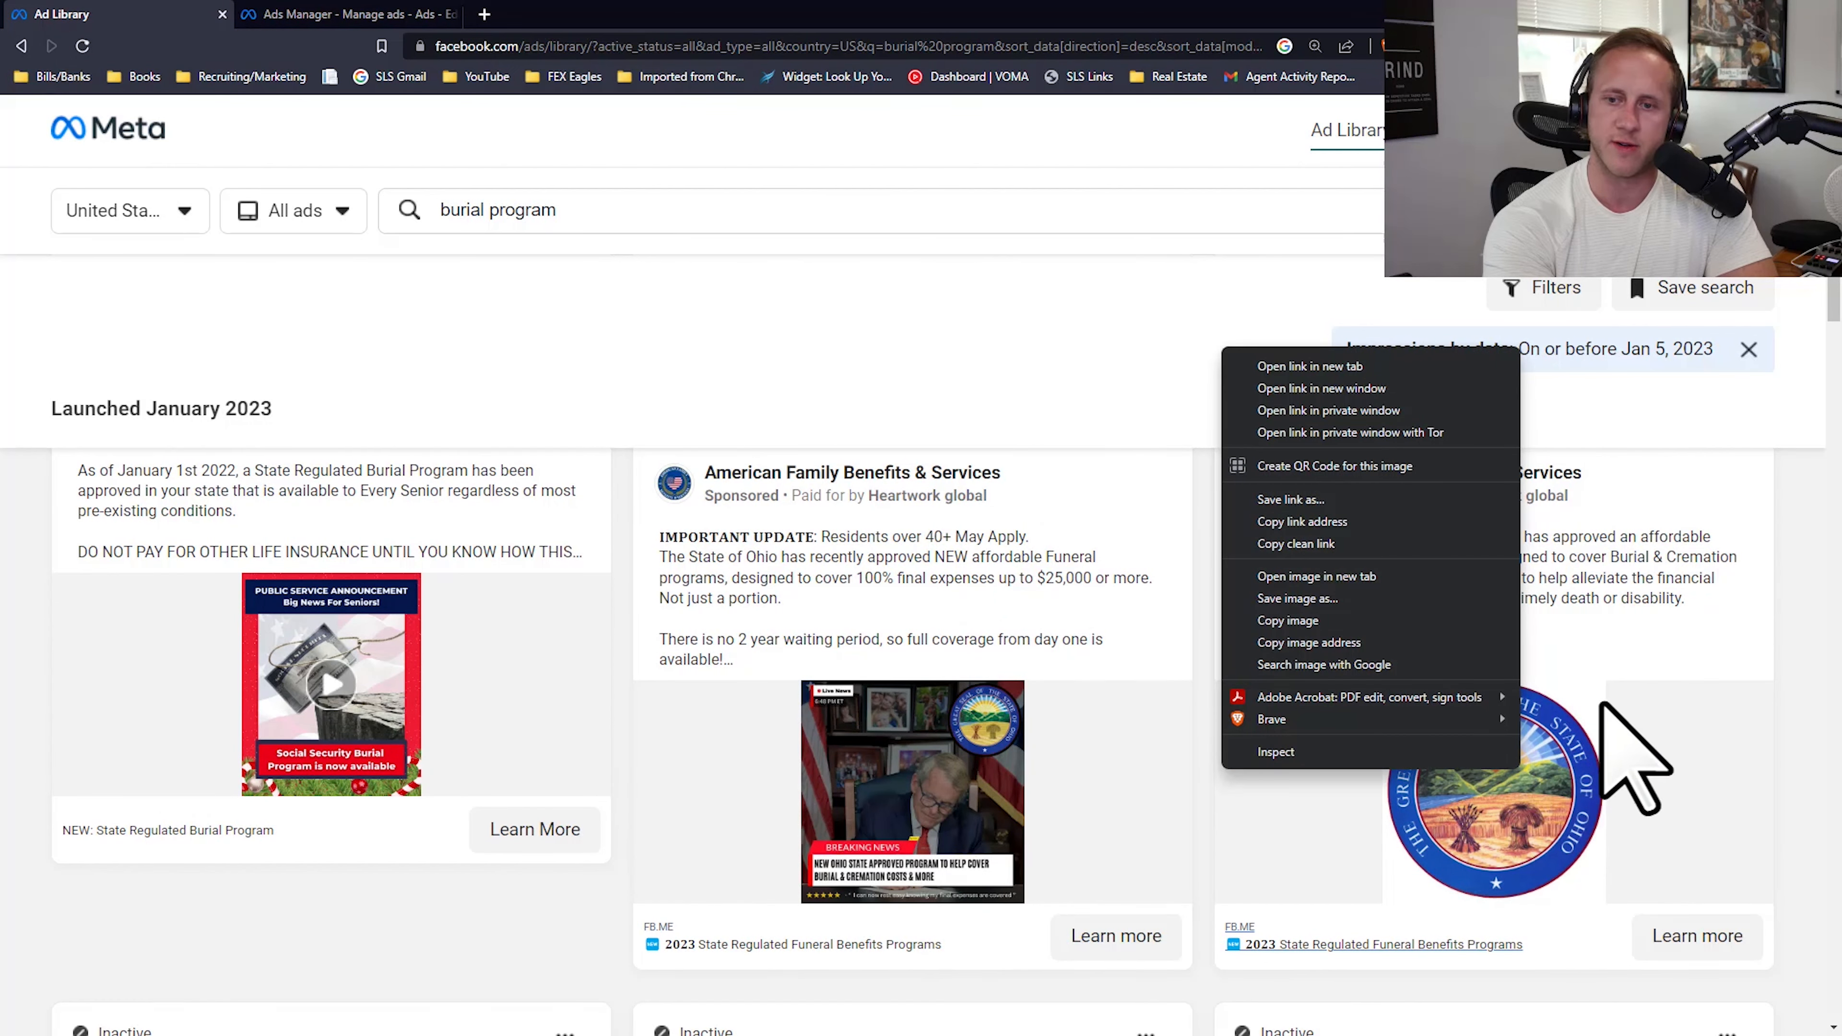
left_click(1333, 607)
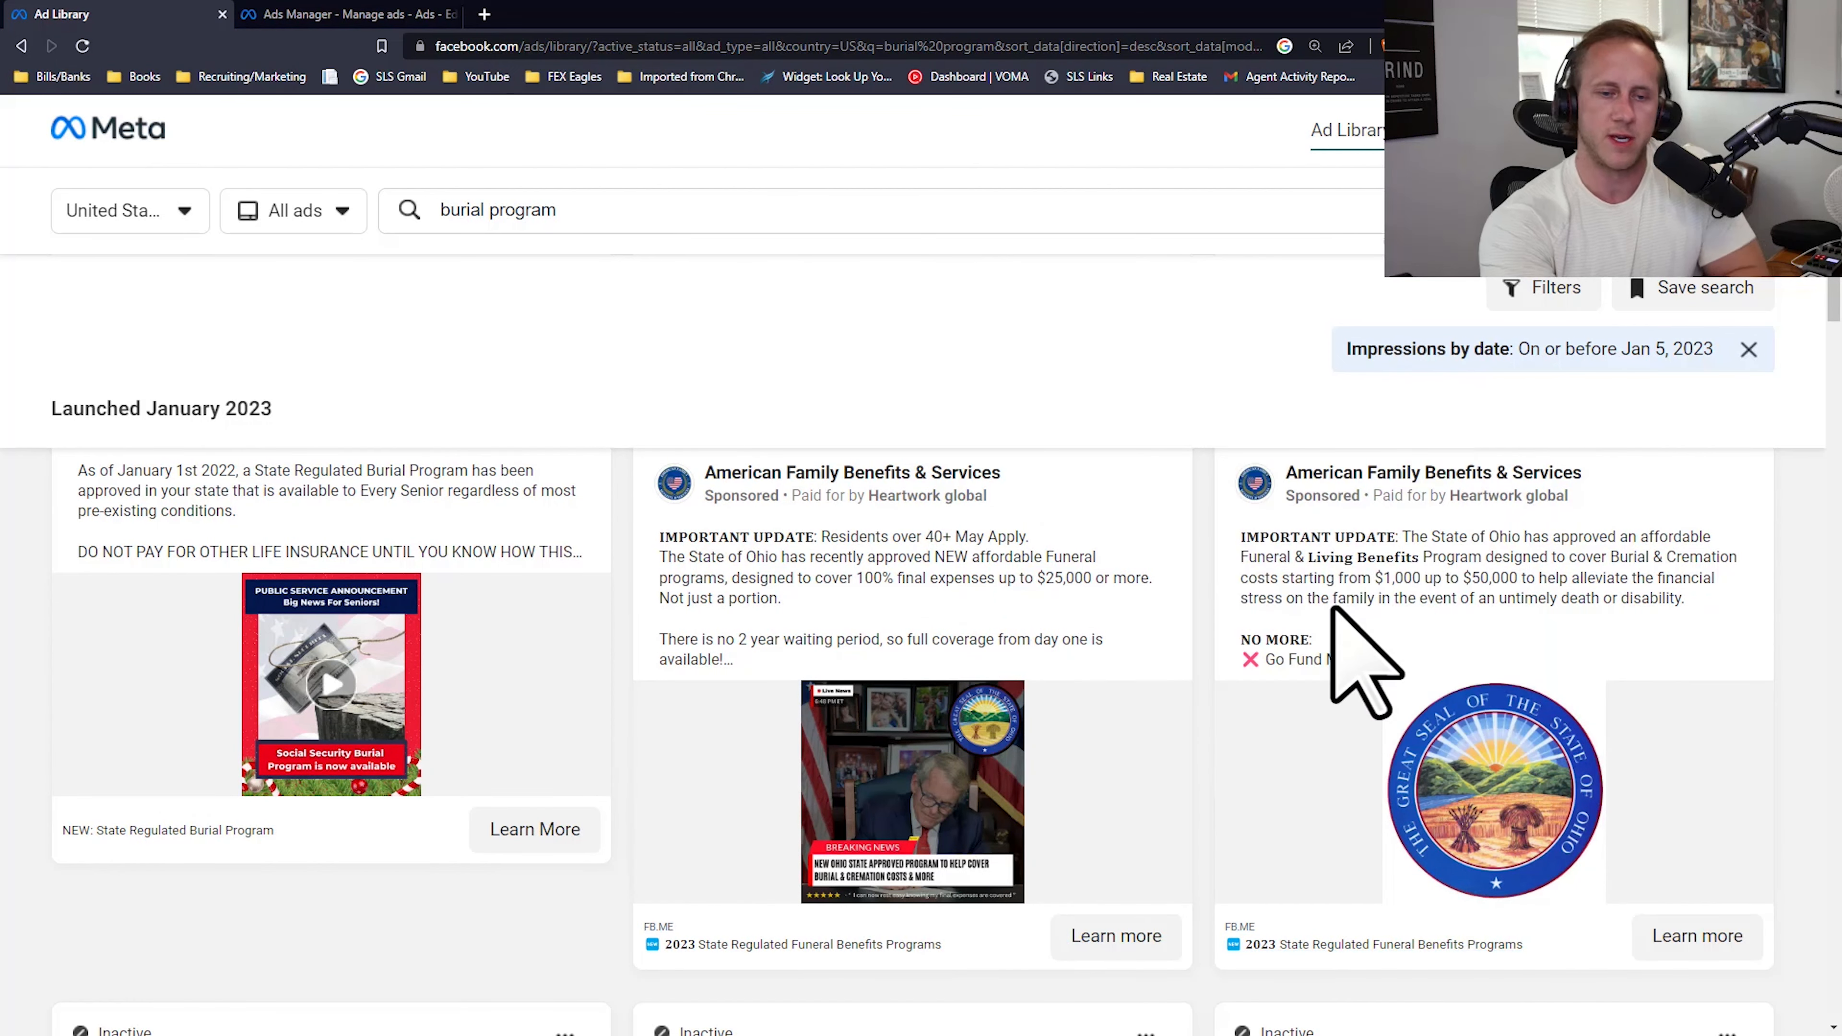
type("o")
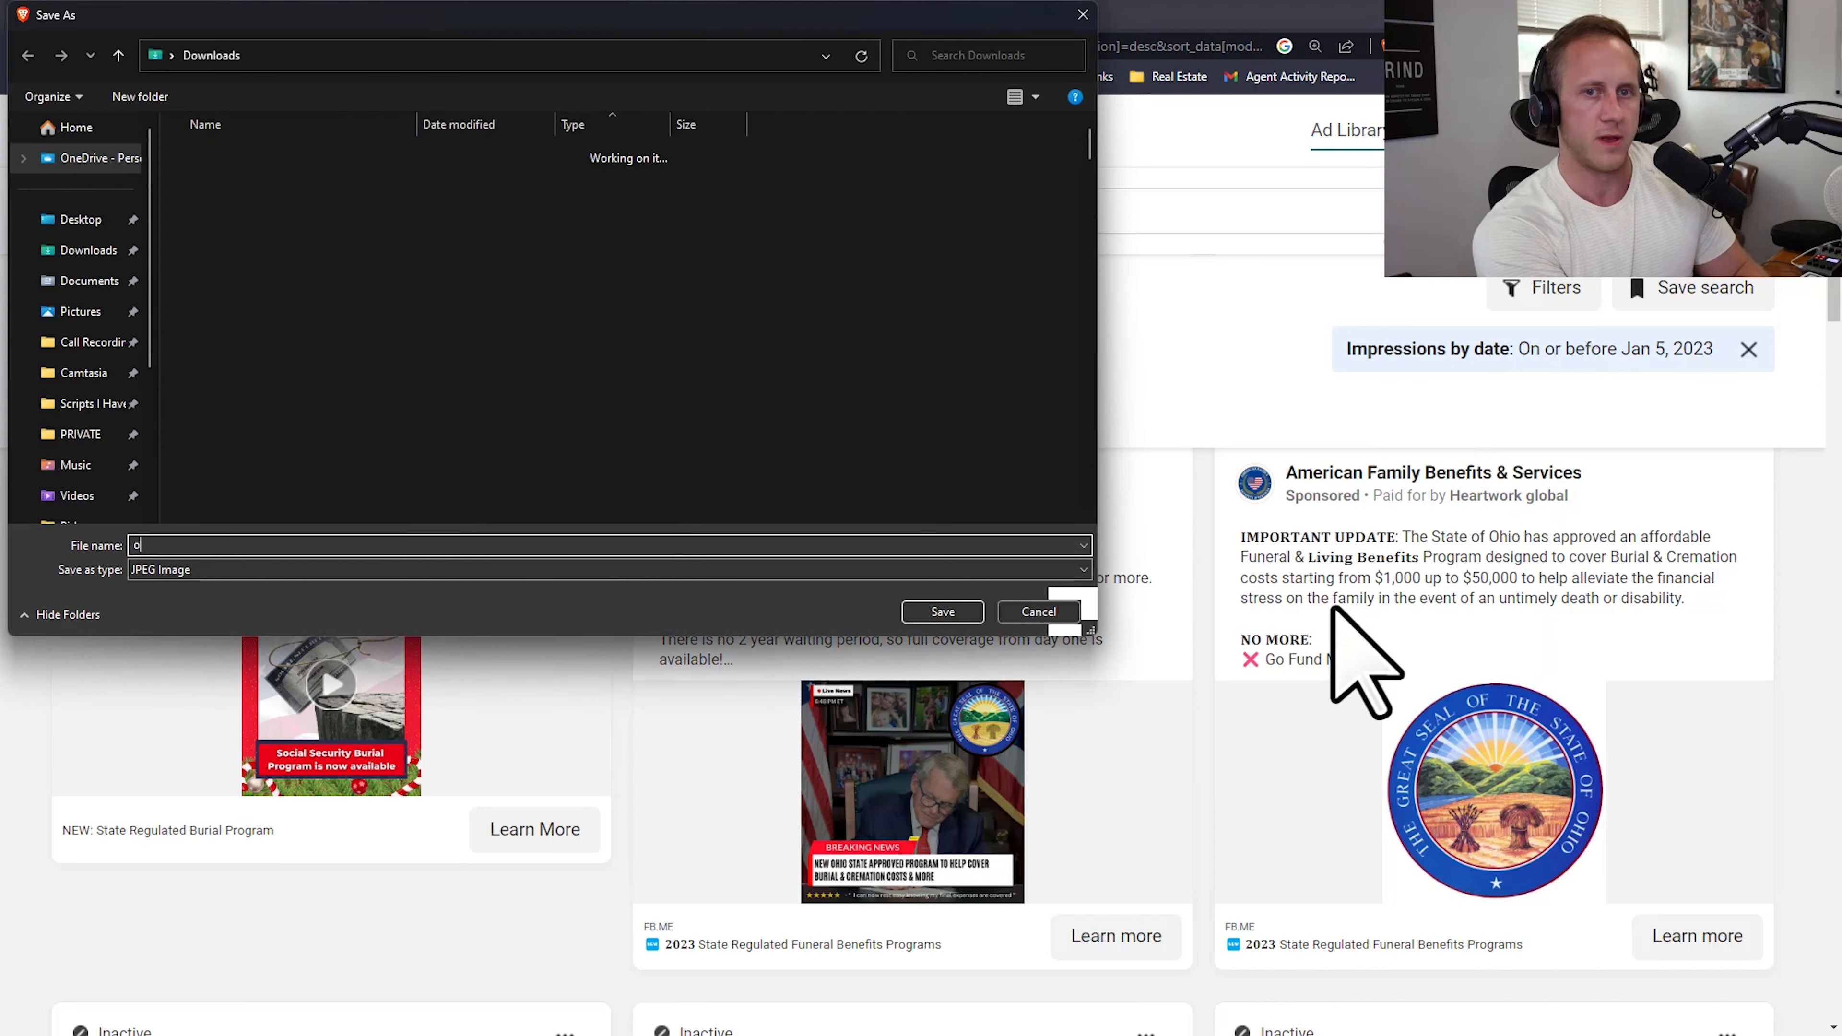
type("hio ad")
key("Return")
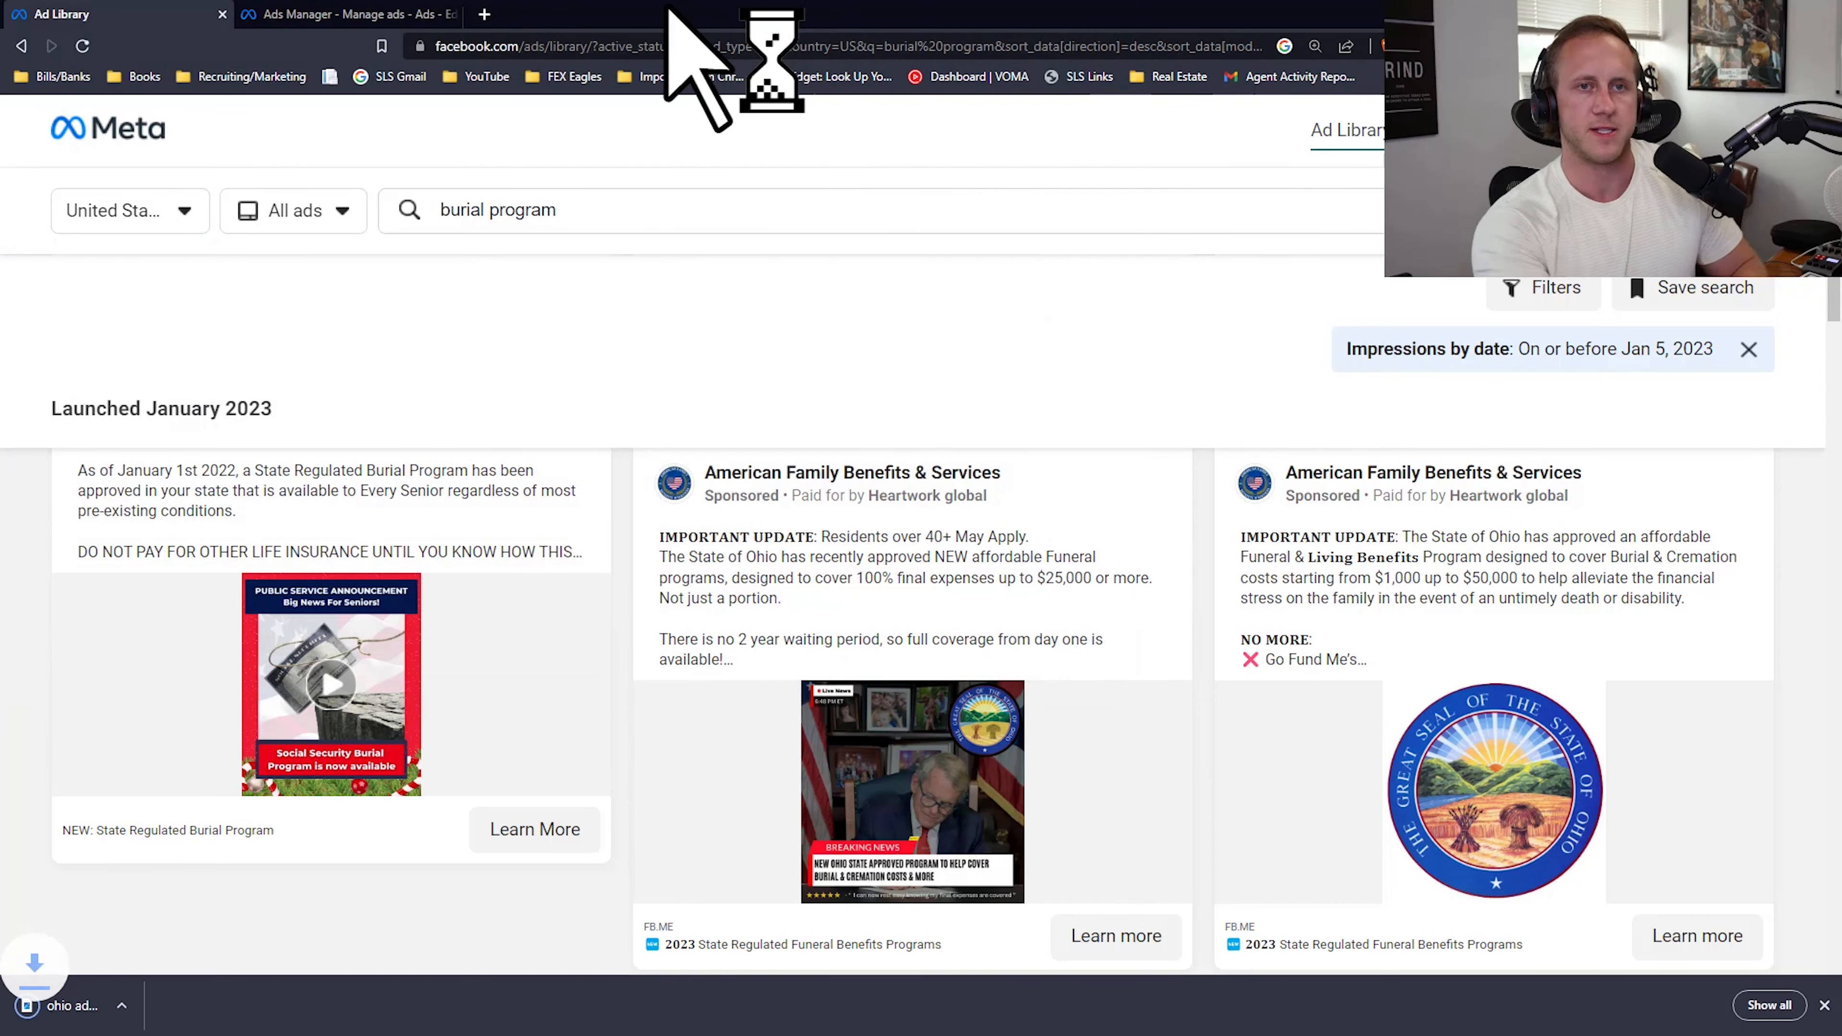
Step: Switch to Ads Manager and upload "ohio ad pic" from the Downloads folder as the ad's image
left_click(315, 10)
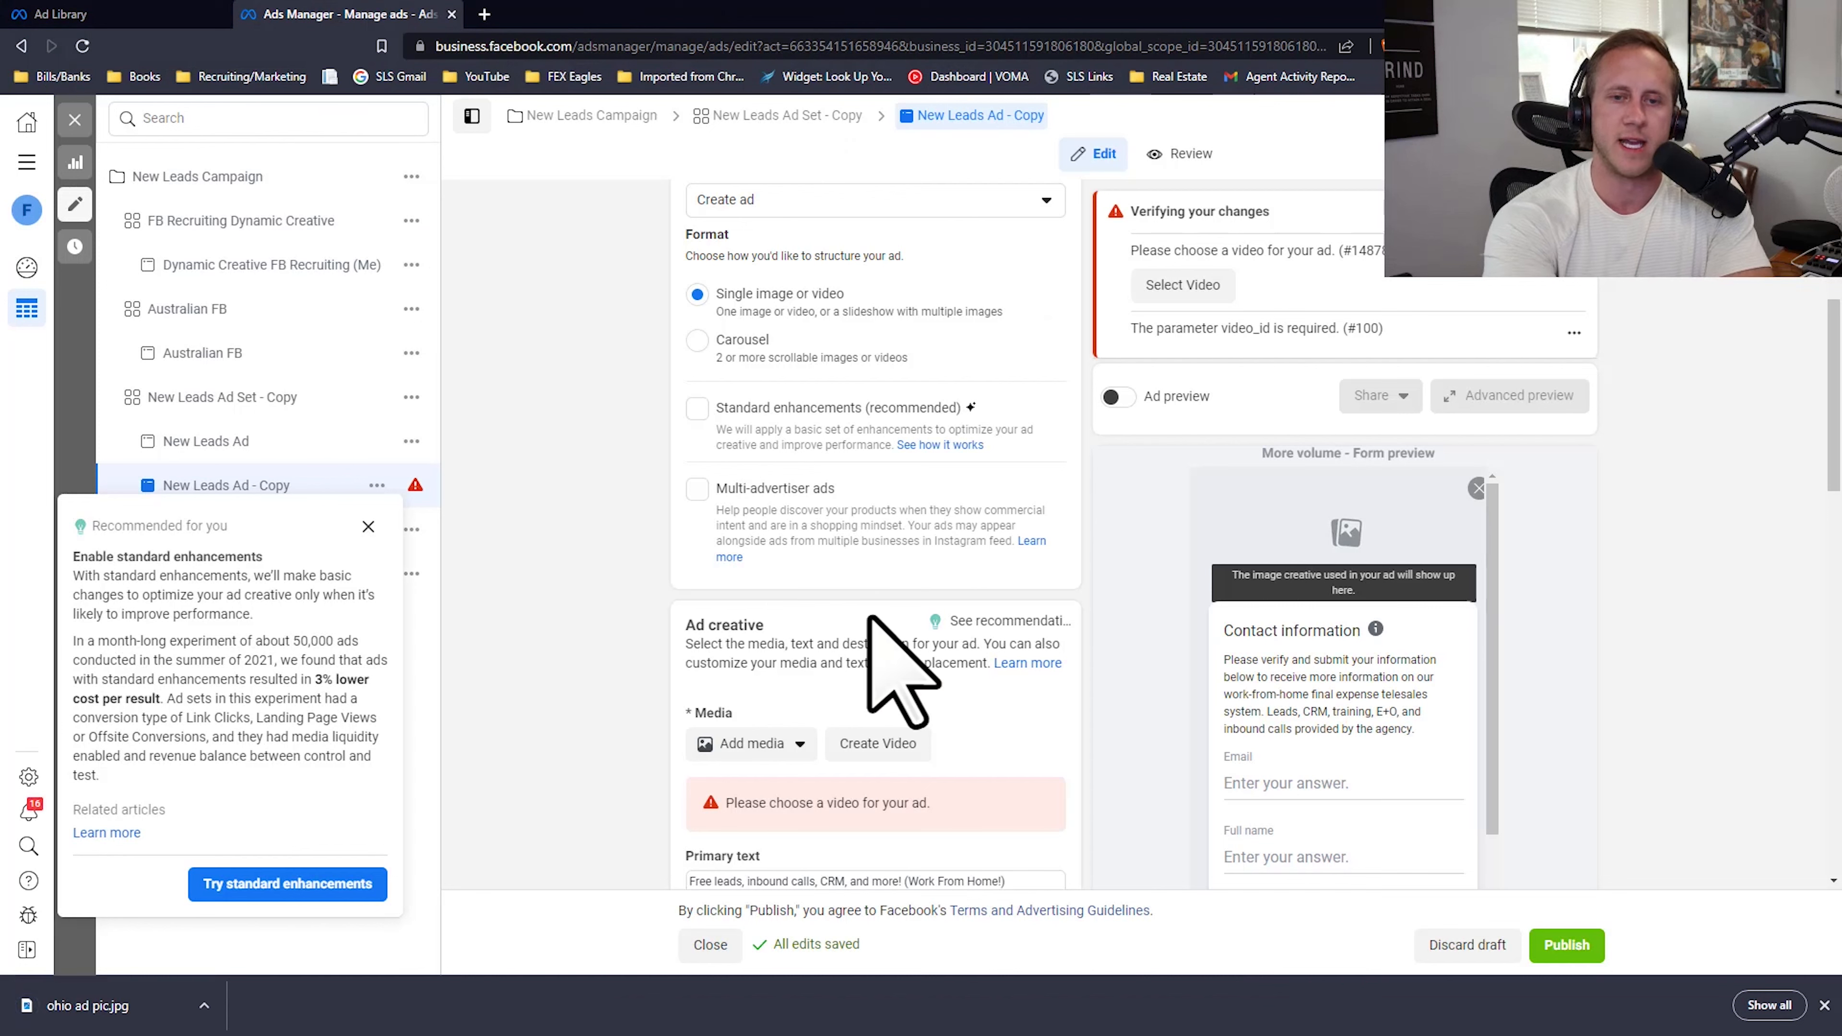
left_click(764, 743)
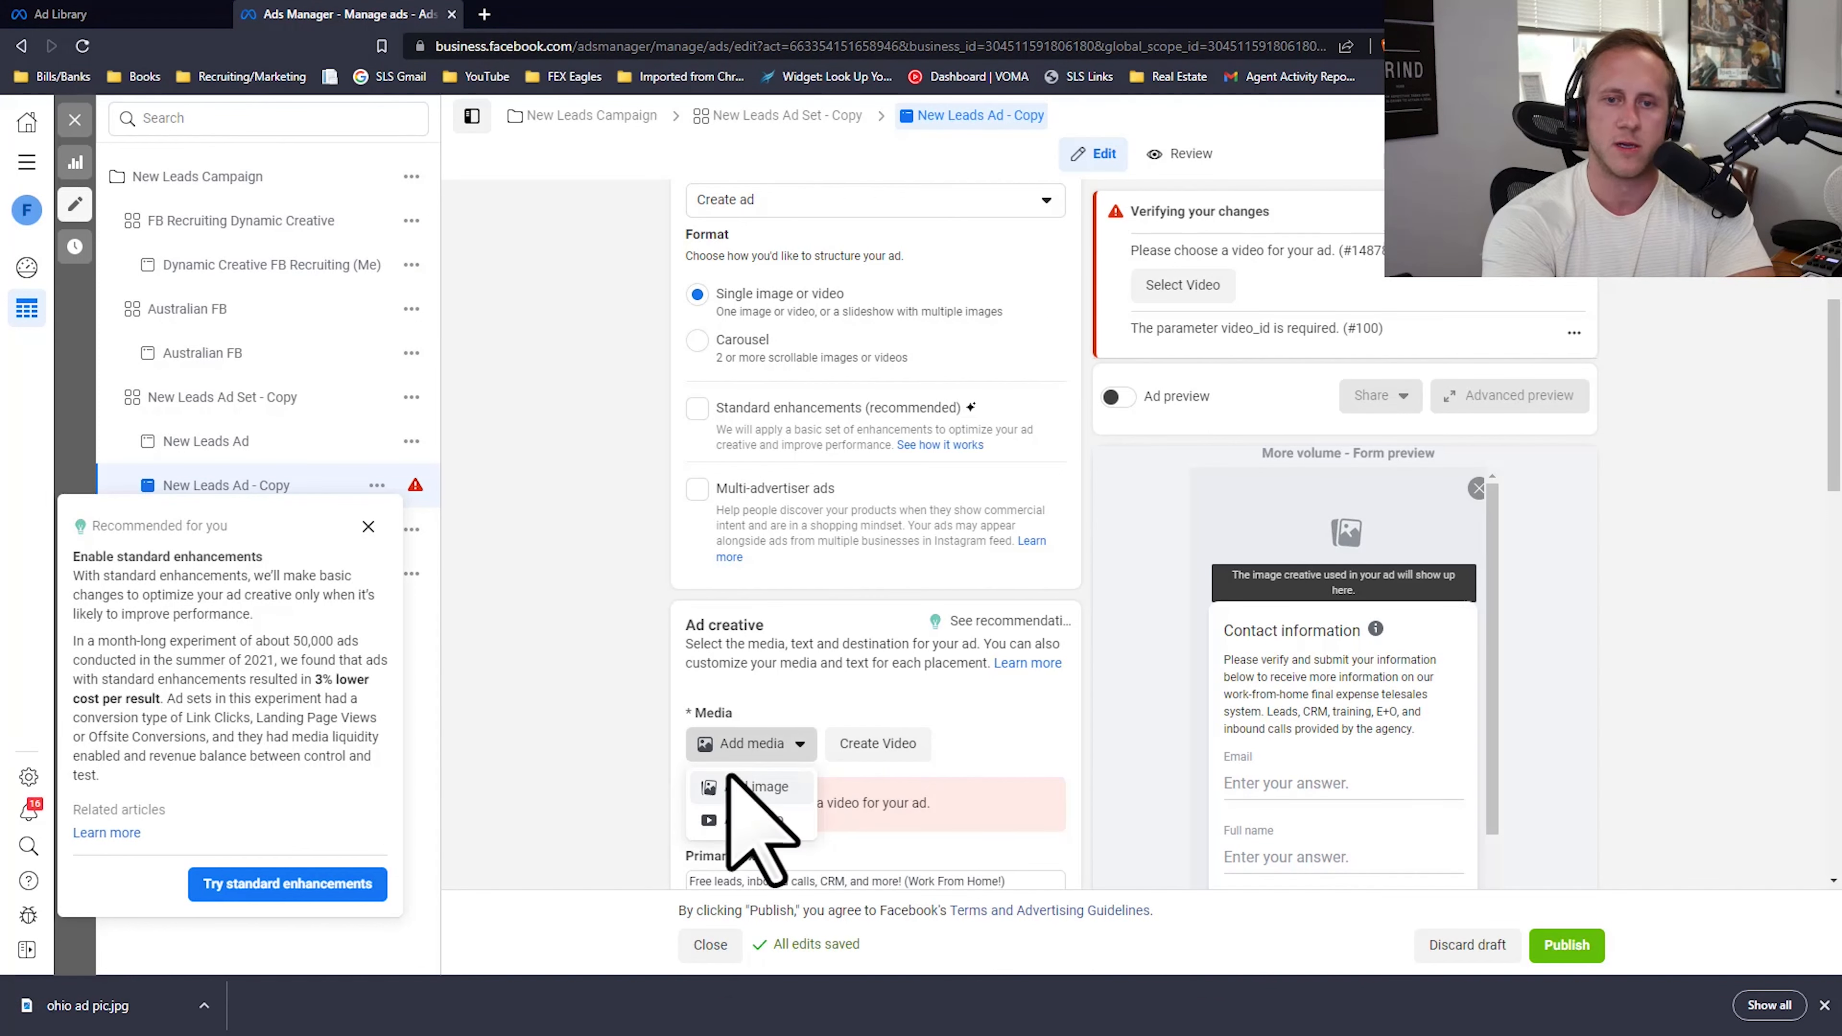
left_click(754, 787)
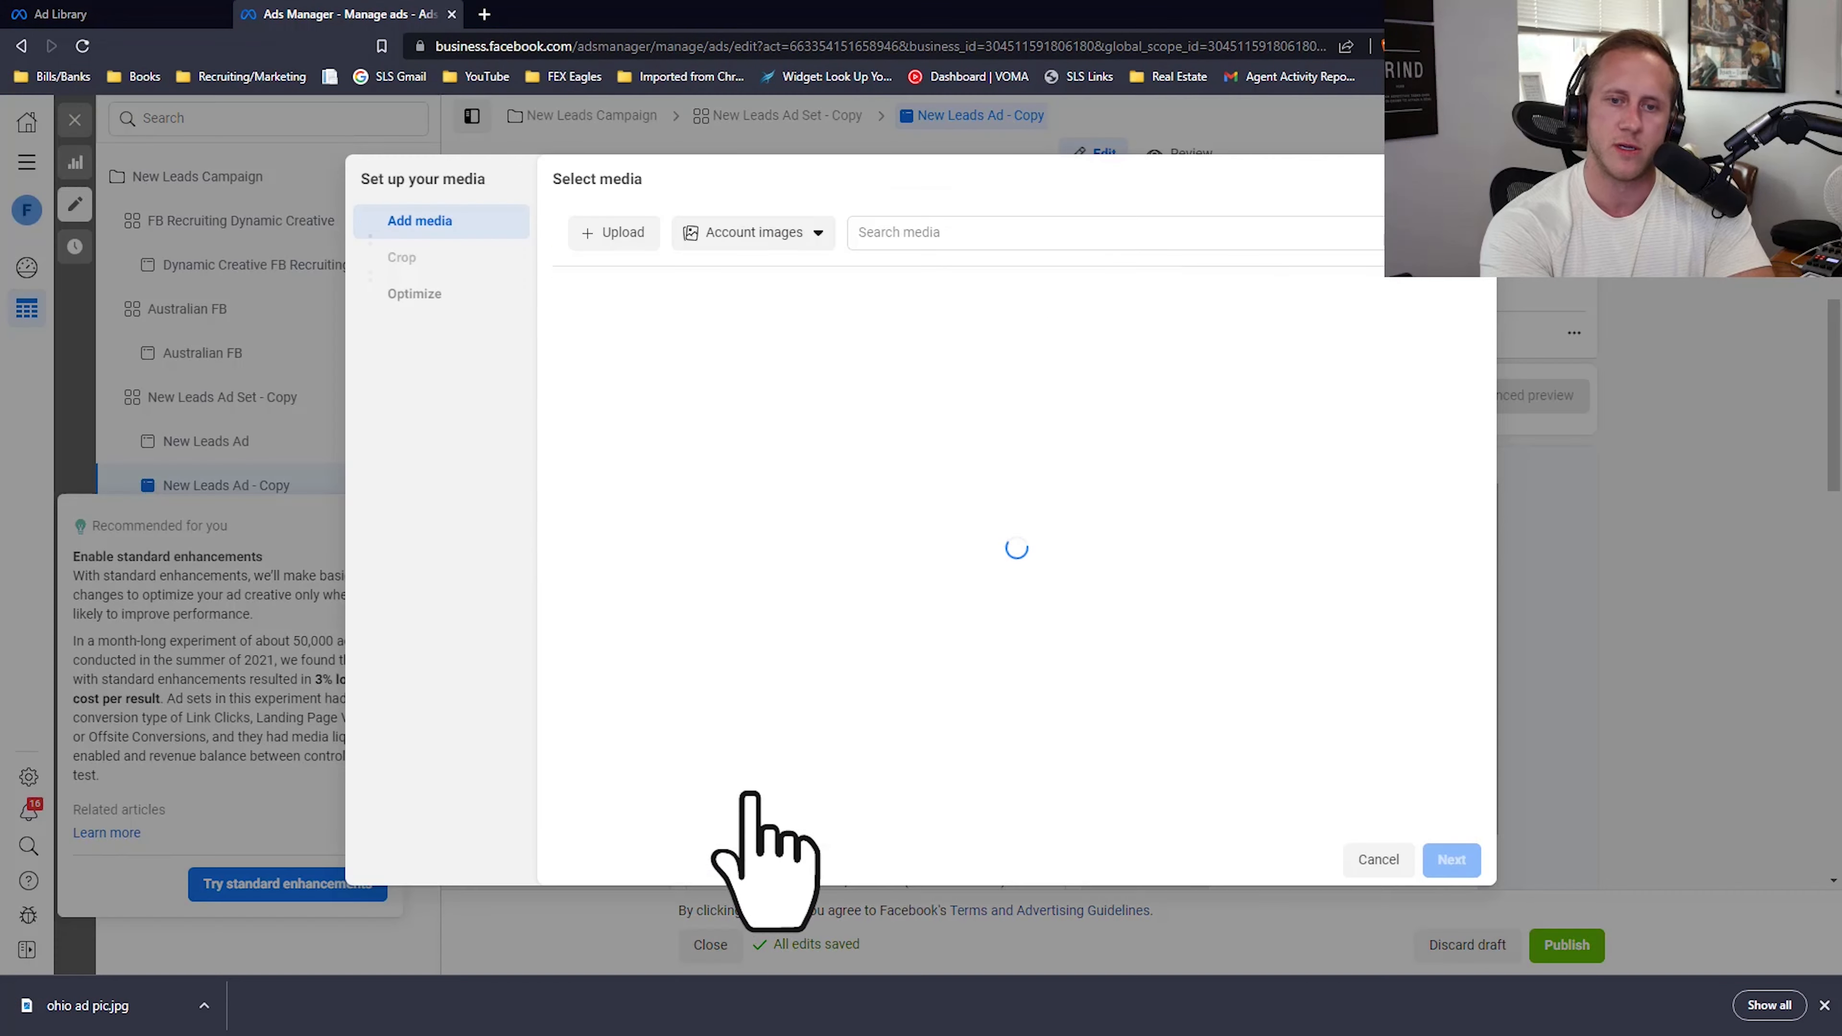
left_click(615, 233)
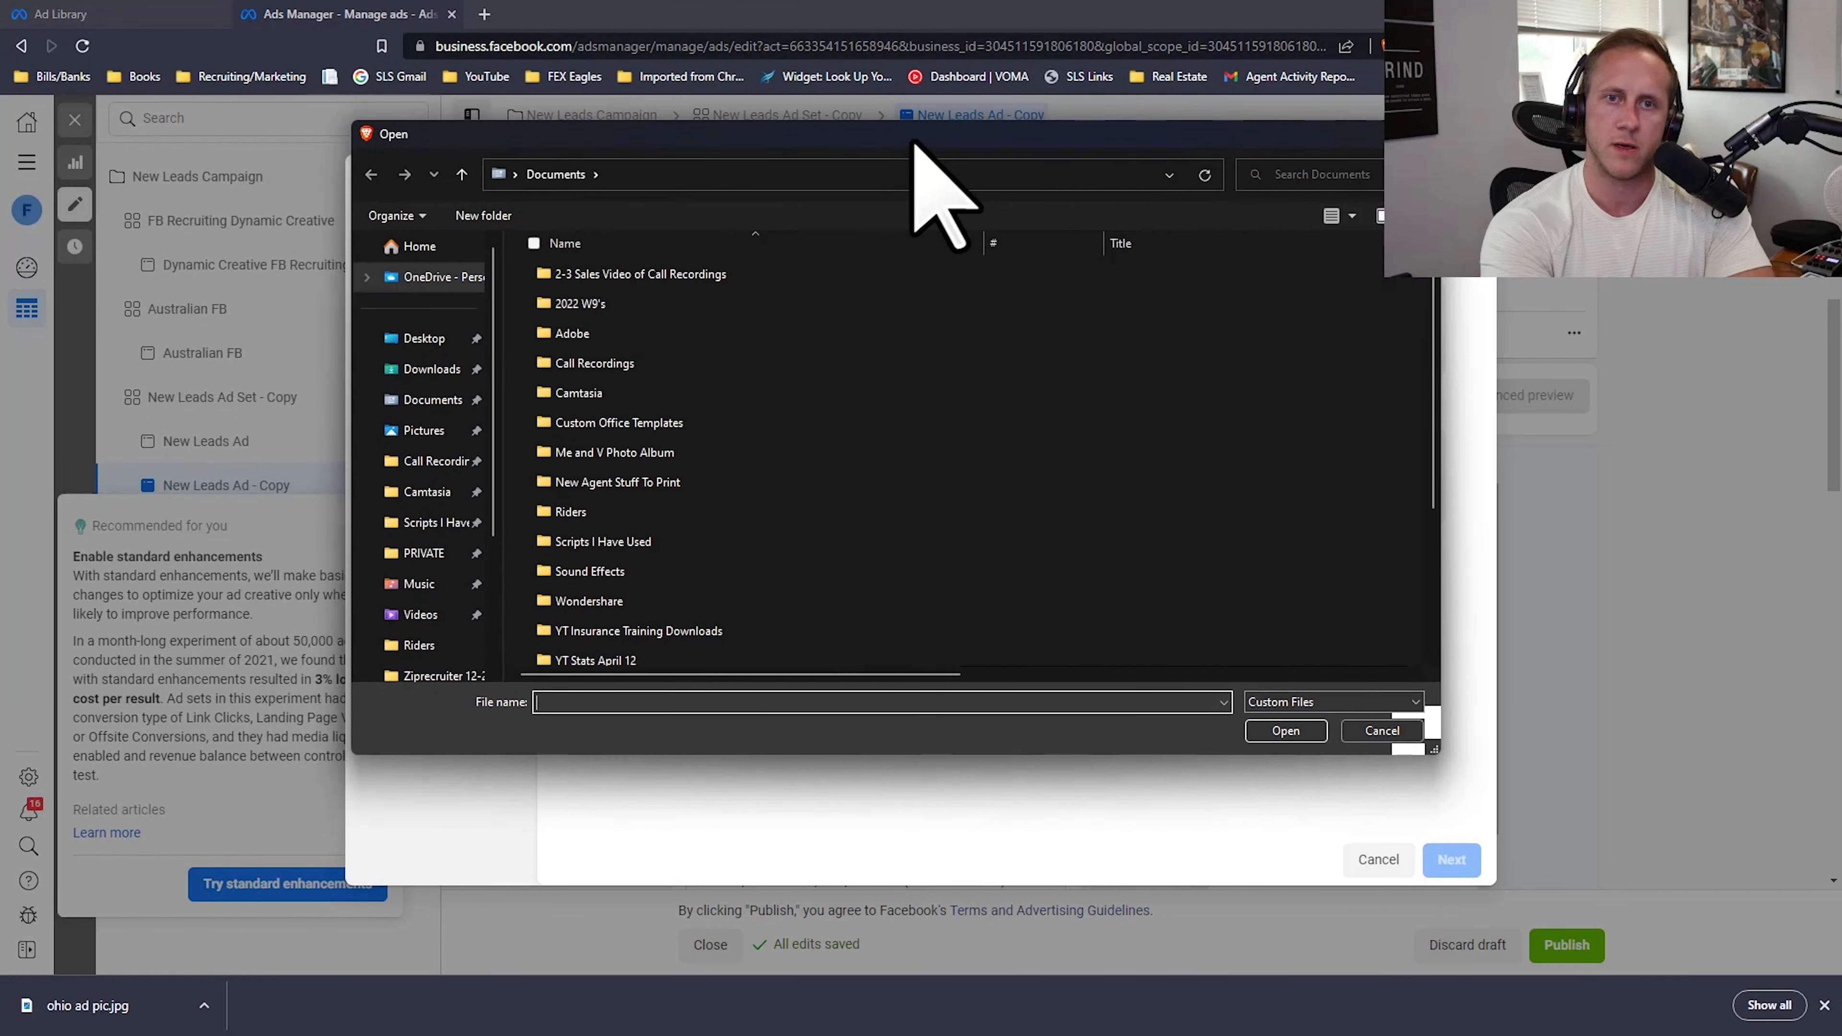
left_click(428, 368)
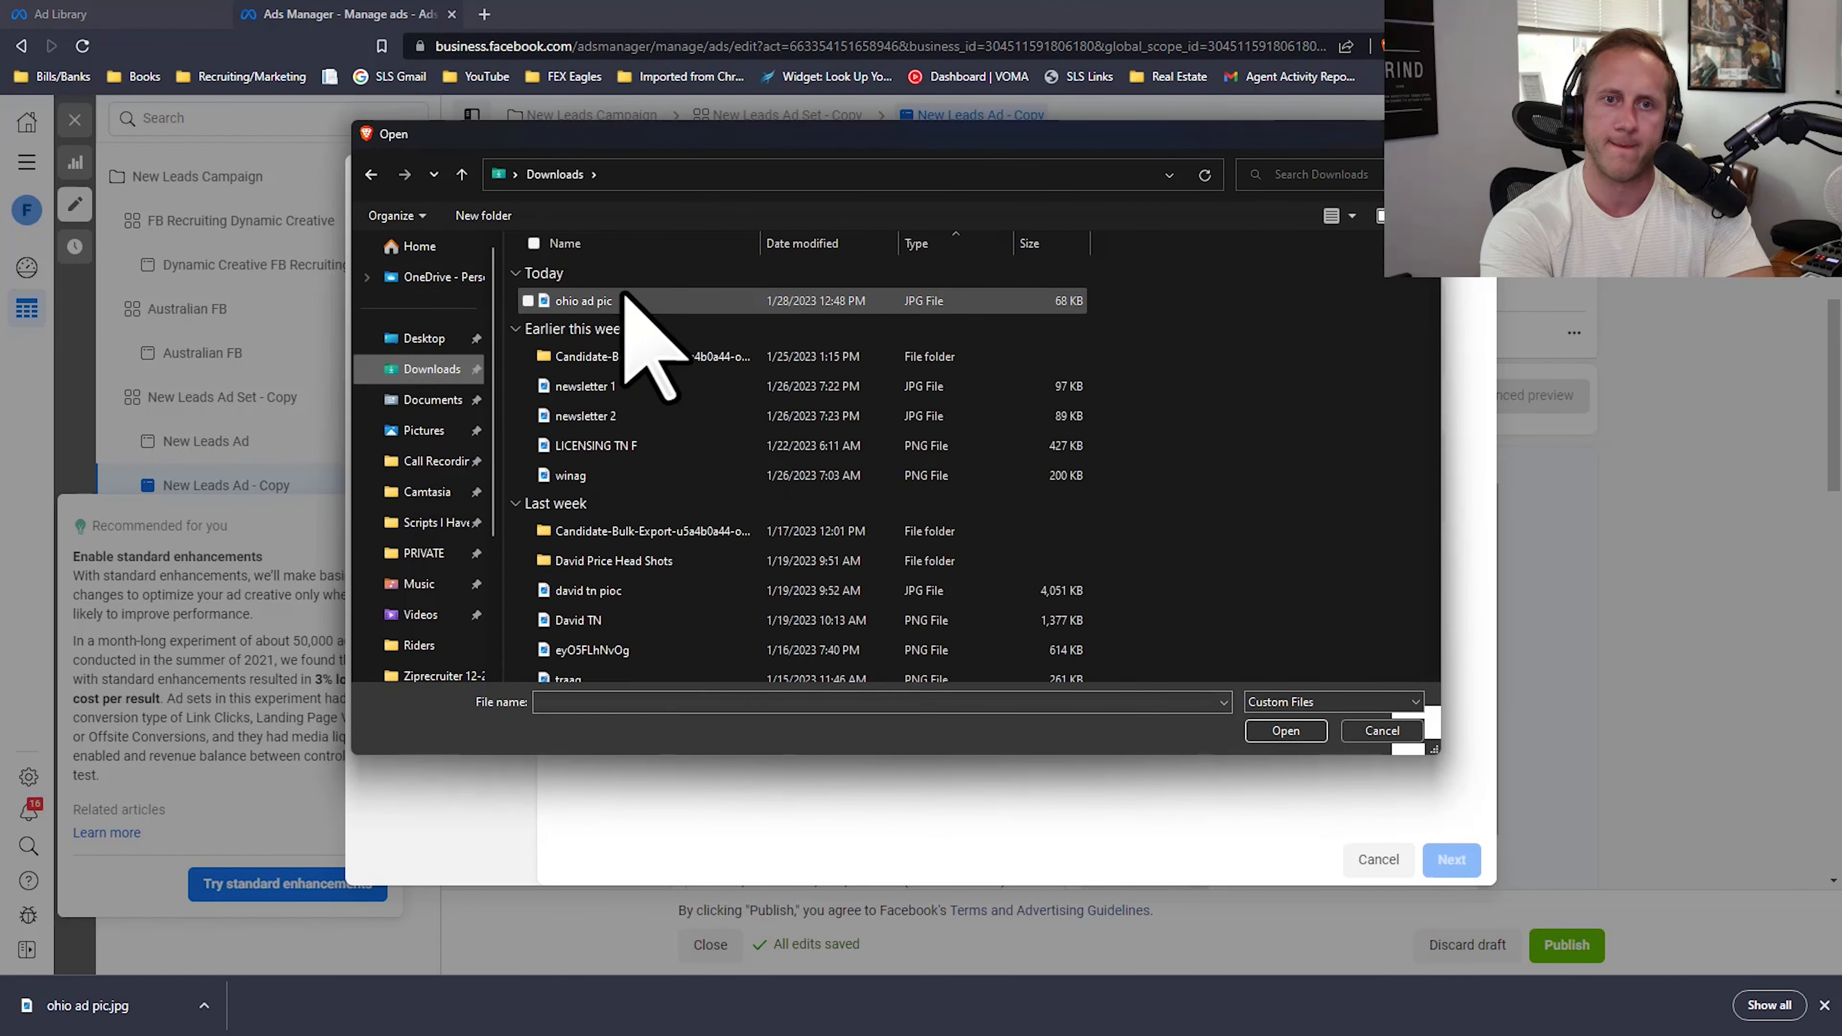
left_click(584, 300)
left_click(1285, 730)
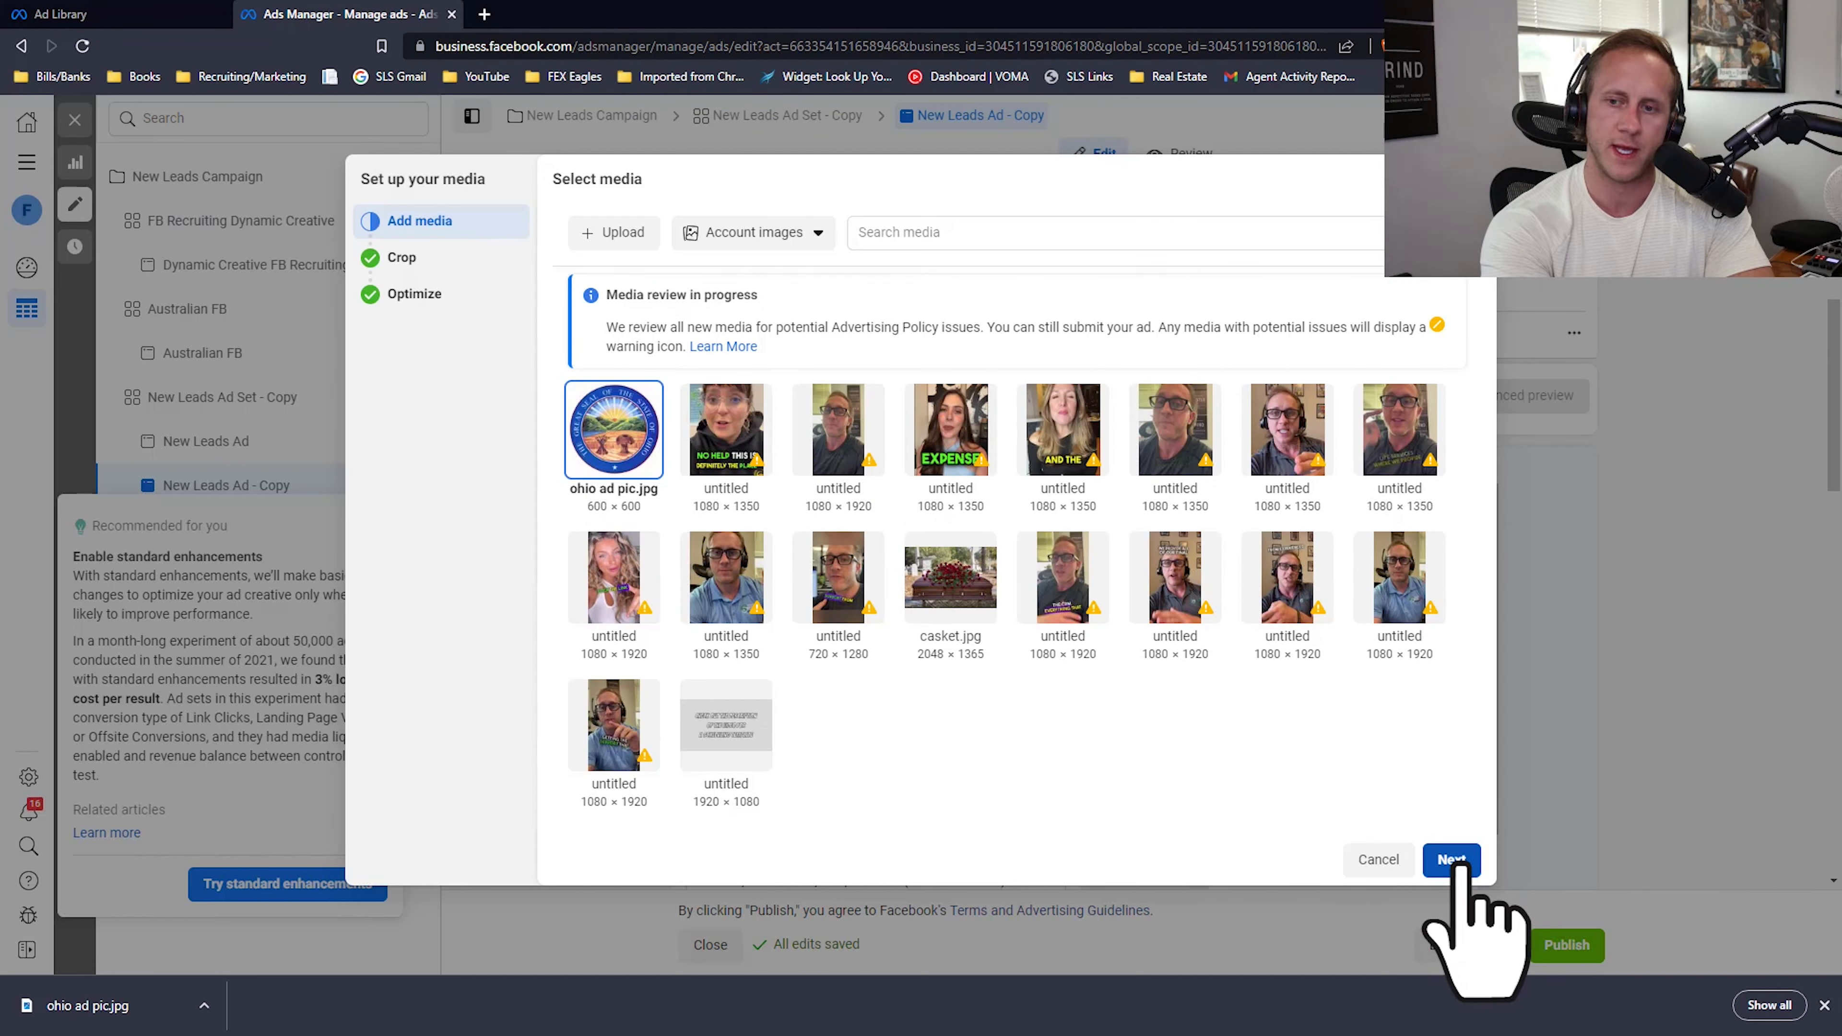
Step: Accept the recommended placement crops for the seal image and finish the media setup with all optimizations left off
left_click(1452, 860)
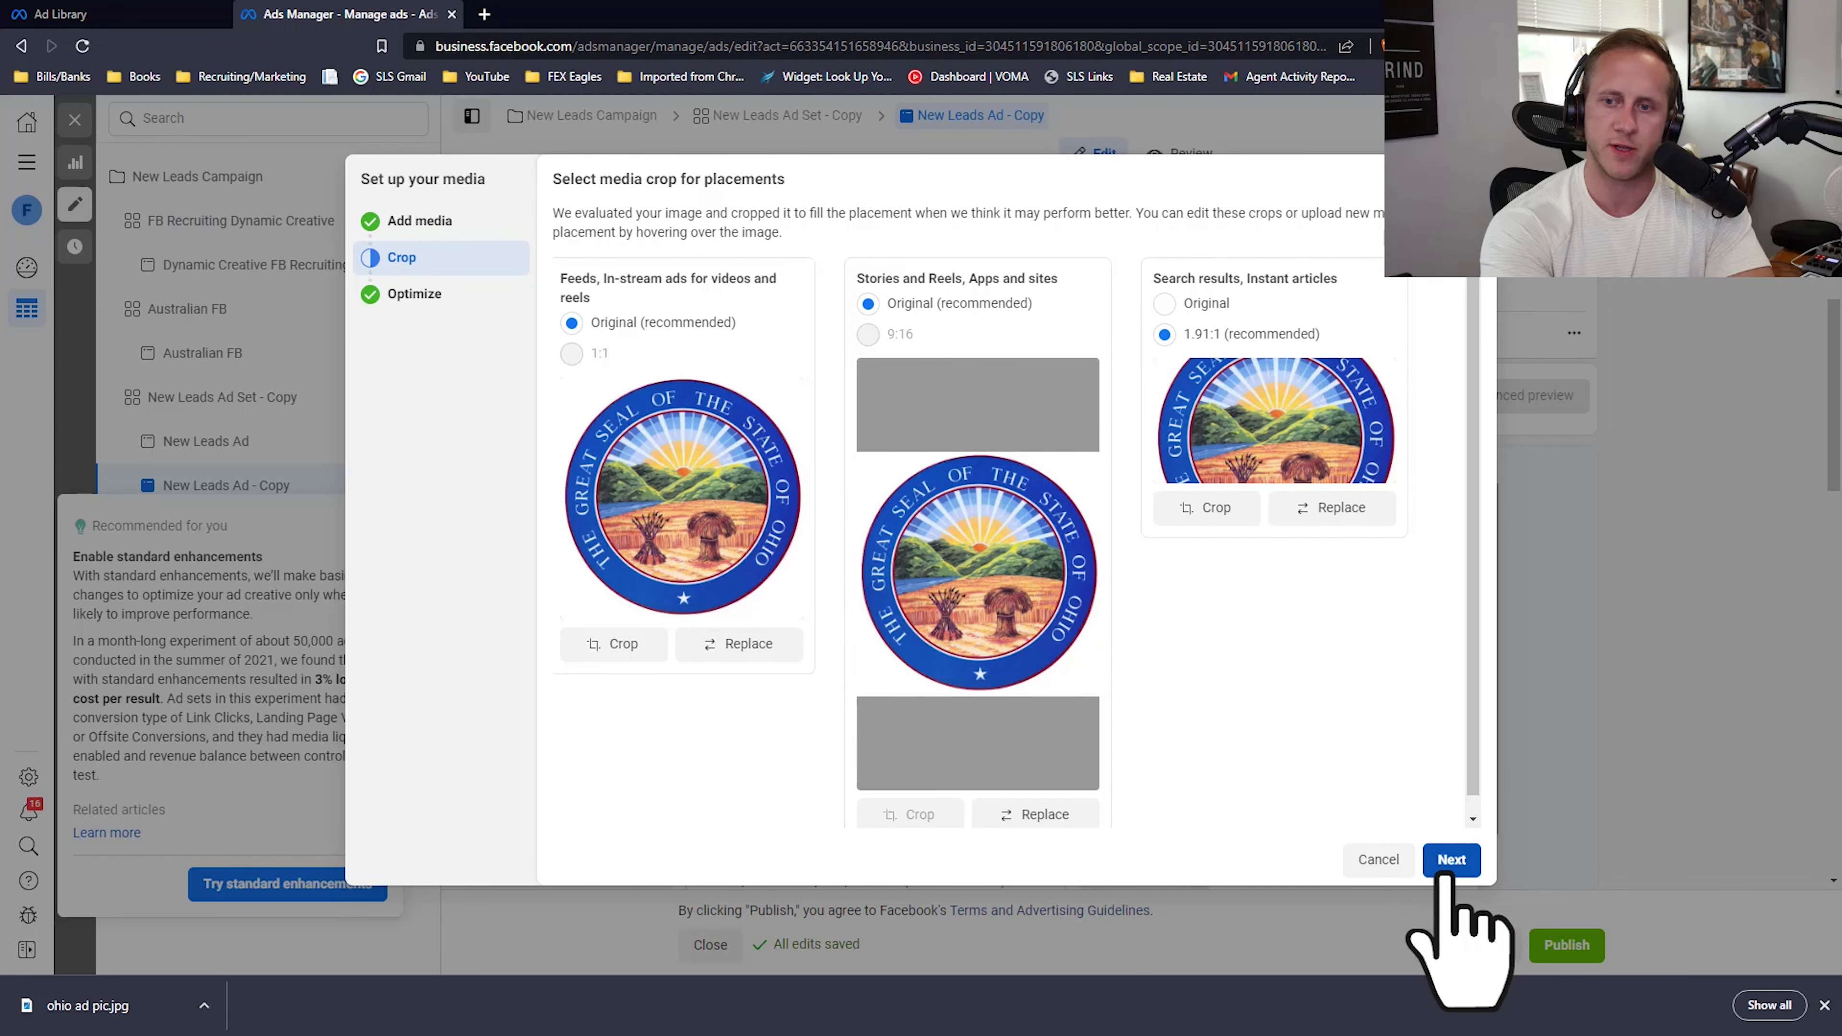
left_click(1452, 860)
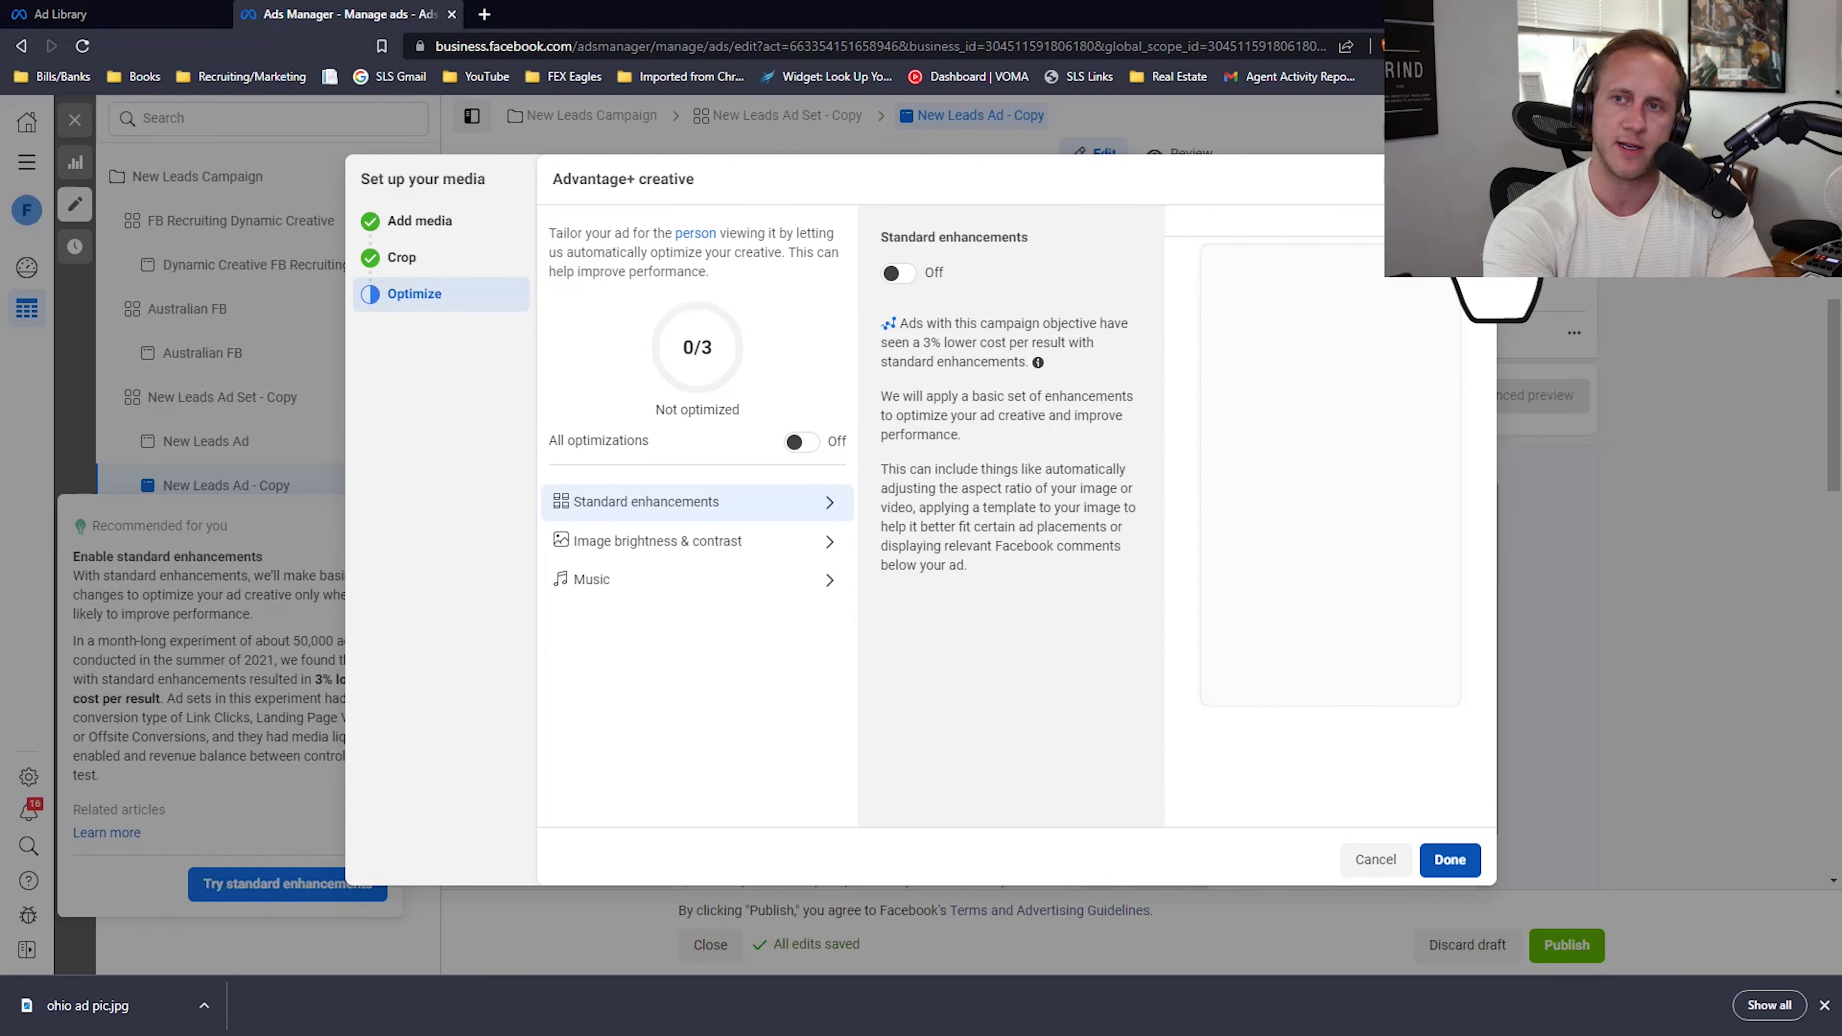
left_click(1450, 859)
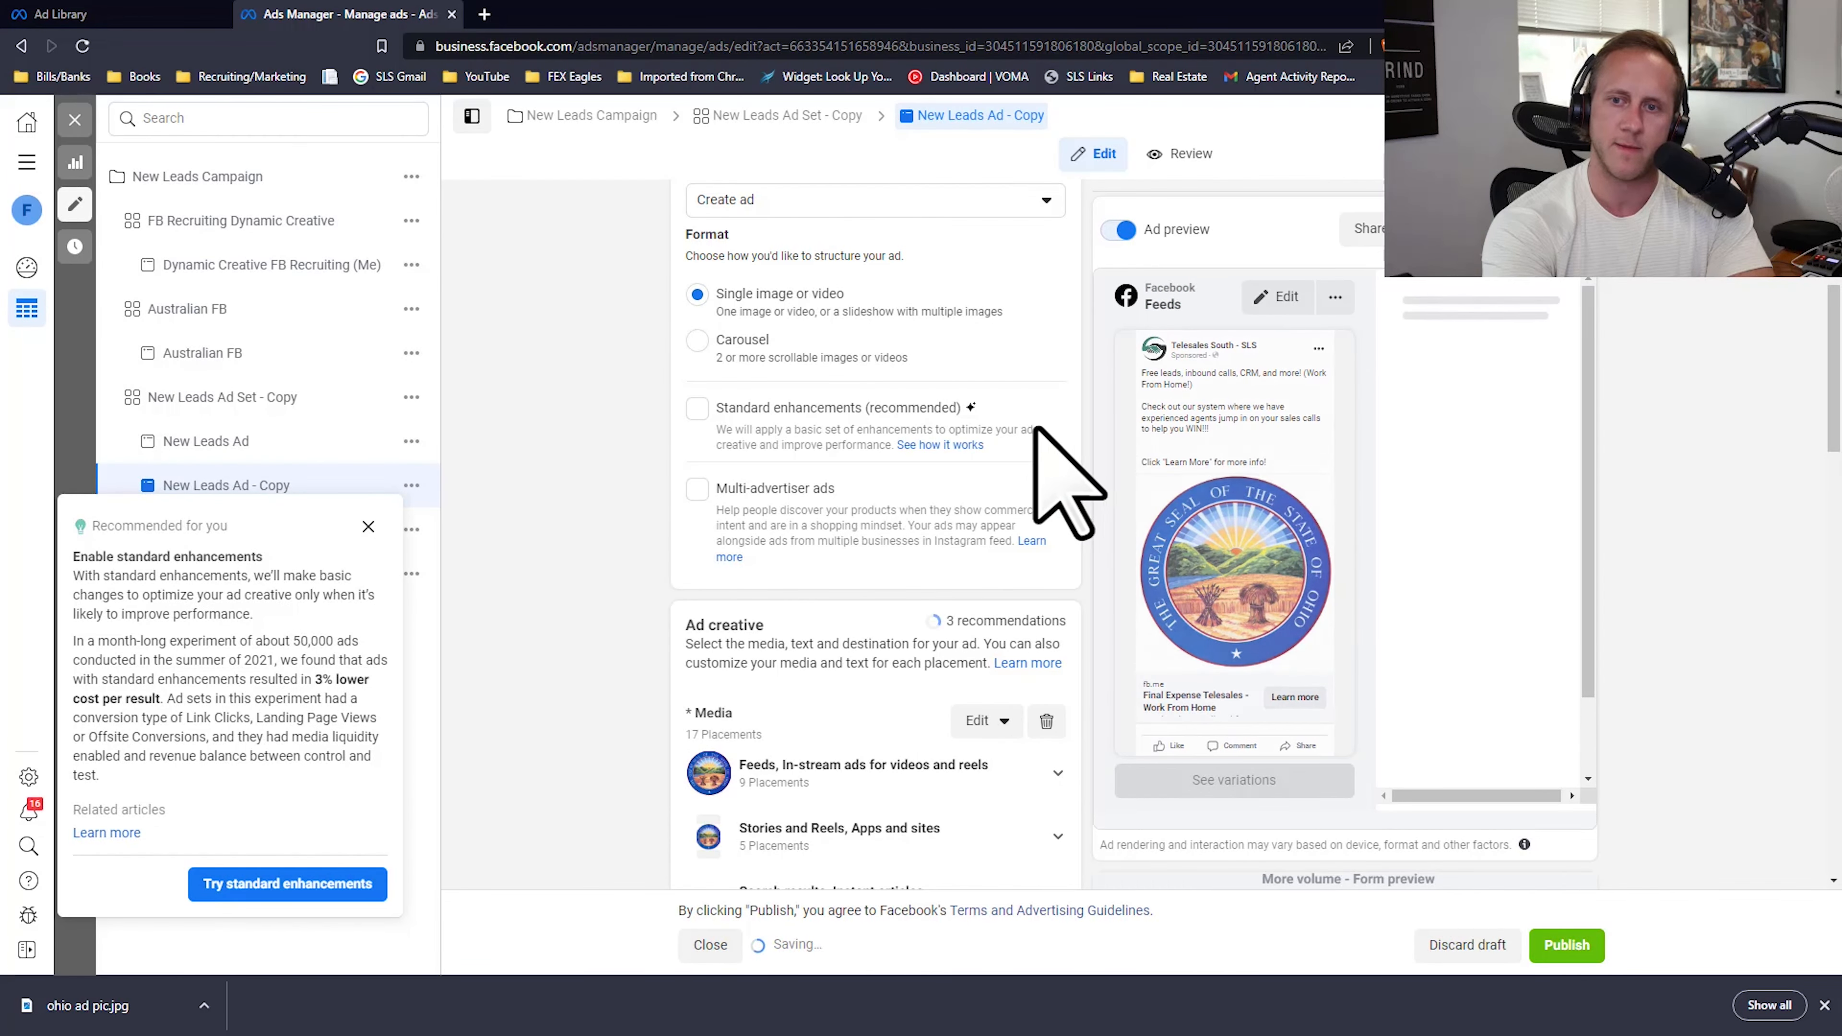
Step: In the Ad Library, expand the text of both American Family Benefits & Services ads and copy the full text of the Ohio seal ad
left_click(127, 14)
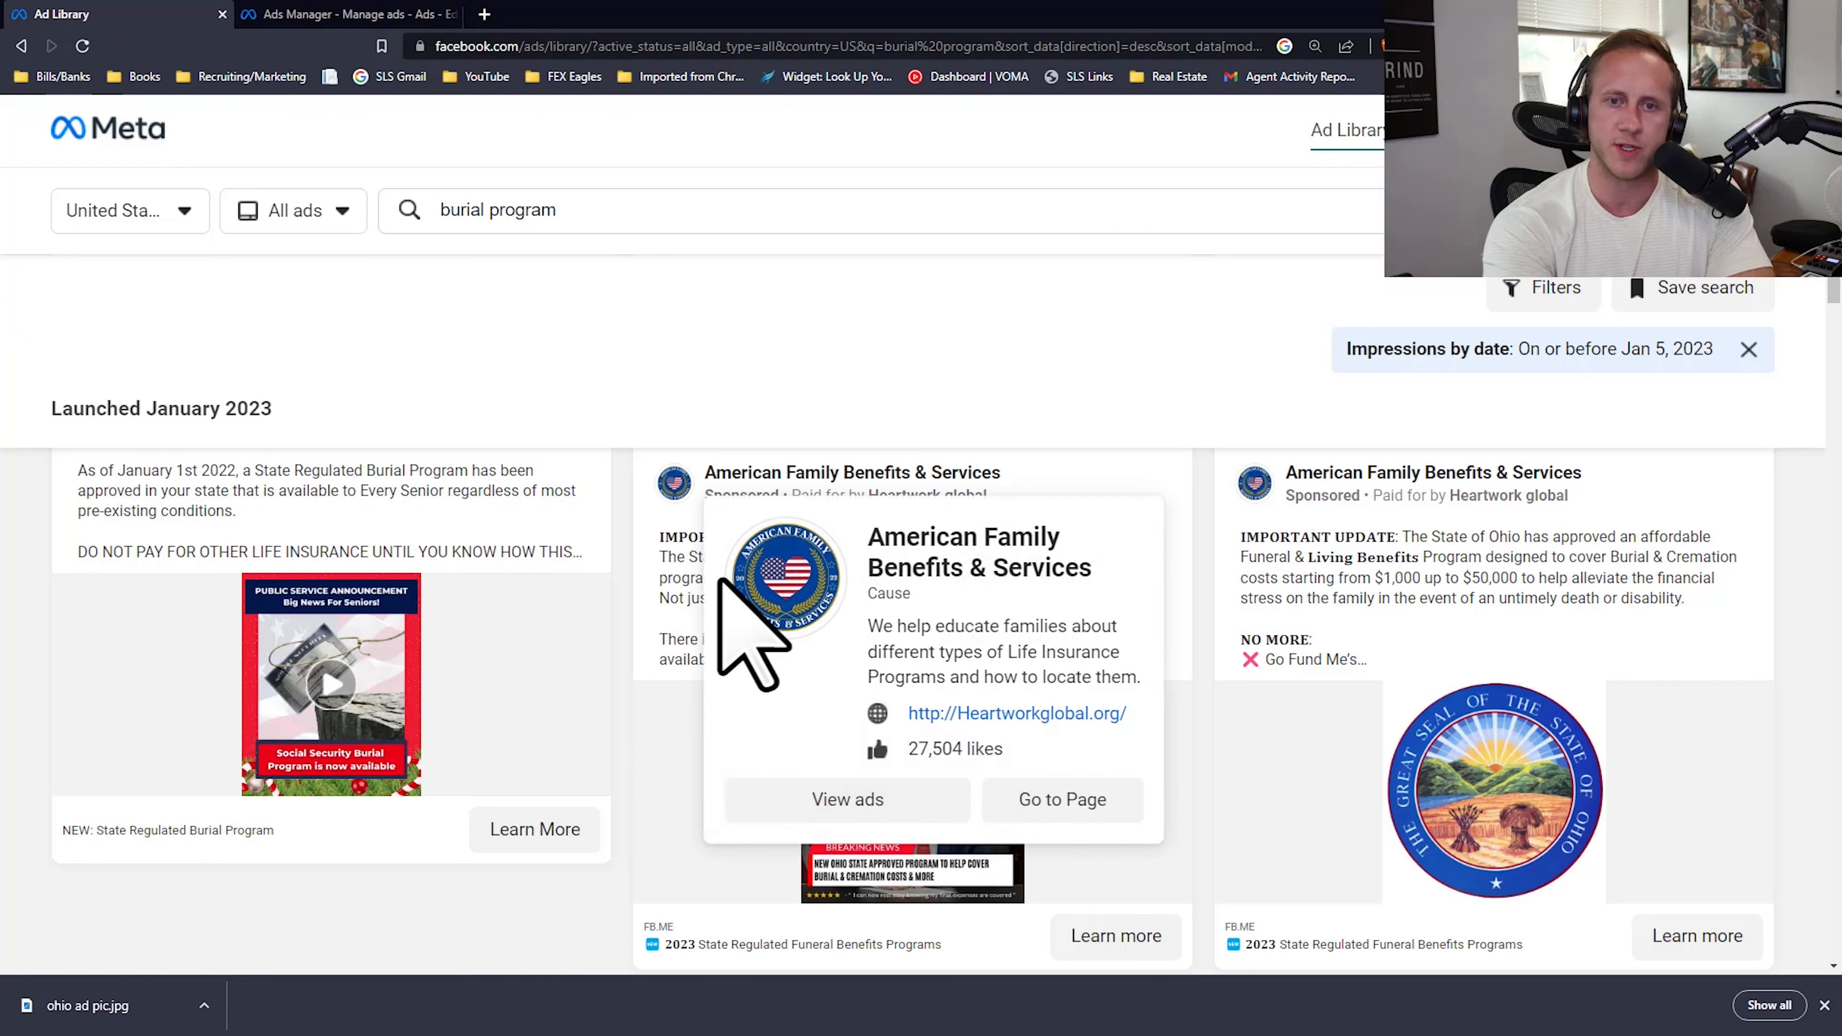
left_click(679, 538)
left_click(1313, 573)
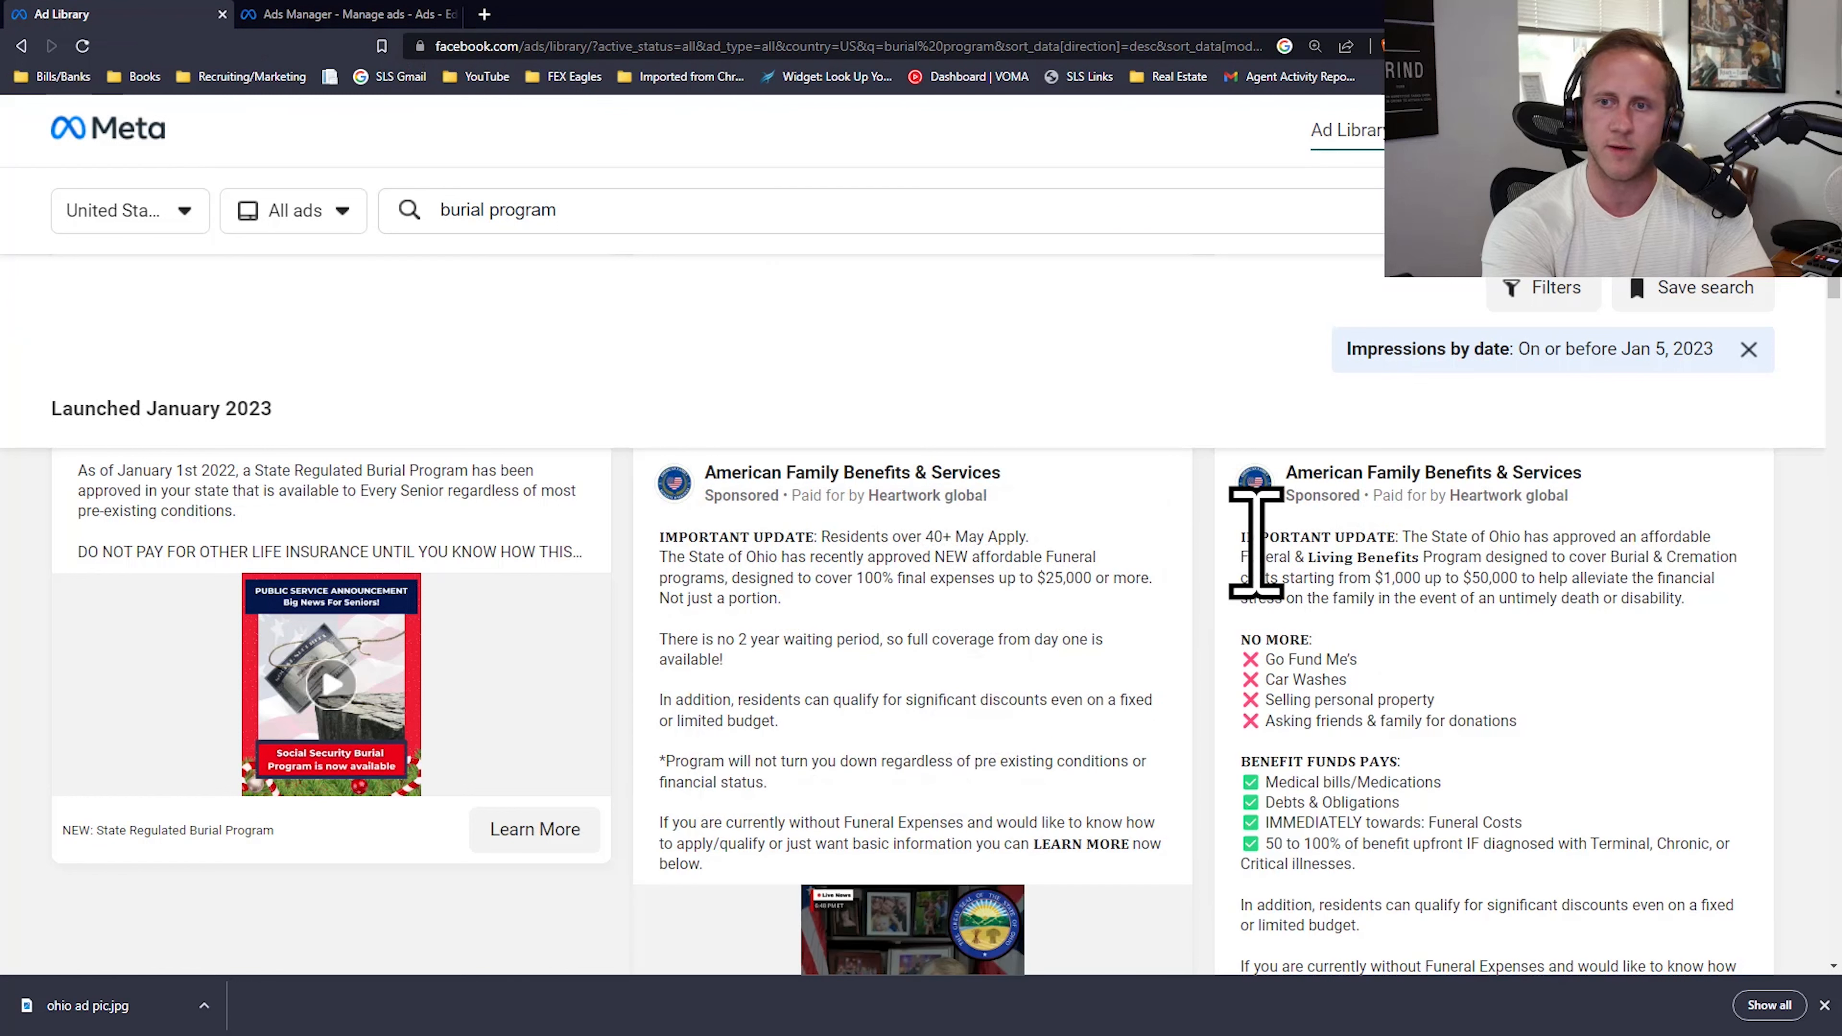
scroll(1480, 650, "down", 4)
left_click_drag(1294, 557, 1616, 732)
right_click(1532, 679)
left_click(1312, 689)
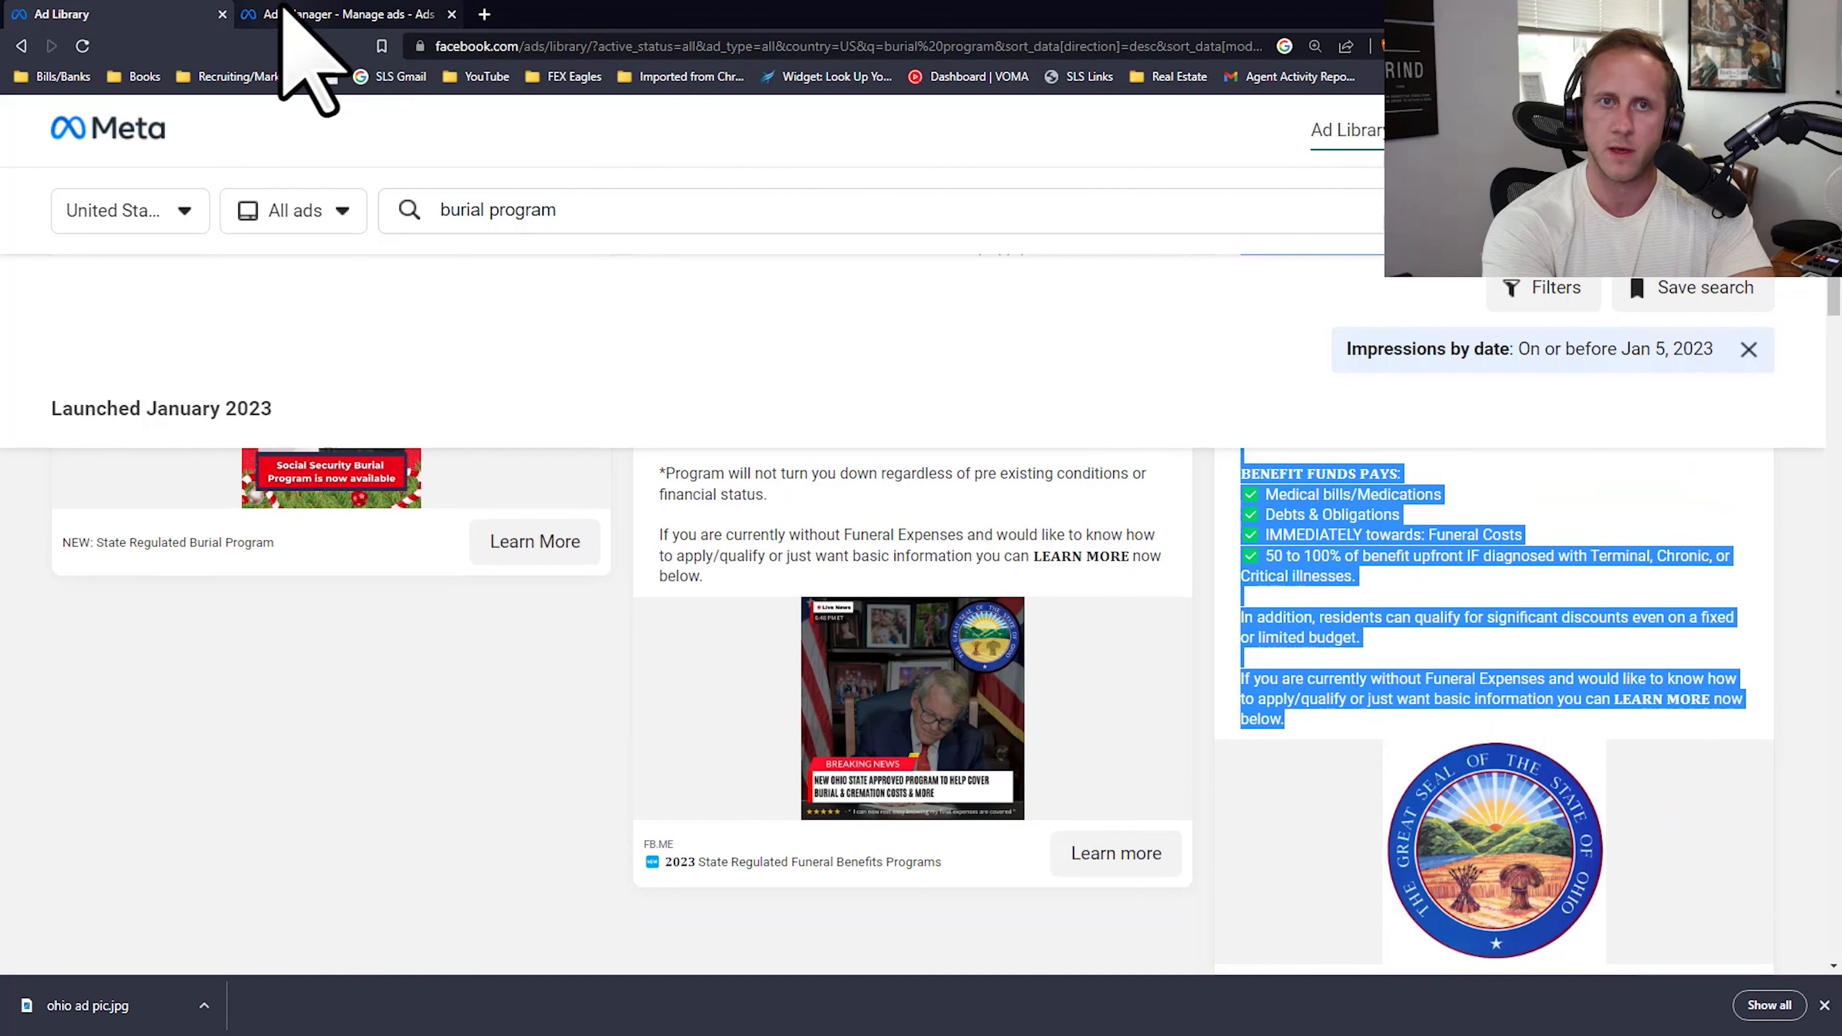
Step: Switch to Ads Manager and replace the primary text of New Leads Ad - Copy with the copied Ohio burial program text
left_click(319, 14)
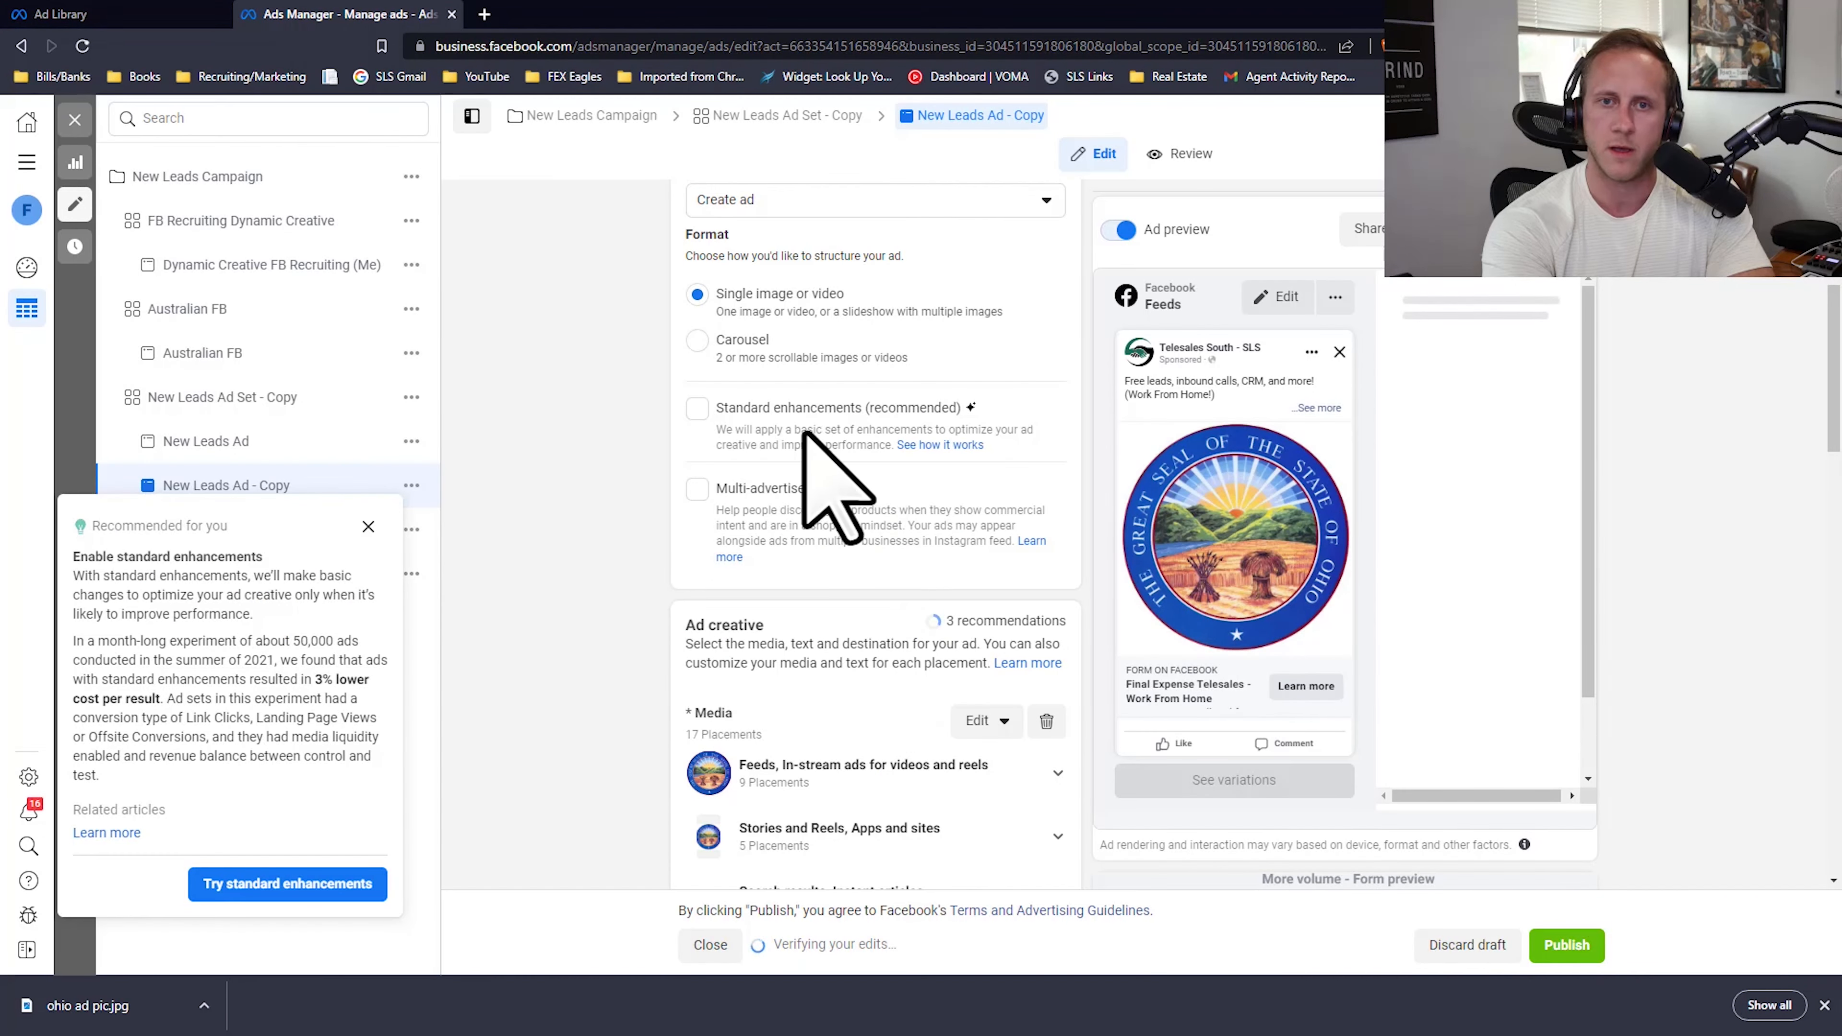
scroll(711, 471, "down", 5)
scroll(870, 653, "down", 10)
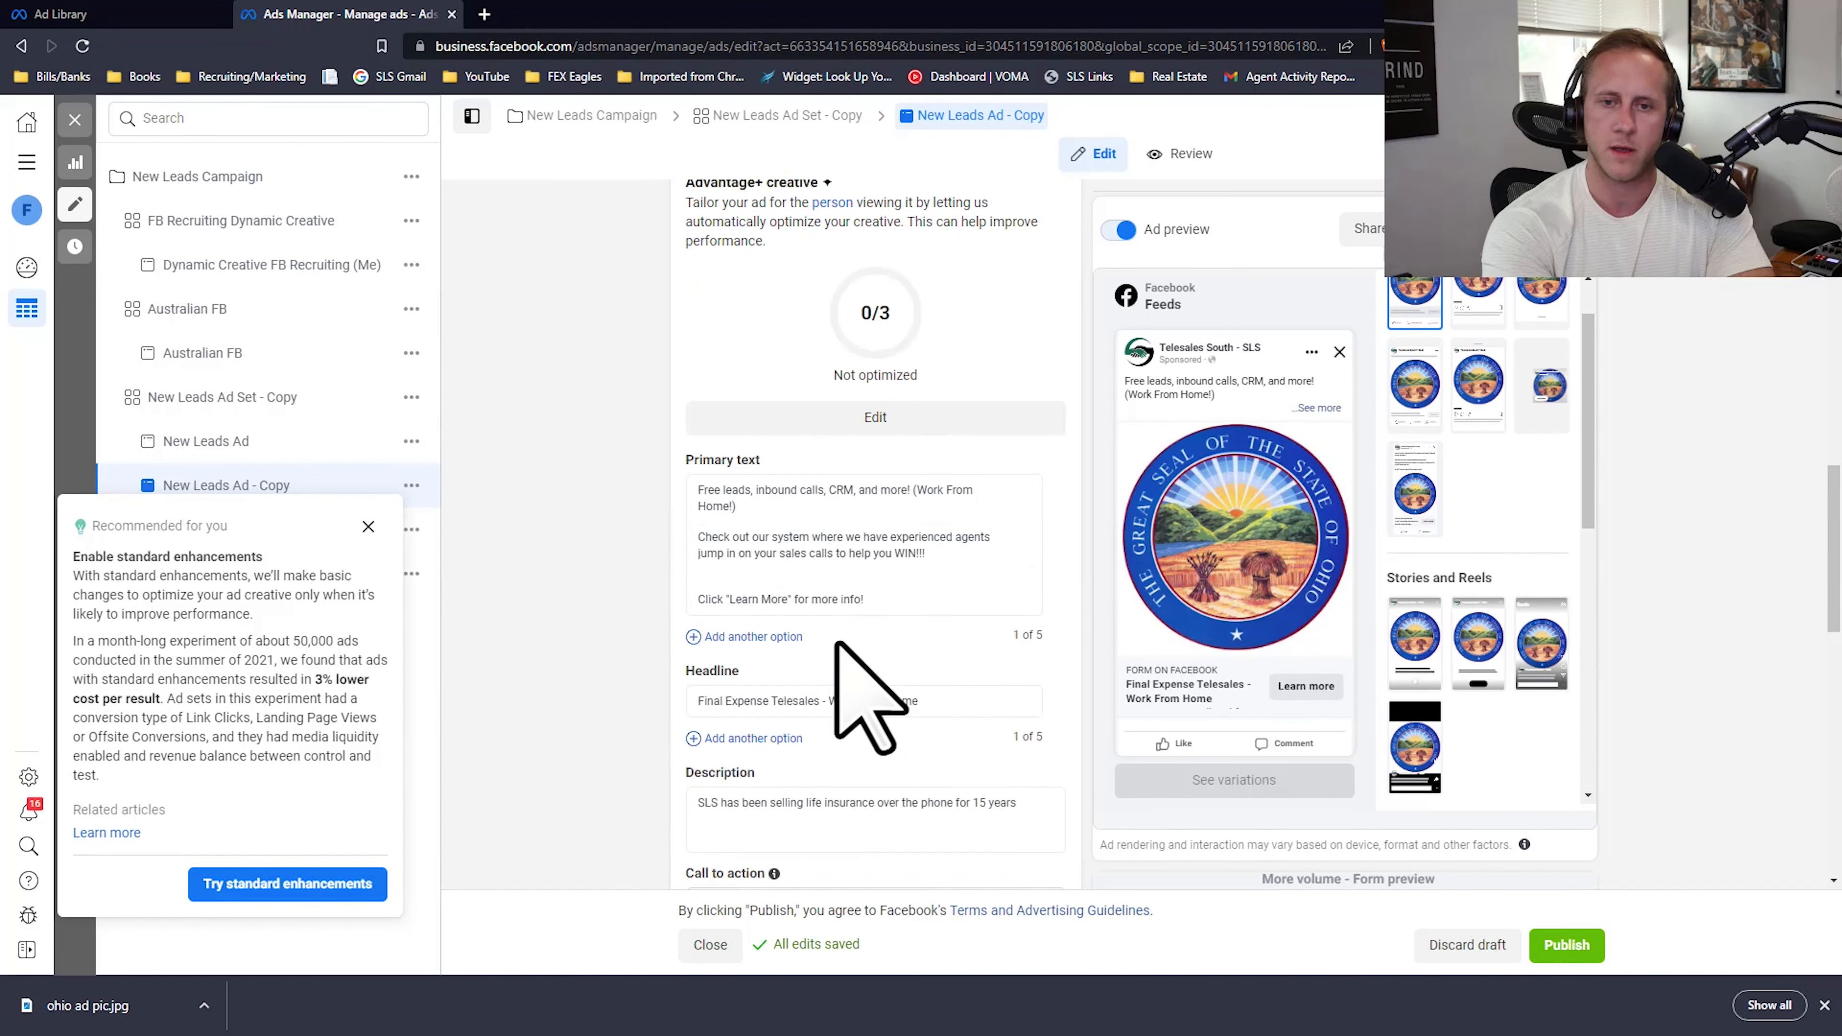
scroll(880, 435, "up", 3)
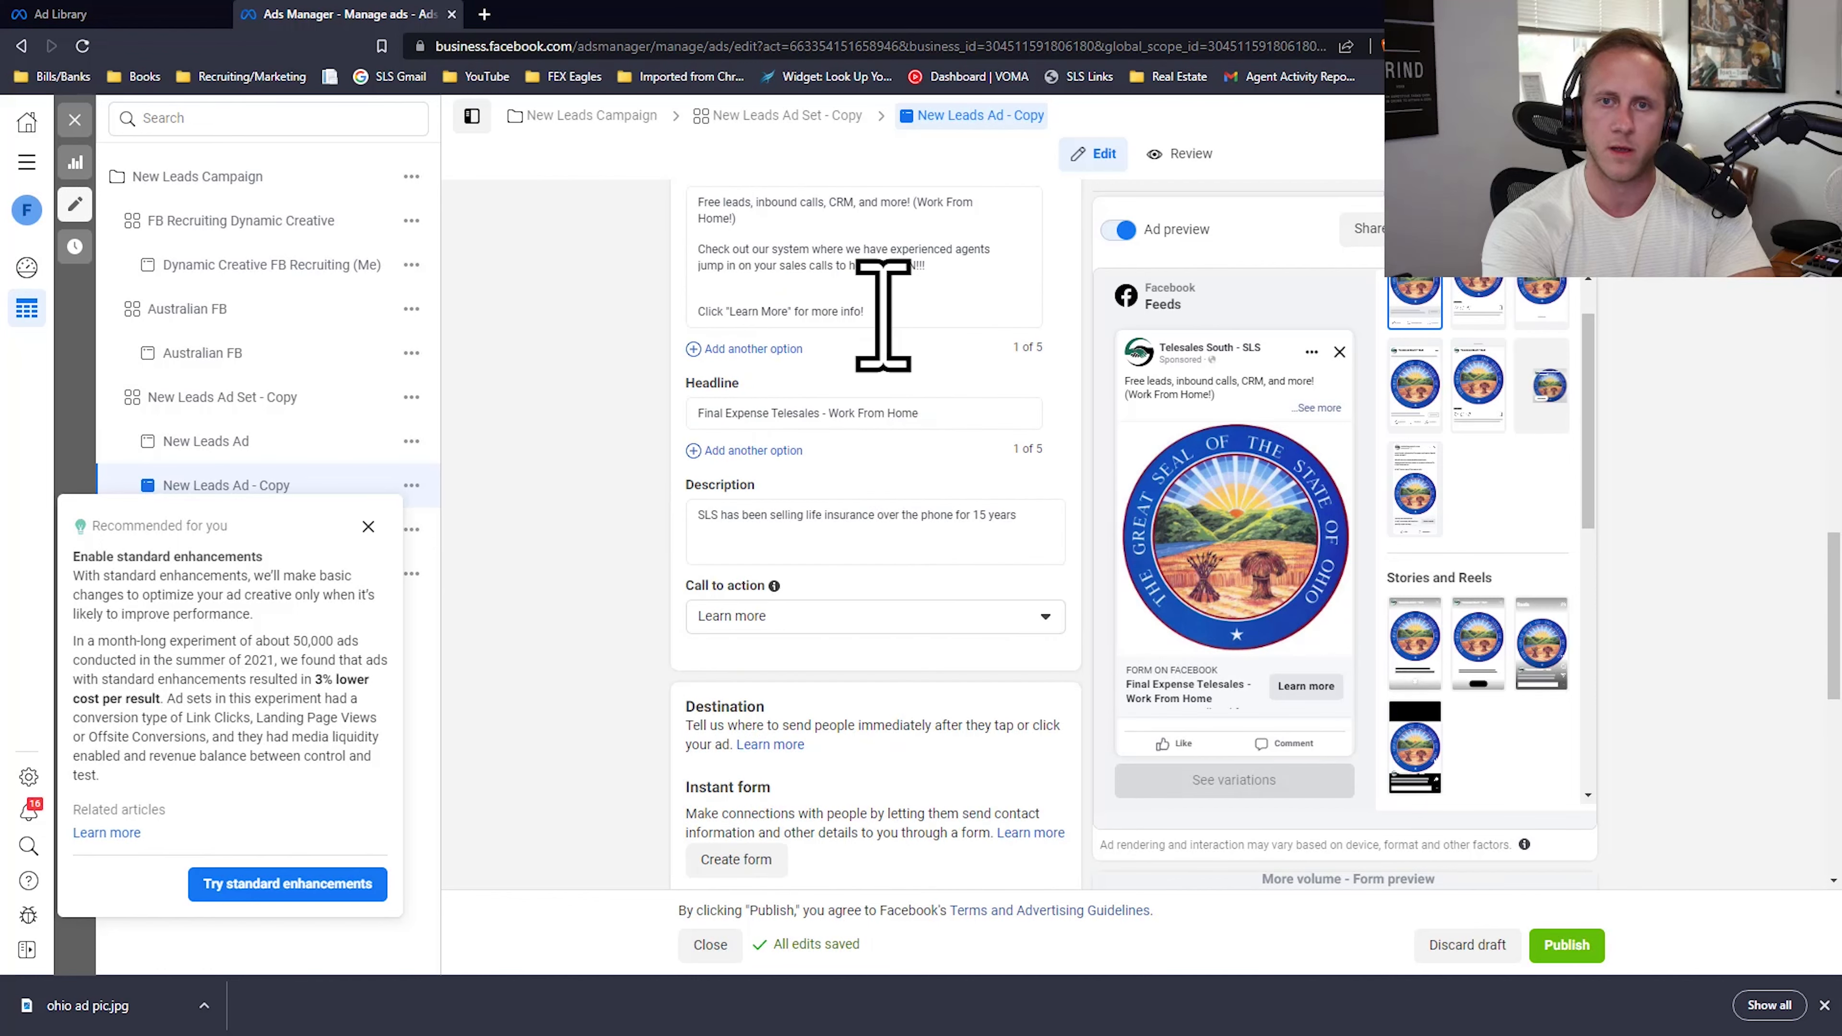
left_click_drag(882, 315, 678, 206)
right_click(733, 207)
left_click(798, 303)
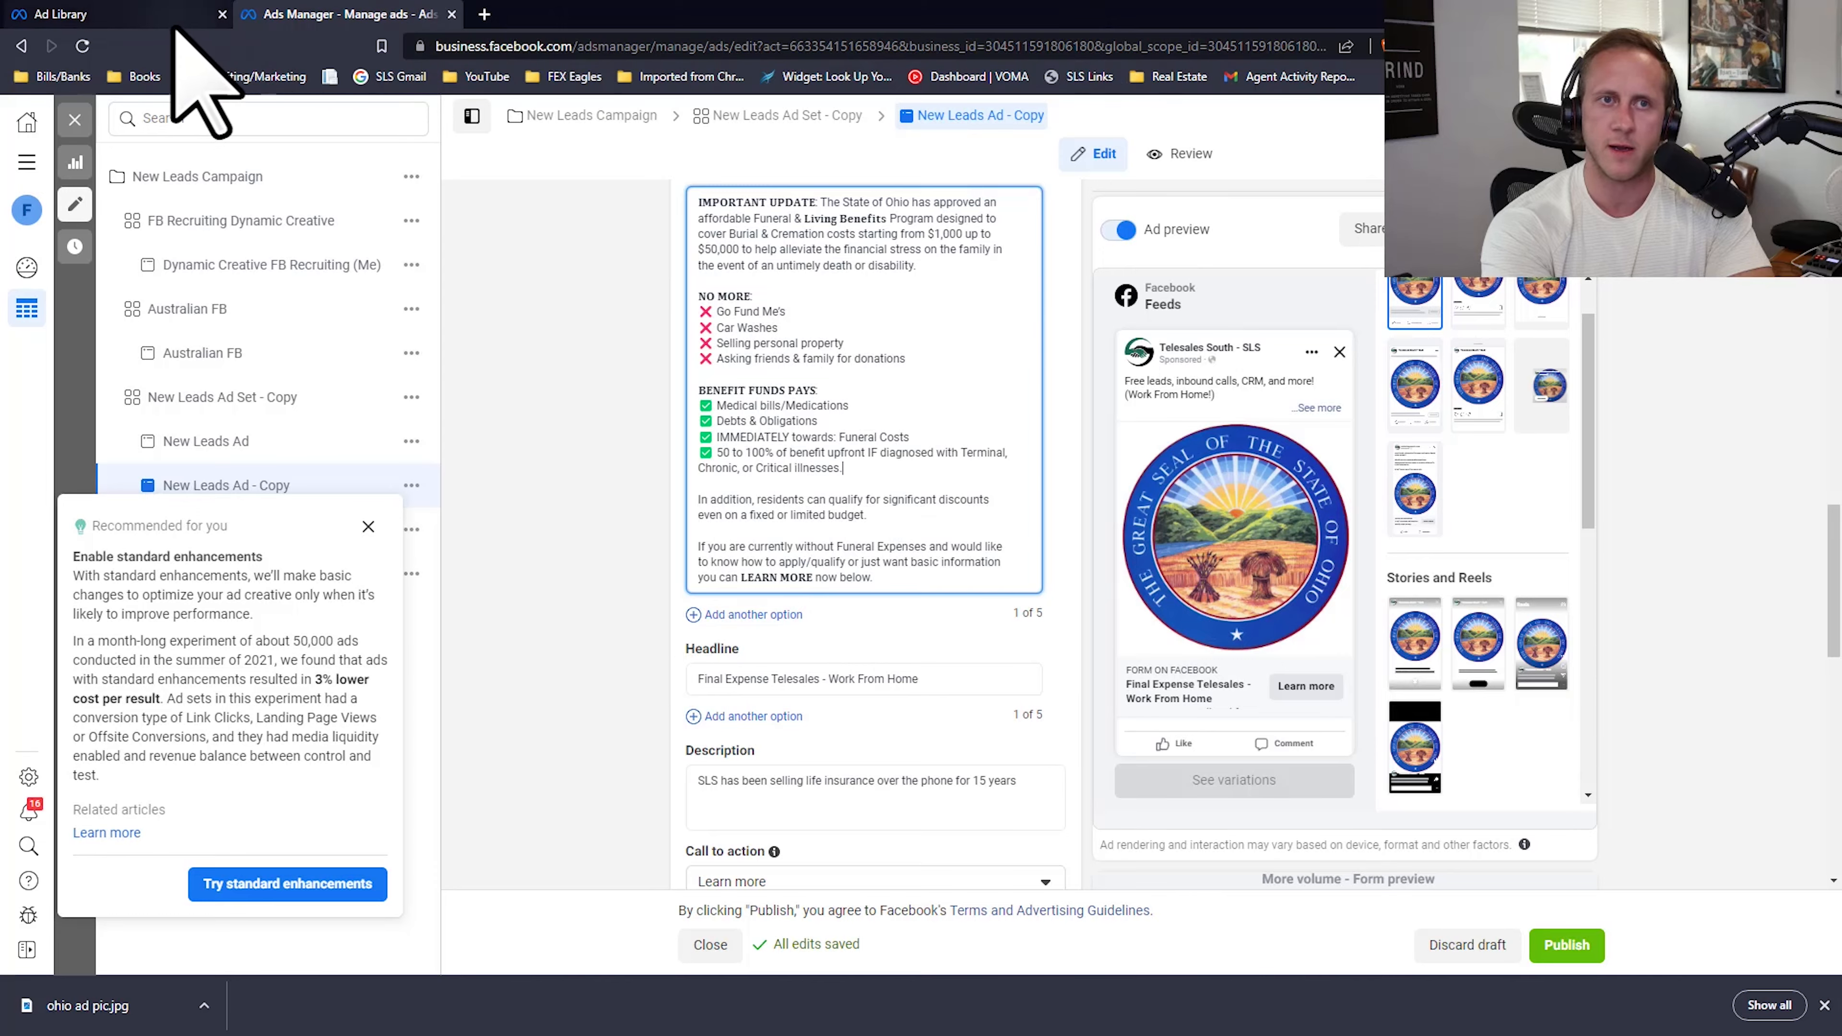
Step: Look up the Ohio seal ad's headline in the Ad Library and set the headline in Ads Manager to "2023 State Regulated Funeral Benefits Program"
left_click(156, 16)
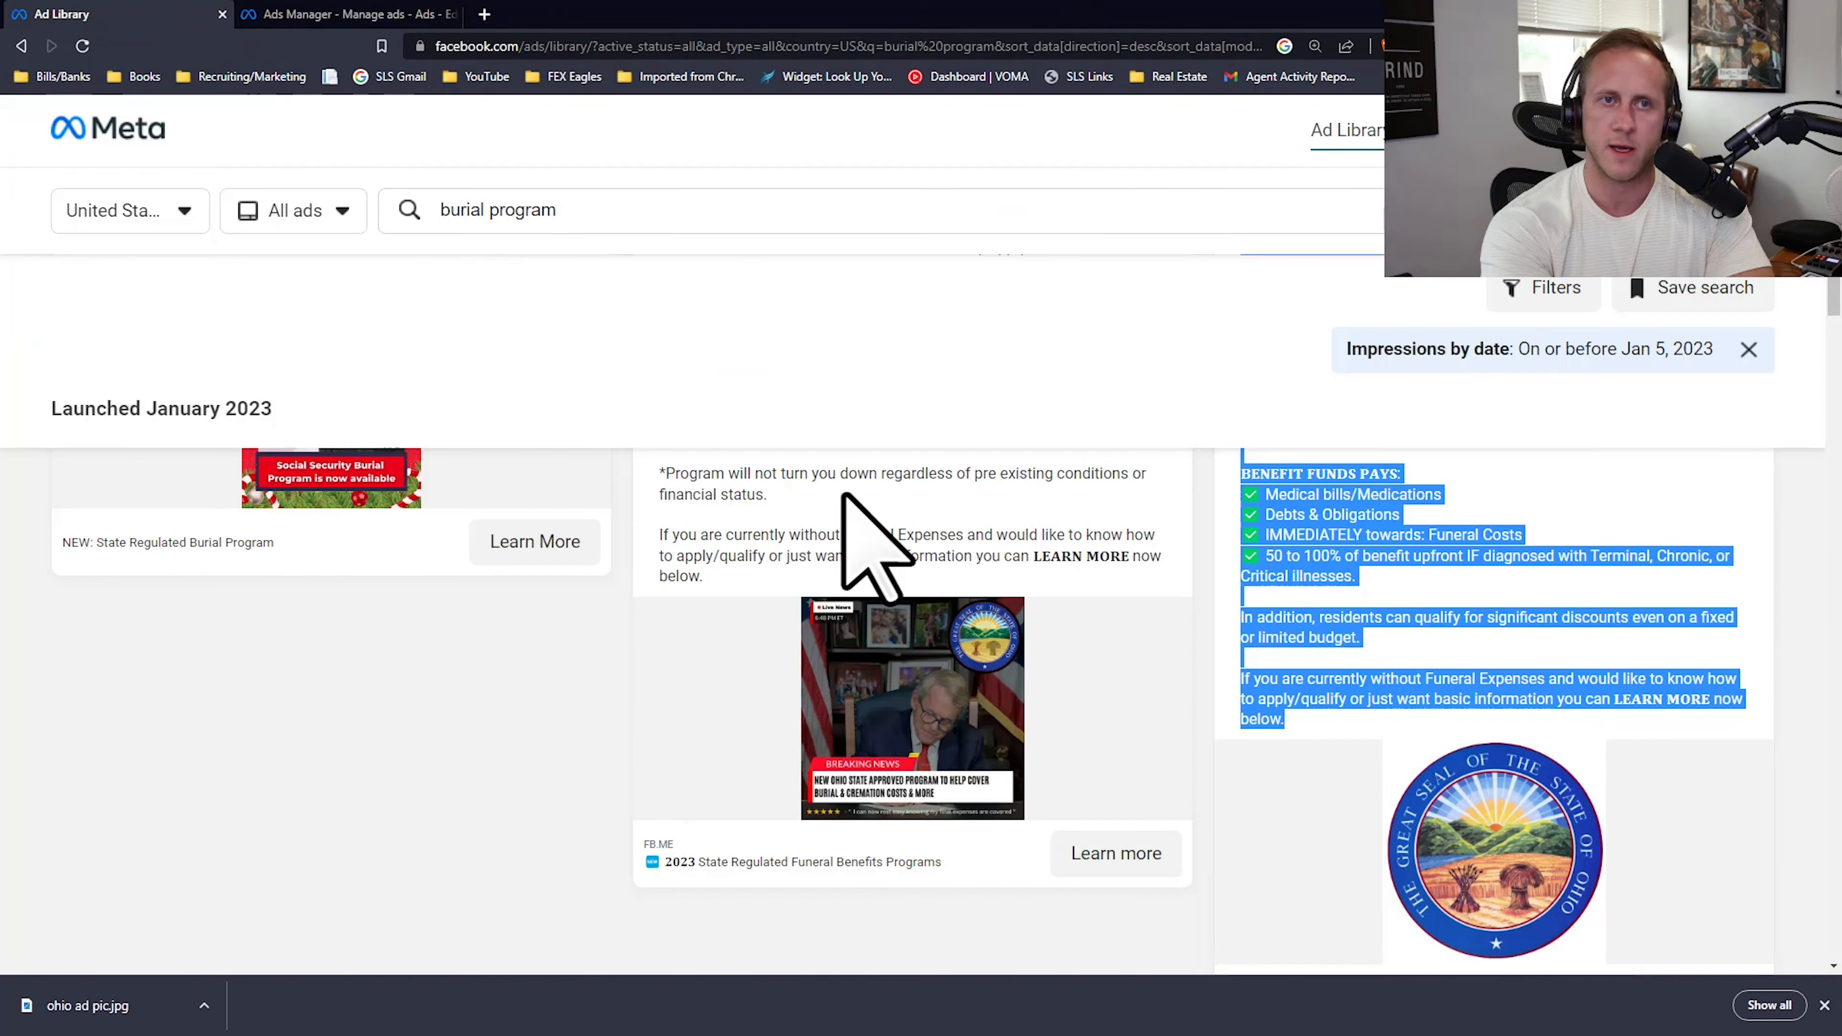
left_click(1242, 826)
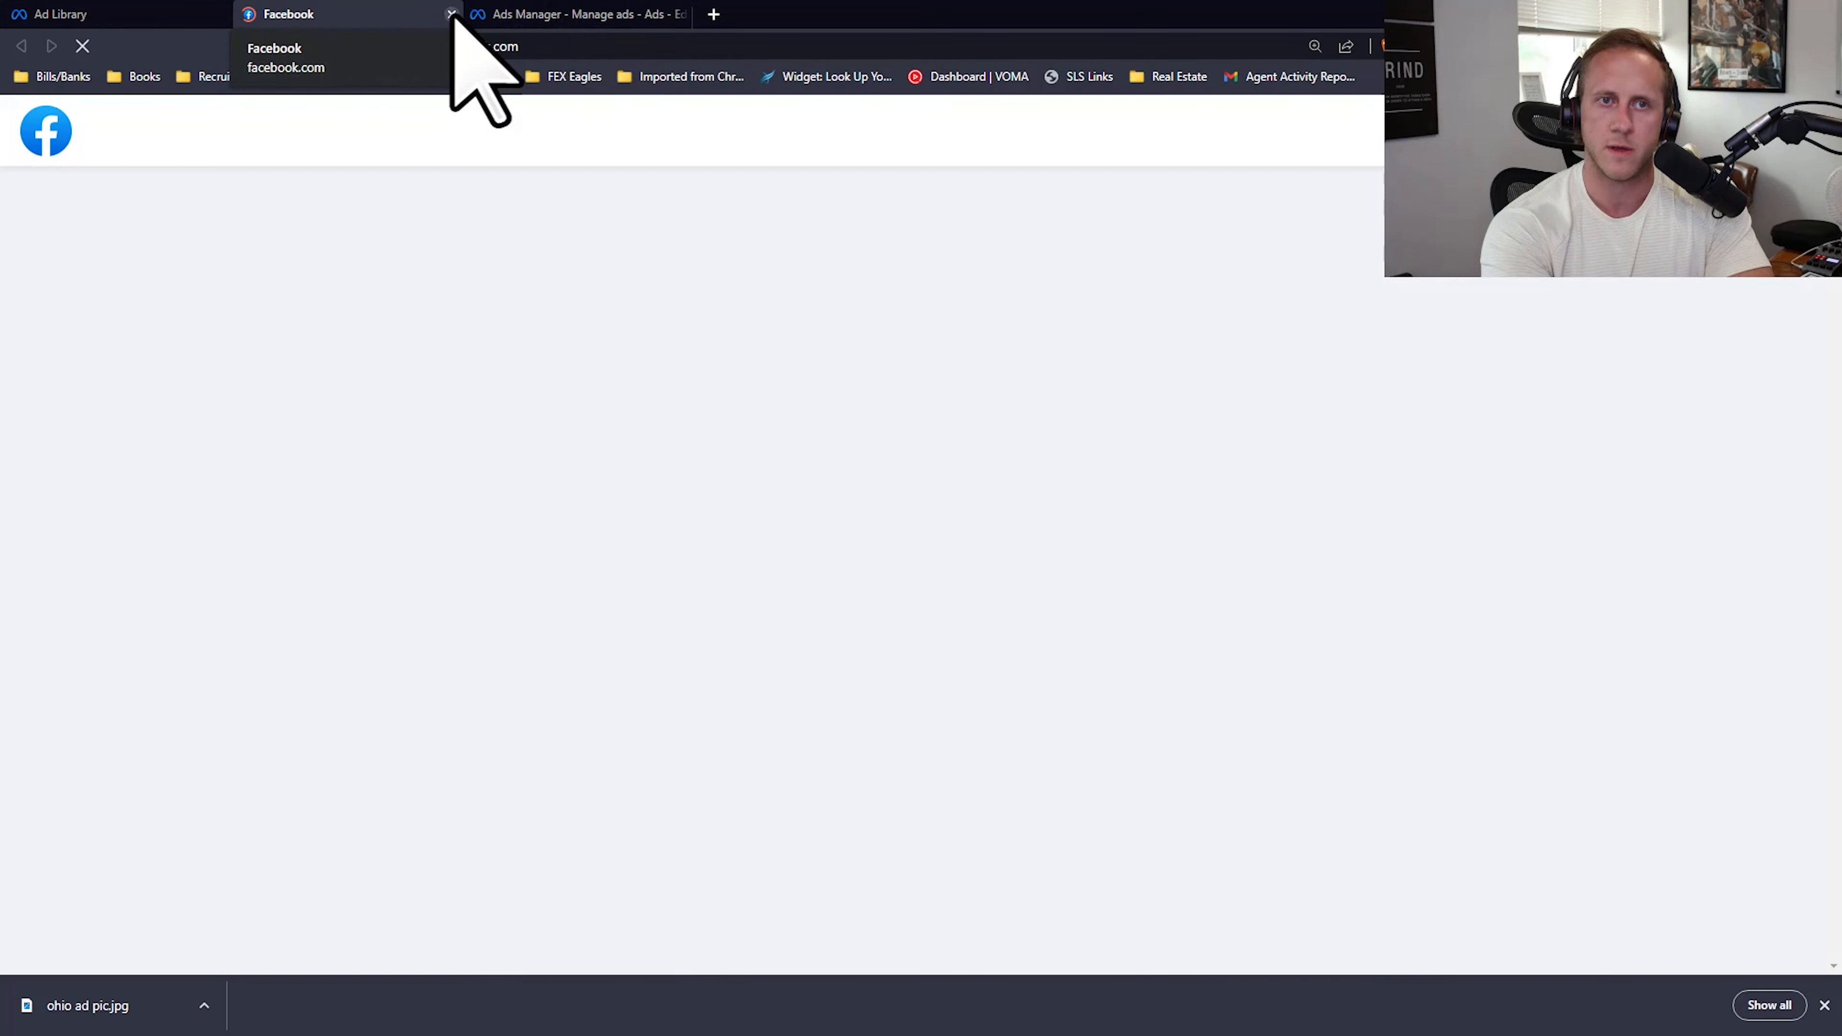
key("ctrl+w")
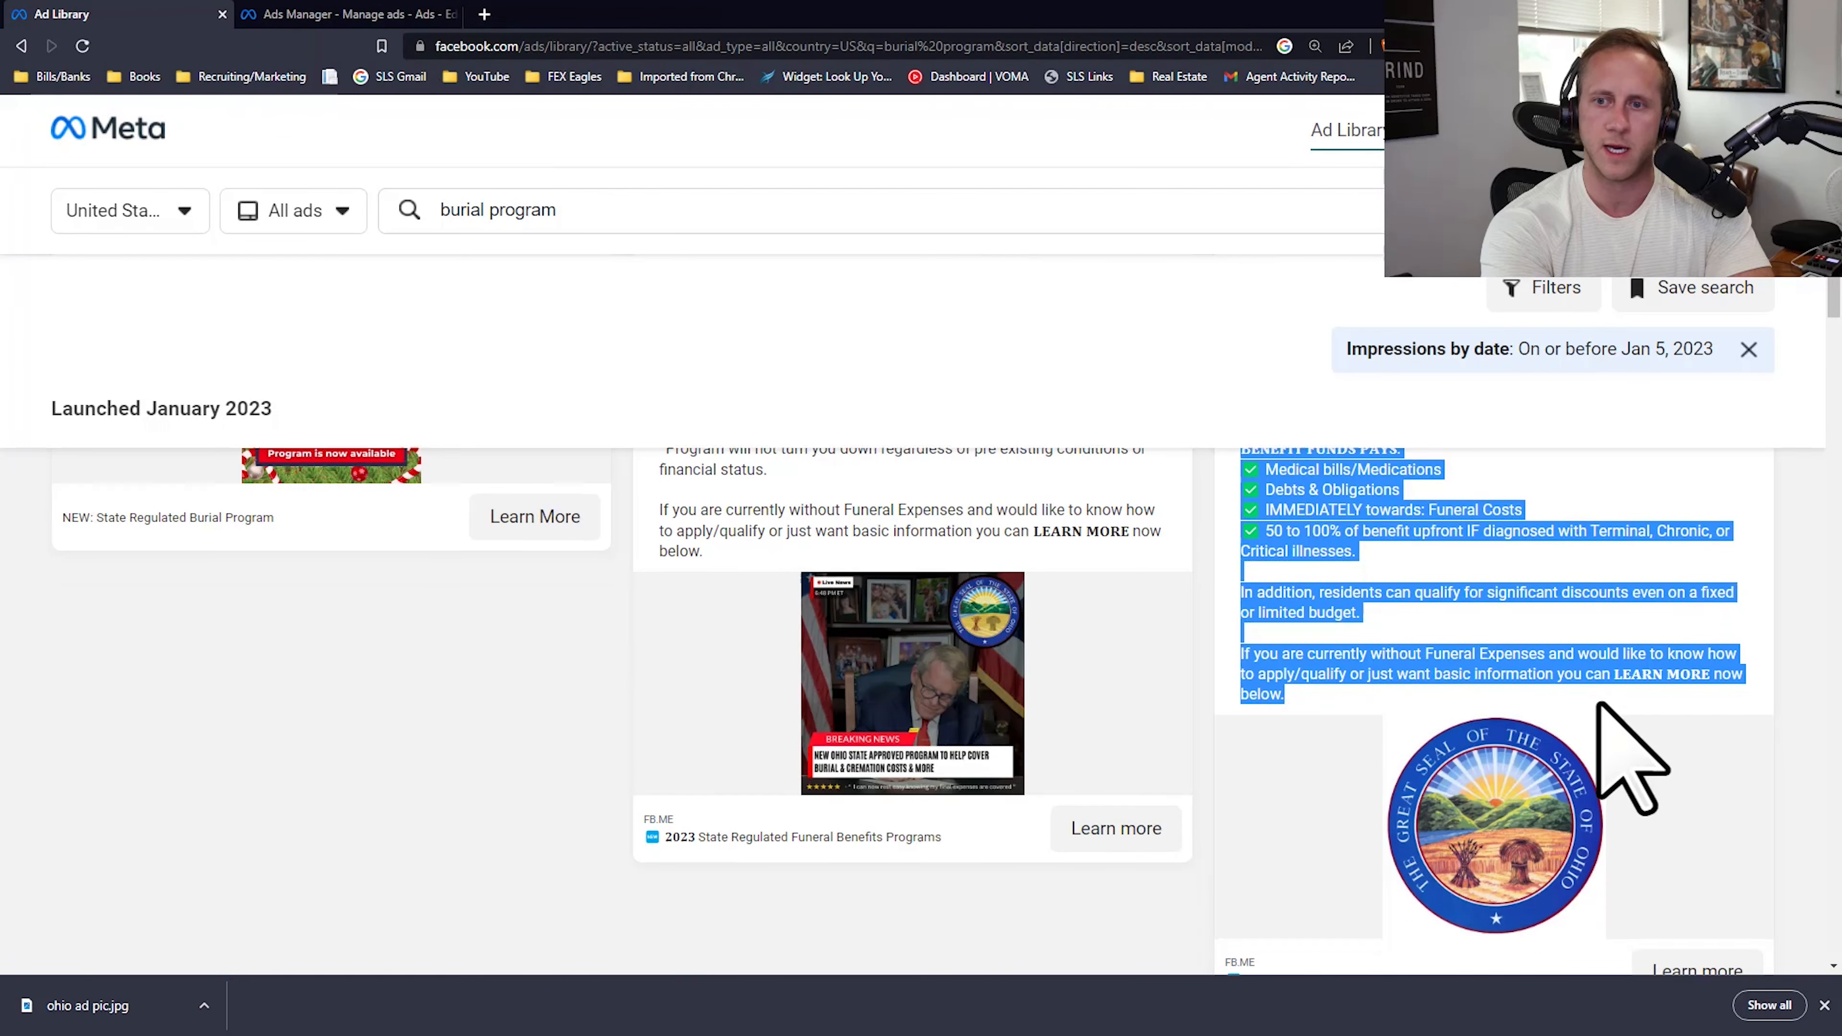
scroll(1488, 708, "down", 10)
scroll(1471, 638, "up", 3)
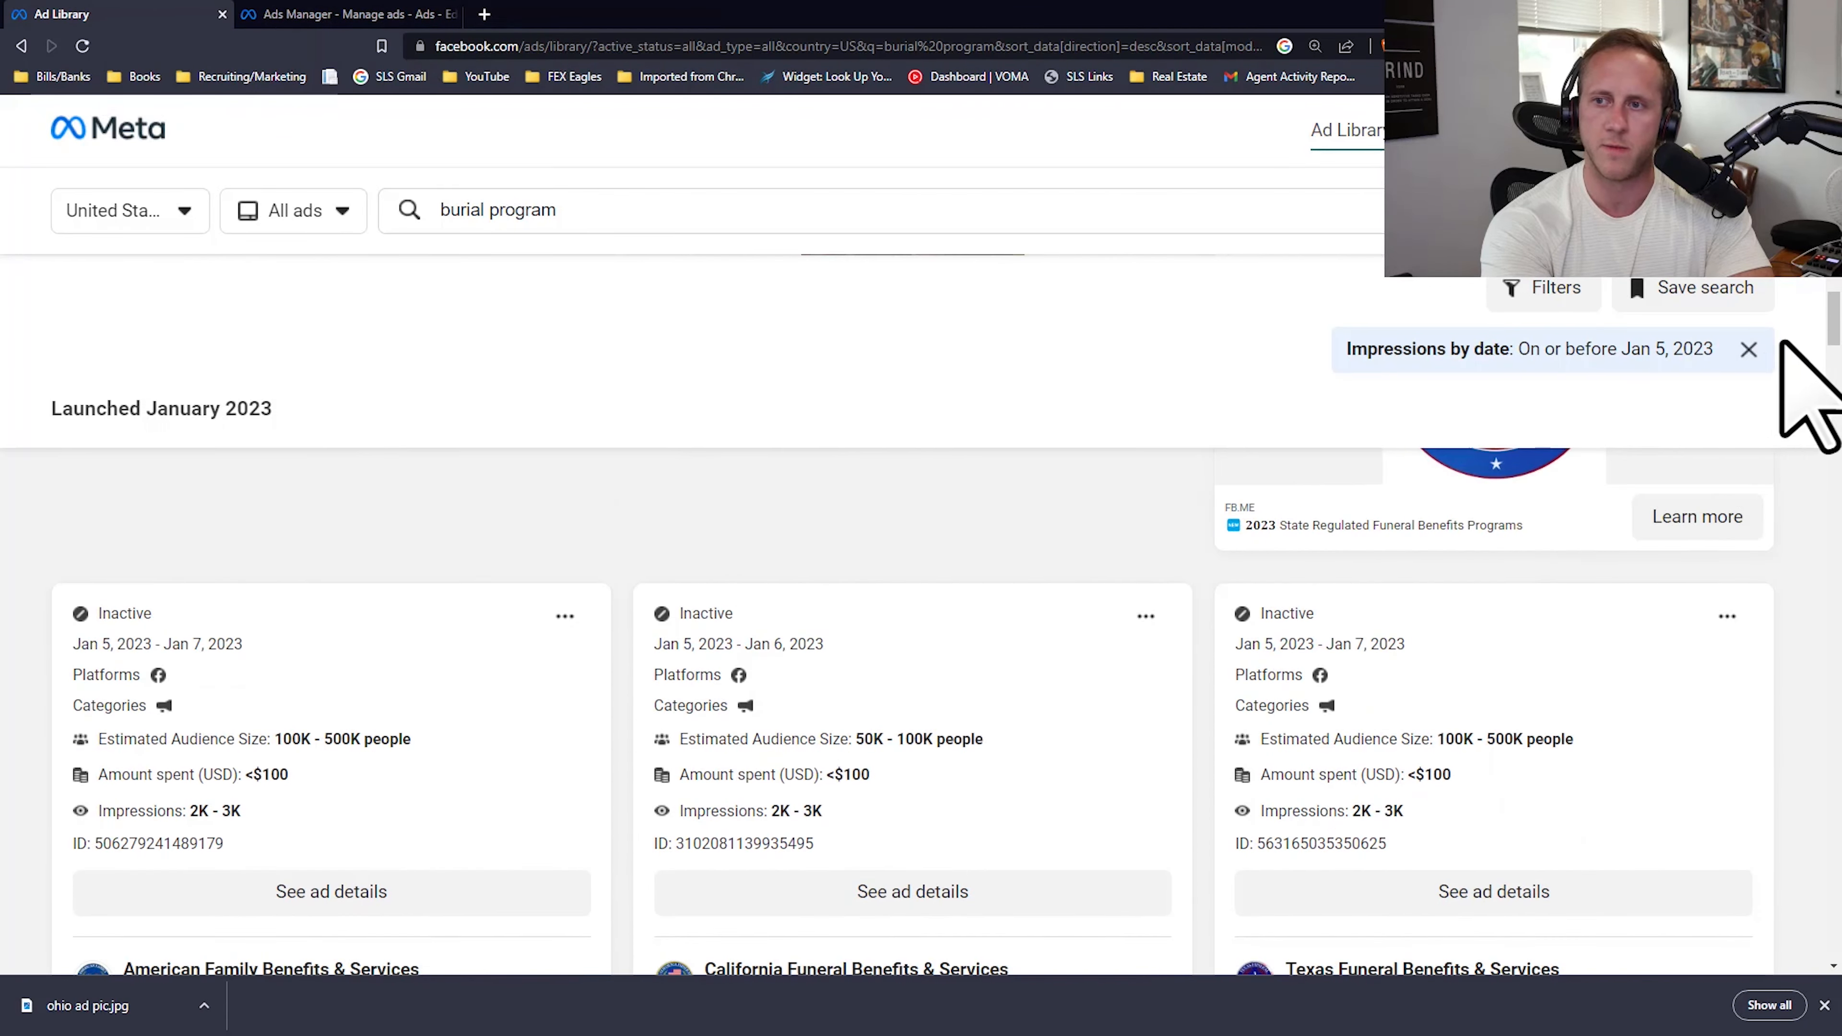
scroll(1677, 667, "up", 4)
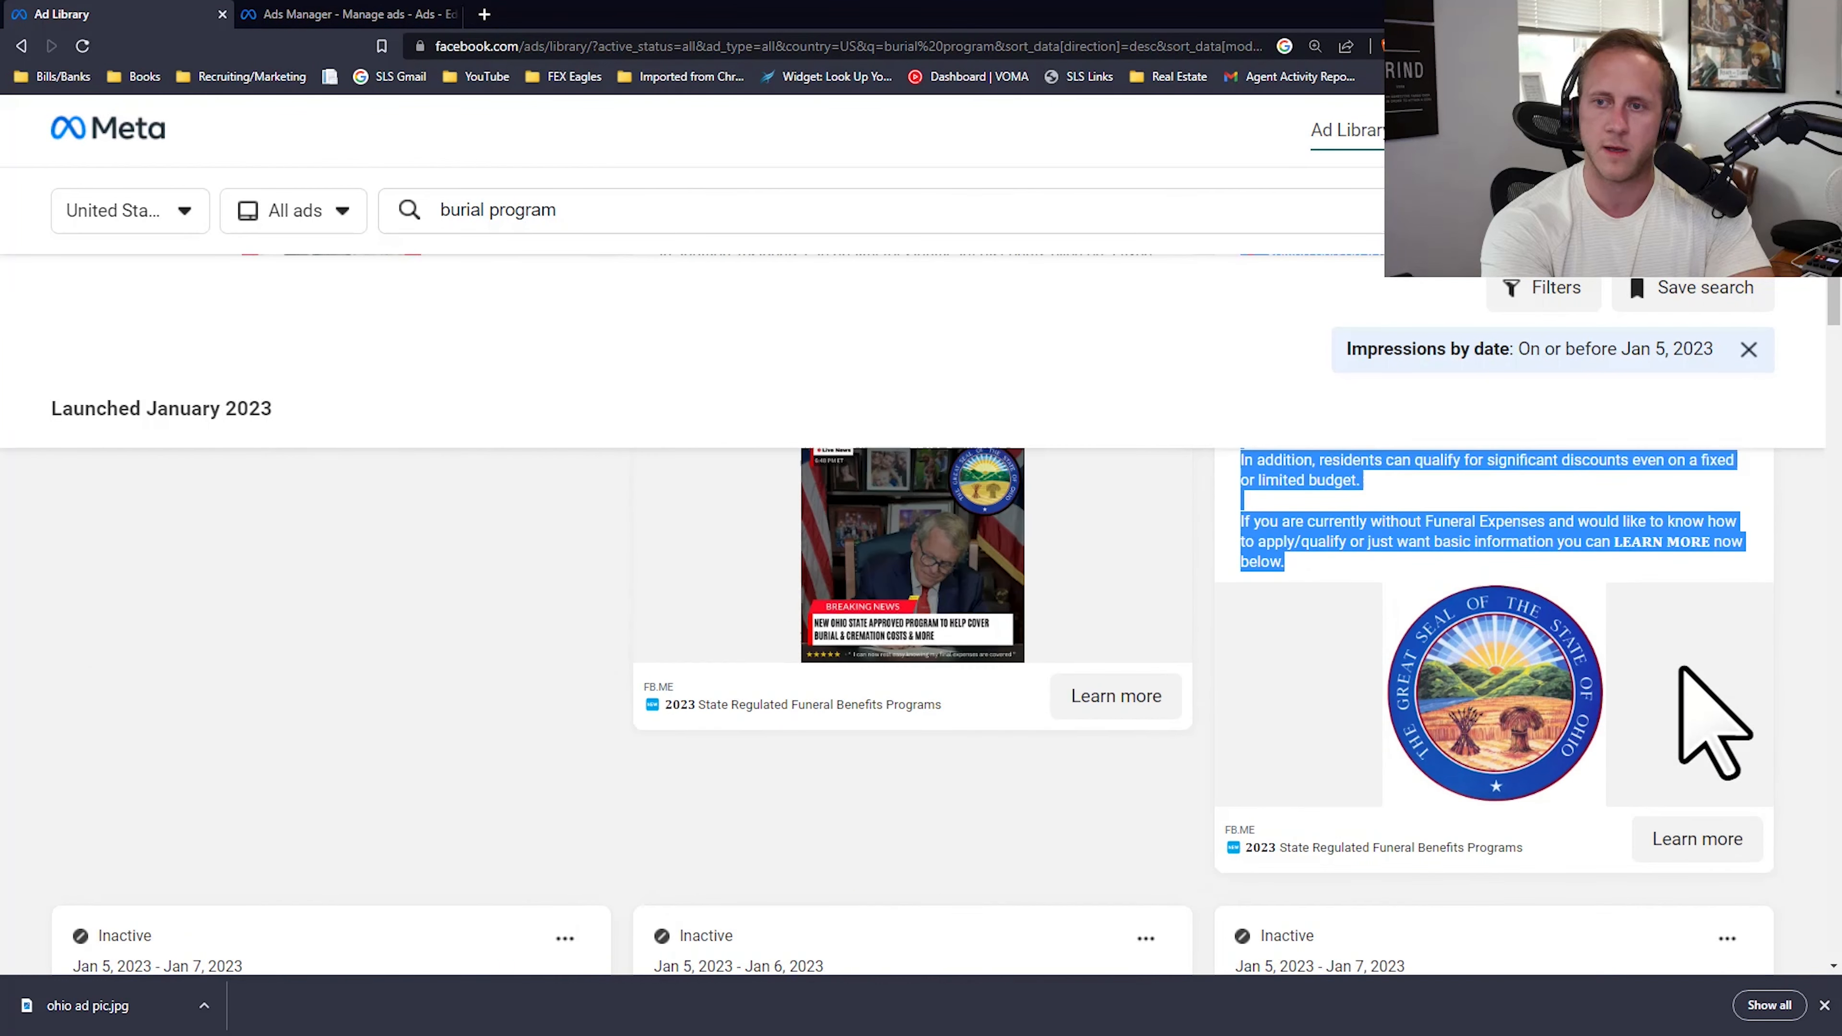
scroll(1498, 809, "down", 1)
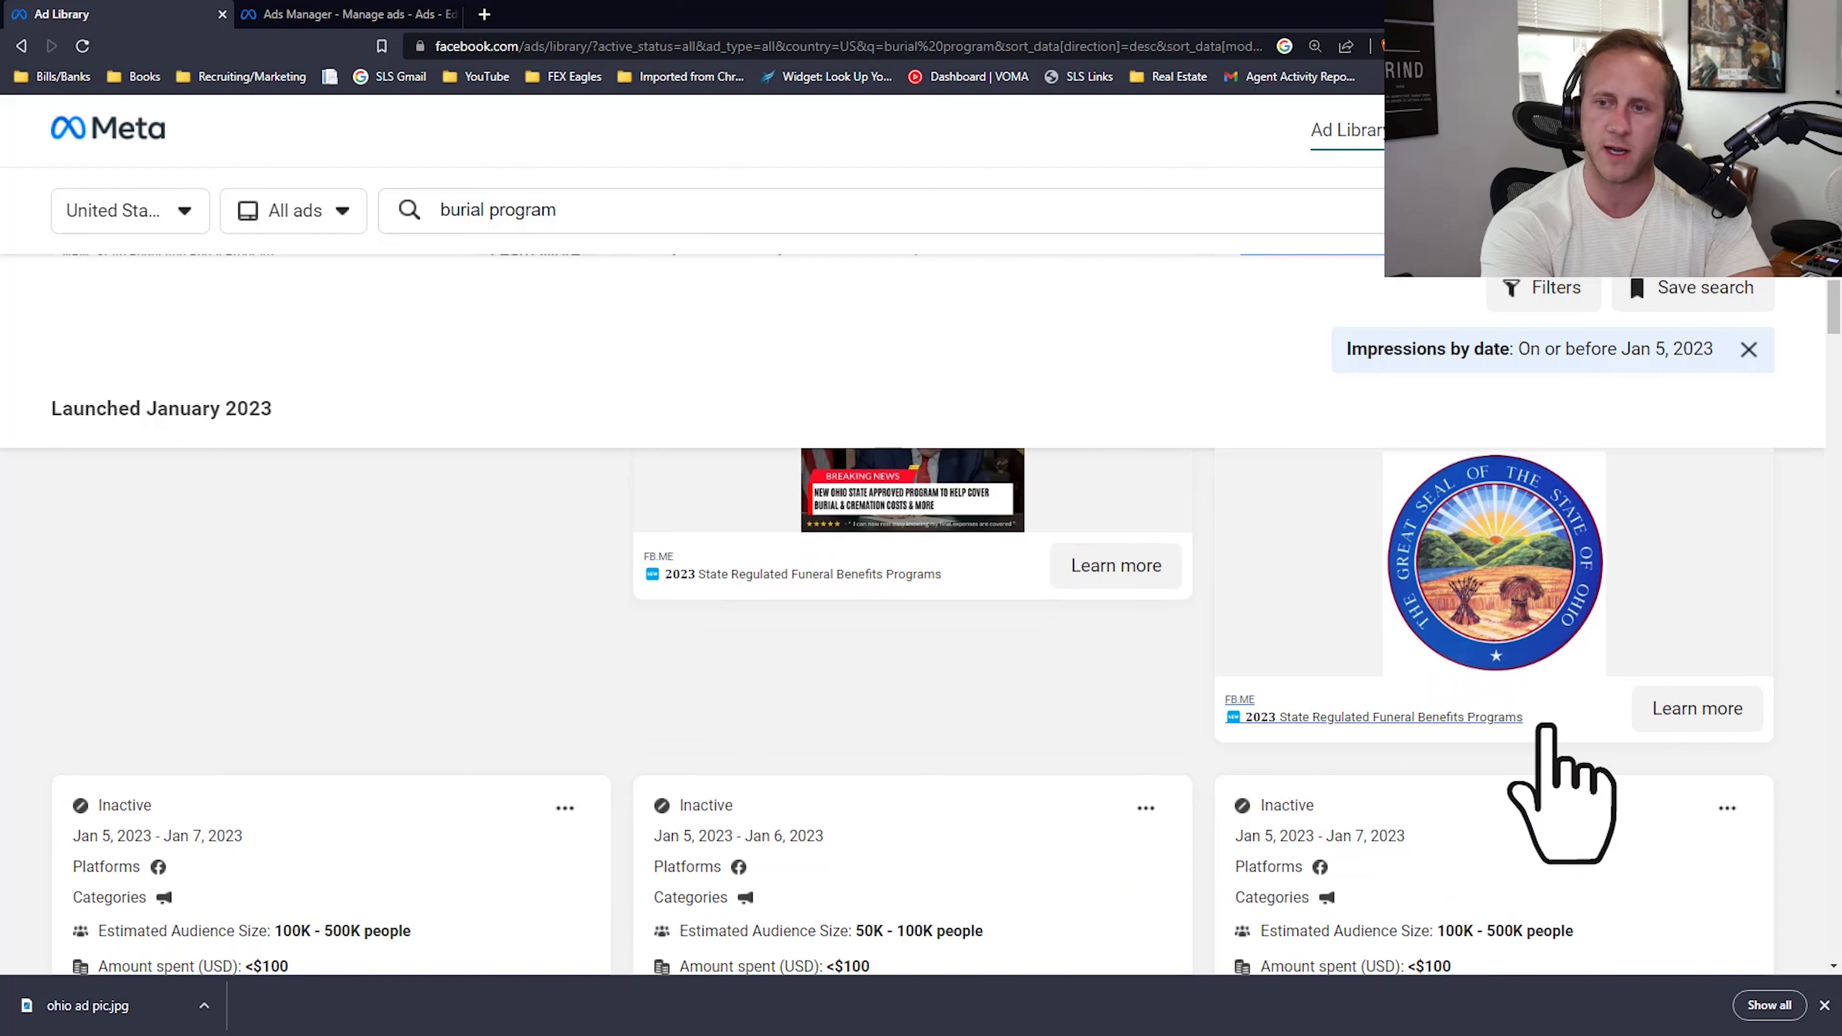
left_click(319, 15)
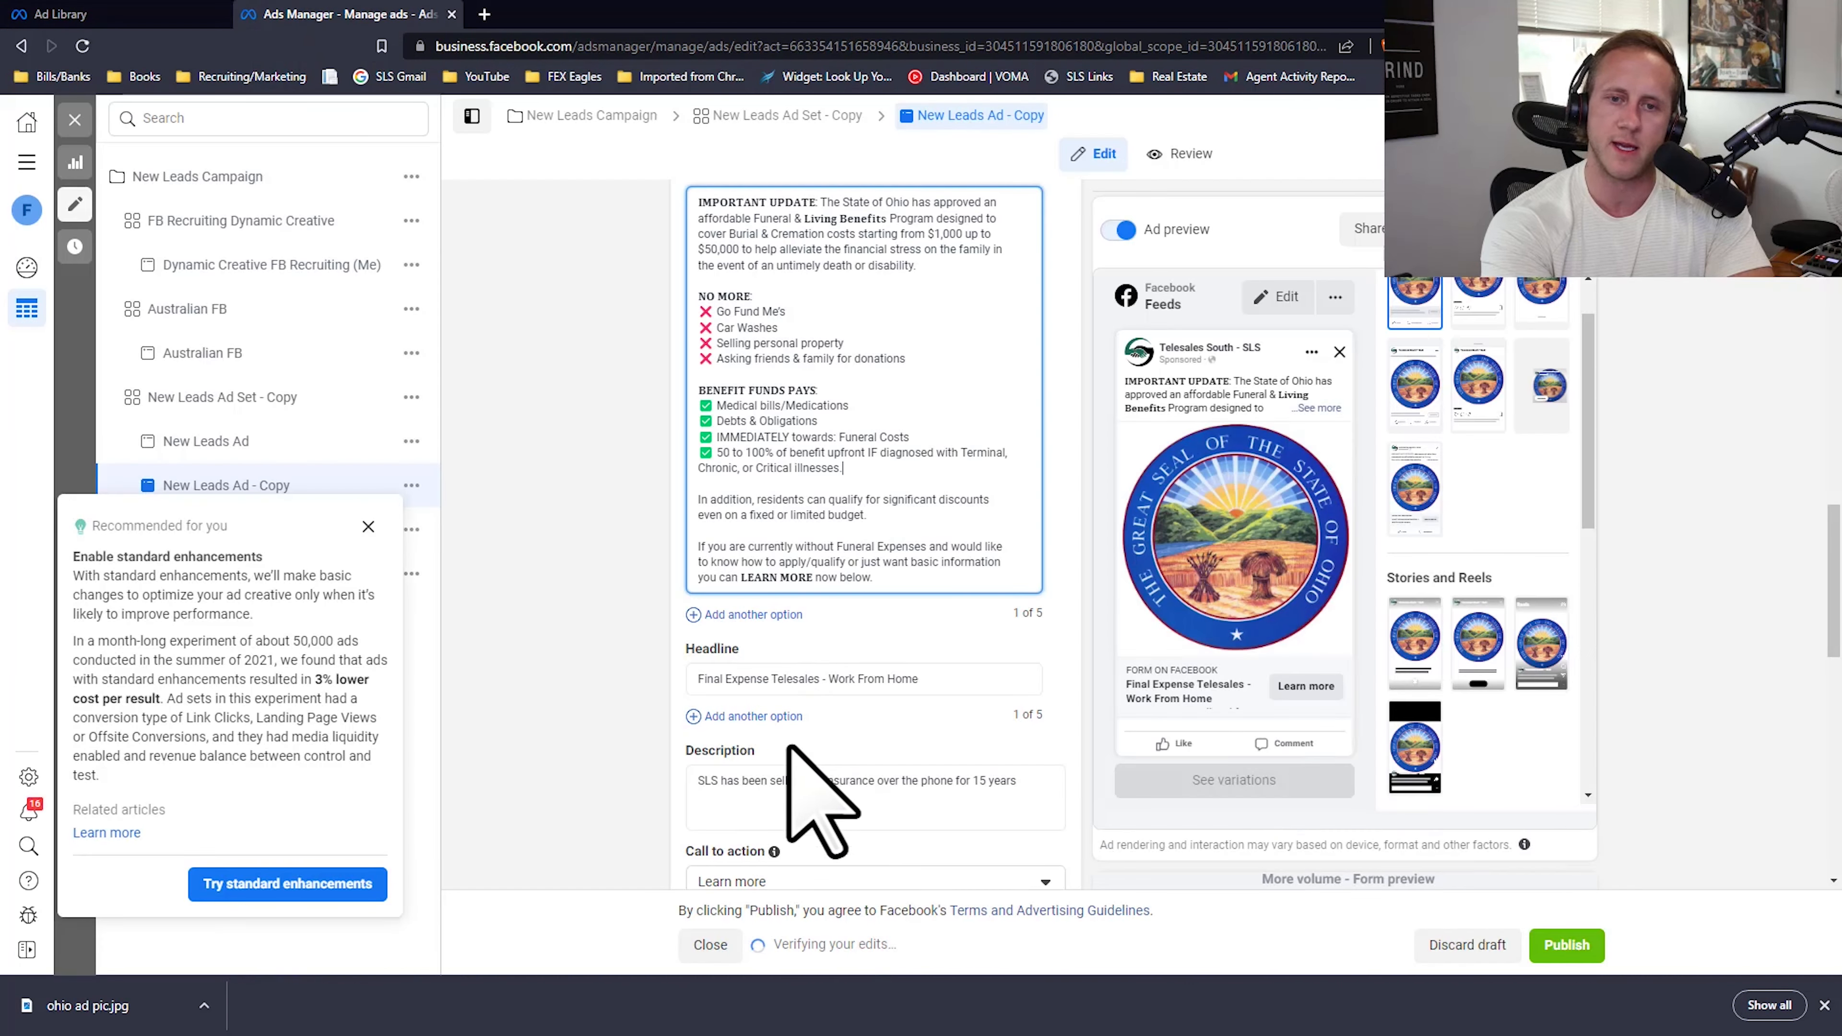
triple_click(753, 678)
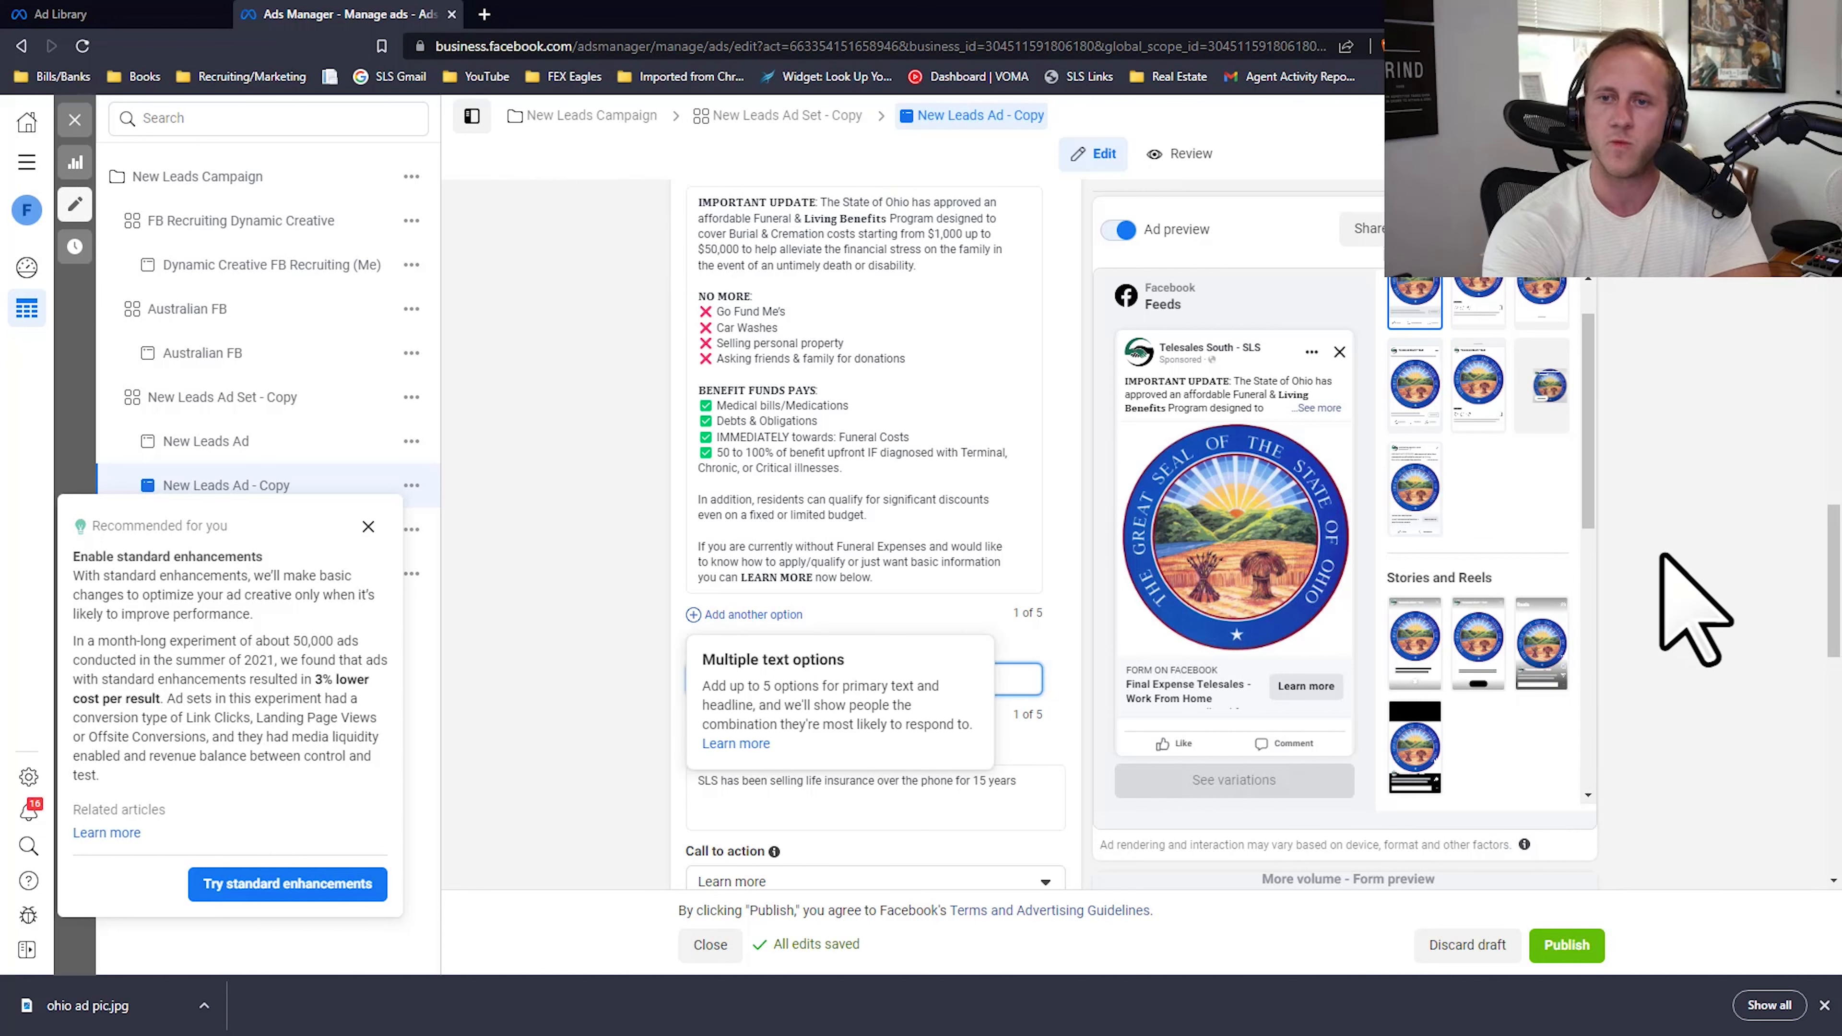
left_click(550, 677)
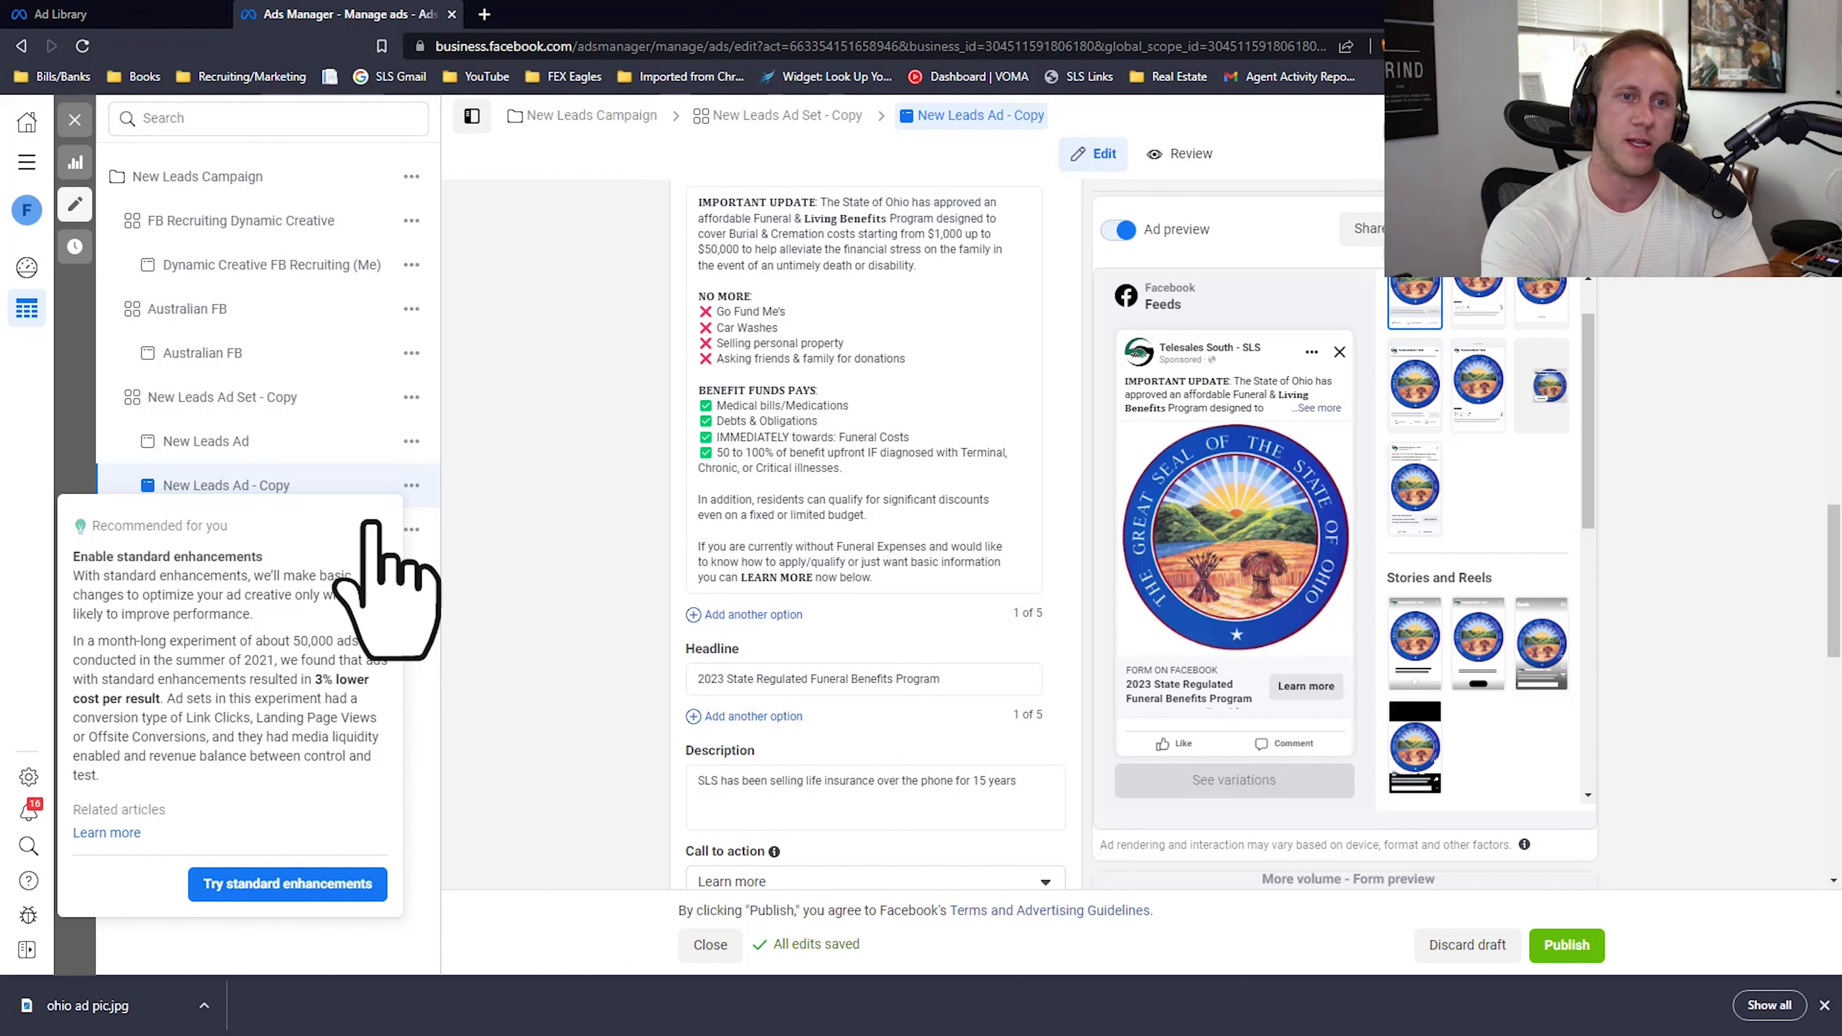
Step: Open New Leads Ad Set - Copy, separate the Ads Manager tab into its own window, and examine other states' burial program ads in the Ad Library
left_click(209, 396)
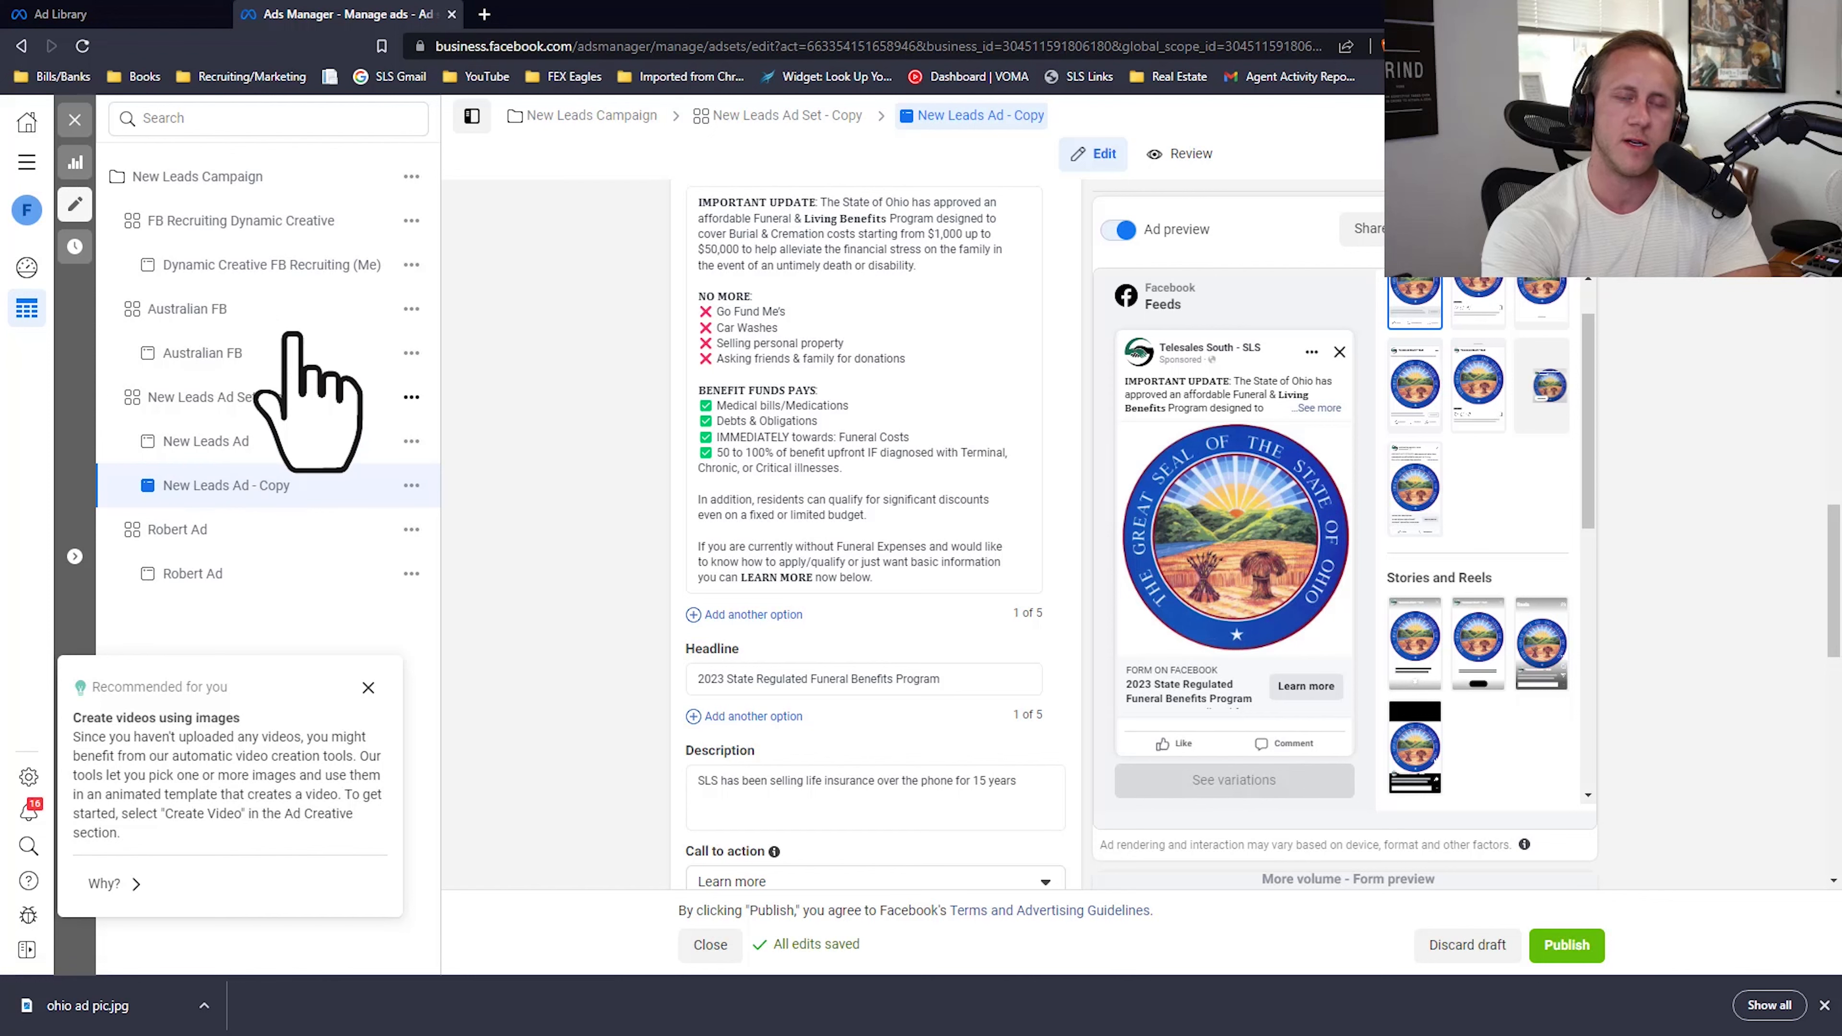
left_click_drag(365, 11, 0, 440)
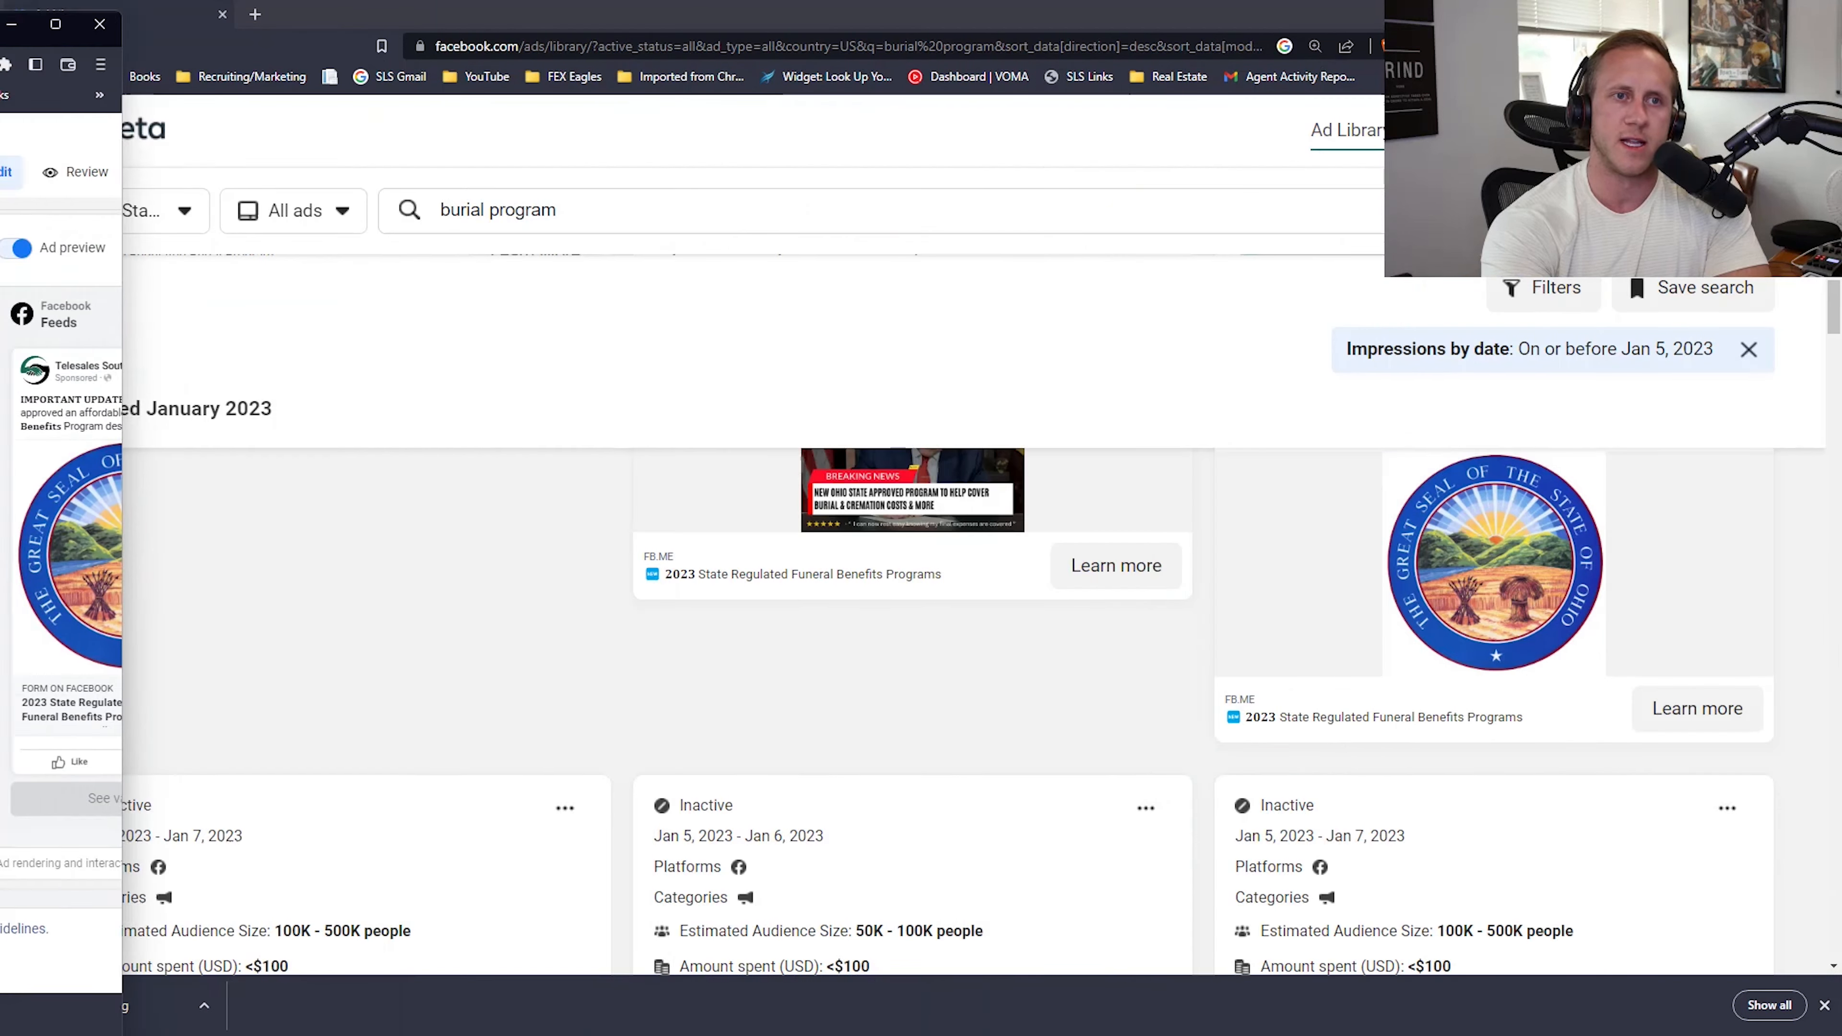
scroll(1318, 673, "down", 4)
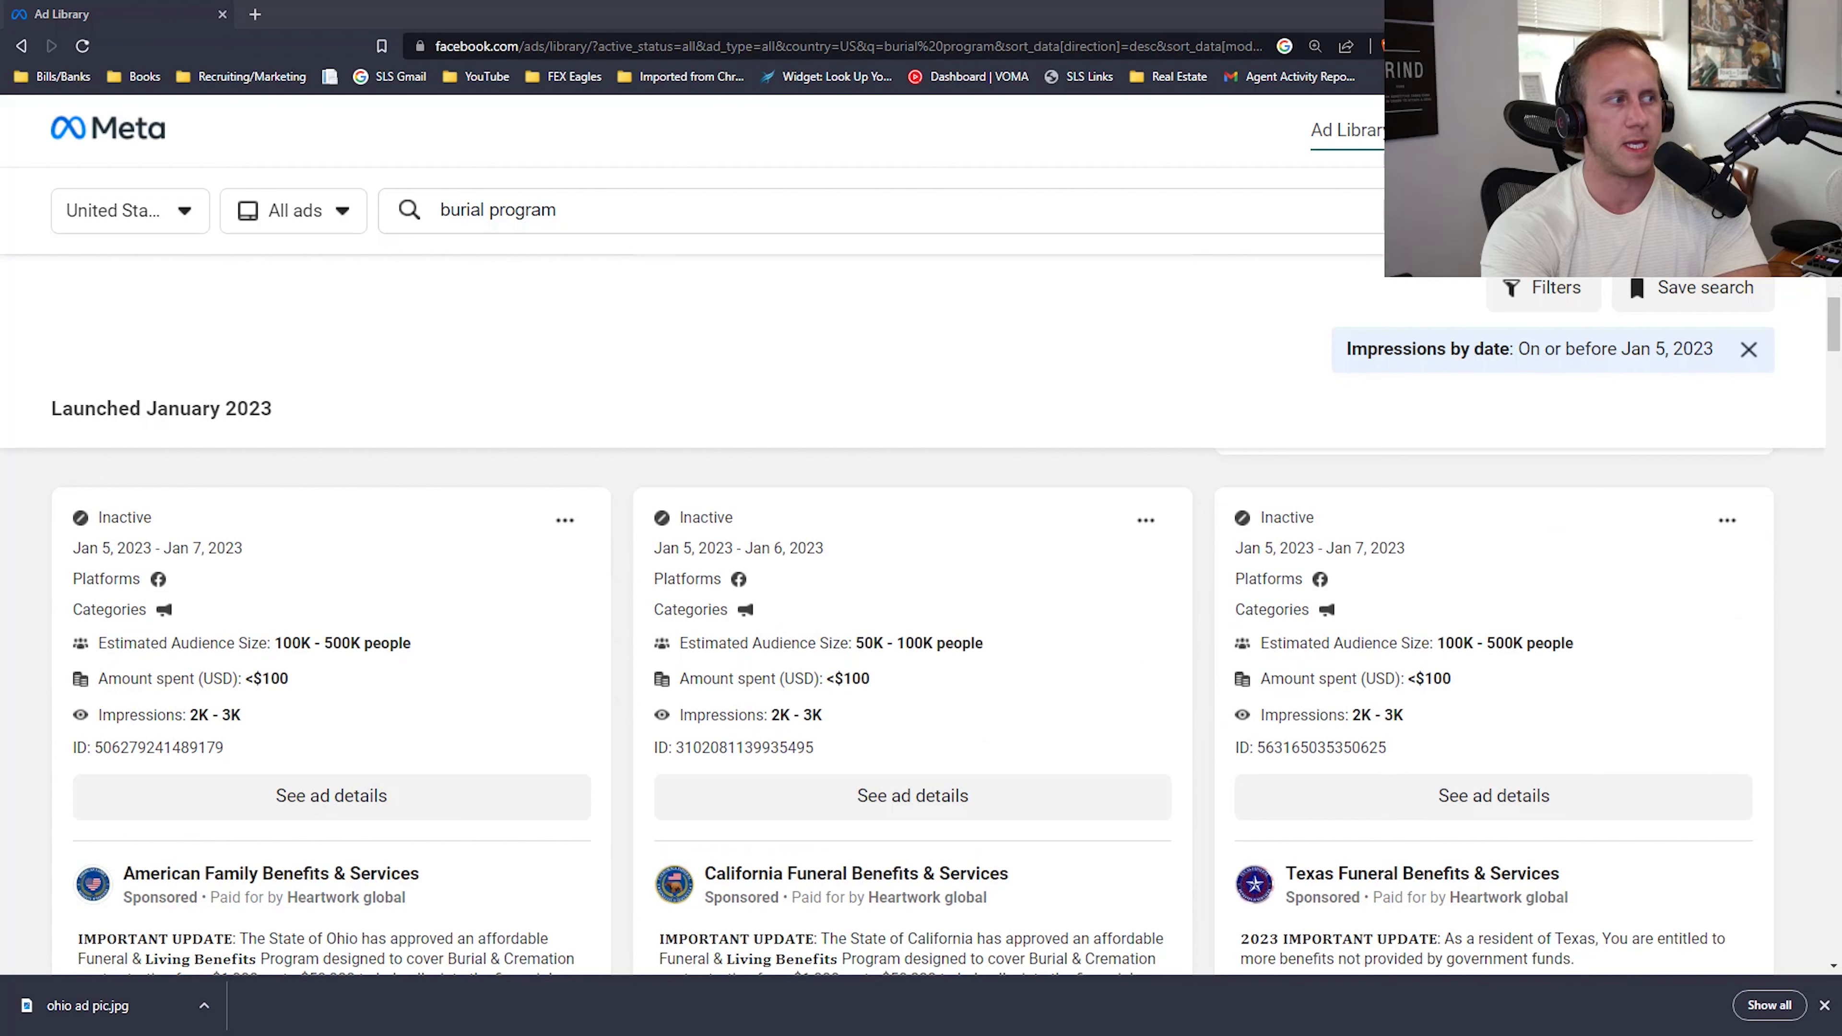
scroll(892, 511, "down", 8)
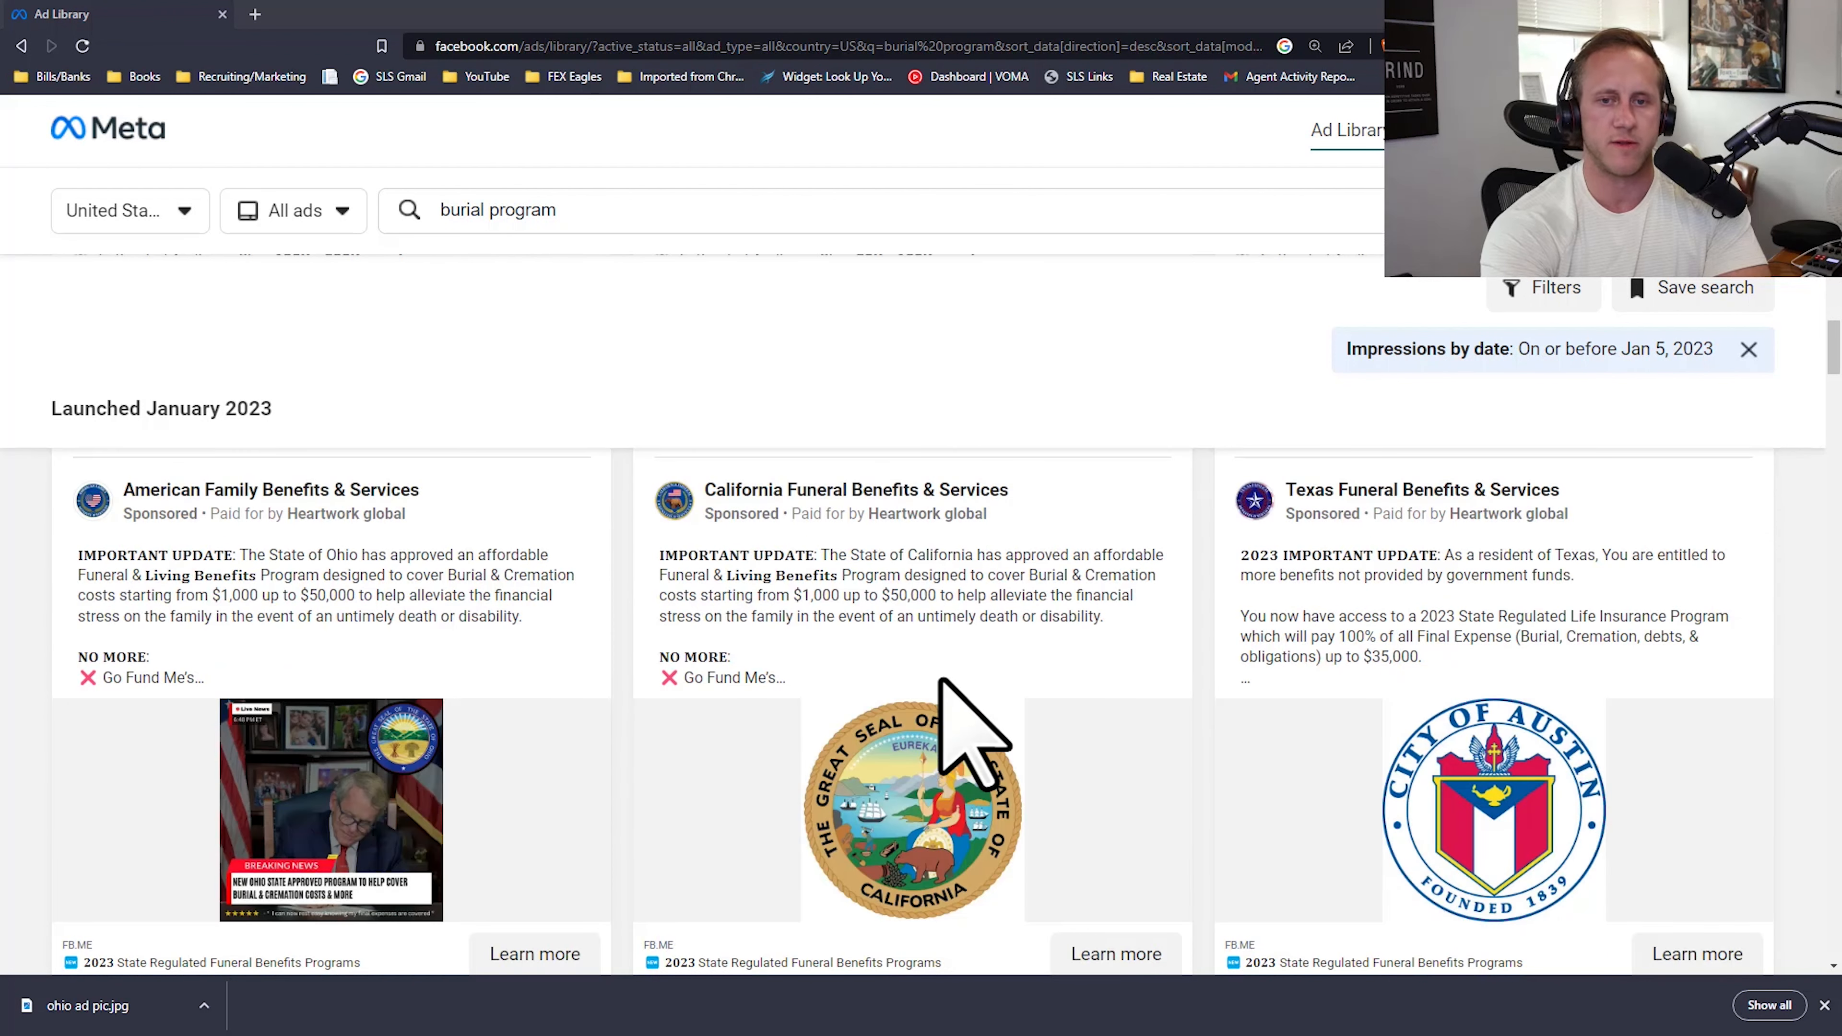
scroll(942, 638, "up", 1)
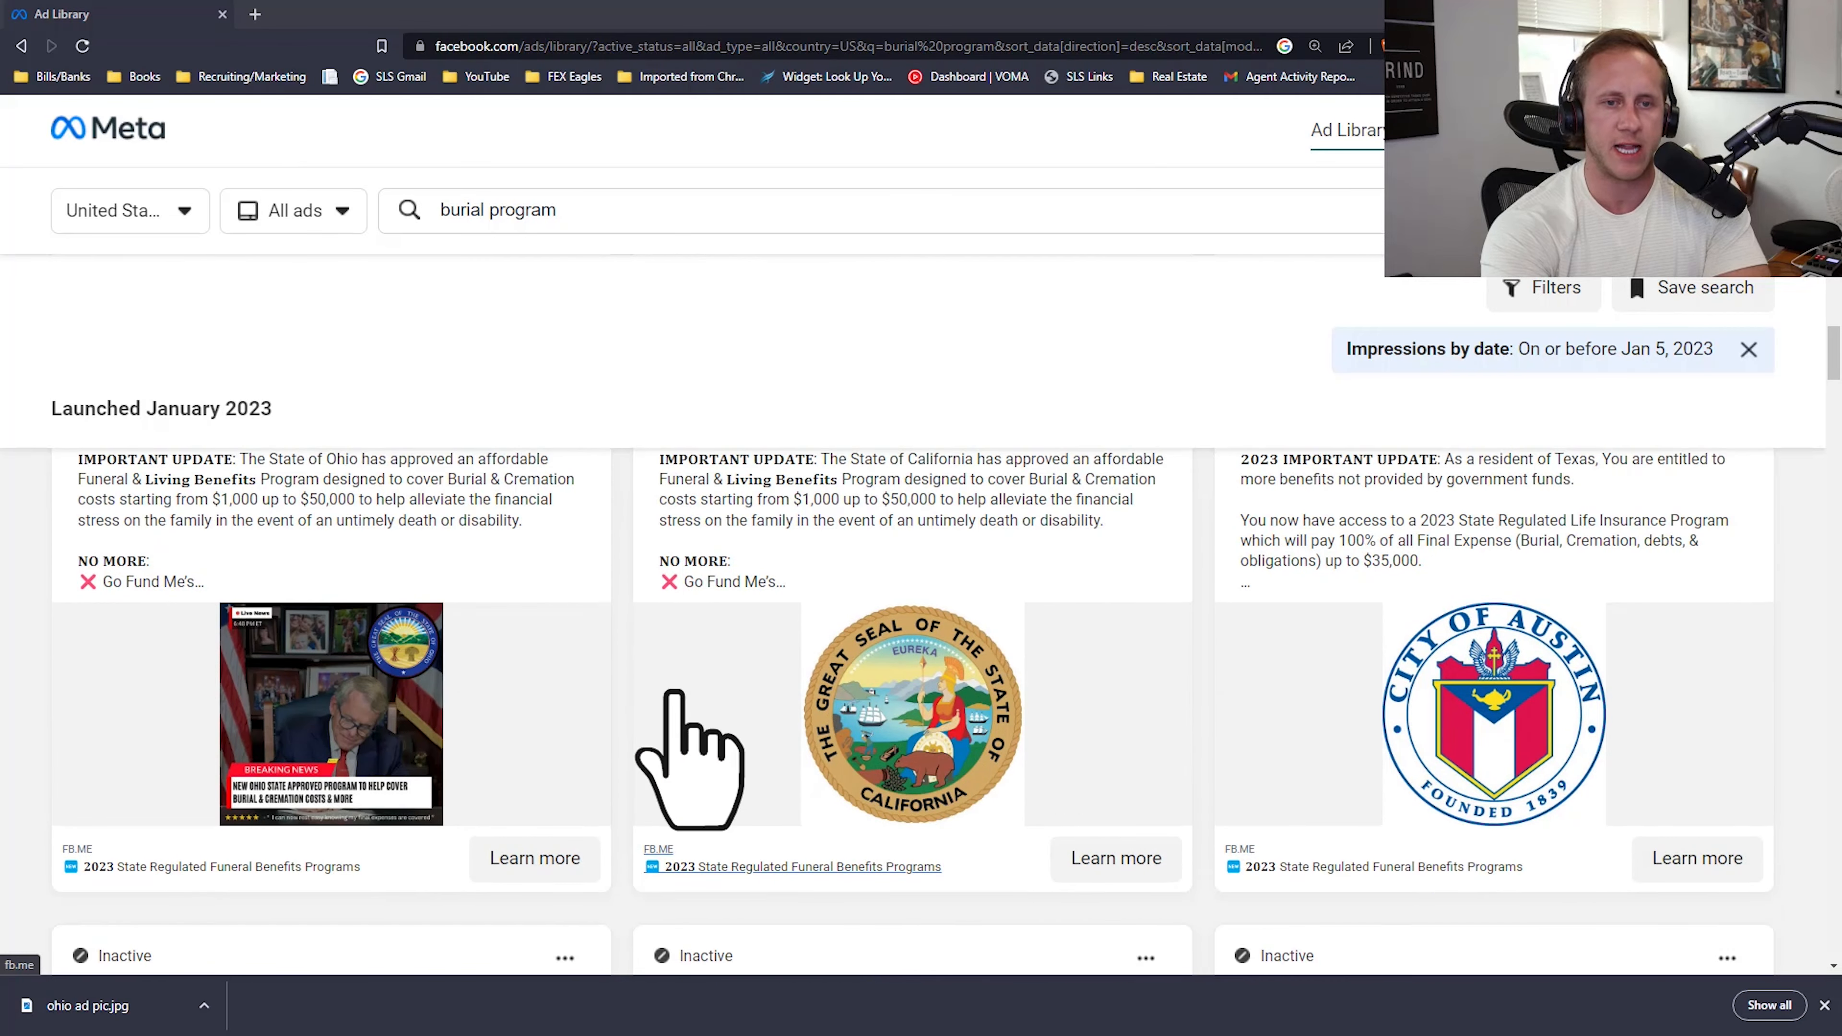
scroll(334, 653, "down", 9)
scroll(718, 617, "down", 6)
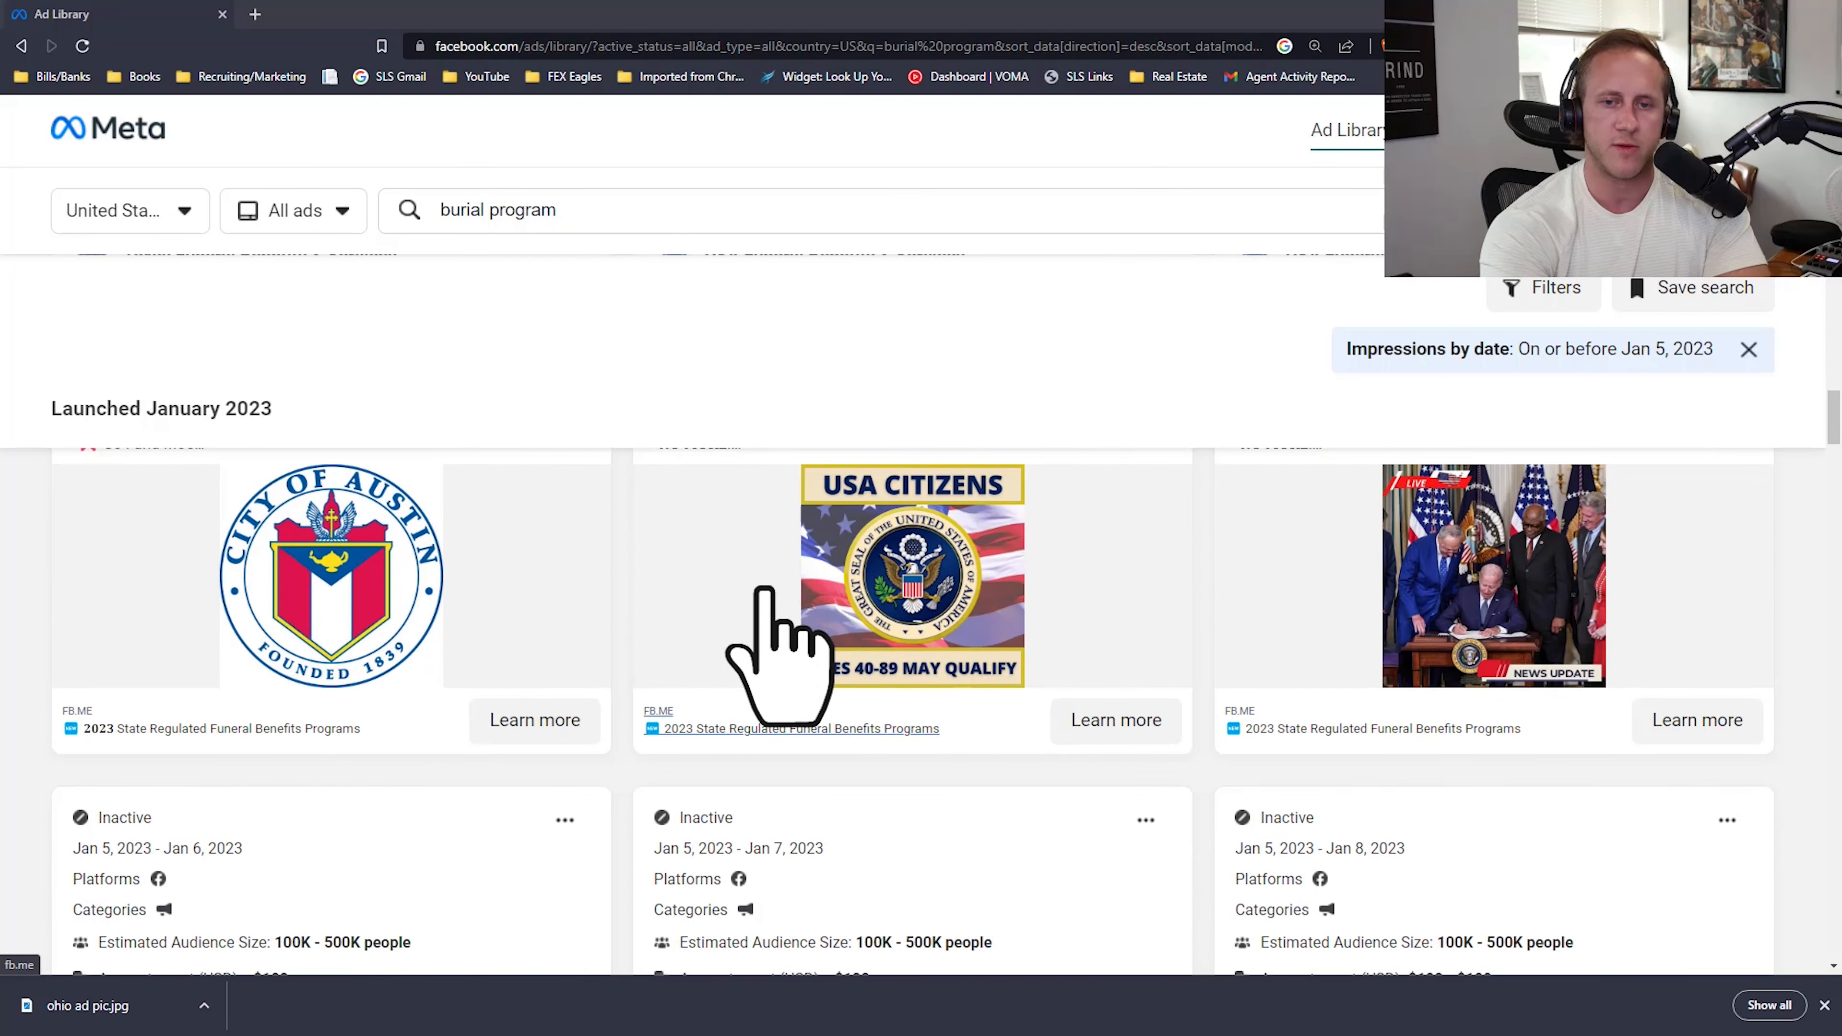
scroll(986, 657, "up", 5)
scroll(1377, 726, "down", 1)
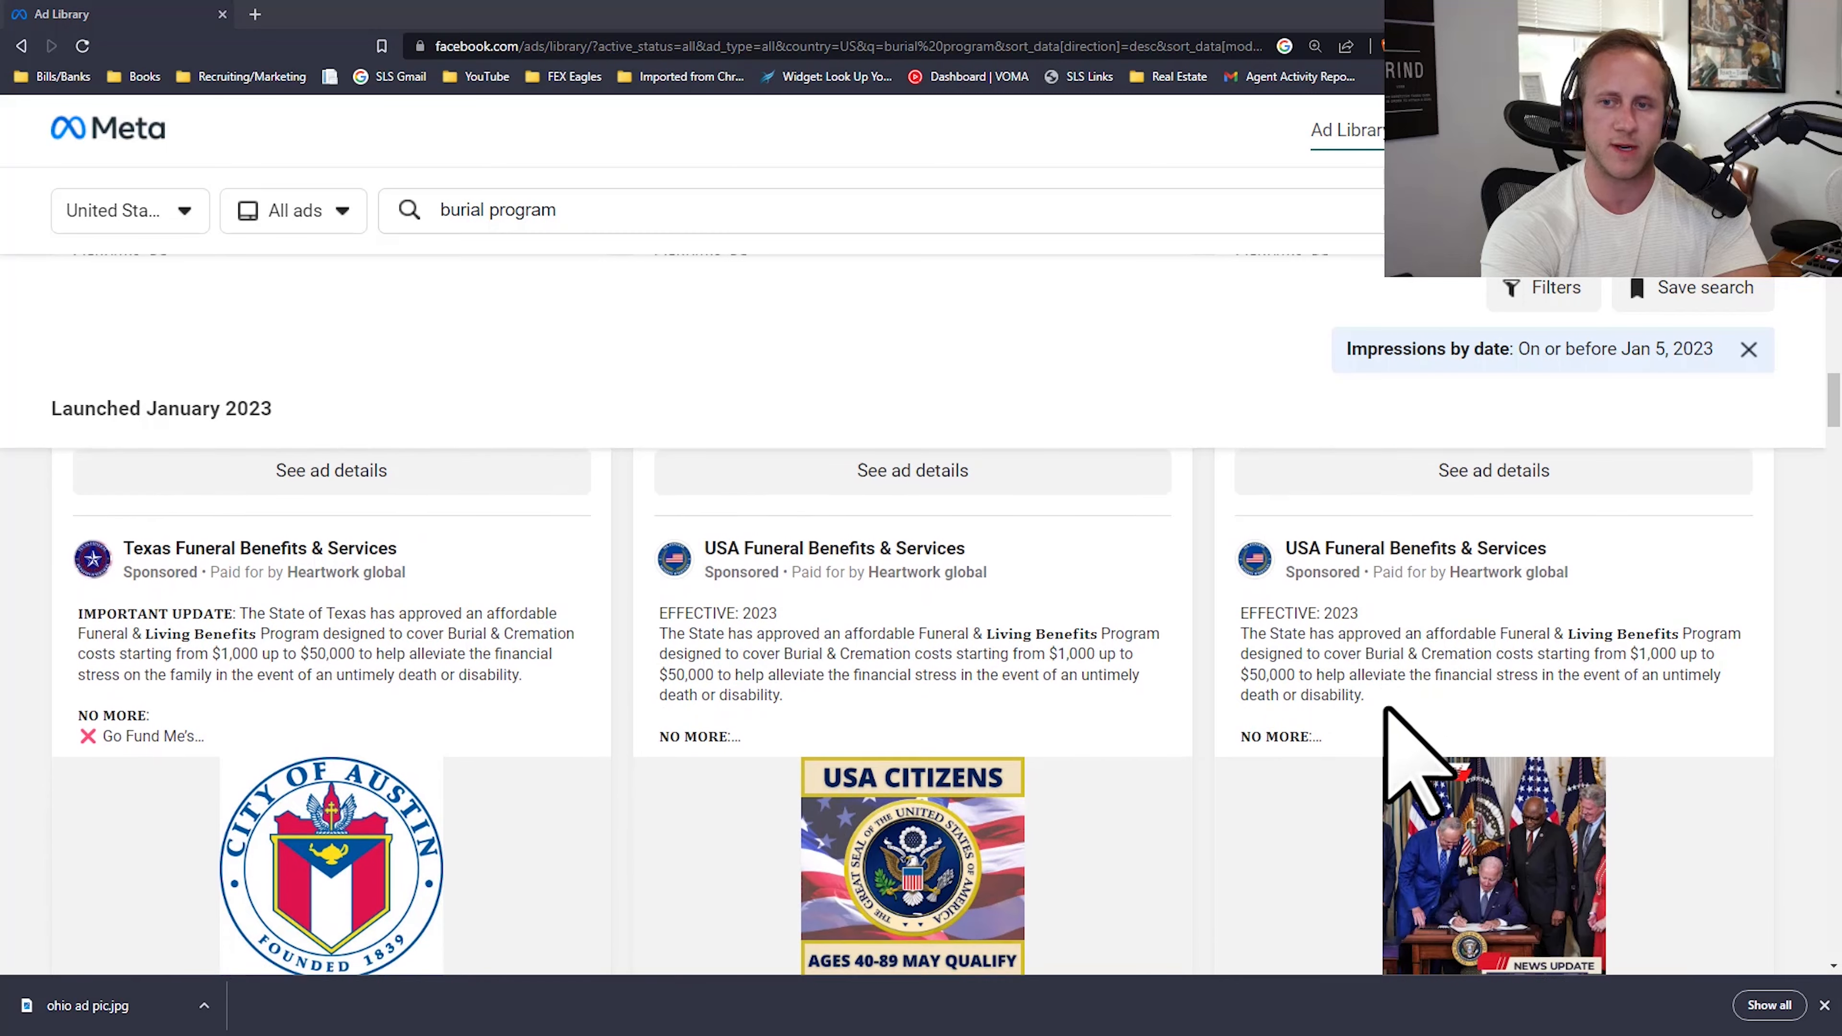
scroll(732, 610, "down", 3)
scroll(732, 610, "down", 8)
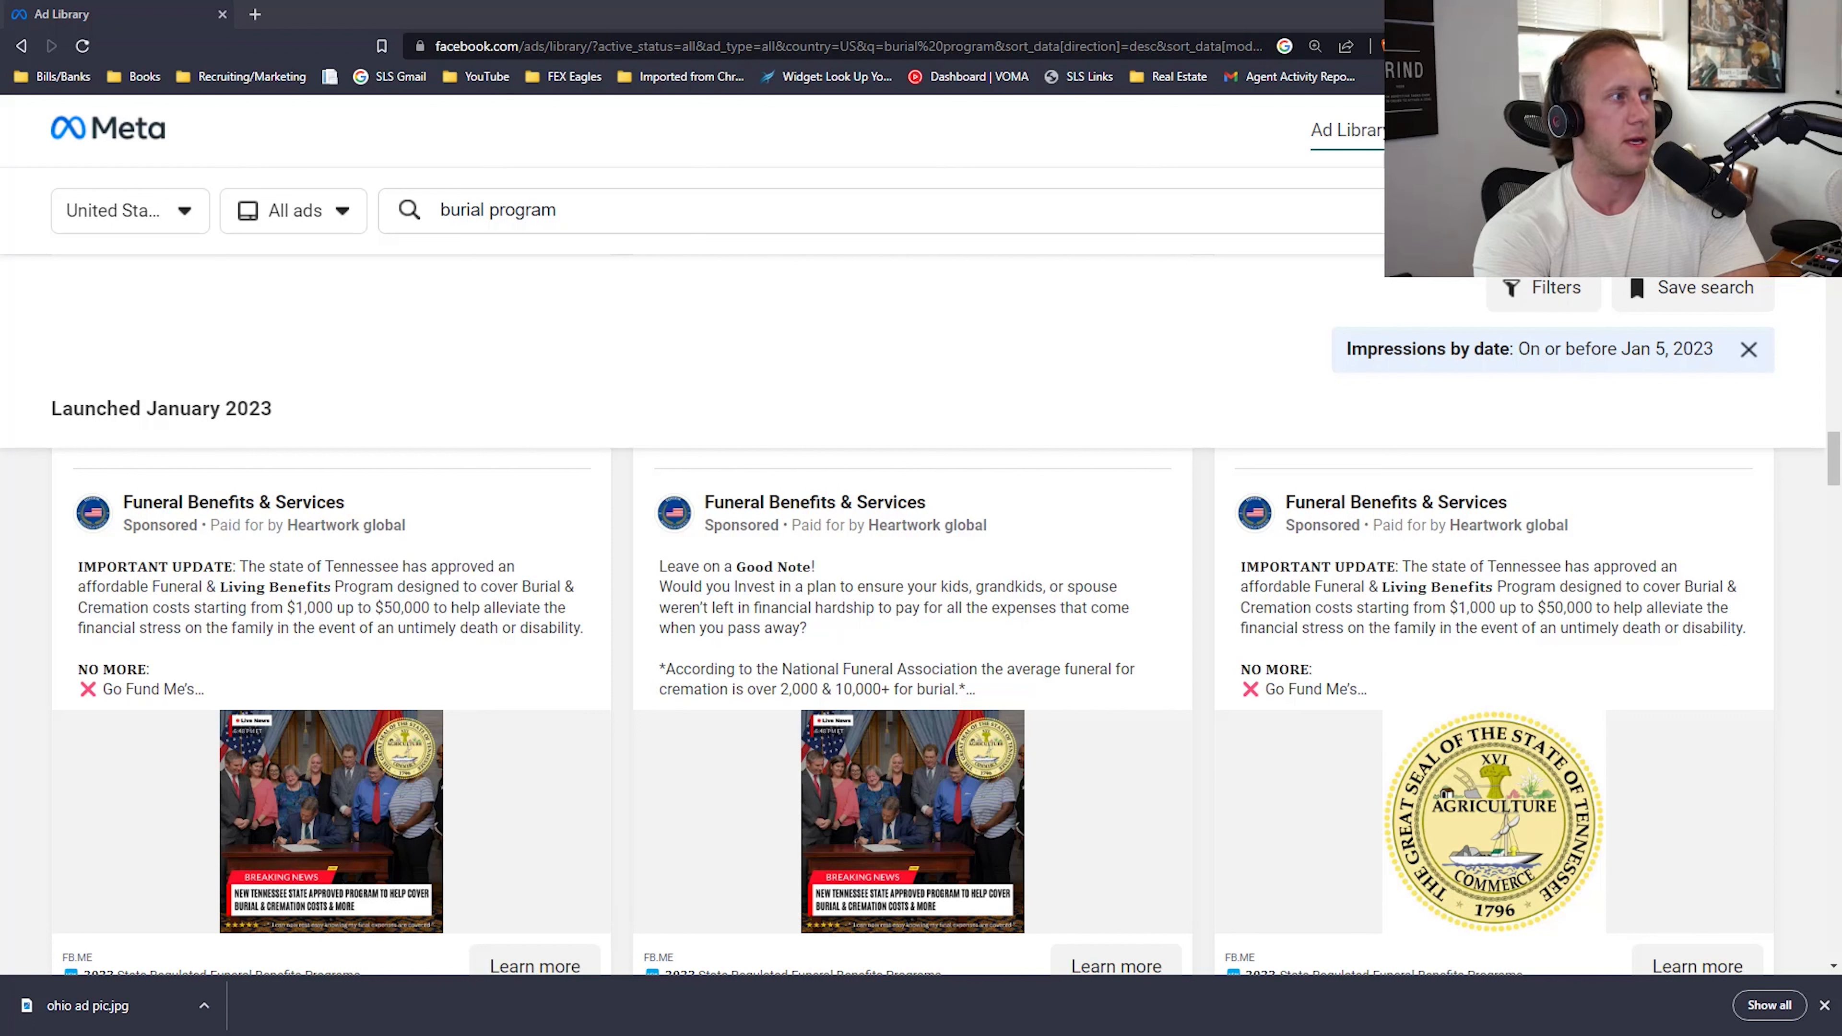
Step: Reattach the Ads Manager tab to the Ad Library window and review the schedule and audience settings of New Leads Ad Set - Copy
left_click_drag(0, 652, 493, 9)
left_click(58, 8)
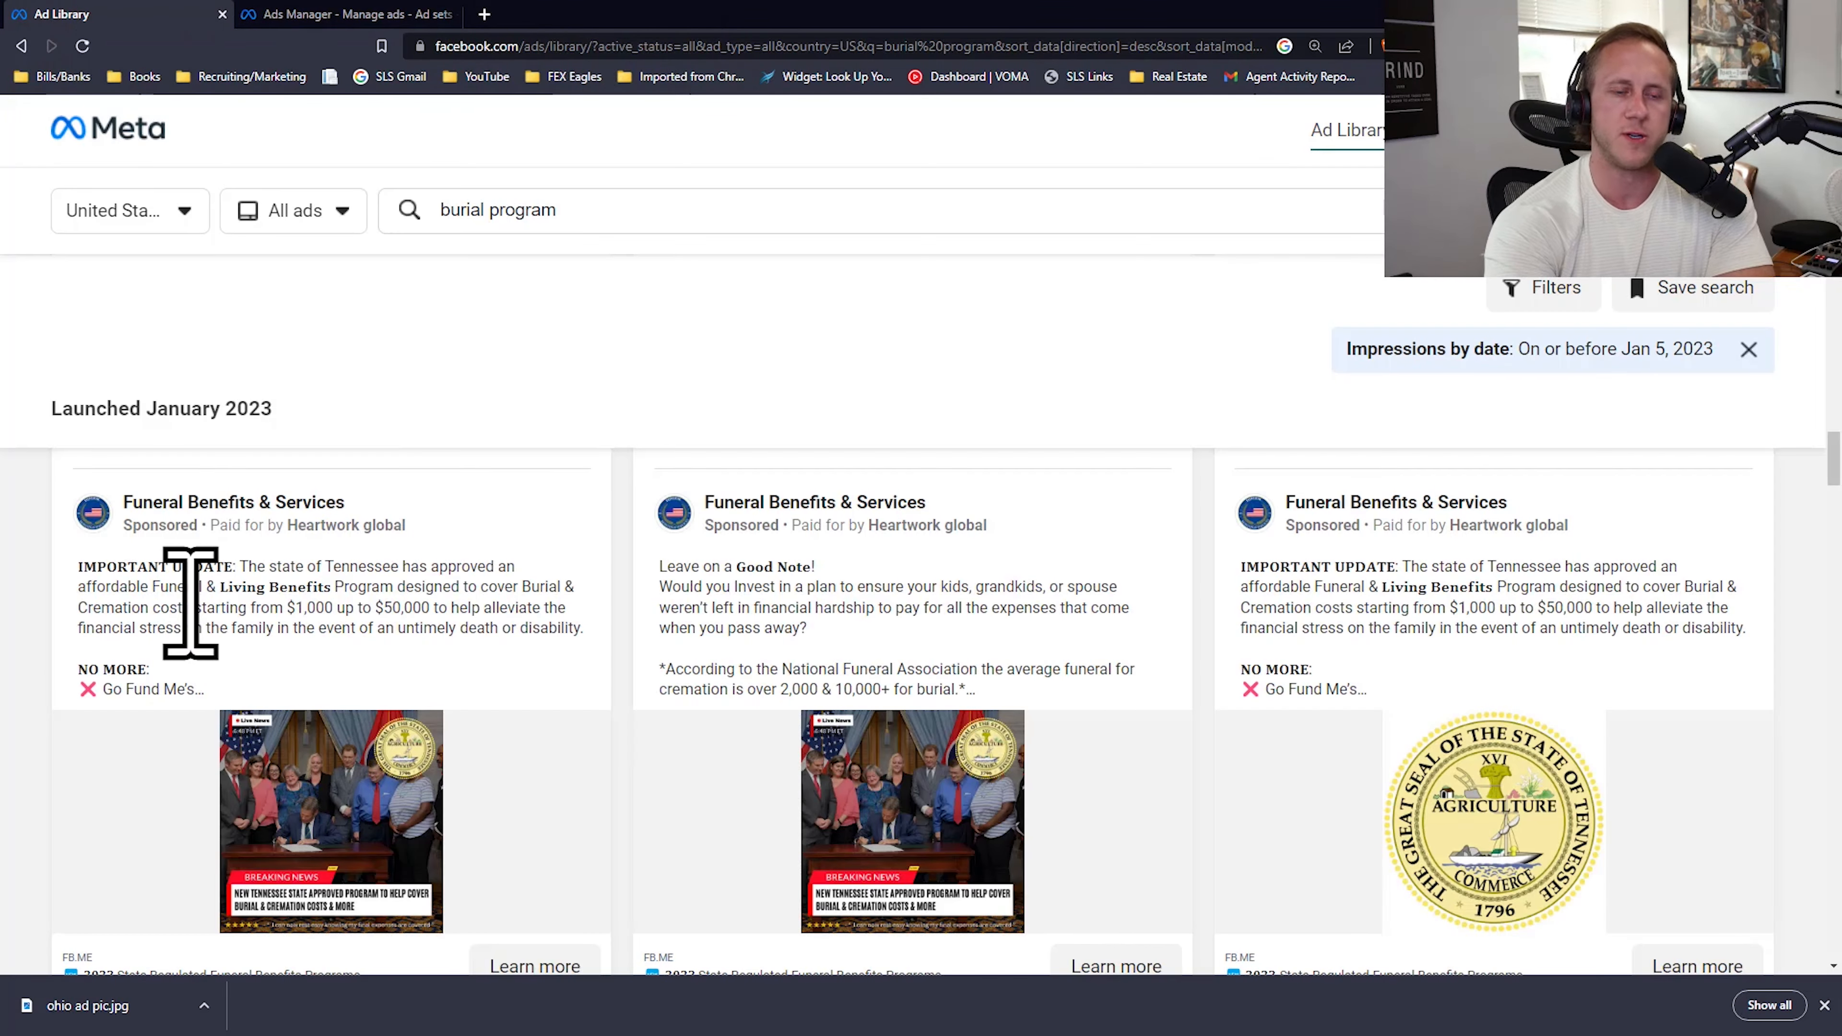
scroll(1182, 501, "down", 1)
left_click(349, 14)
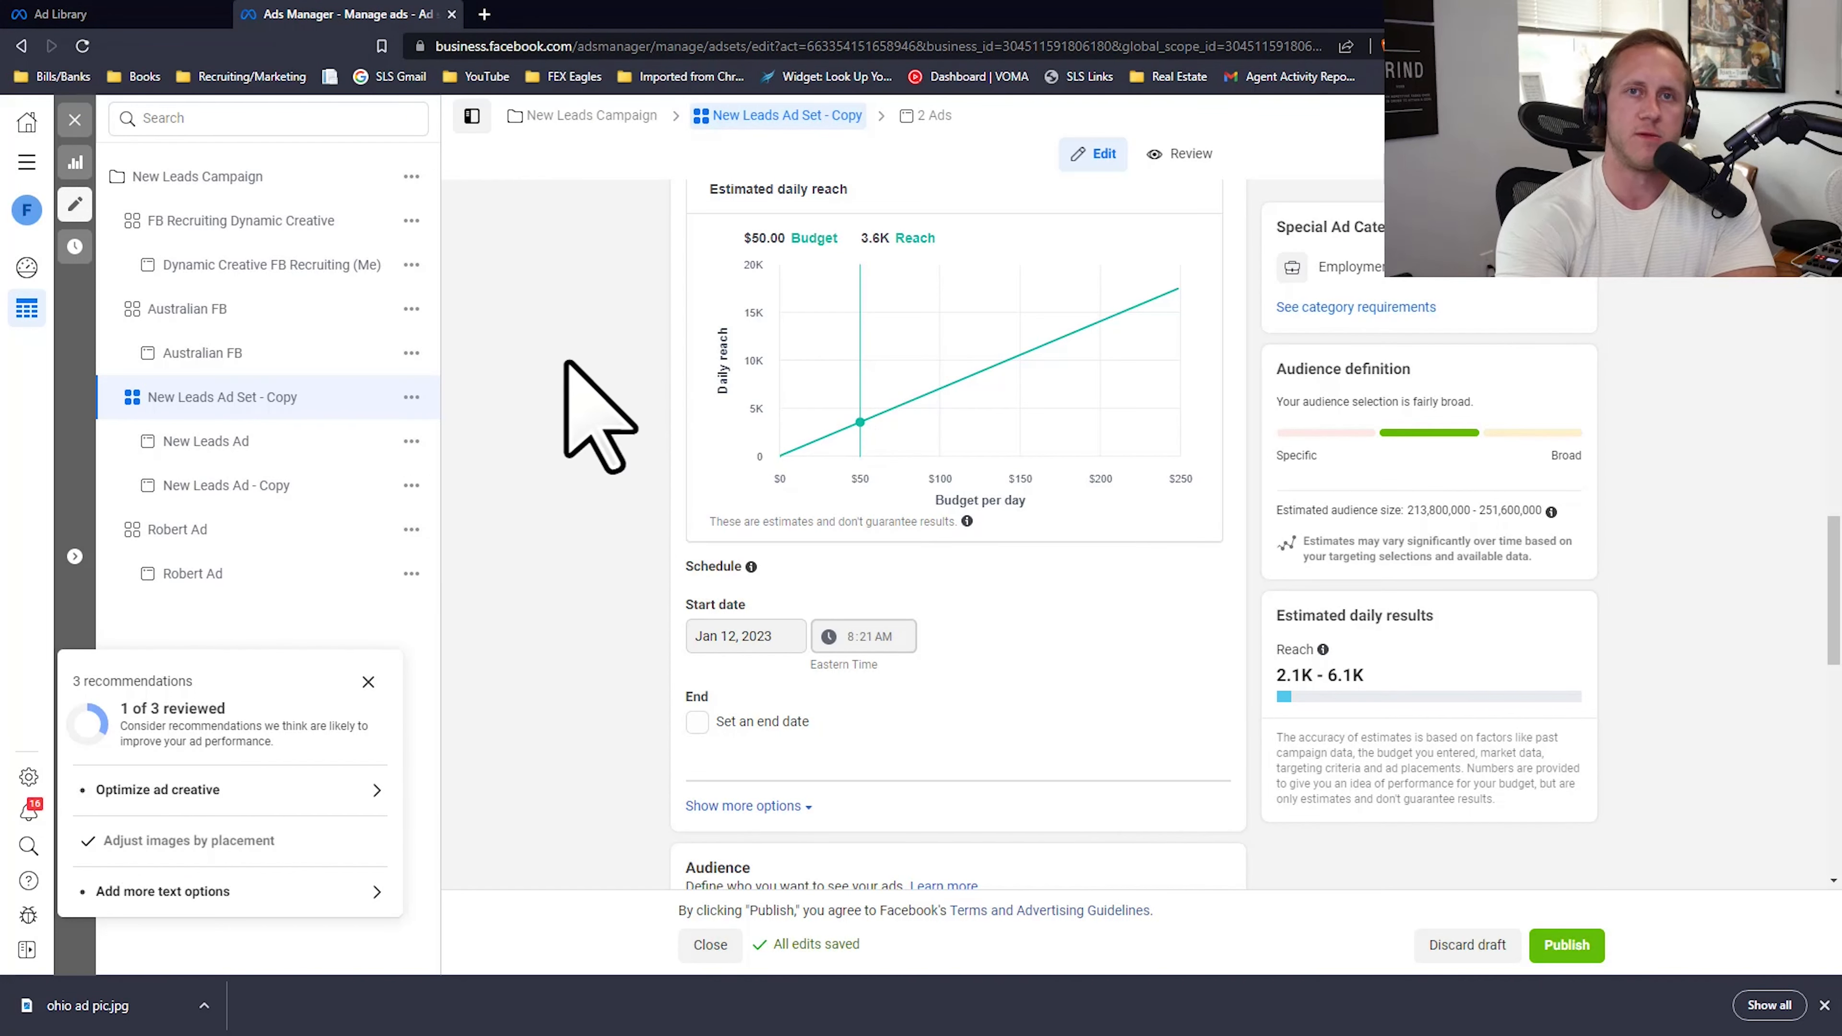
scroll(604, 610, "down", 8)
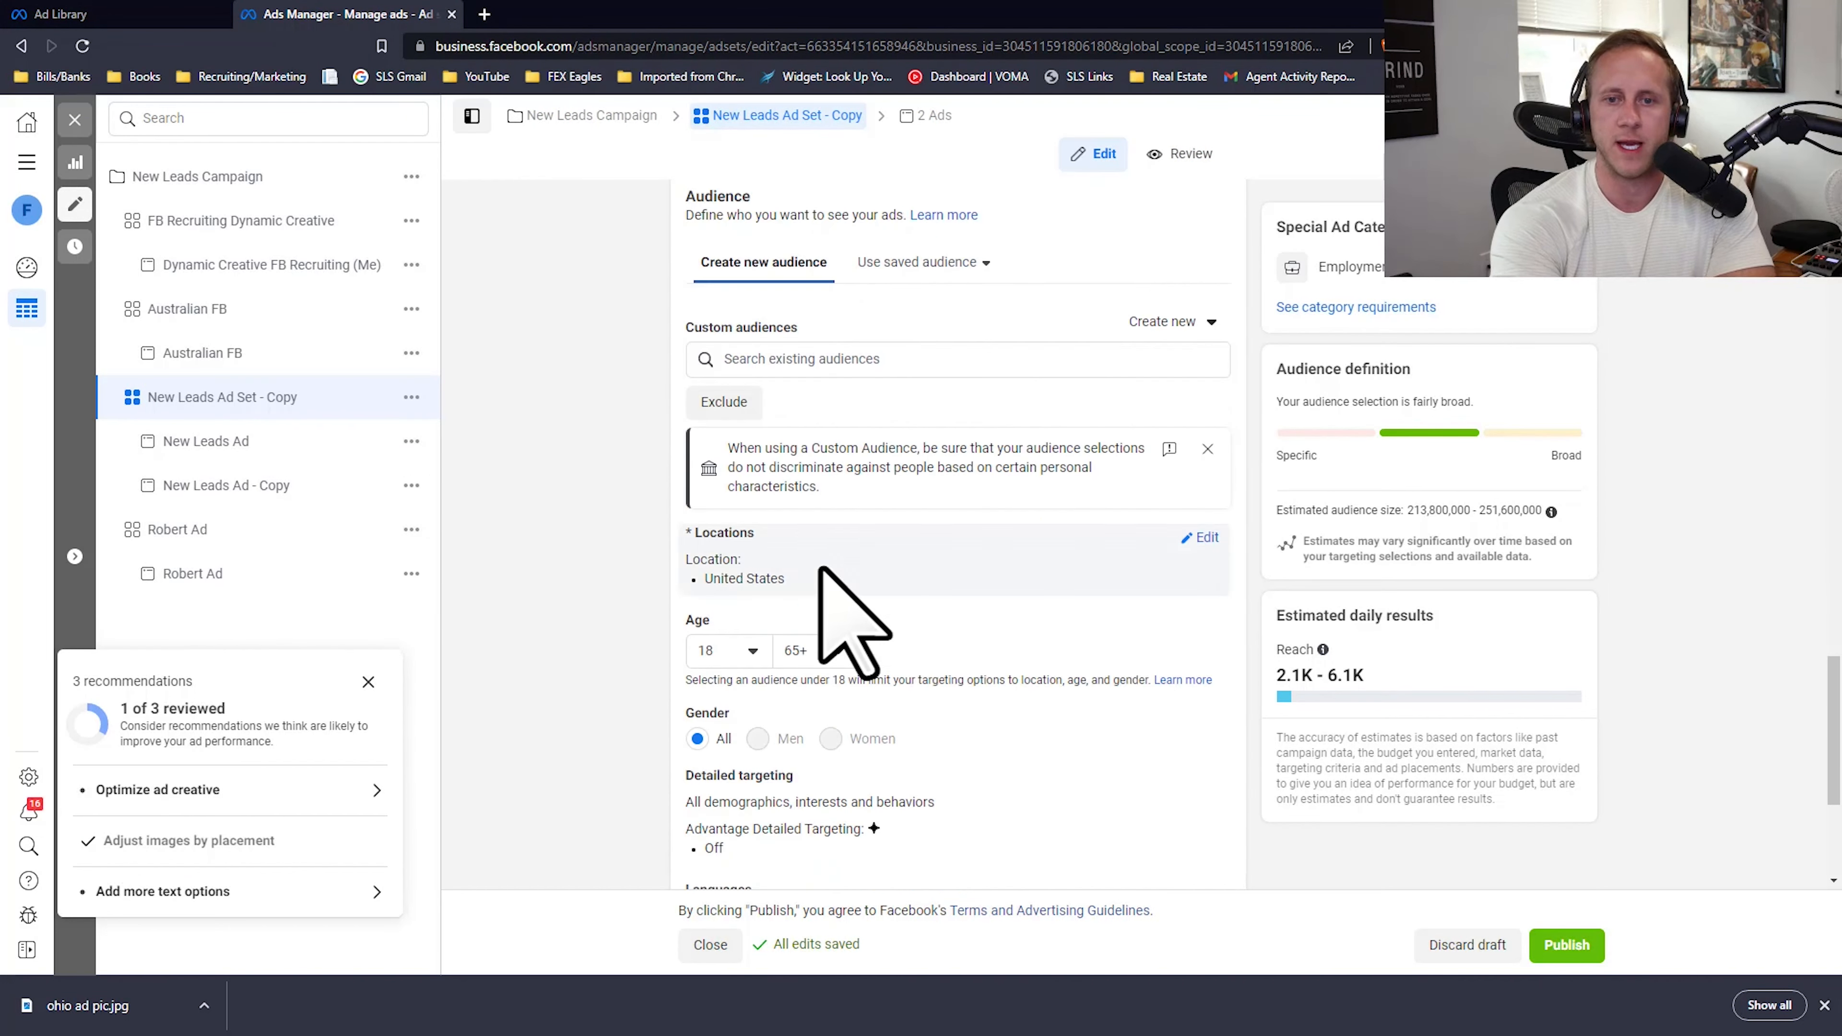
scroll(1000, 464, "up", 4)
scroll(1029, 515, "up", 10)
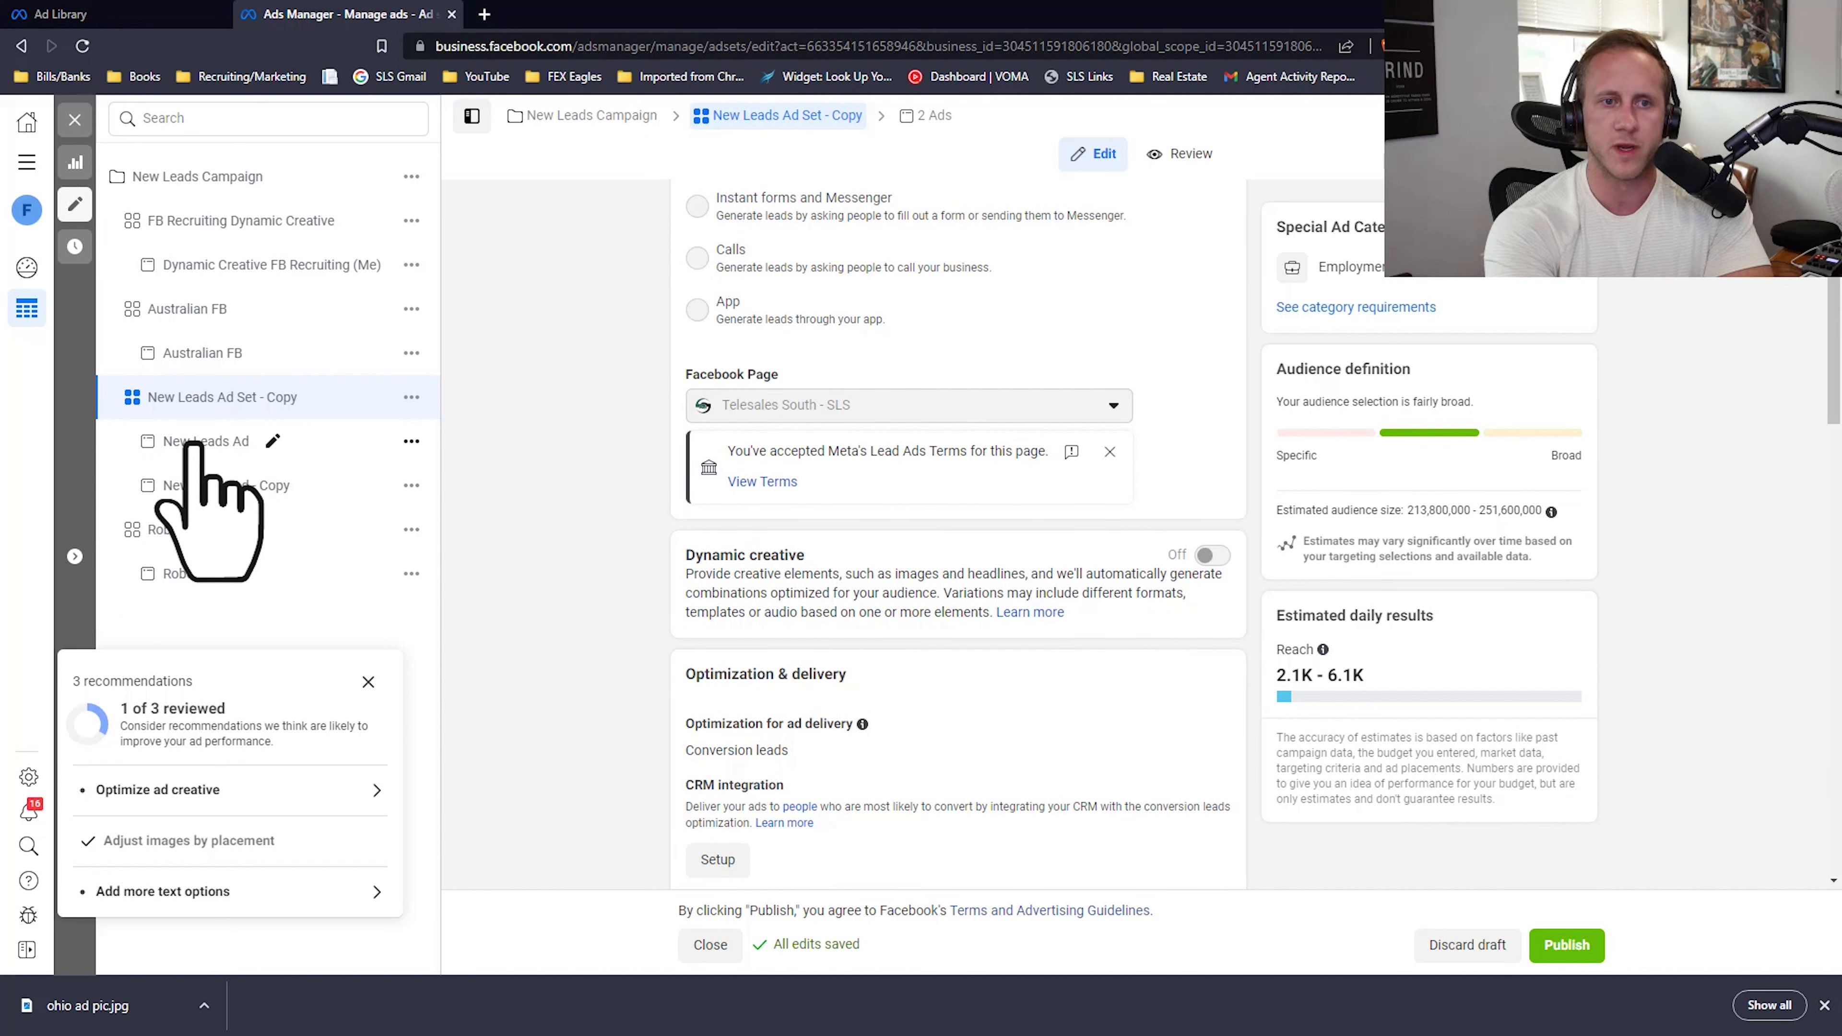
Step: Reopen New Leads Ad - Copy and review its identity, format, media placements and Advantage+ creative settings
left_click(215, 485)
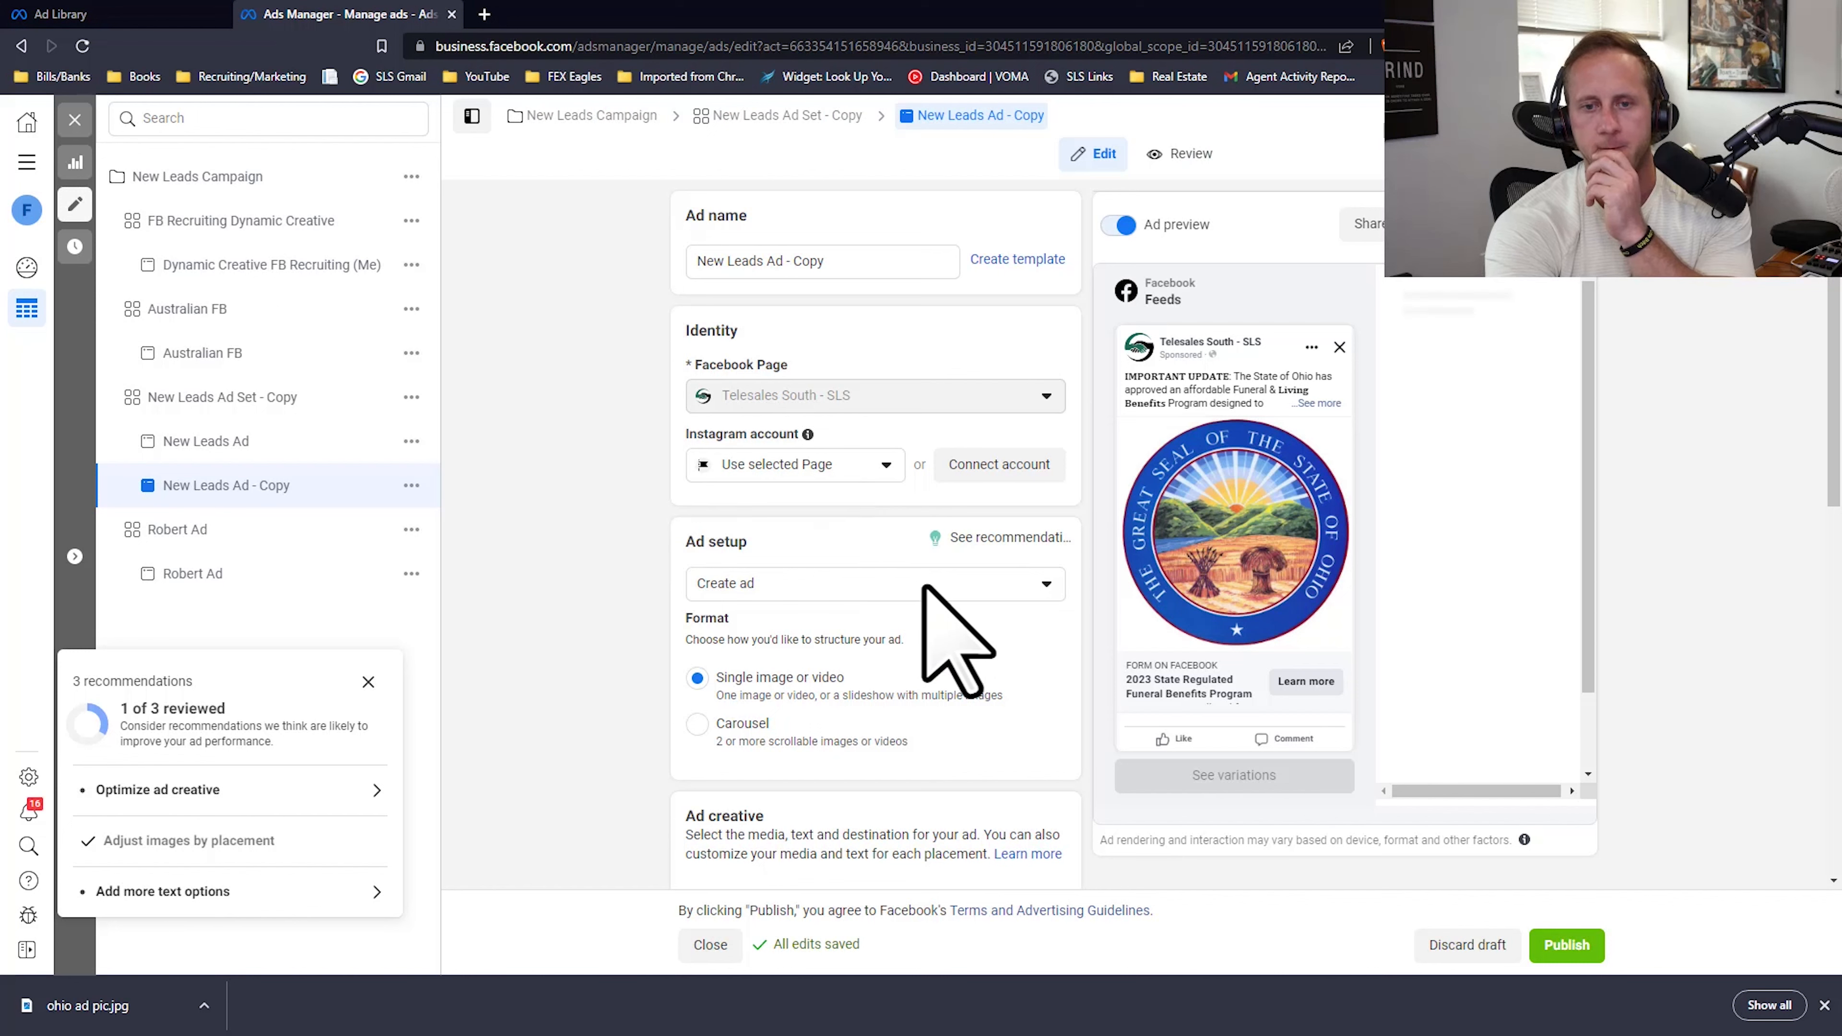
scroll(914, 602, "down", 6)
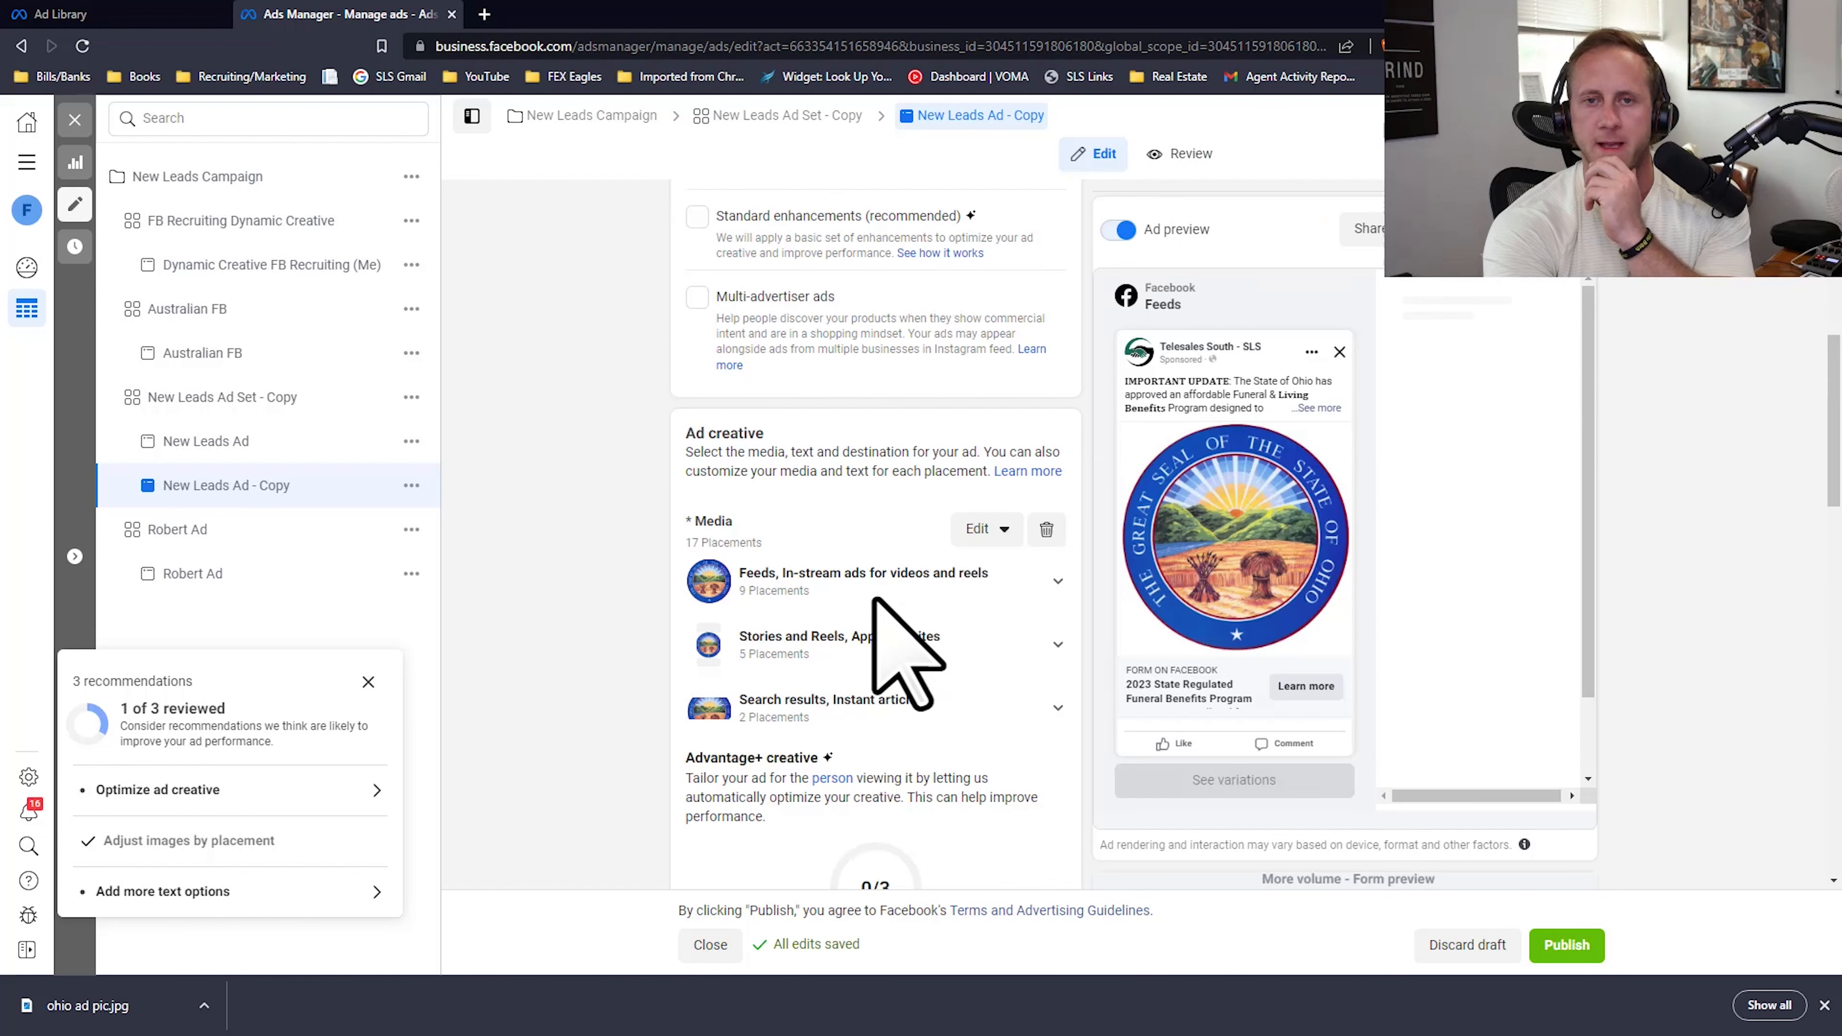
scroll(853, 582, "down", 4)
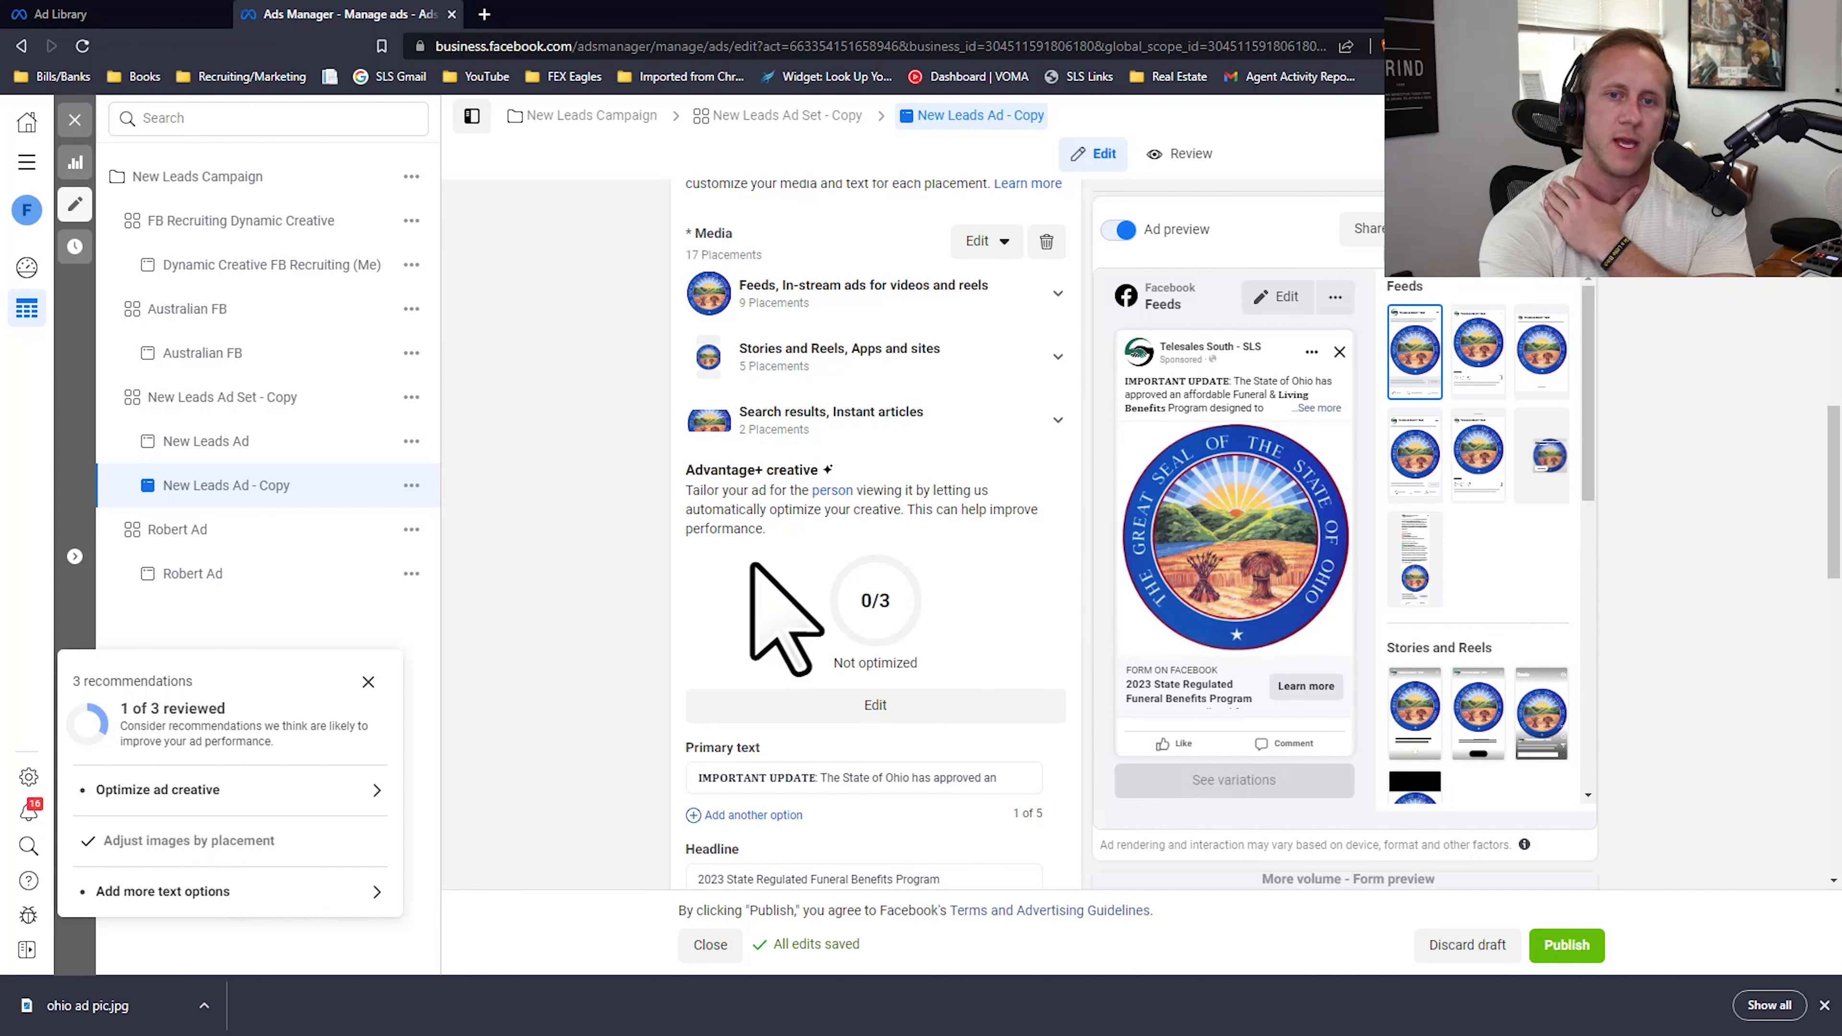
Step: Switch to the Ad Library, examine more January 2023 funeral benefits ads for creative ideas, and return to Ads Manager
left_click(127, 14)
scroll(941, 565, "up", 1)
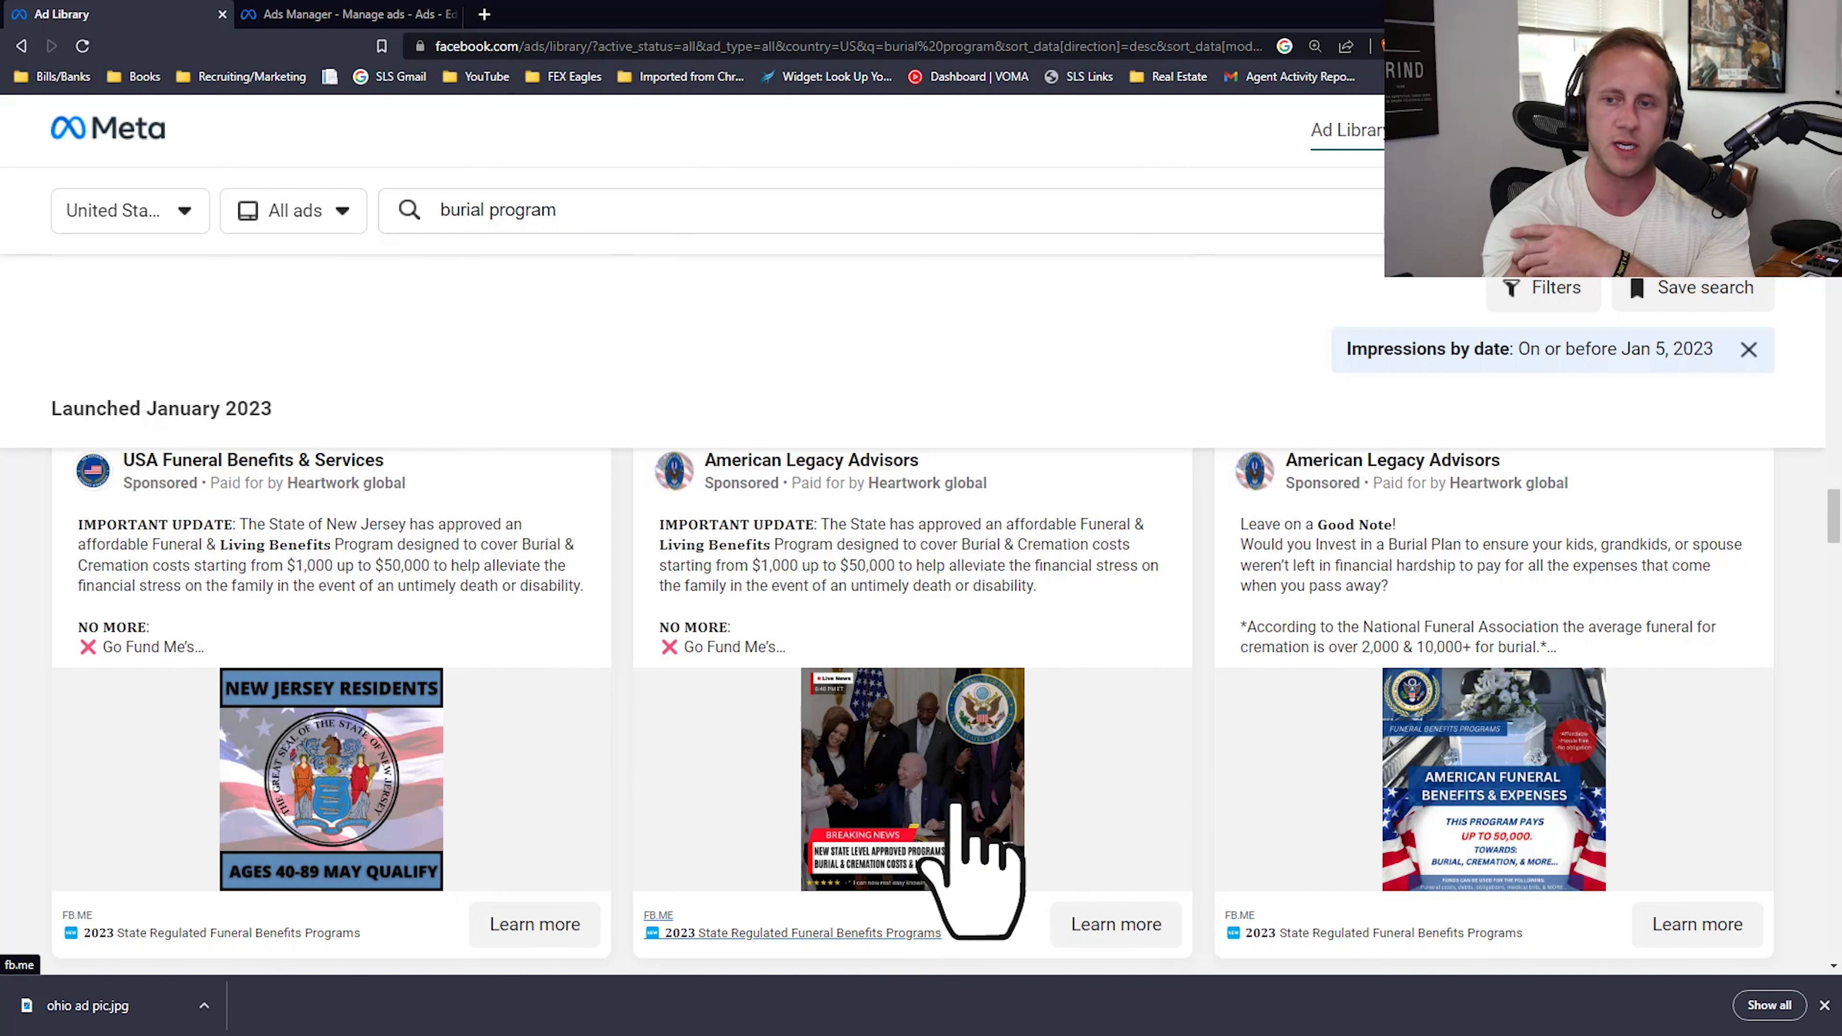
scroll(1450, 769, "down", 5)
scroll(725, 707, "down", 3)
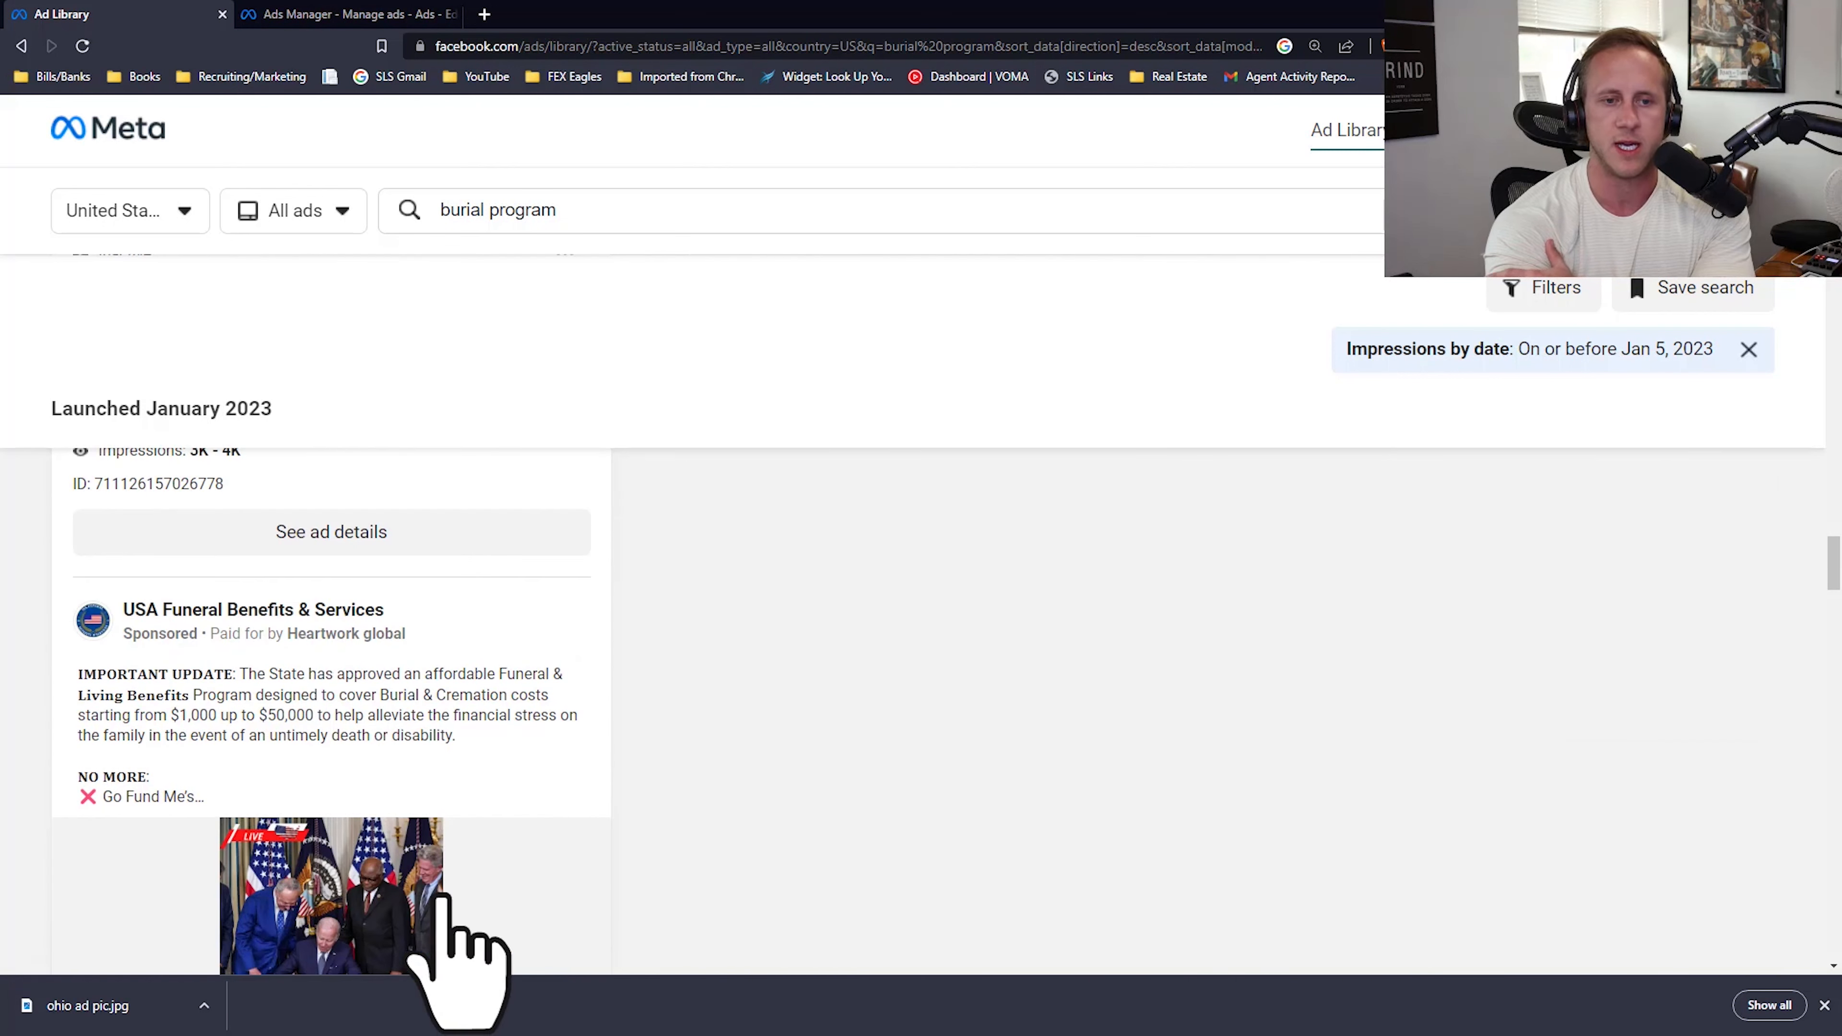
scroll(691, 468, "up", 15)
scroll(1160, 617, "up", 2)
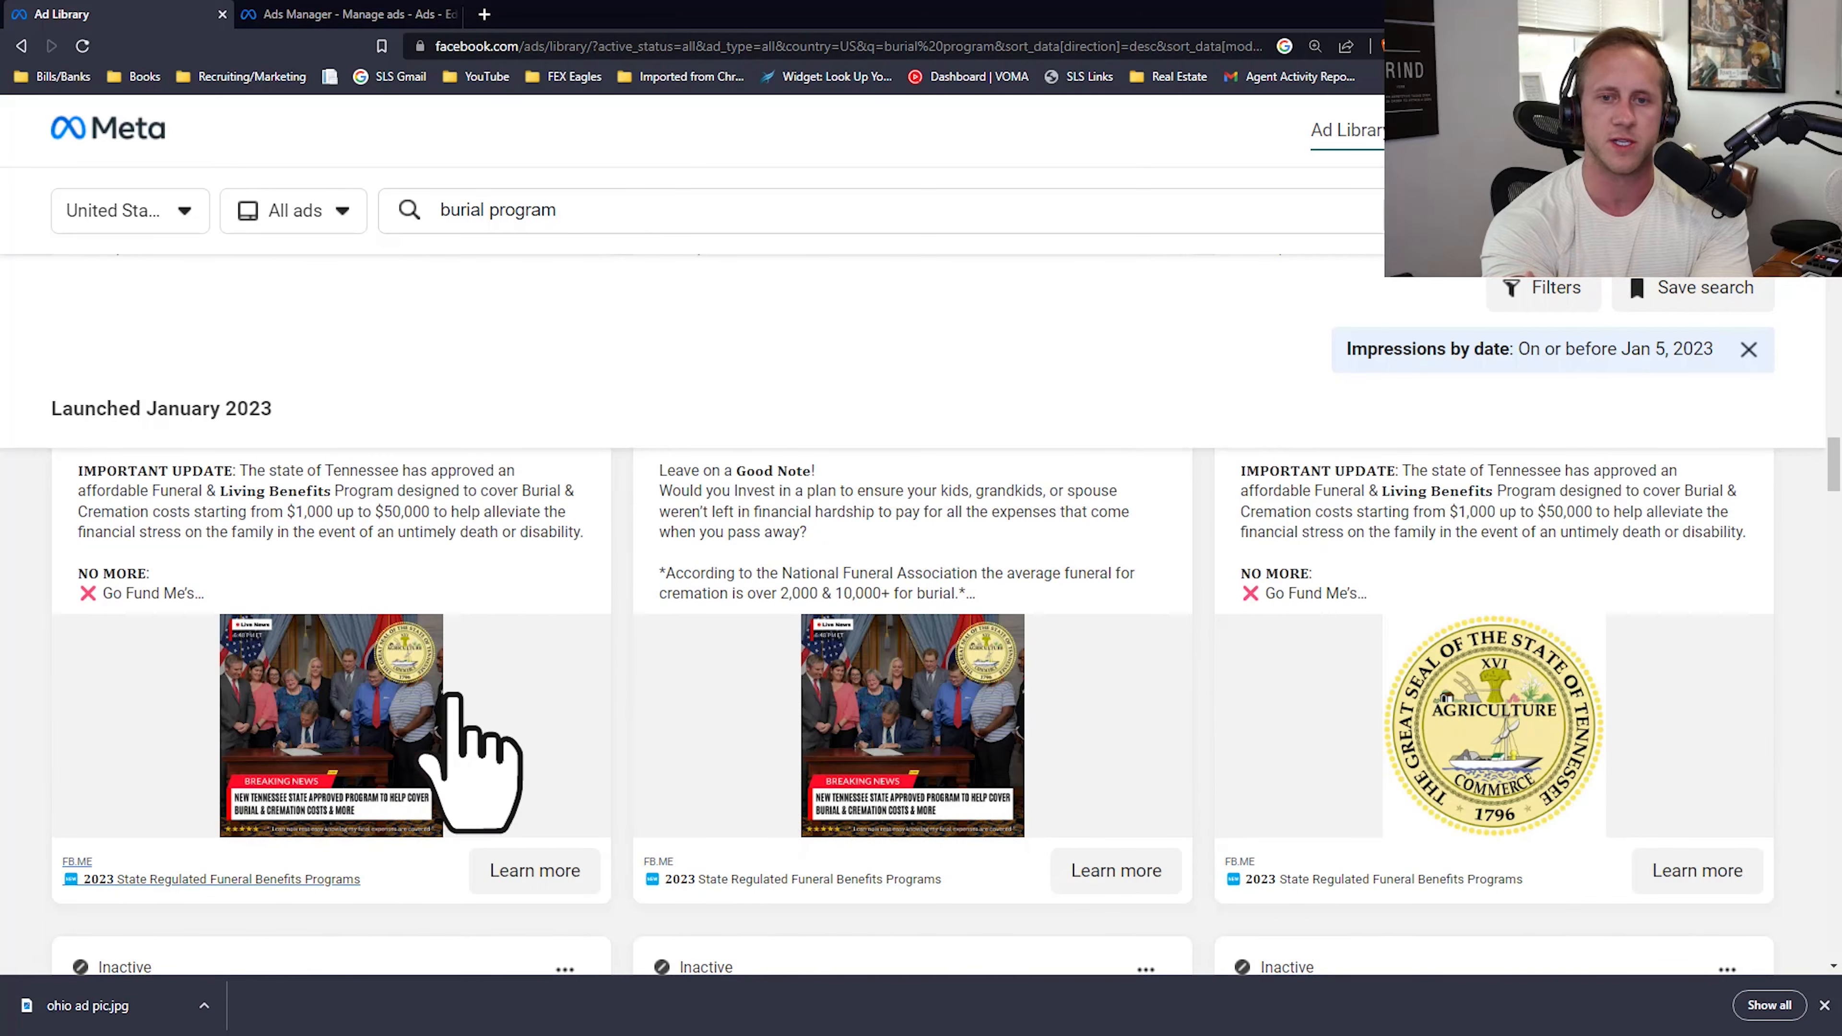
left_click(326, 14)
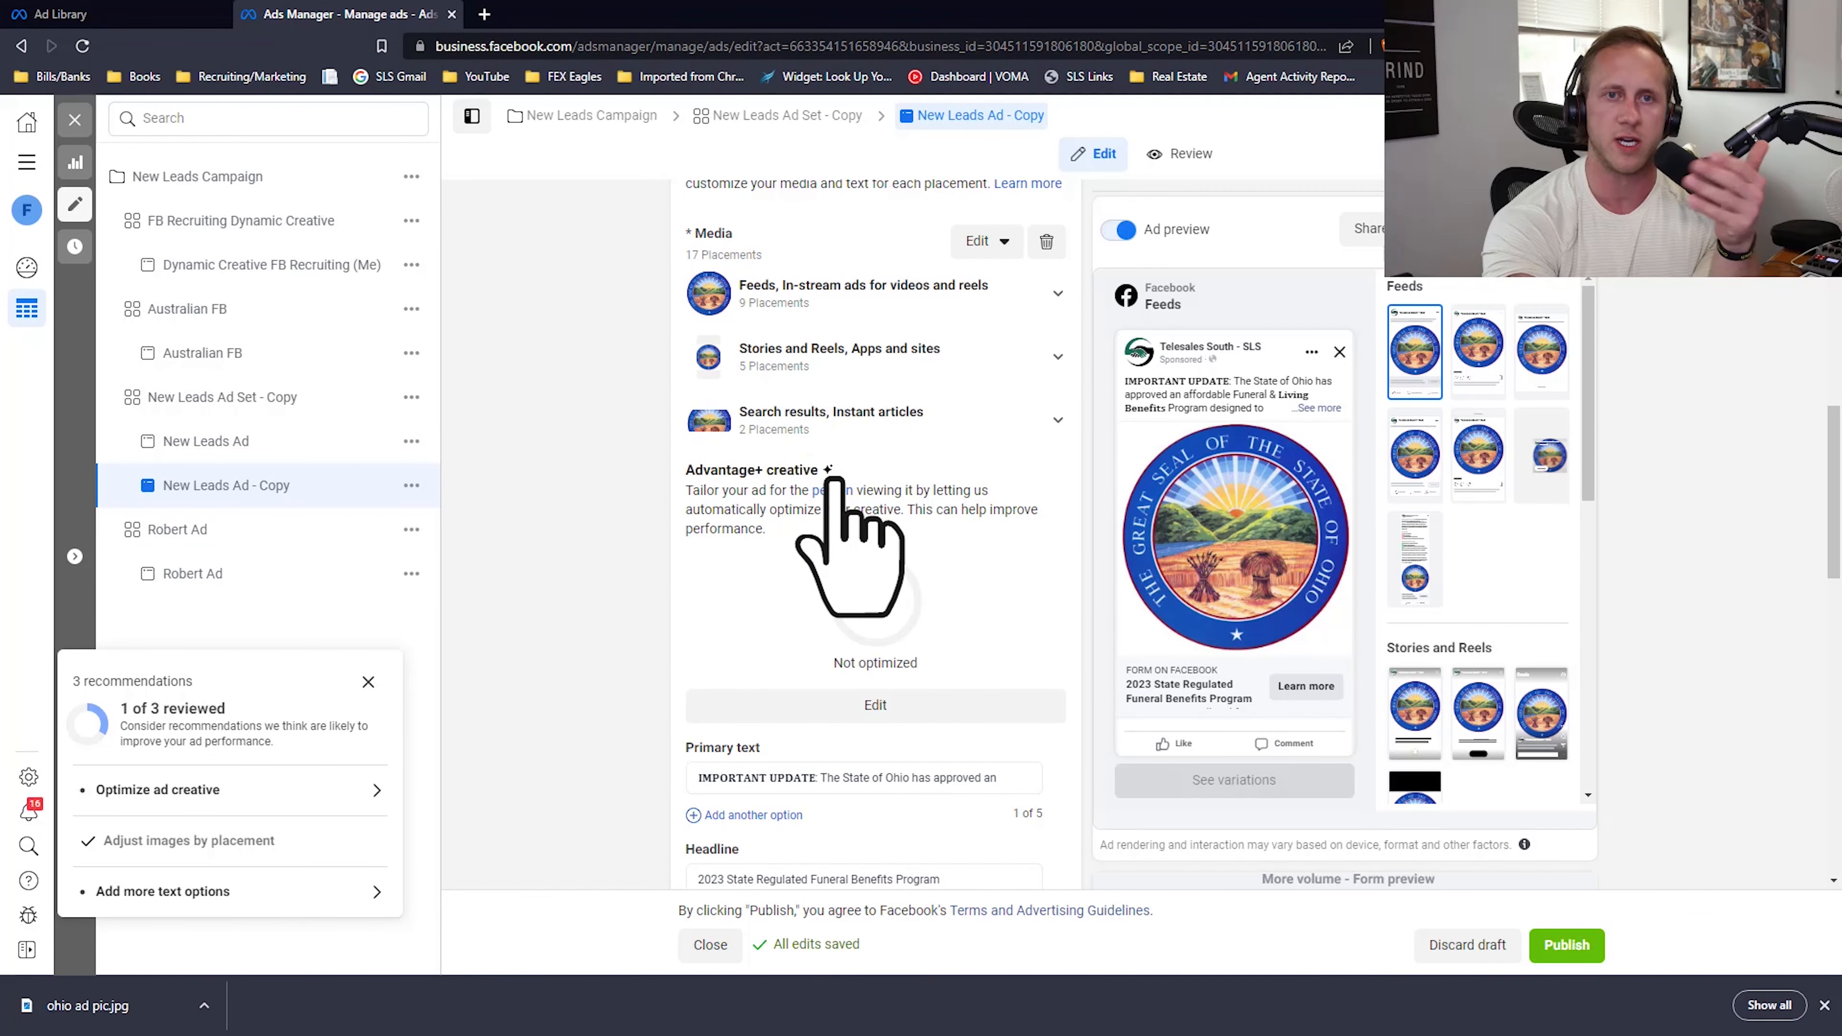
Step: In the Ad Library, expand the "Leave on a Good Note" ad with the Tennessee image and read its full text
left_click(122, 28)
scroll(817, 638, "up", 4)
scroll(805, 696, "down", 2)
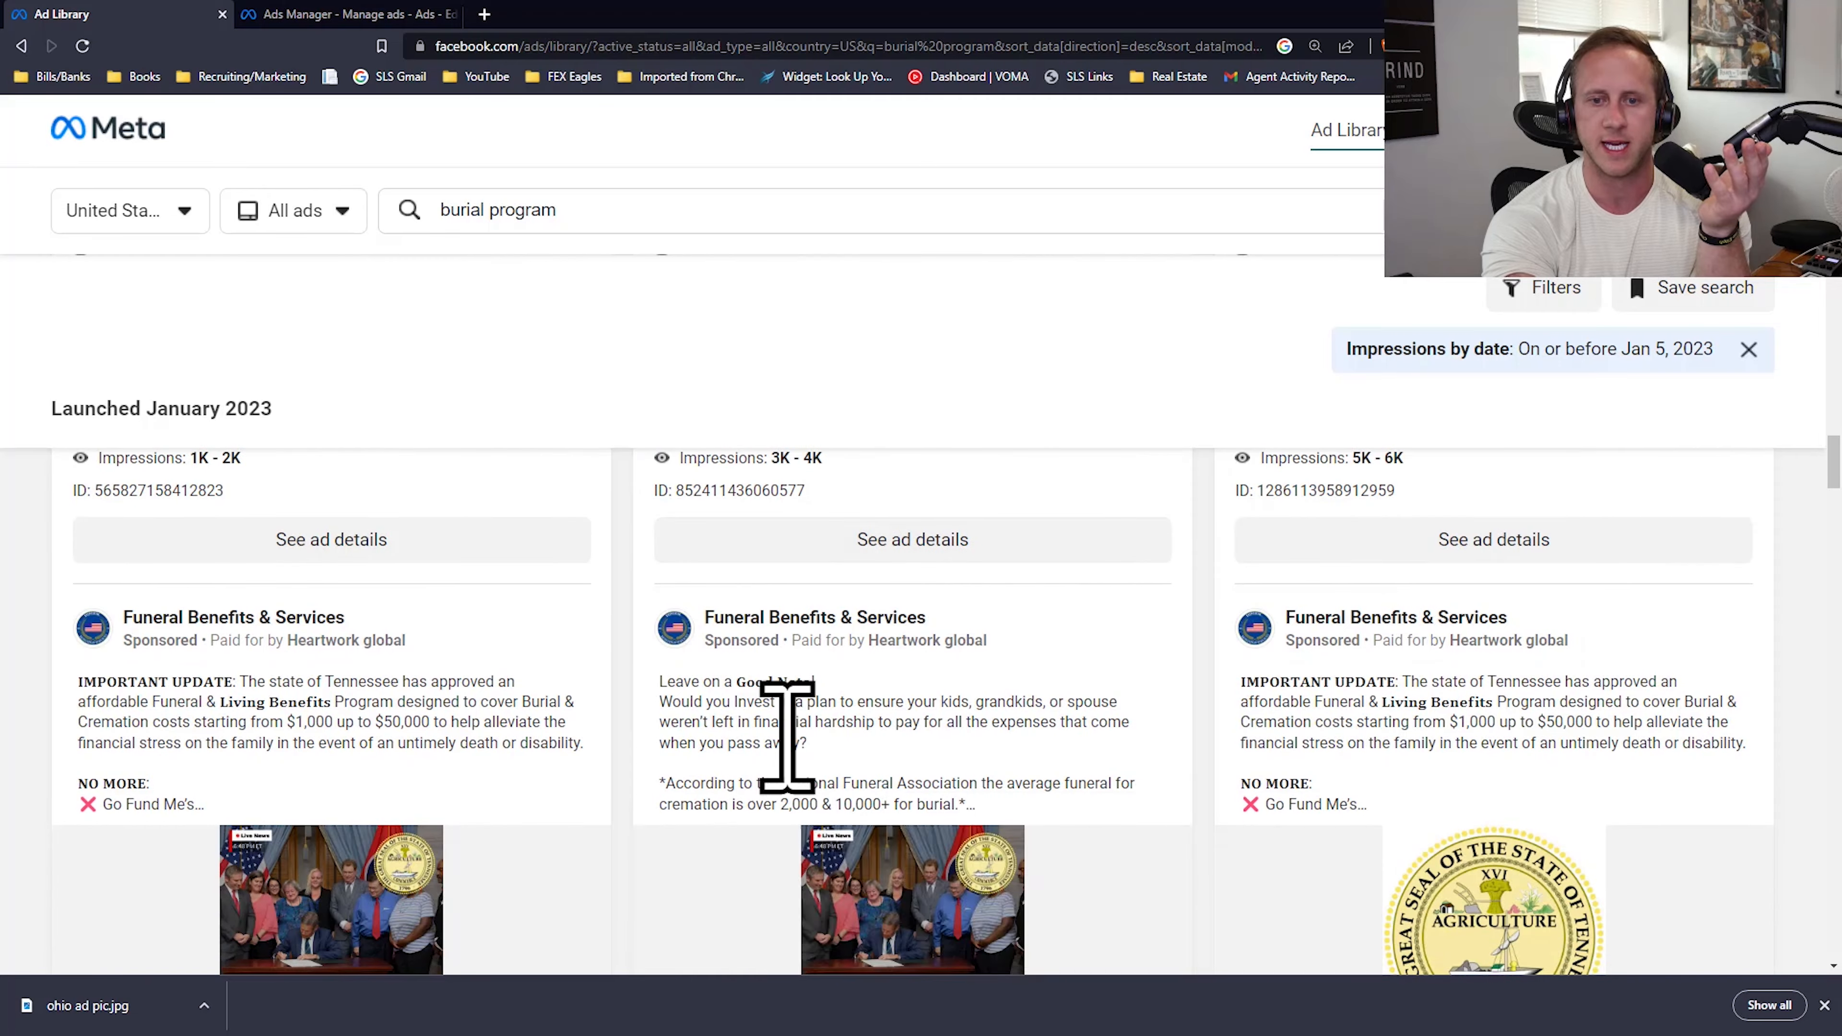
left_click(789, 742)
scroll(847, 736, "down", 4)
scroll(411, 700, "up", 5)
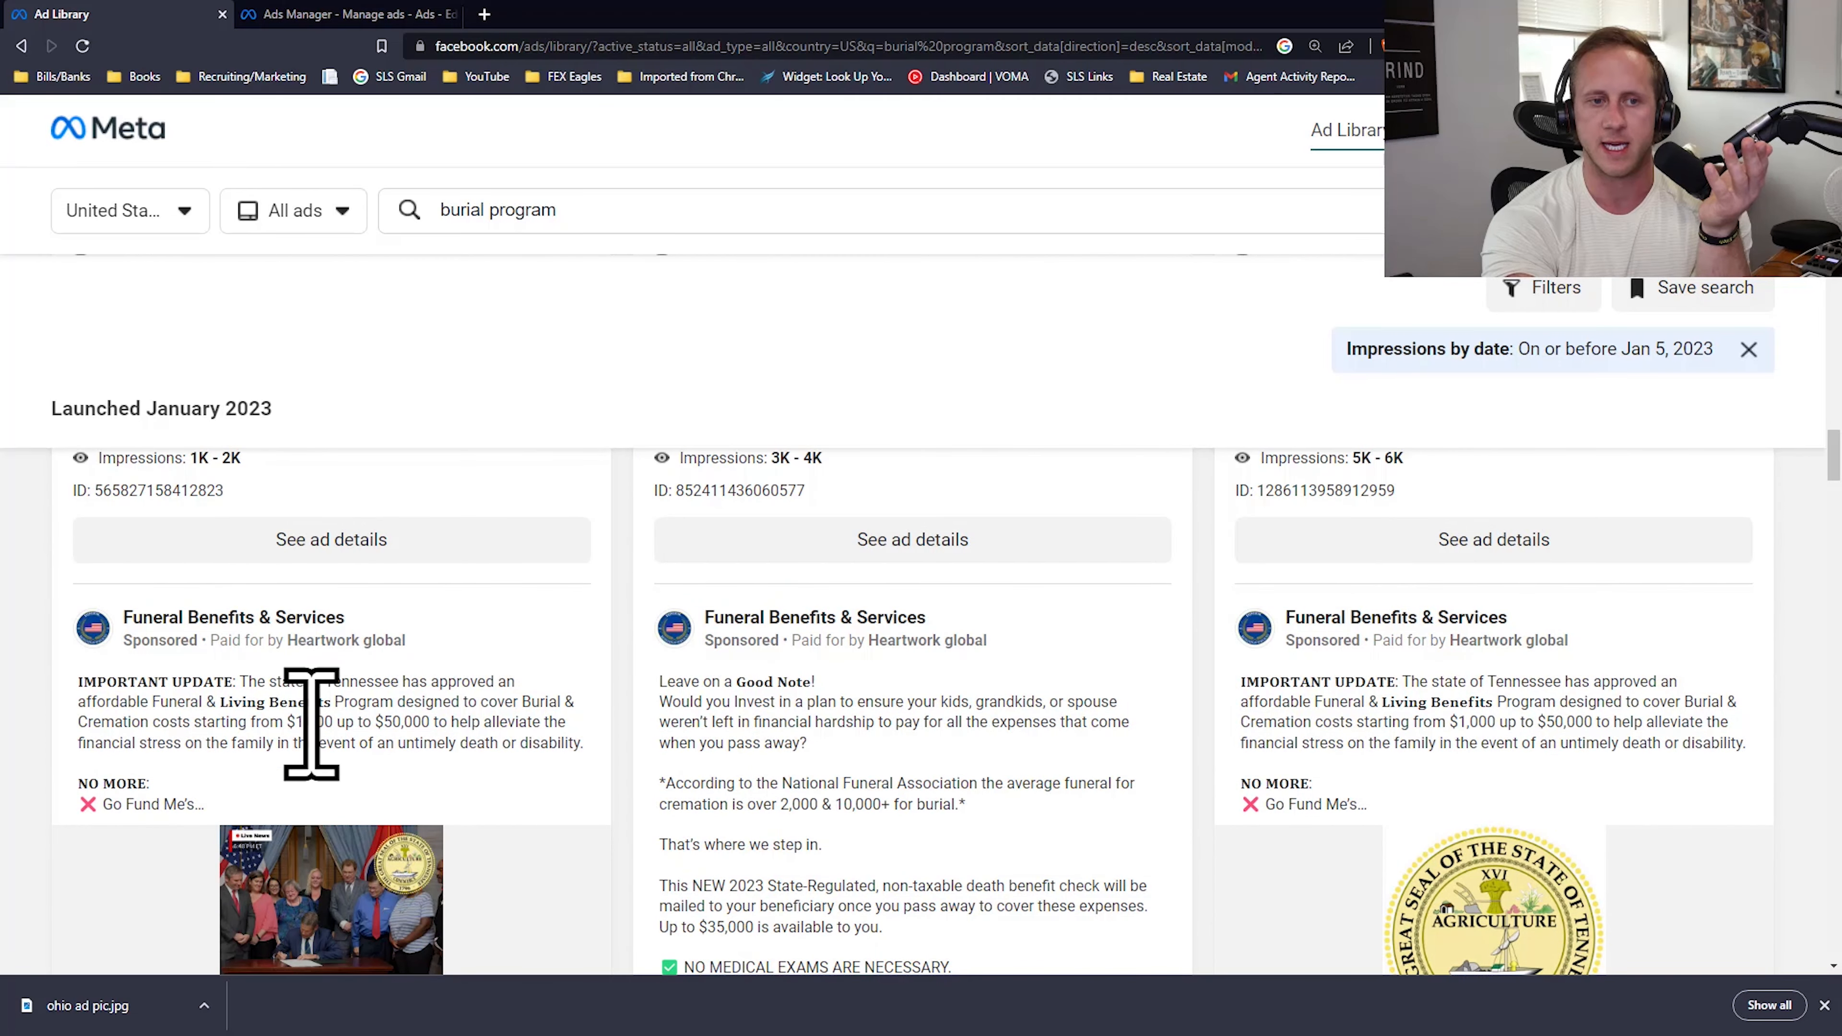
scroll(904, 678, "down", 10)
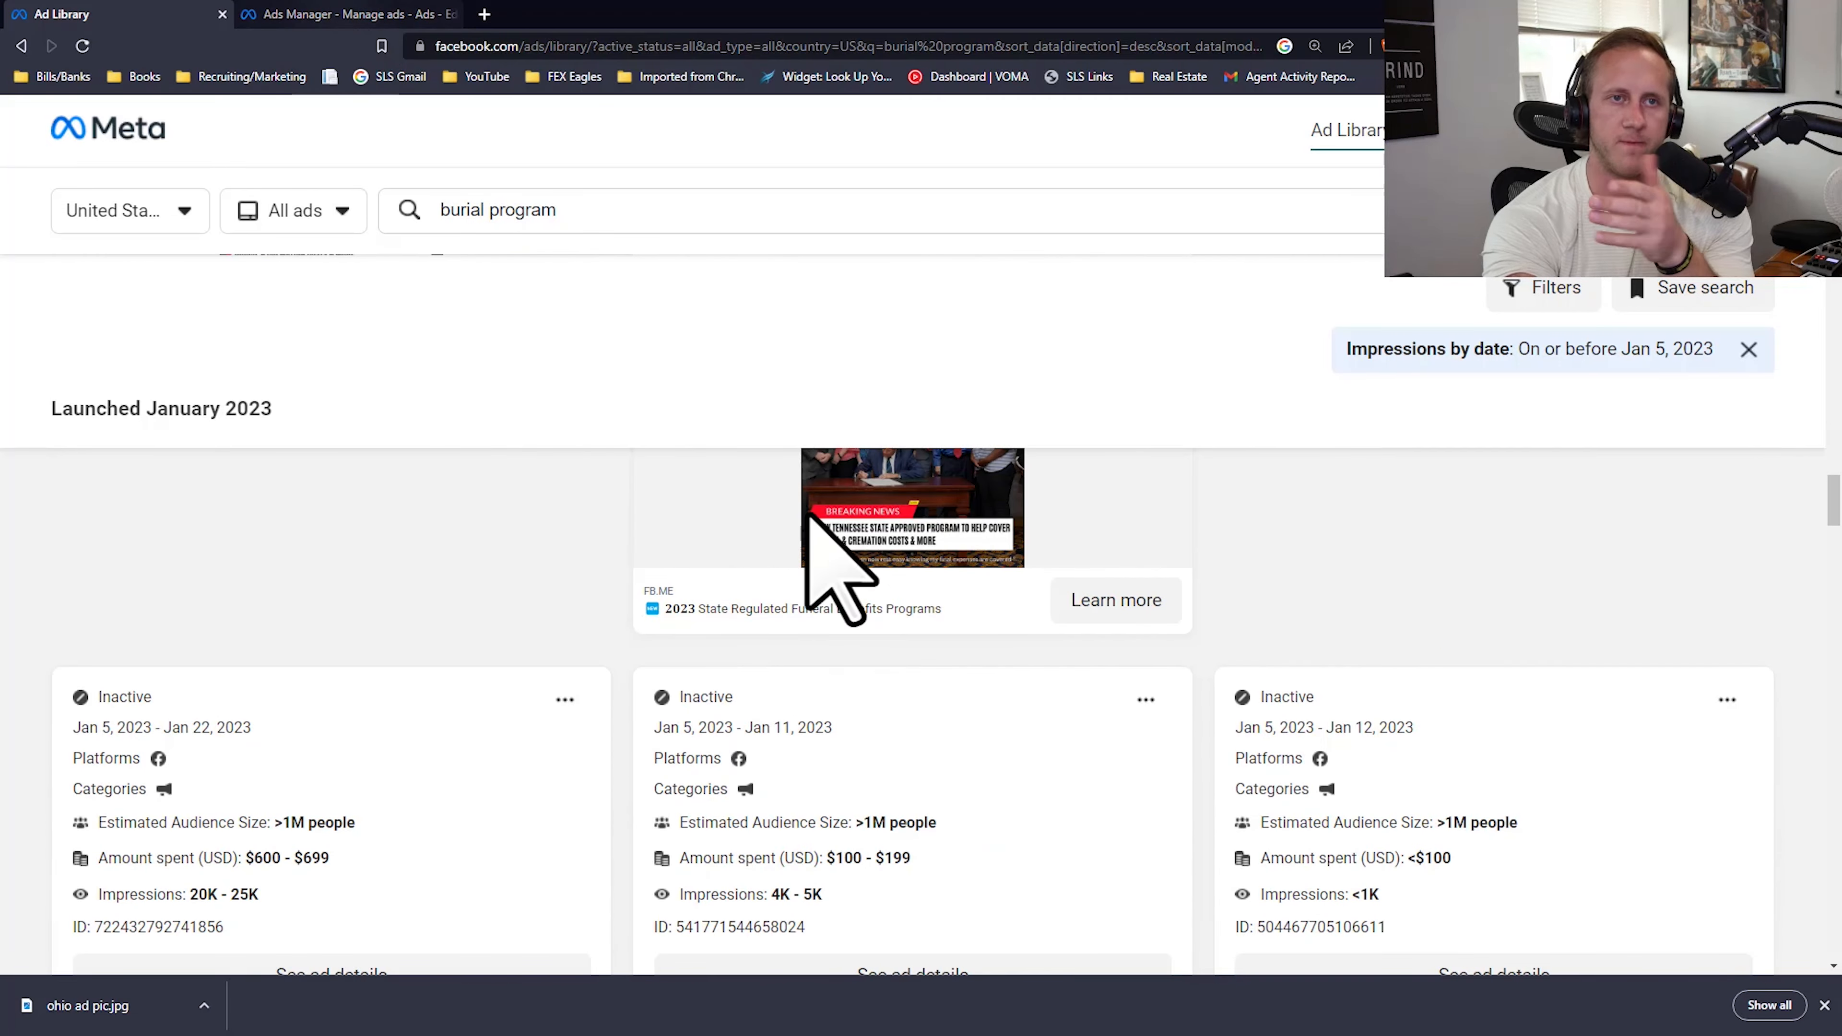
scroll(822, 573, "up", 6)
Step: Switch to Ads Manager, expand the primary text of New Leads Ad - Copy, and review its headline, description, call to action and instant form
left_click(348, 13)
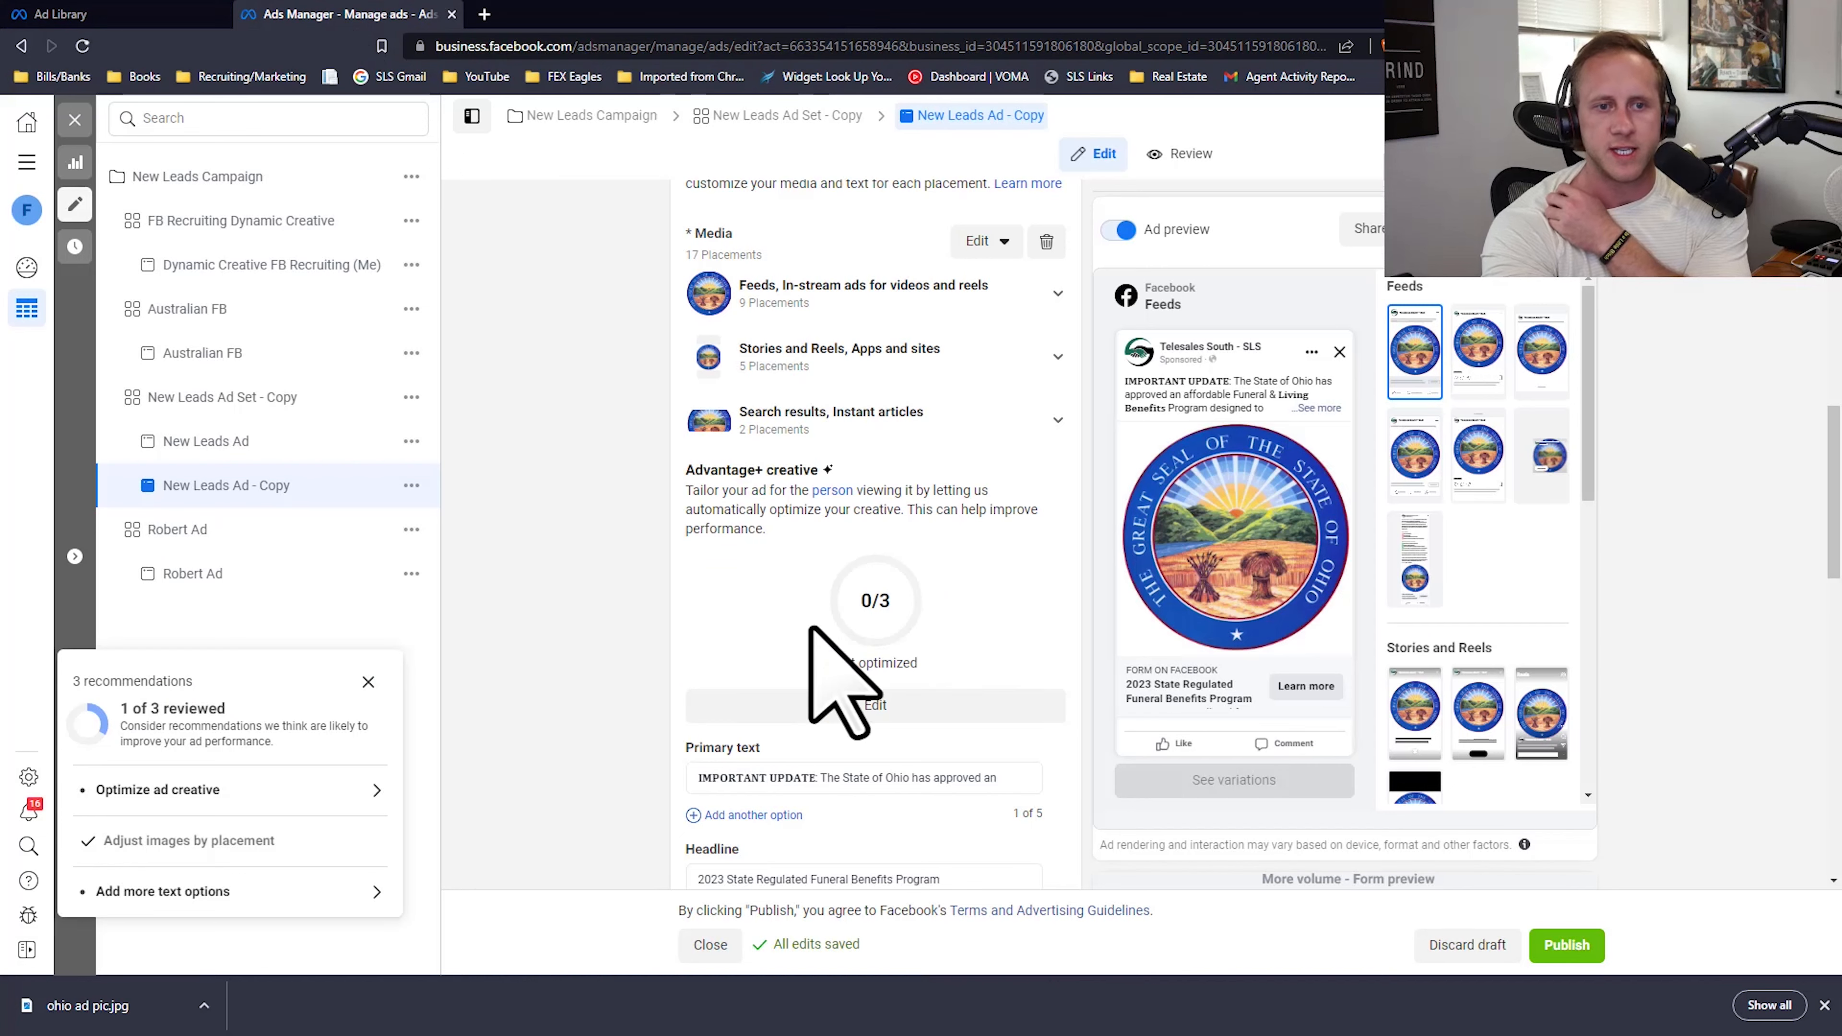
scroll(841, 660, "down", 6)
scroll(828, 549, "up", 3)
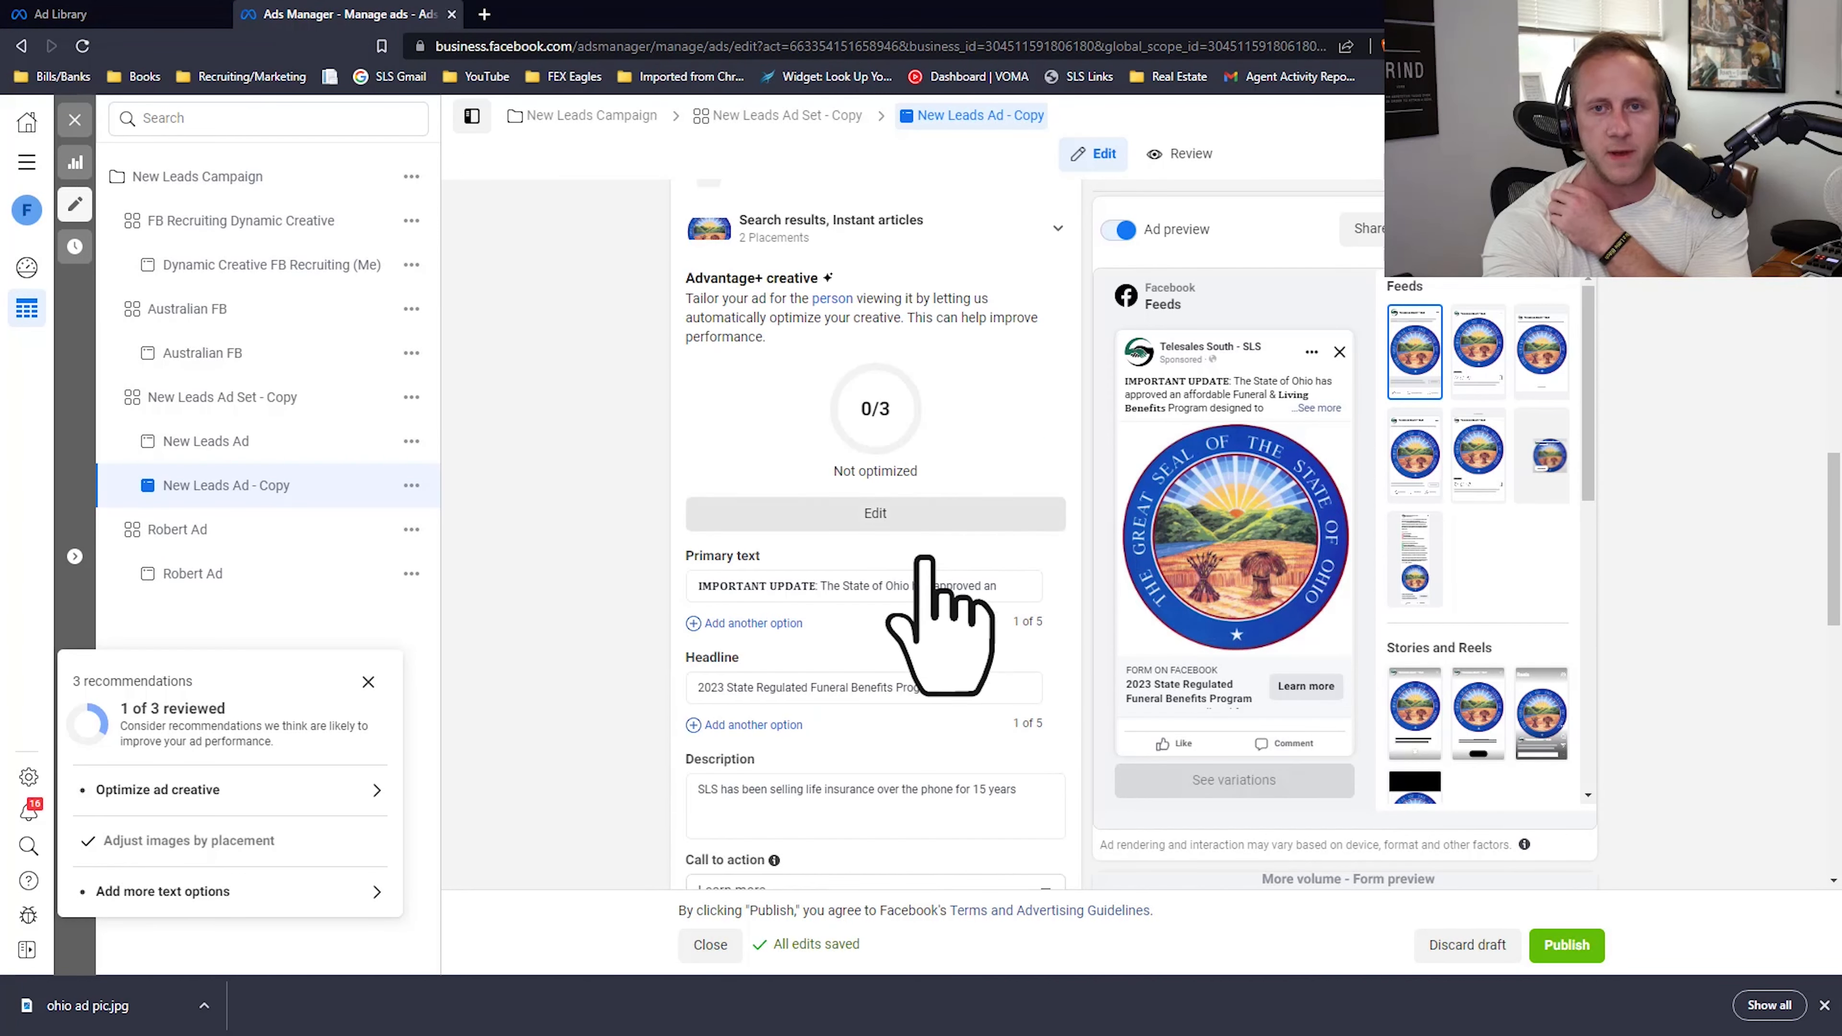
left_click(888, 562)
scroll(710, 573, "down", 8)
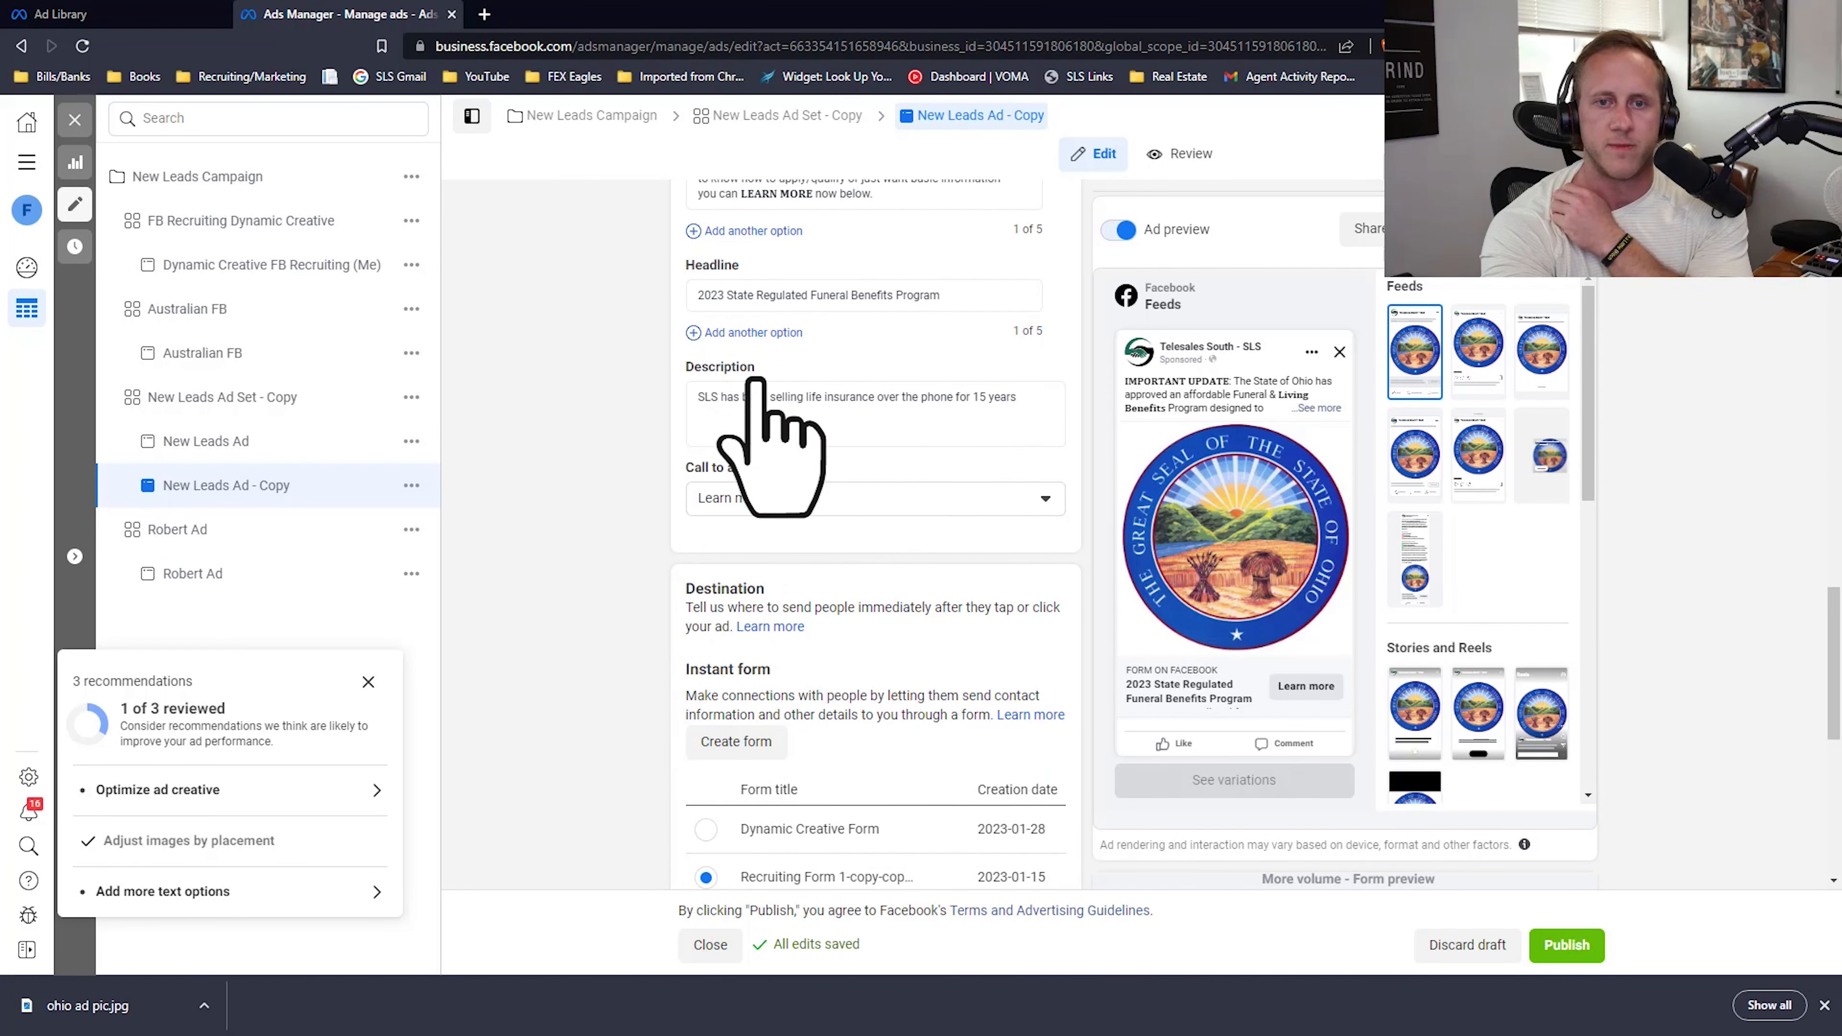
scroll(769, 392, "up", 3)
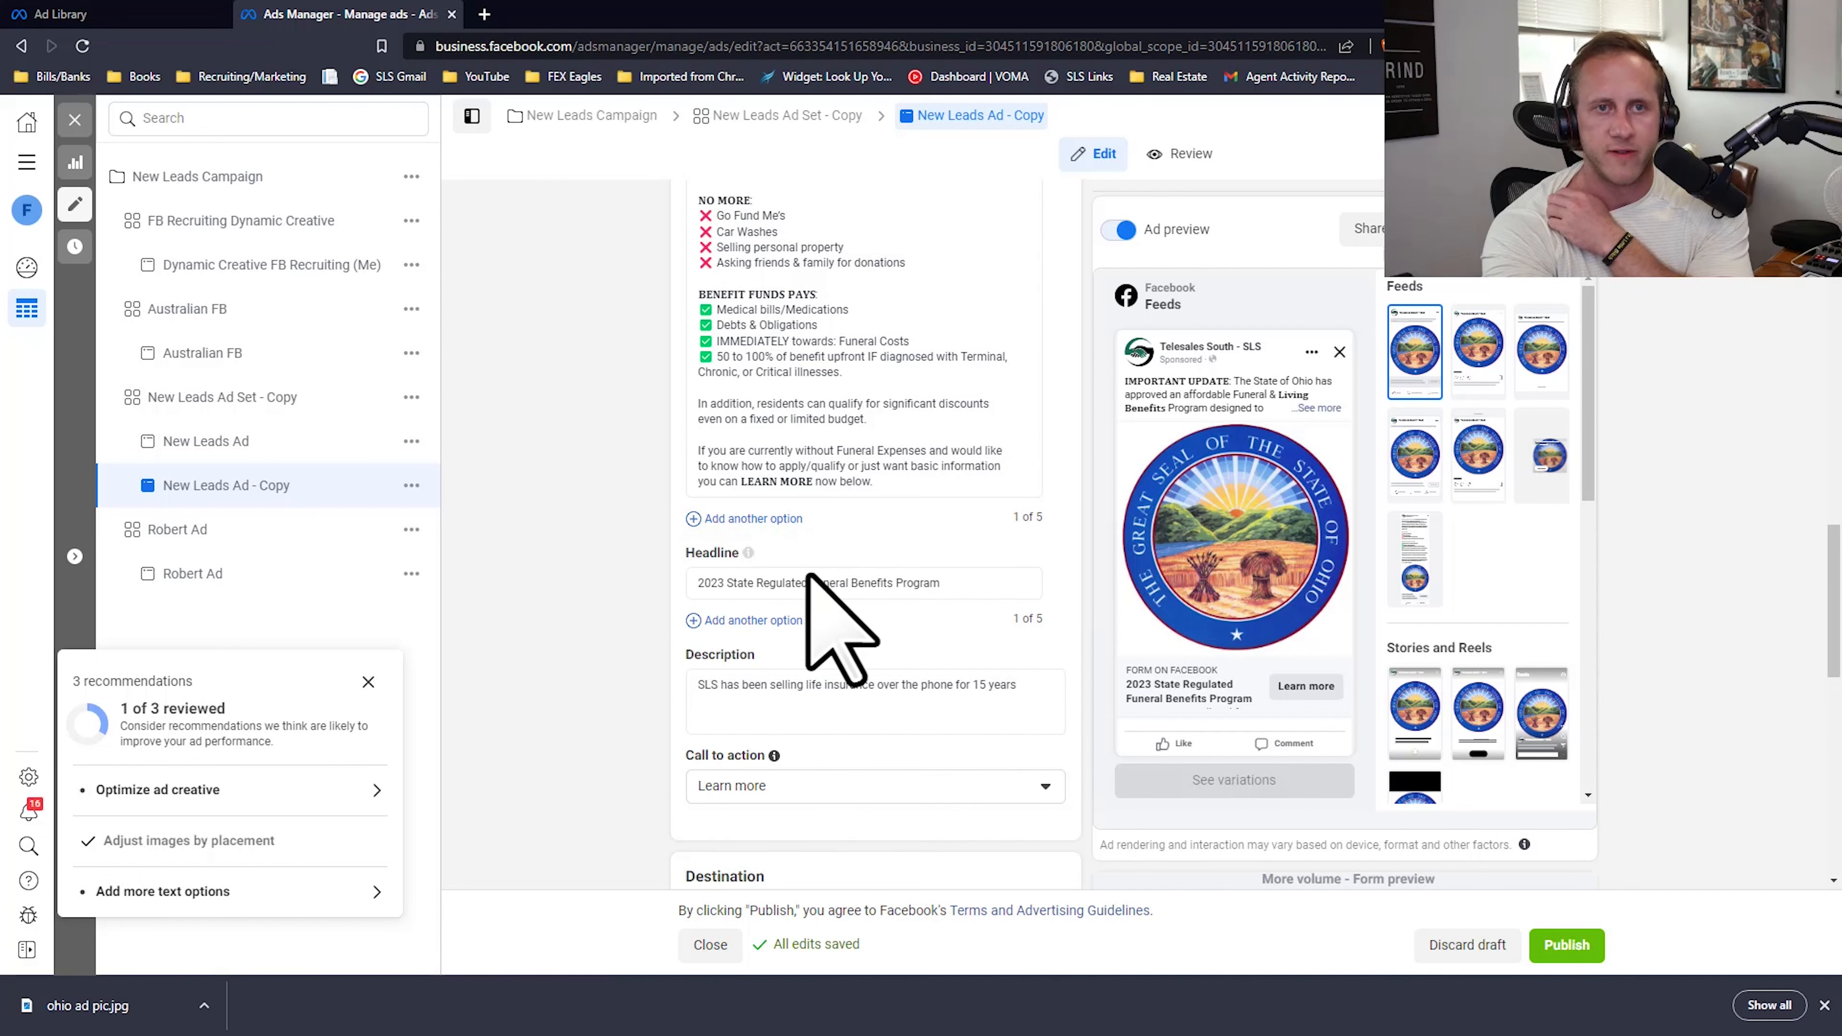
Step: Switch to the Ad Library and compare the images and wording of January 2023 burial program ads
left_click(134, 11)
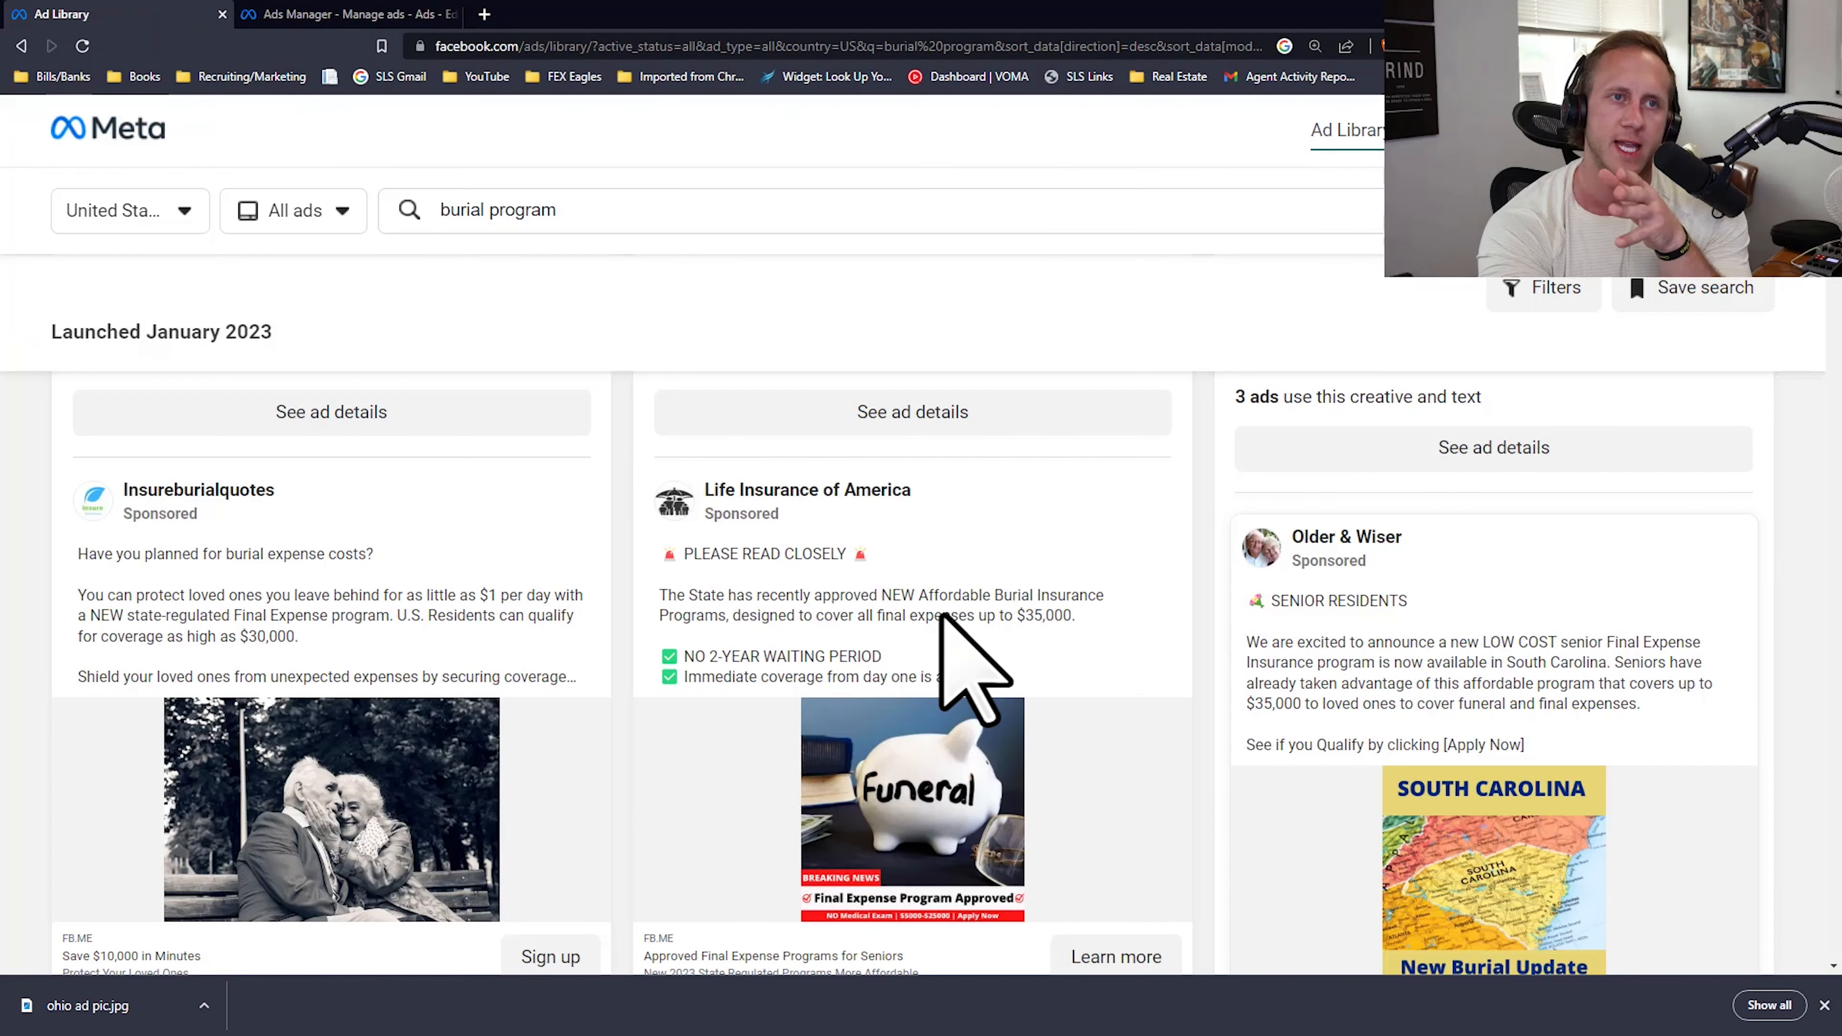
scroll(950, 638, "down", 5)
scroll(863, 638, "up", 3)
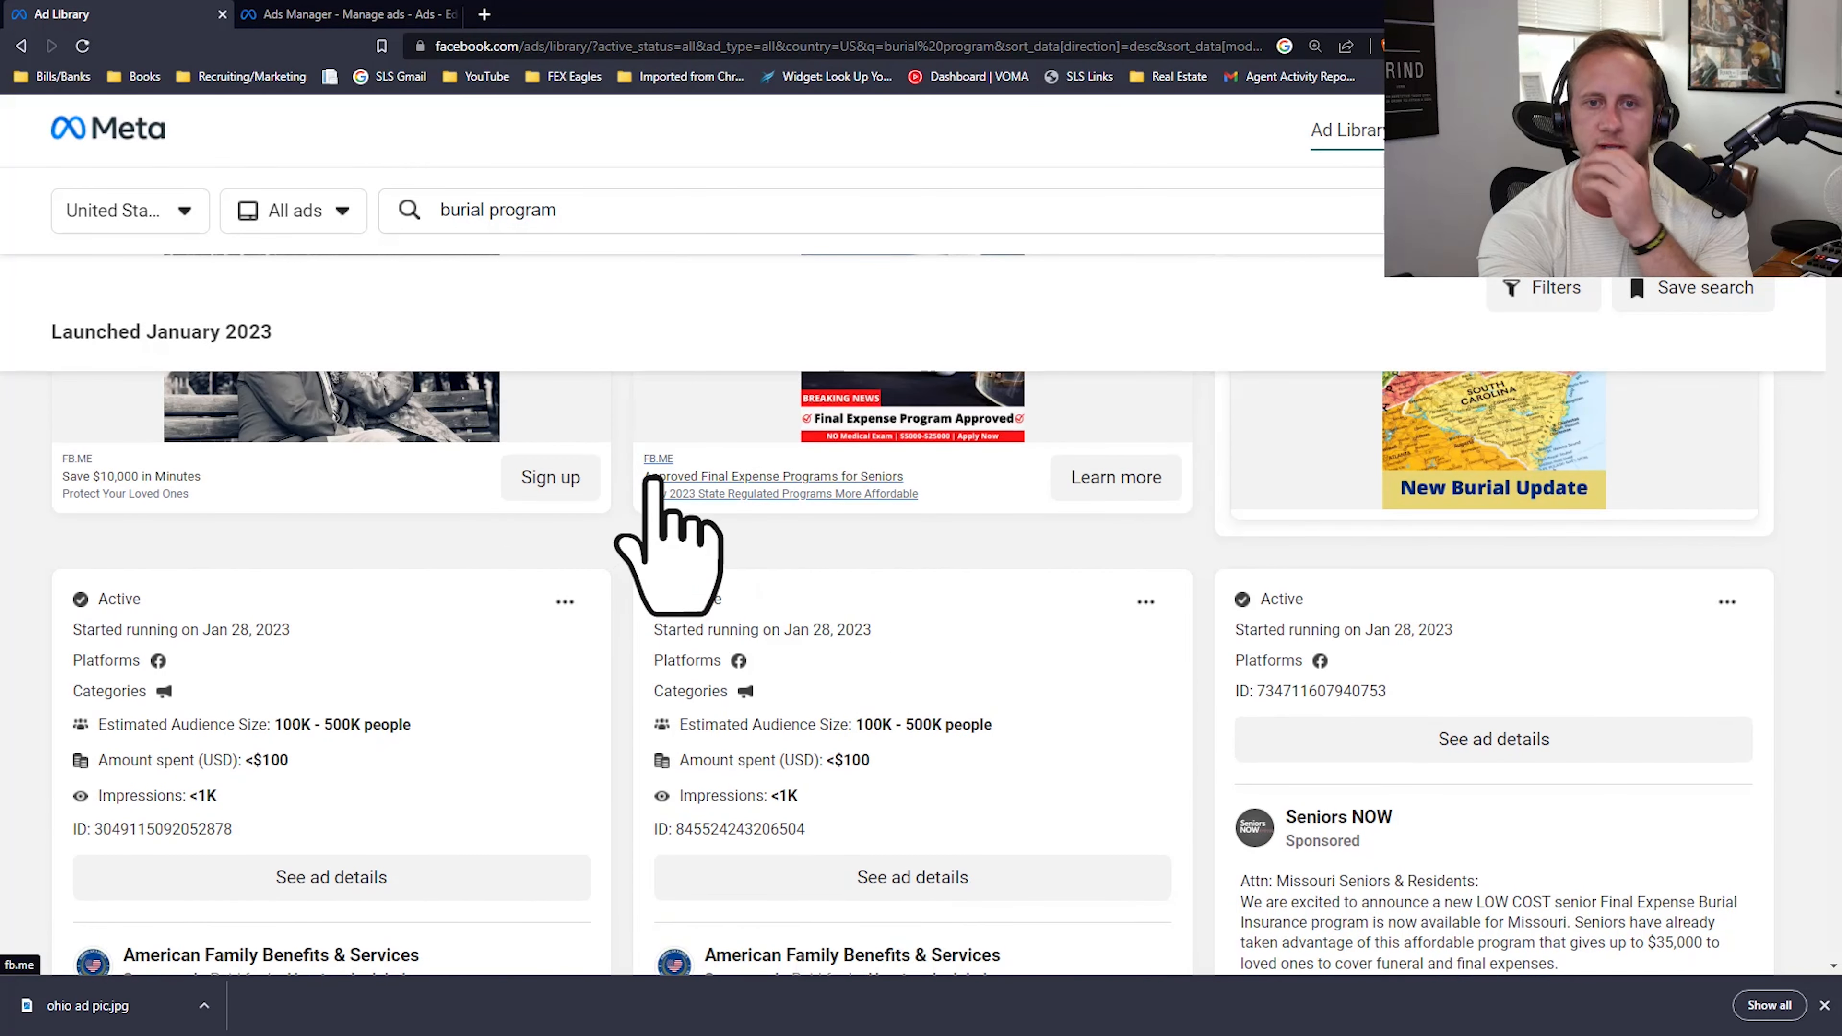
scroll(1093, 589, "down", 6)
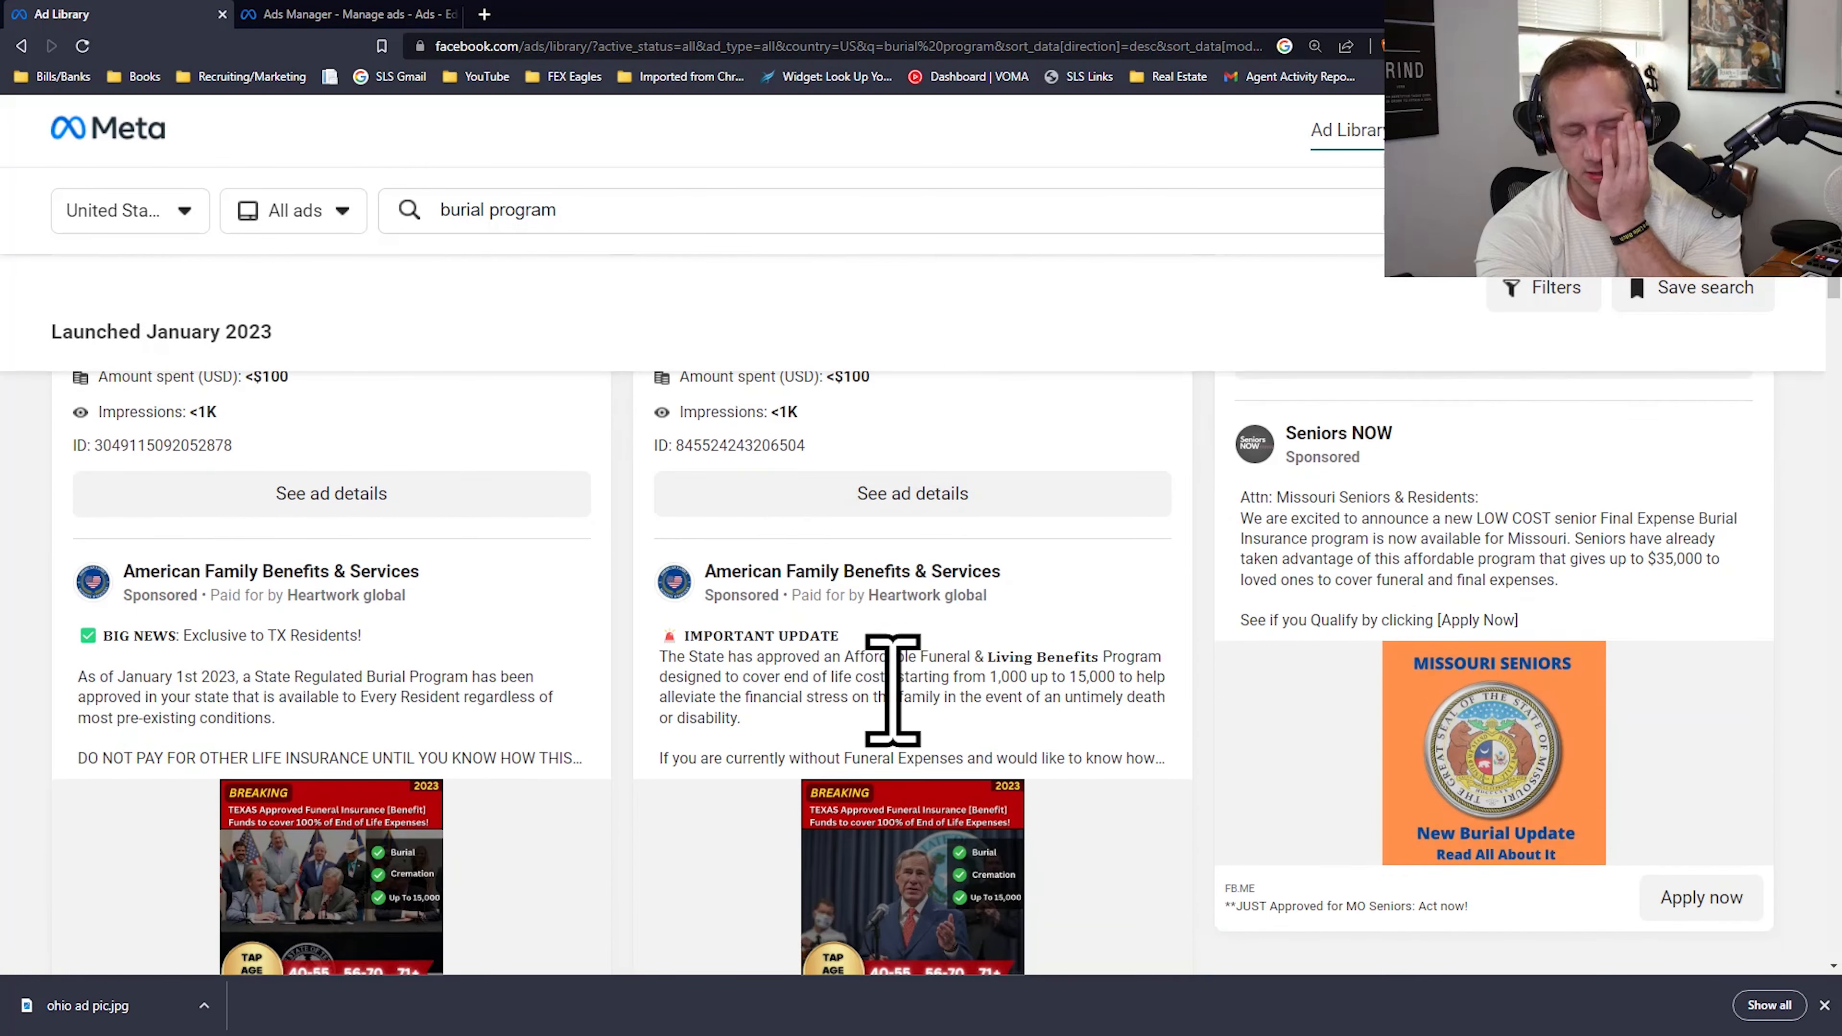
scroll(781, 596, "down", 5)
scroll(798, 522, "down", 6)
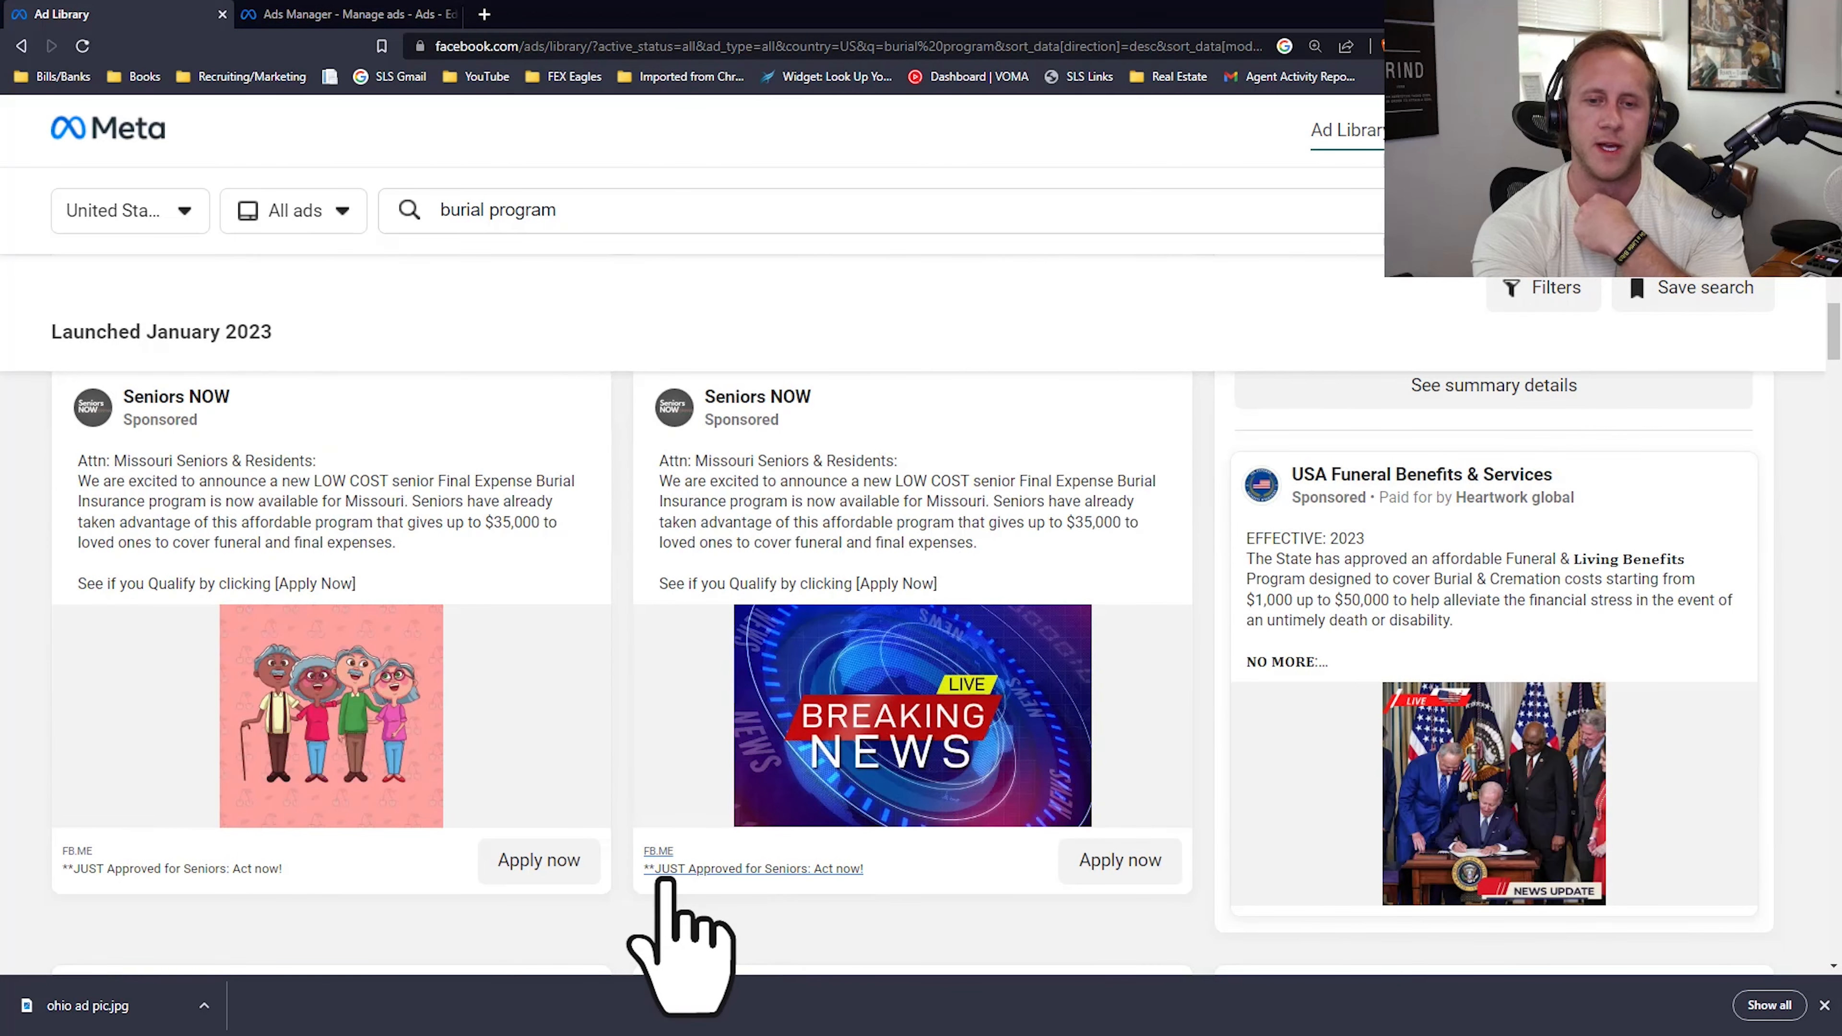
Step: Switch to Ads Manager, return to the ads list, and view the breakdown options by dynamic creative element
left_click(348, 15)
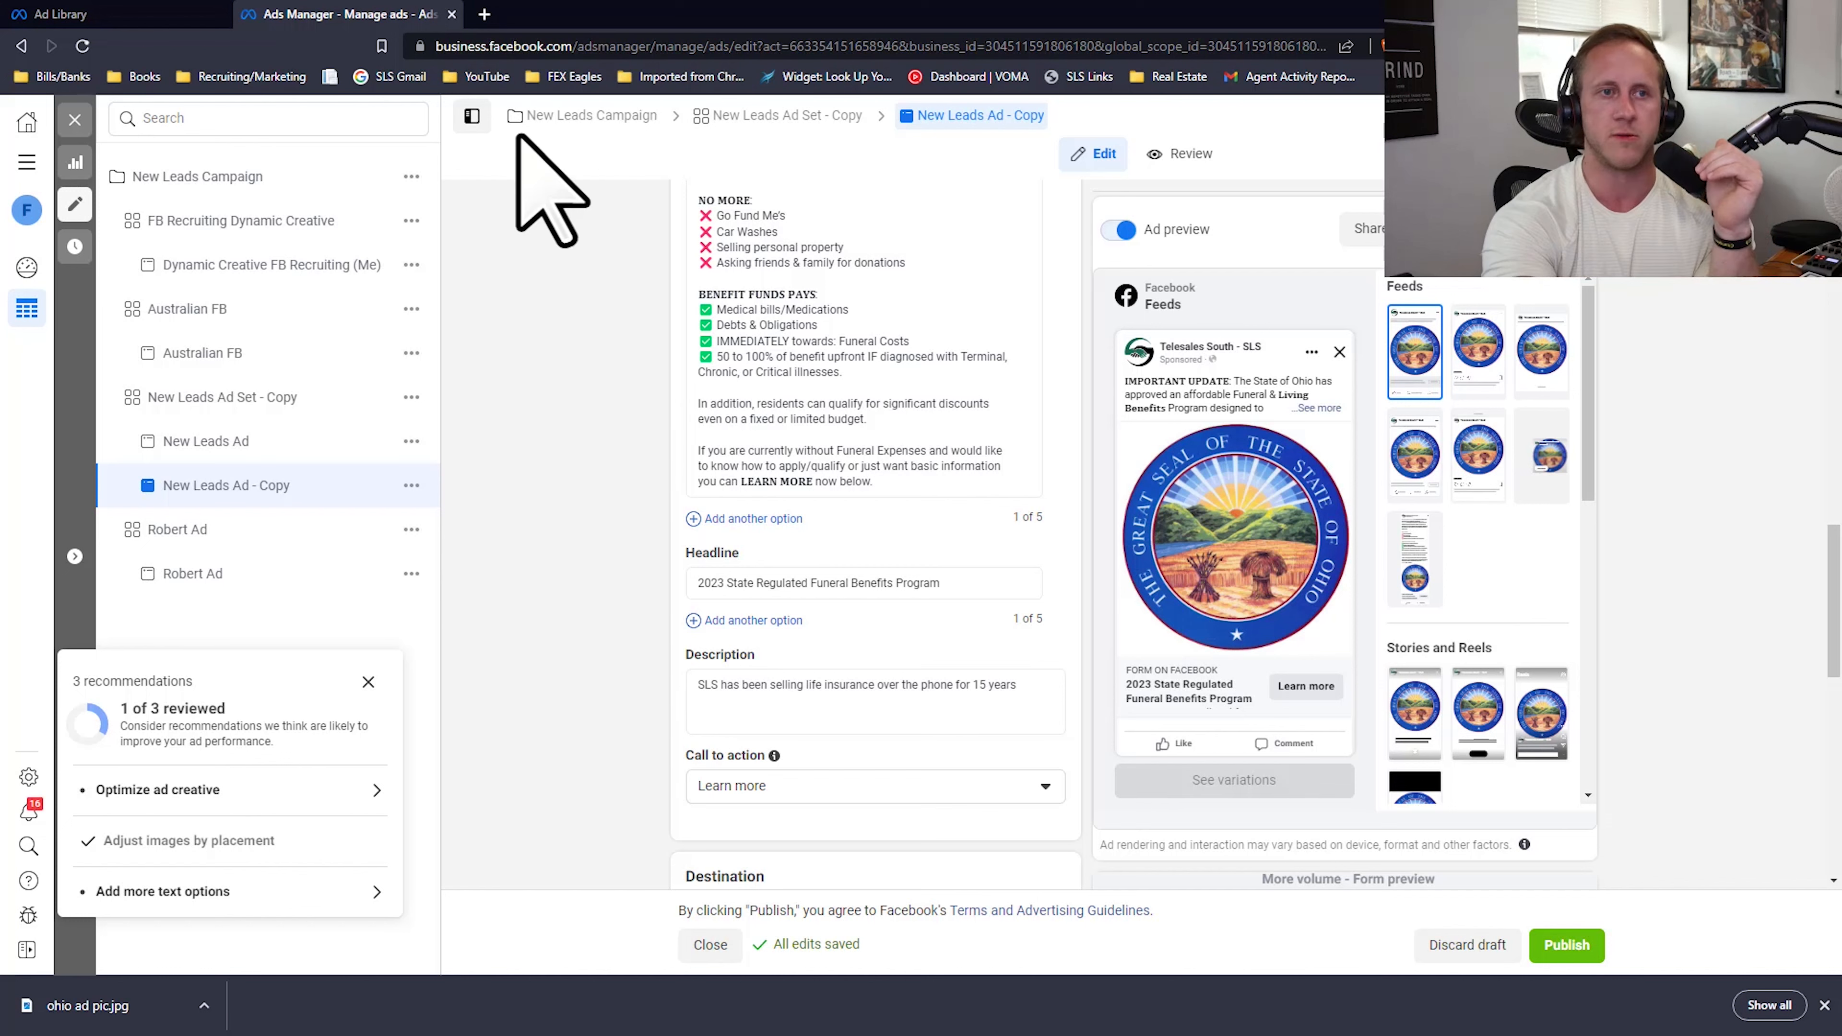
left_click(75, 162)
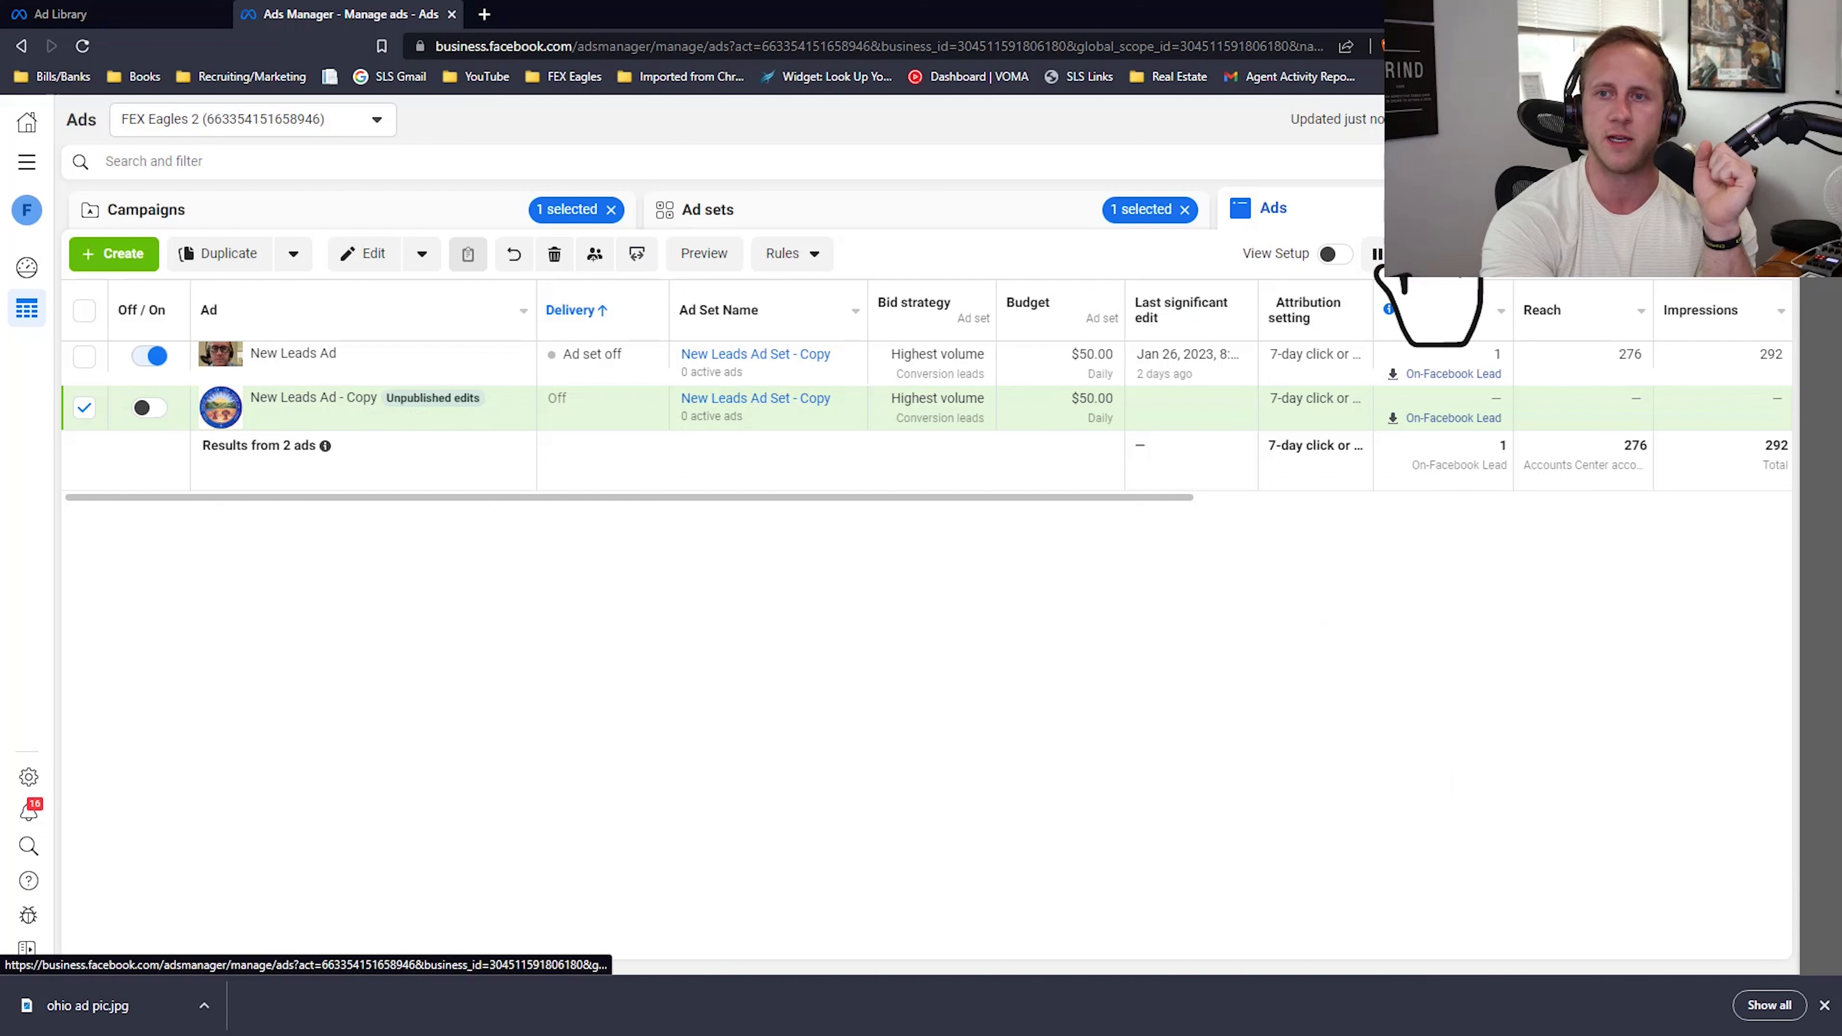
left_click(1613, 258)
mouse_move(1596, 412)
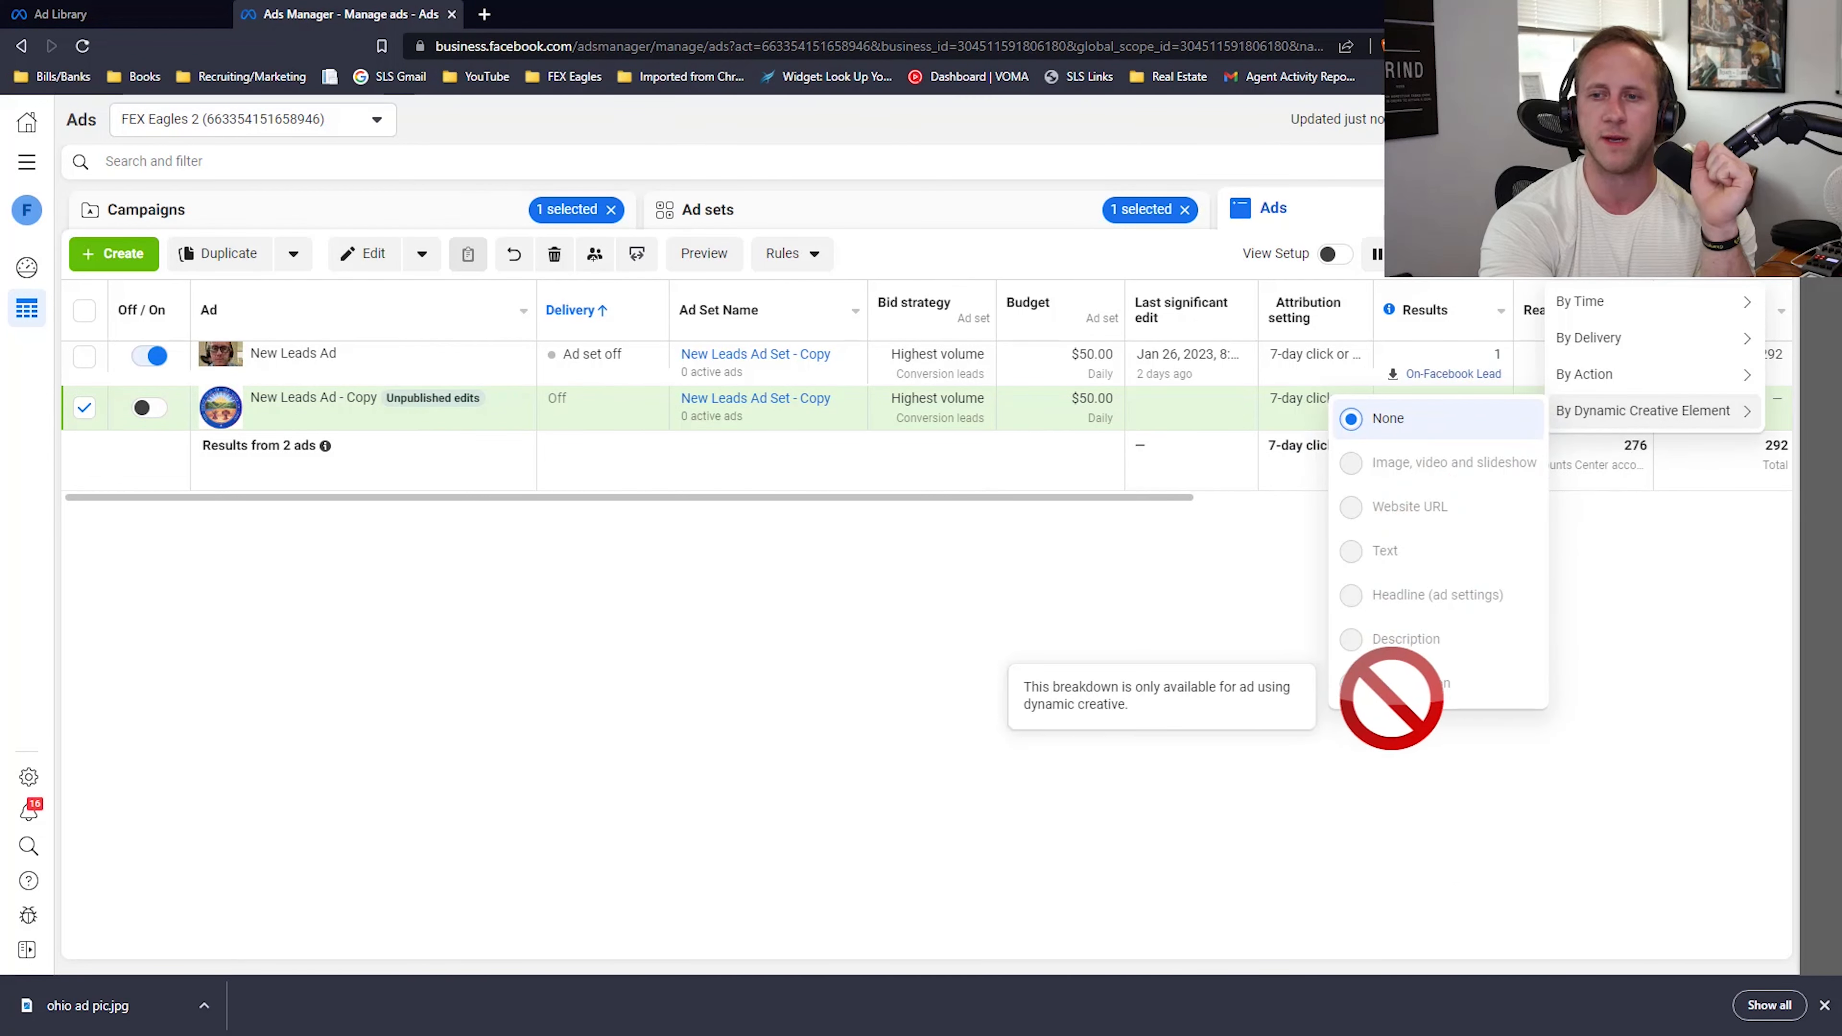
left_click(956, 700)
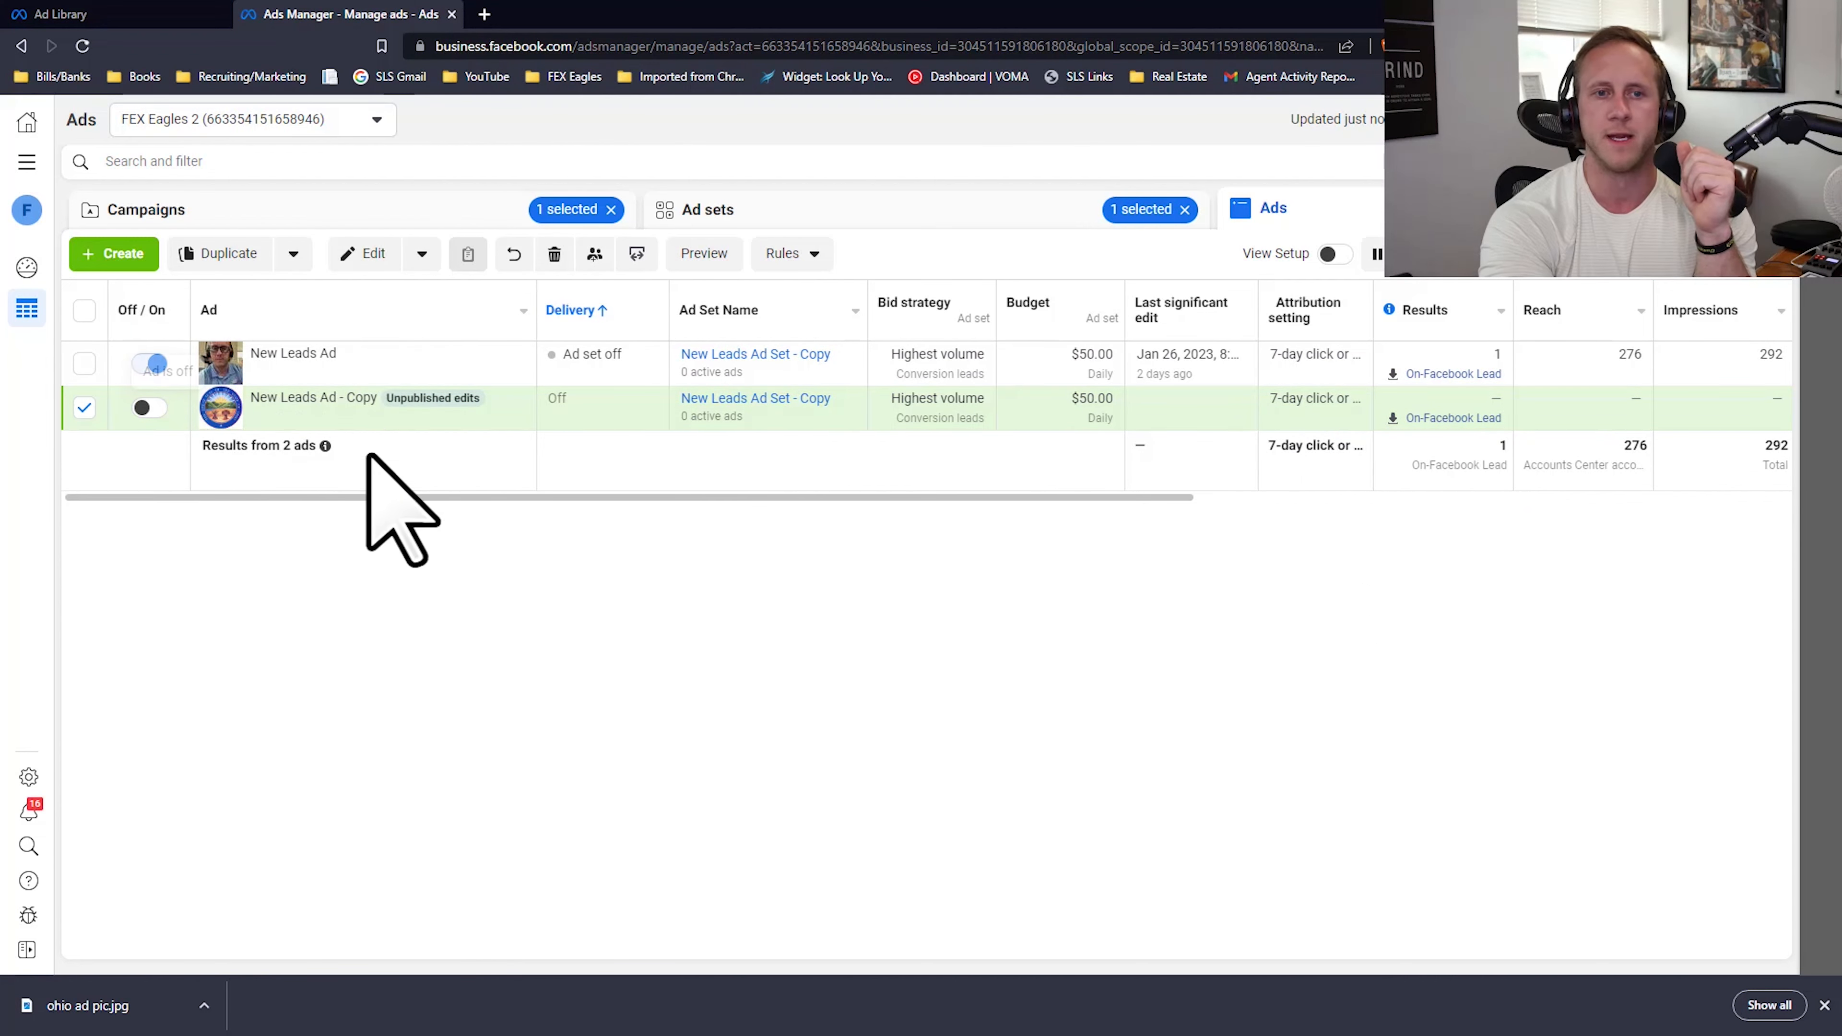
Step: Delete the unpublished New Leads Ad - Copy from the ads list
left_click(553, 253)
left_click(1098, 430)
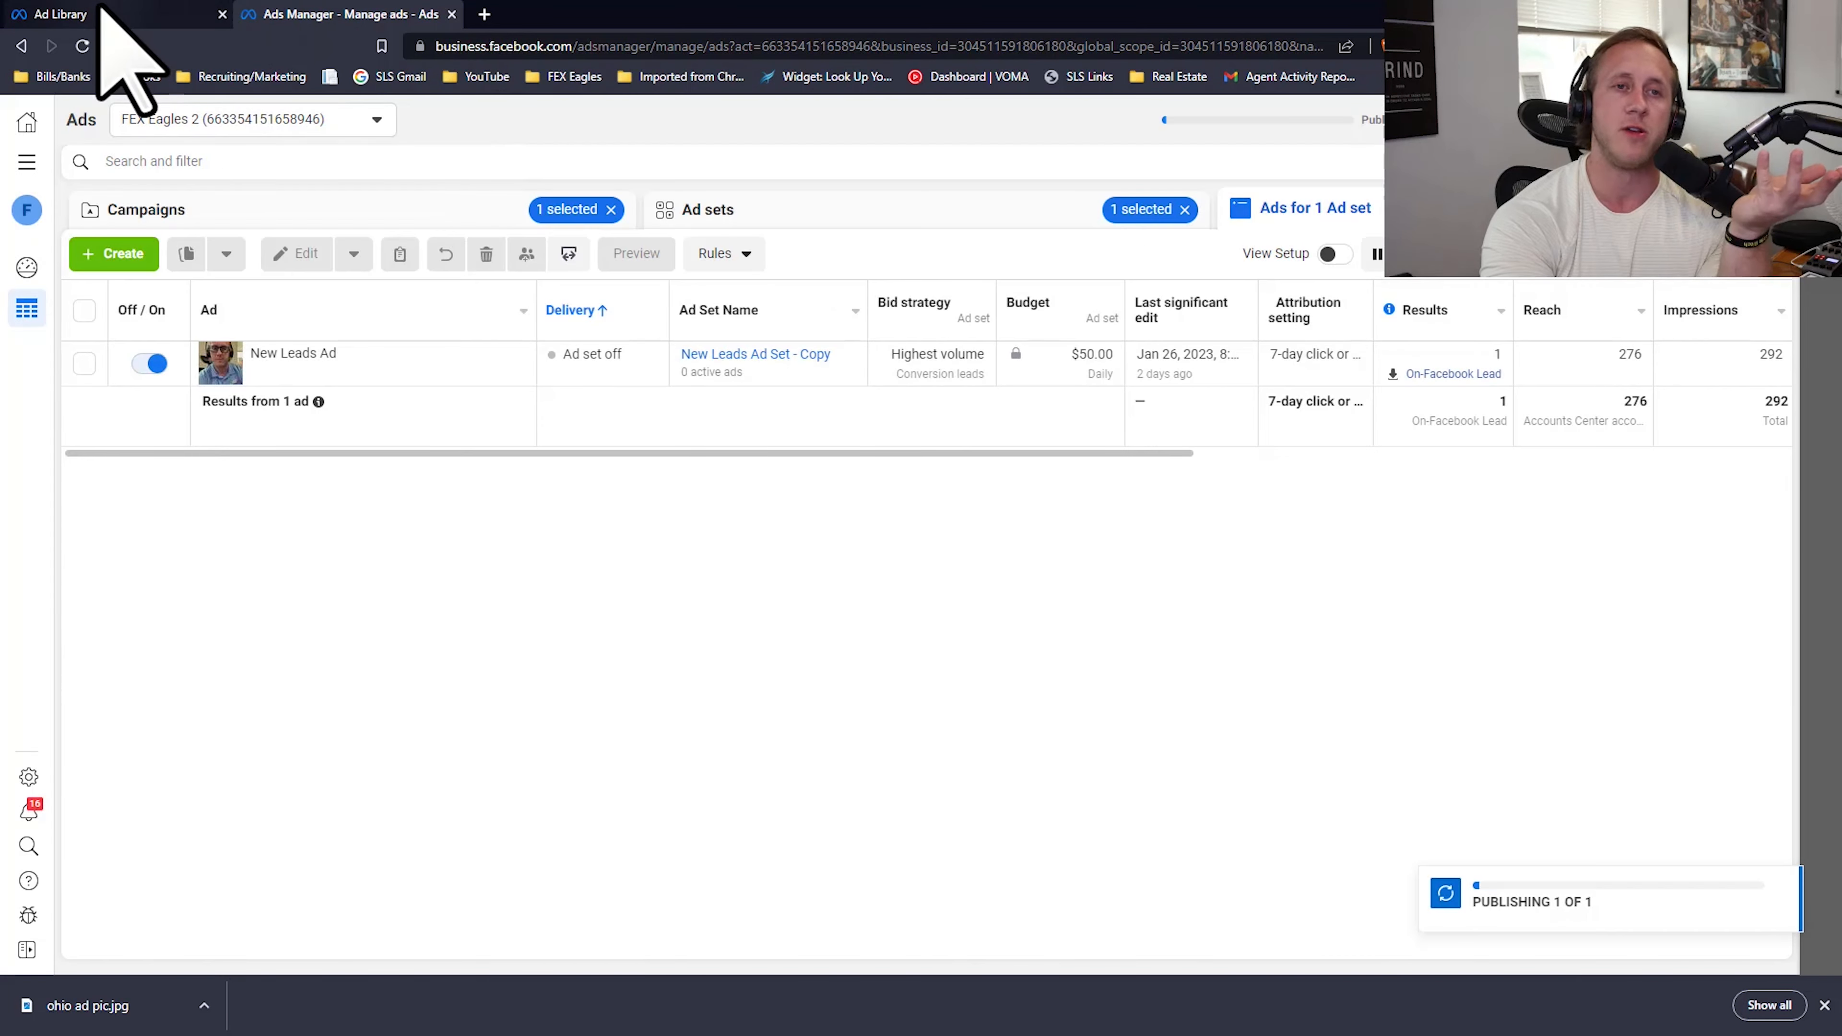
Step: Return to the Ad Library and examine the remaining January 2023 burial program ads, comparing their images, videos and headlines
left_click(84, 16)
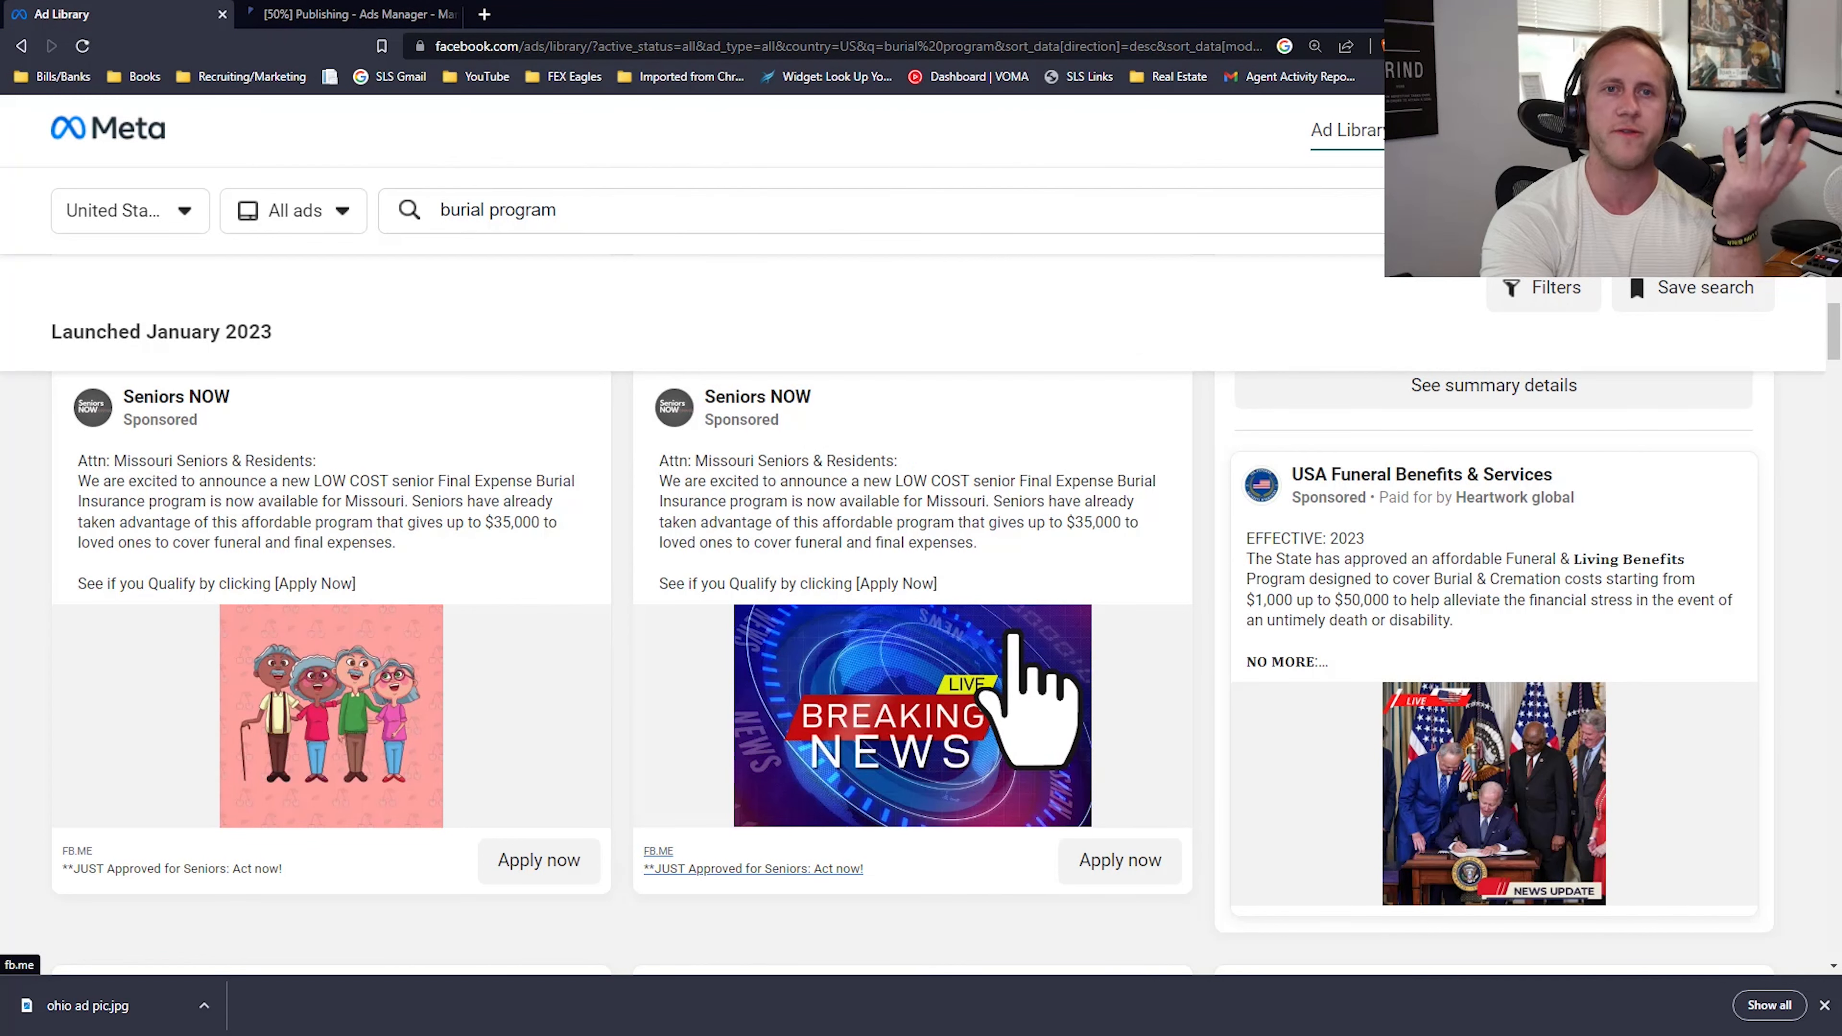
scroll(1015, 566, "down", 8)
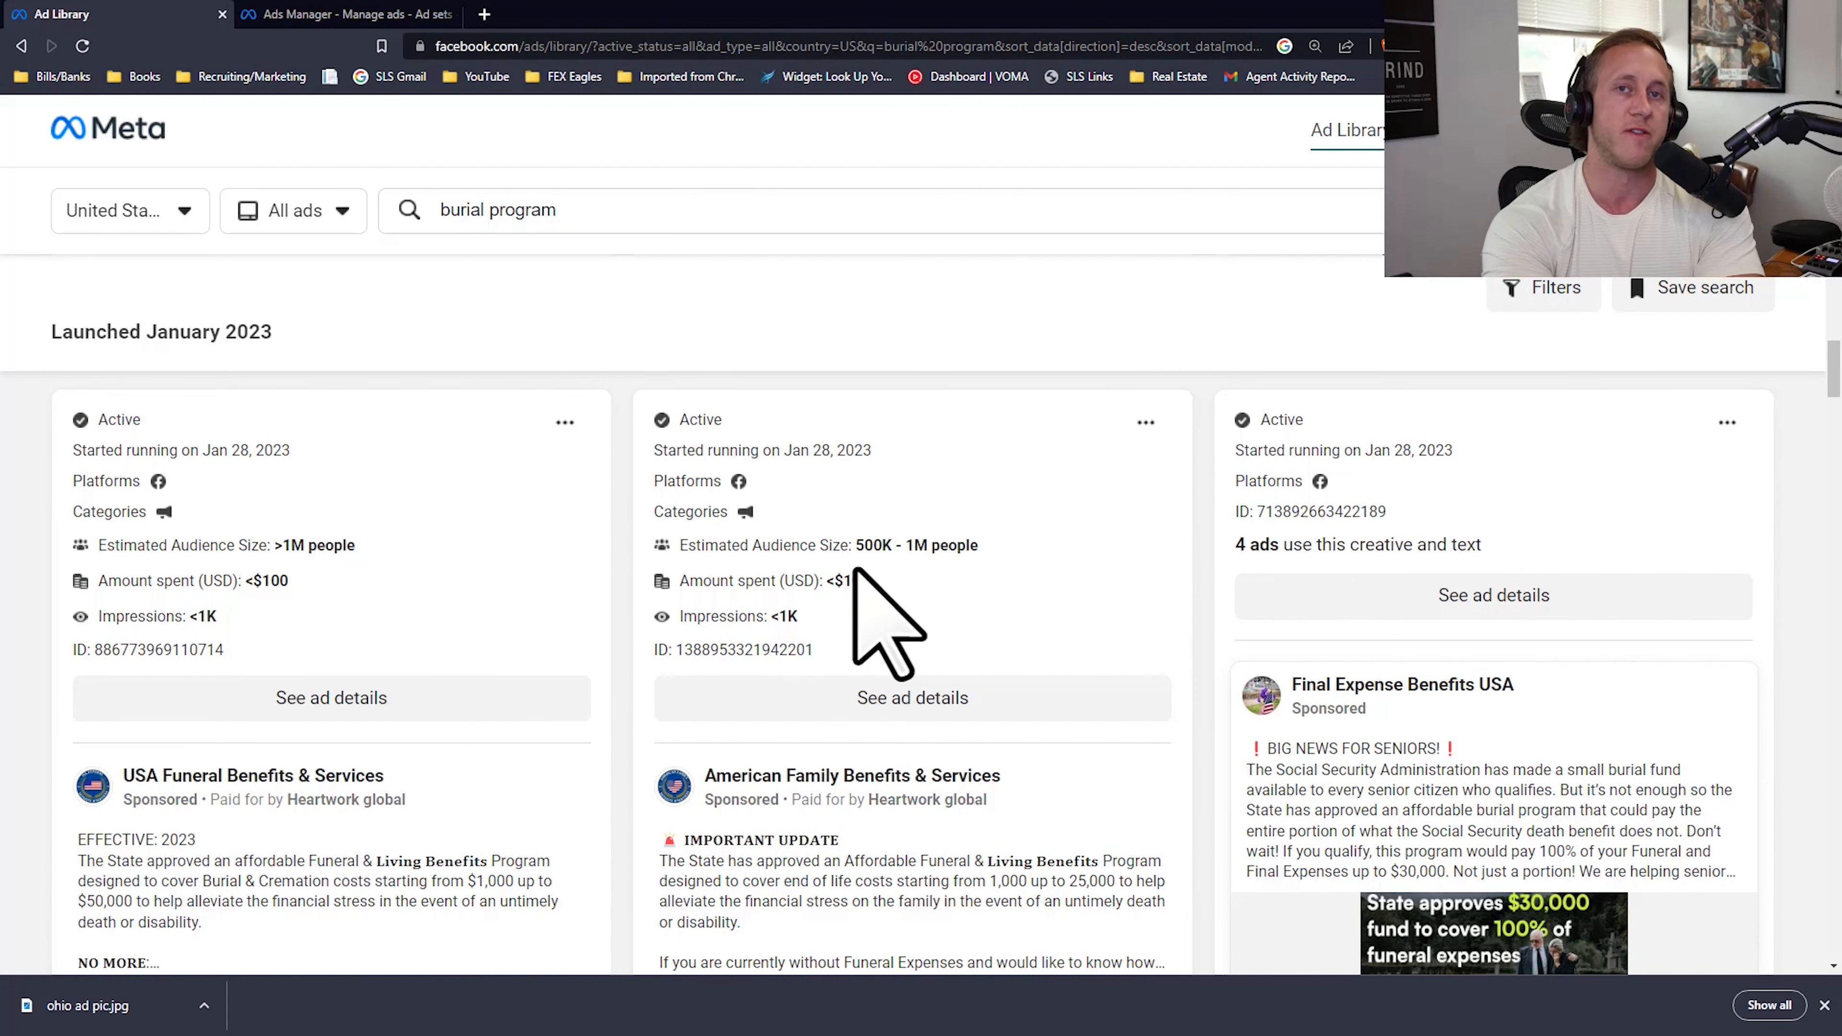
scroll(854, 571, "down", 3)
scroll(822, 638, "down", 5)
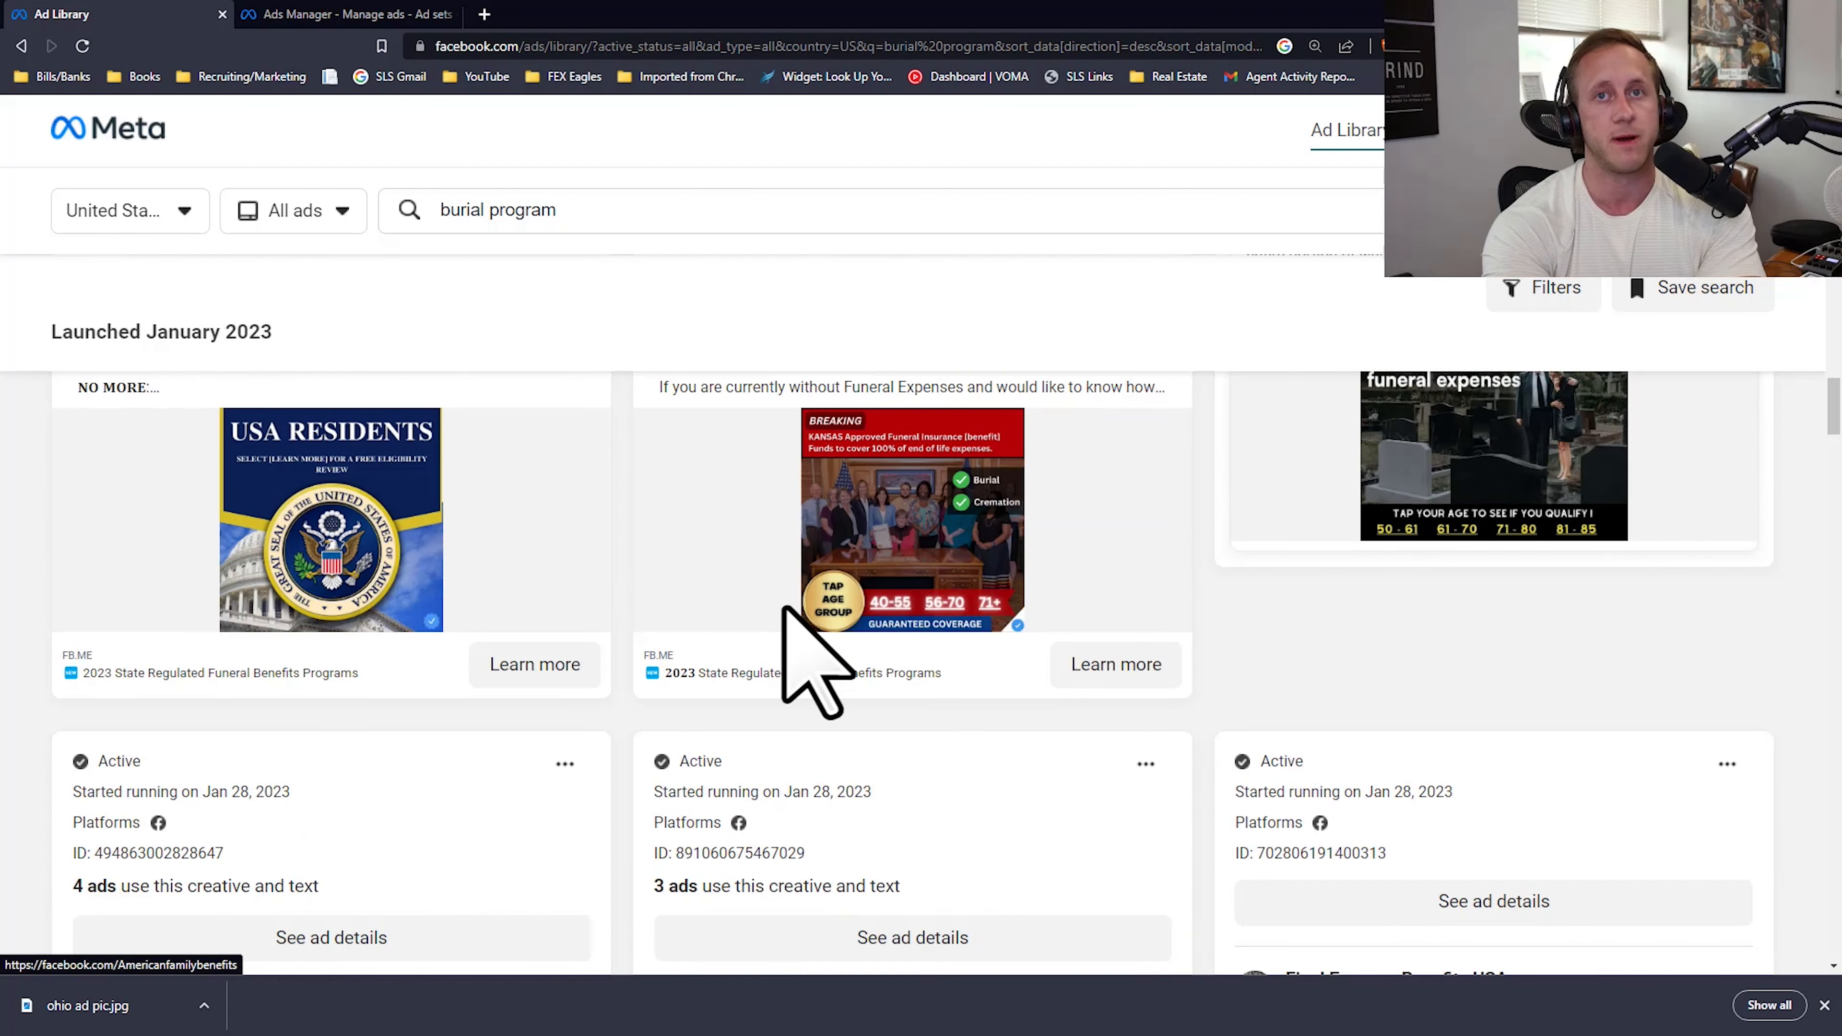
scroll(810, 638, "down", 4)
scroll(807, 606, "down", 7)
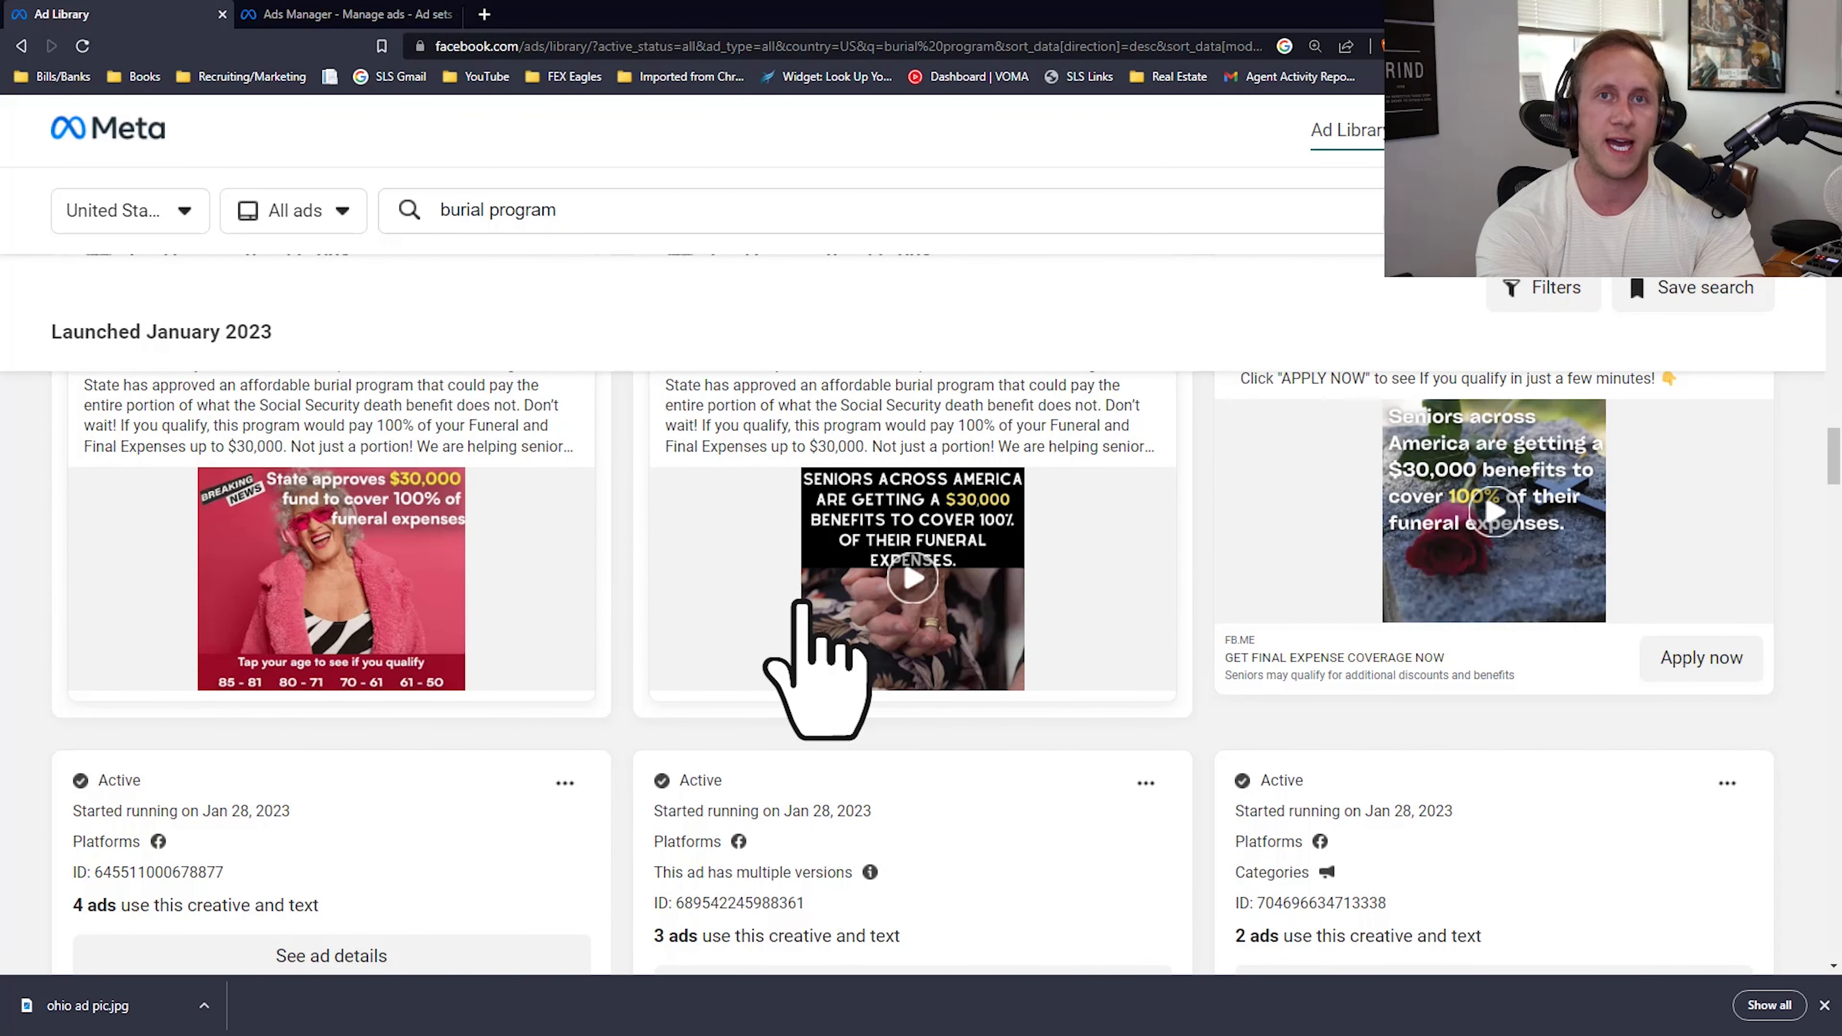
scroll(841, 631, "down", 10)
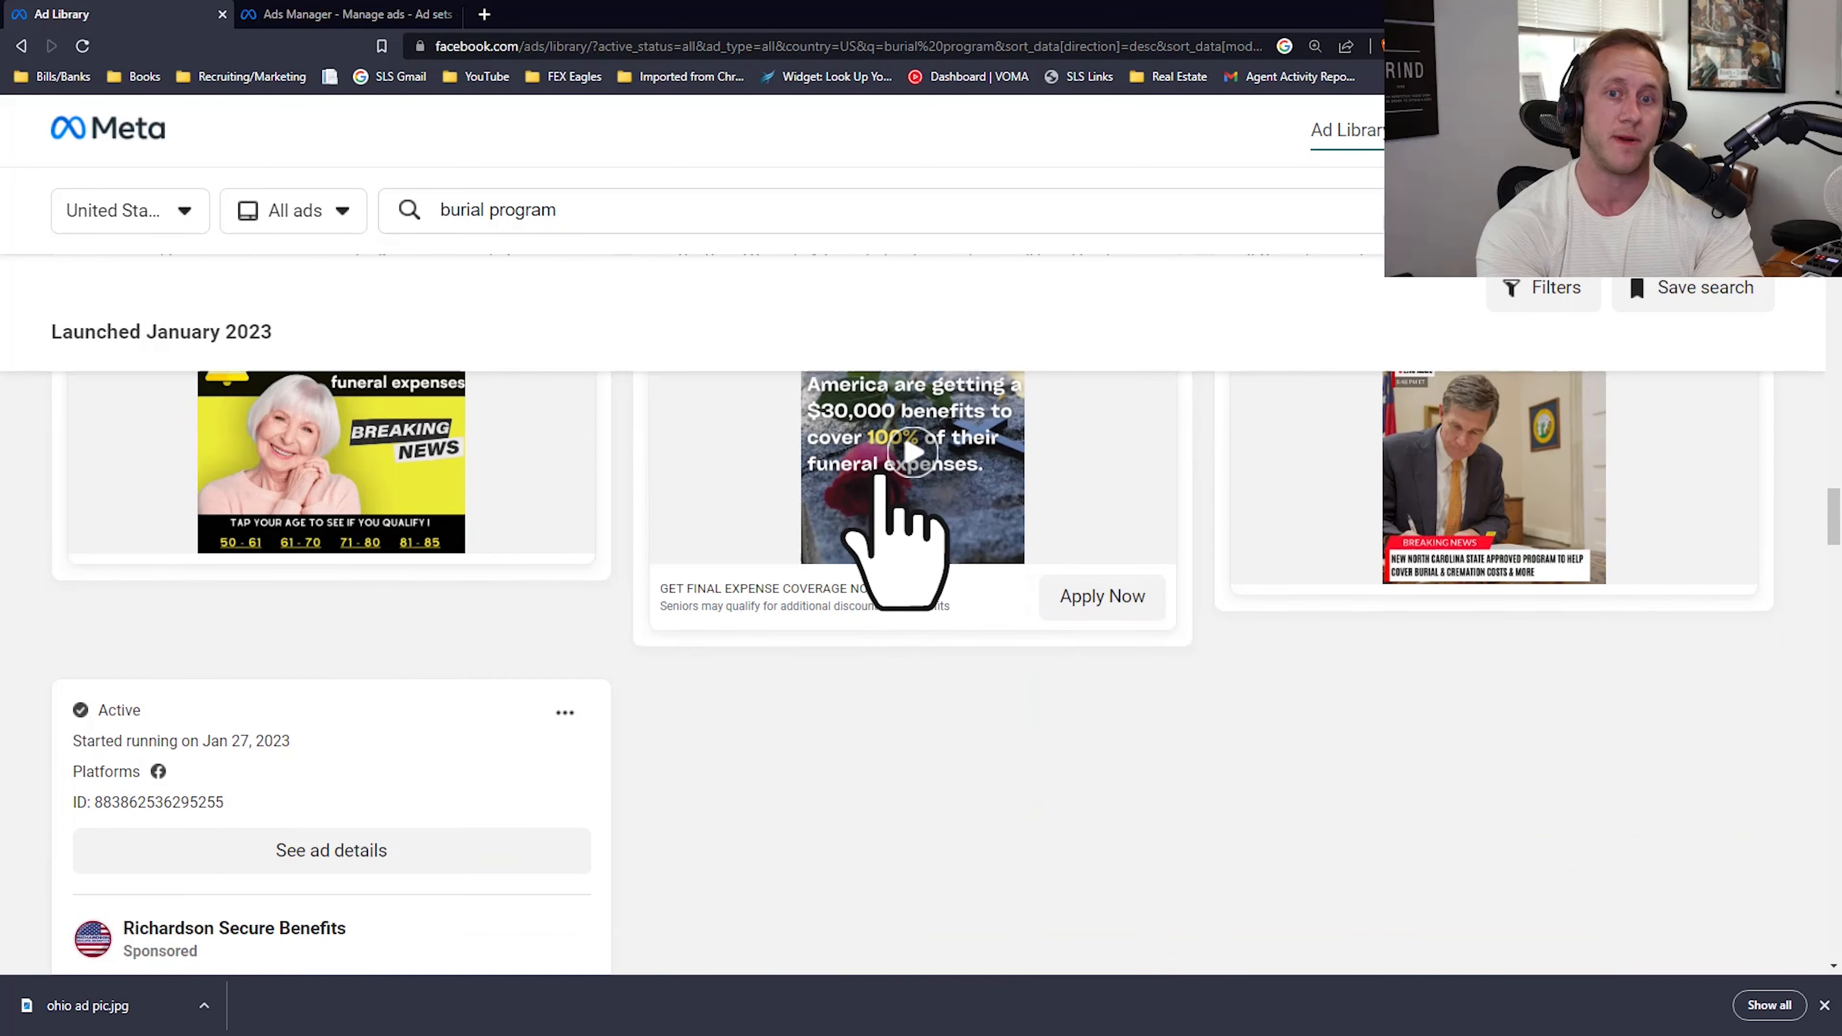
scroll(783, 718, "down", 7)
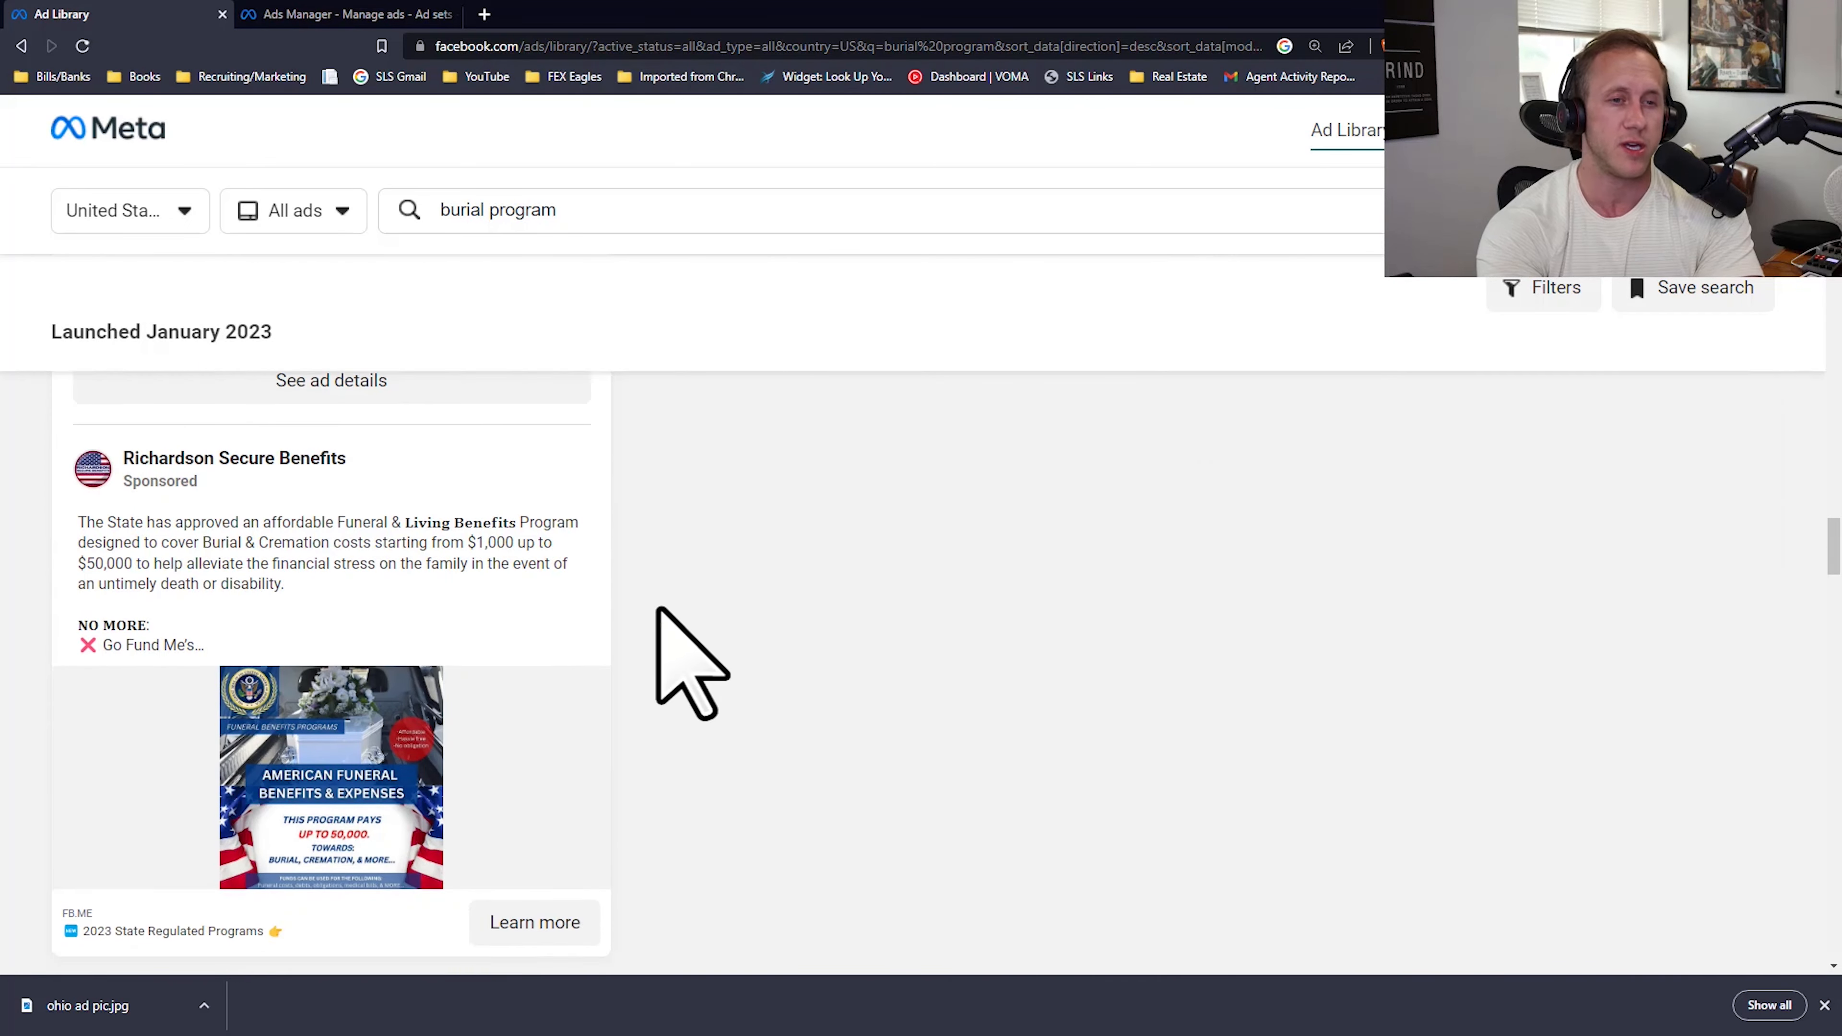
Step: Examine the older burial program ads launched between August and December 2022 in the Ad Library
scroll(657, 609, "down", 3)
scroll(640, 600, "down", 5)
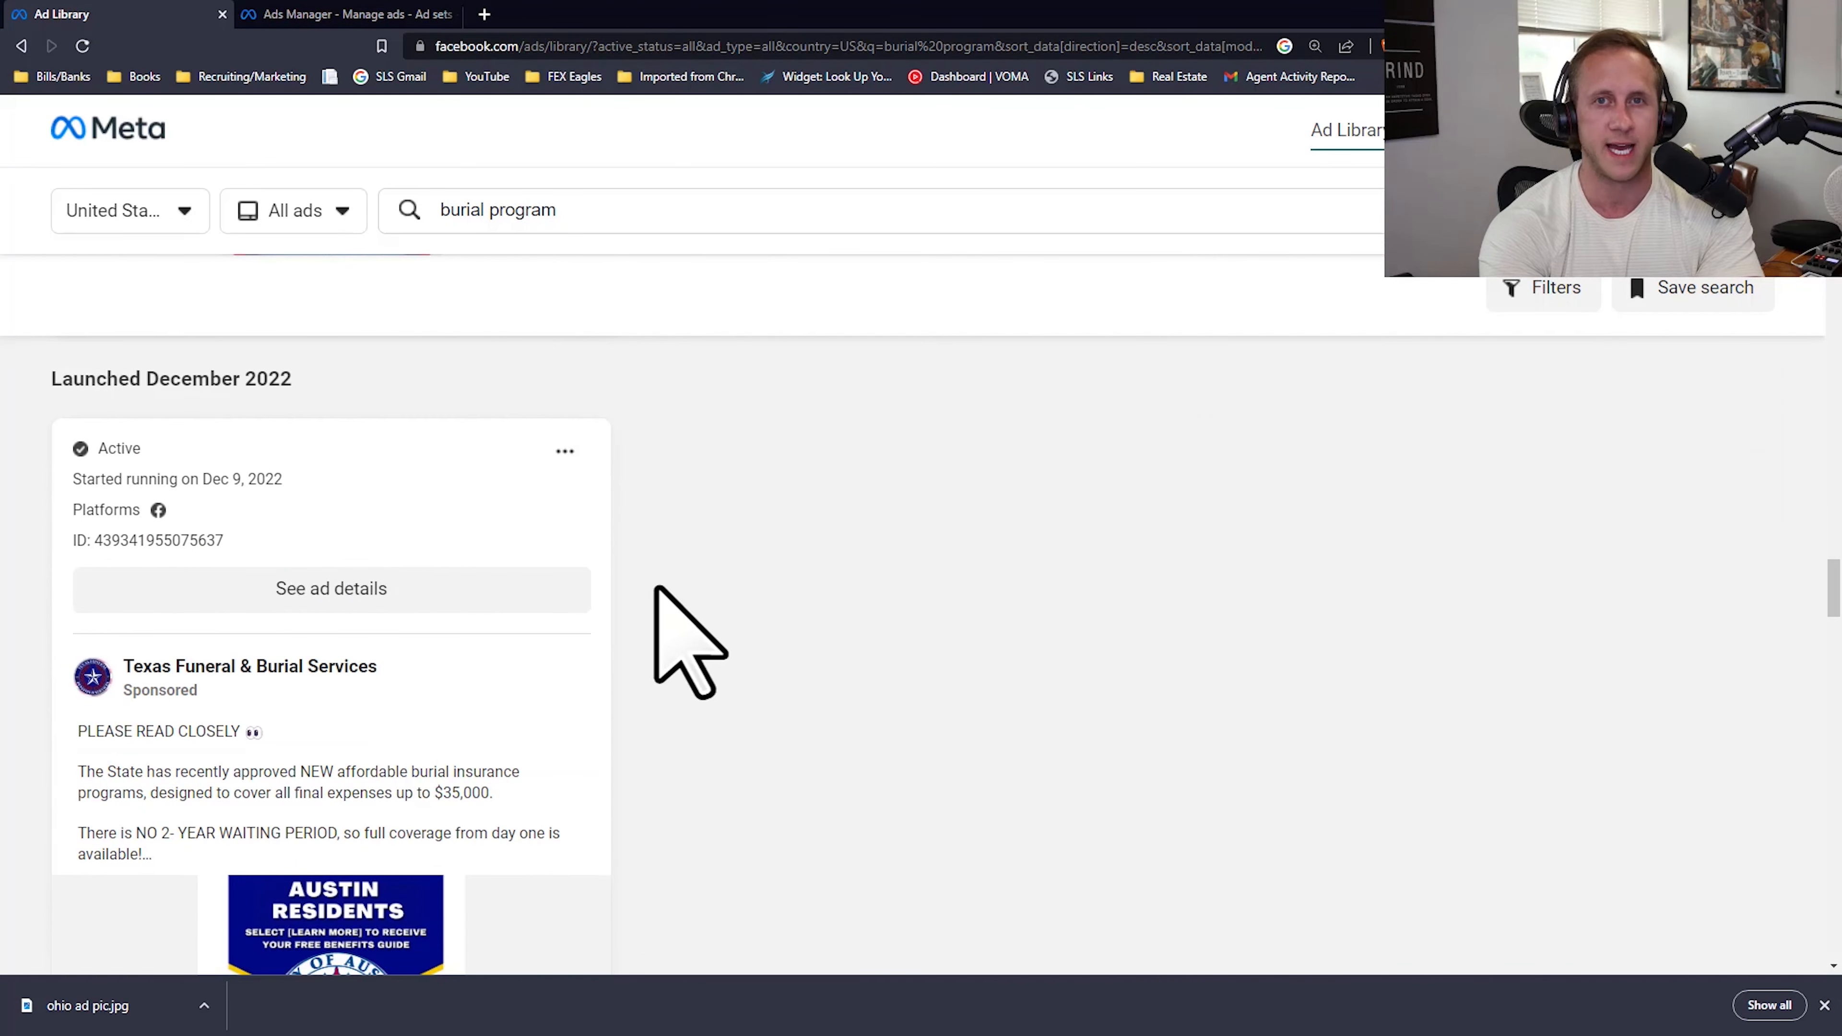
scroll(656, 589, "down", 4)
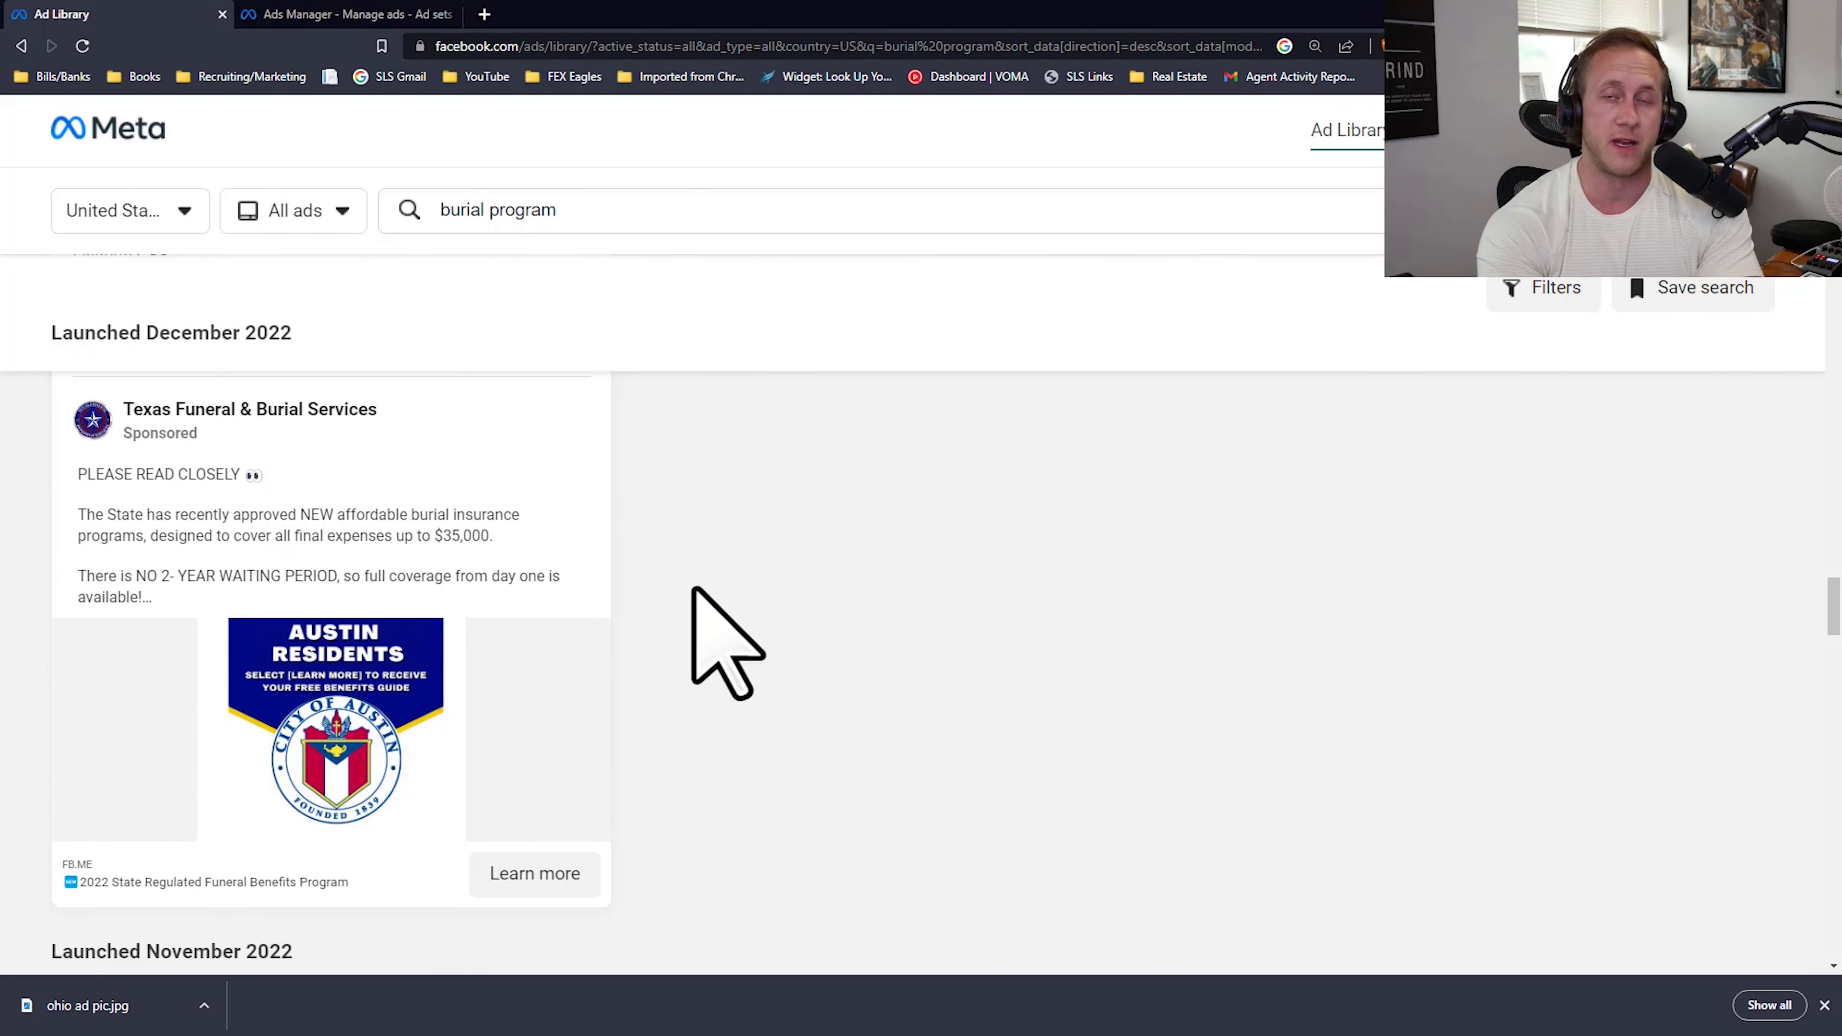
scroll(703, 588, "down", 10)
scroll(707, 577, "down", 7)
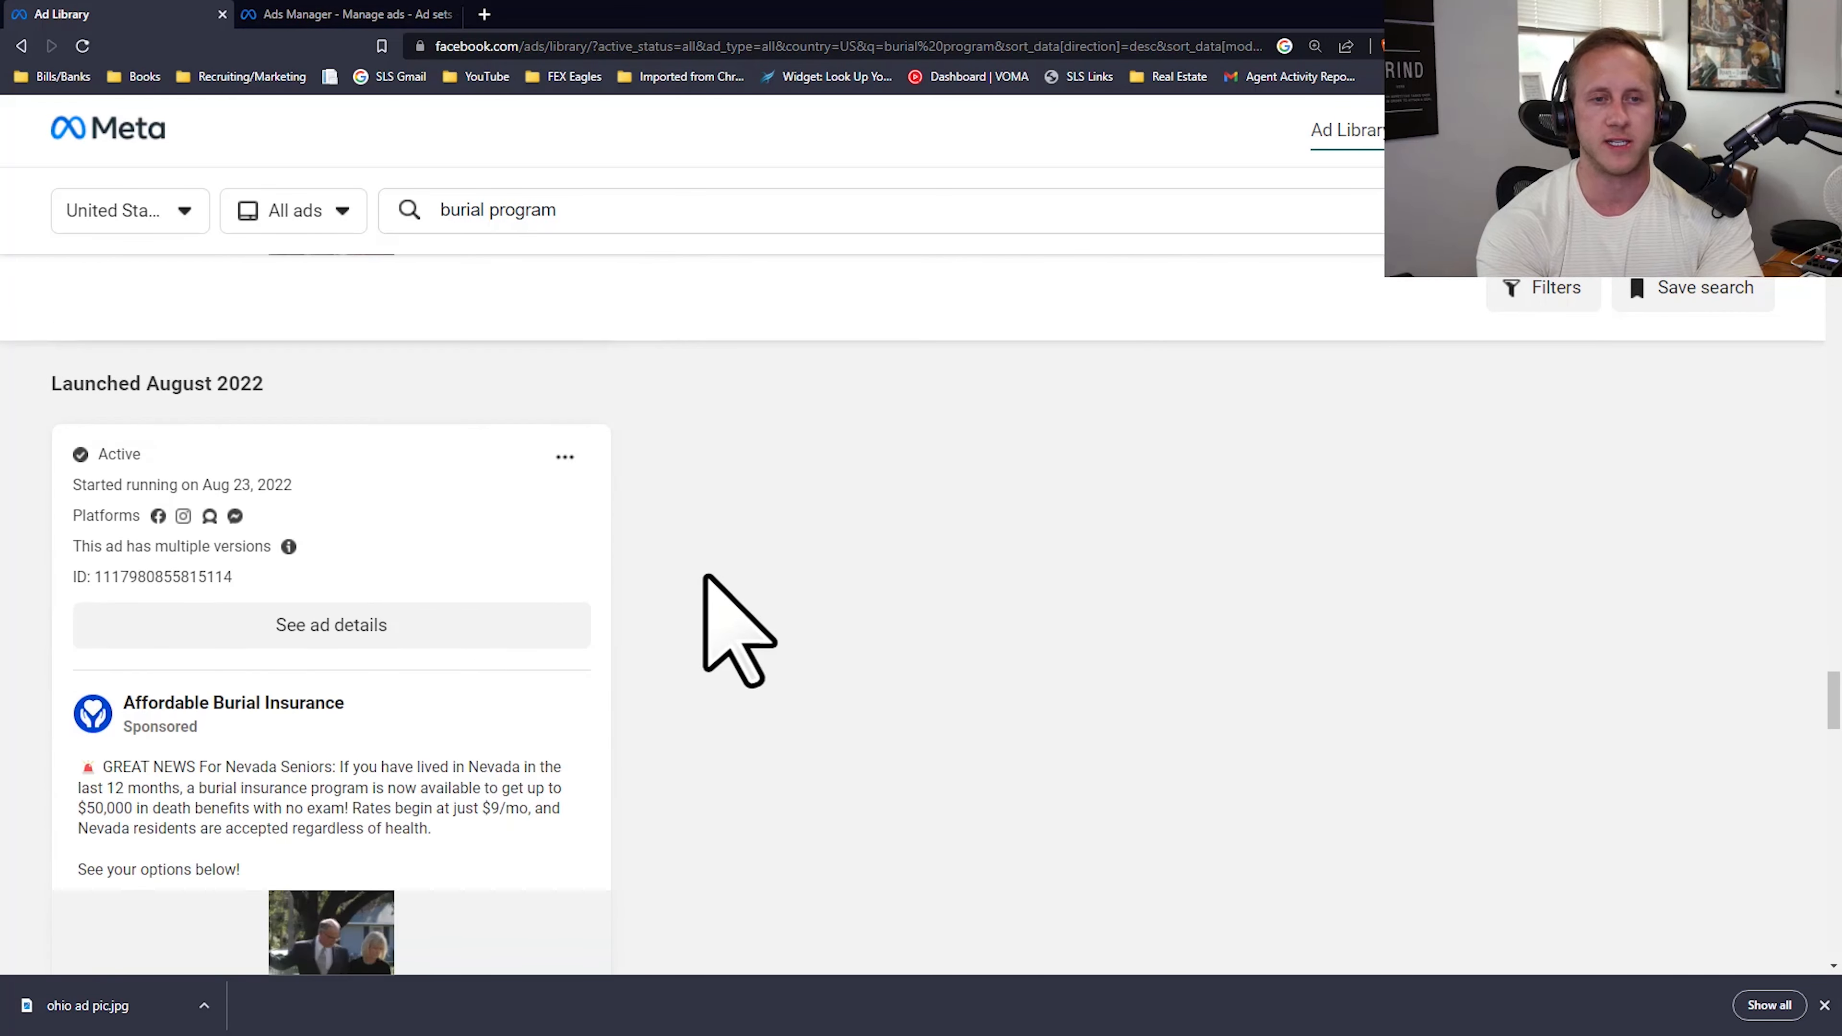